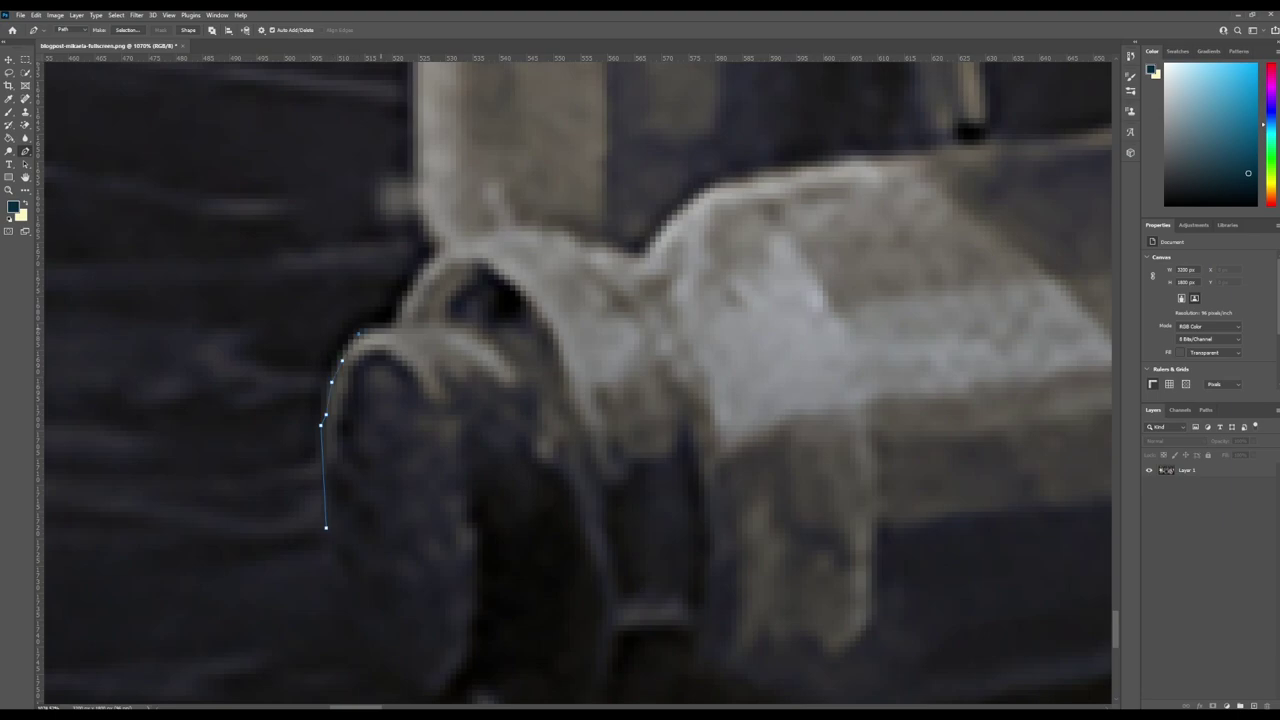
Trace the outline of the bottle and the objects lying at its base with a Pen path around the whole group.
{"action": "scroll", "coordinate": [578, 383], "scroll_direction": "up", "scroll_amount": 10}
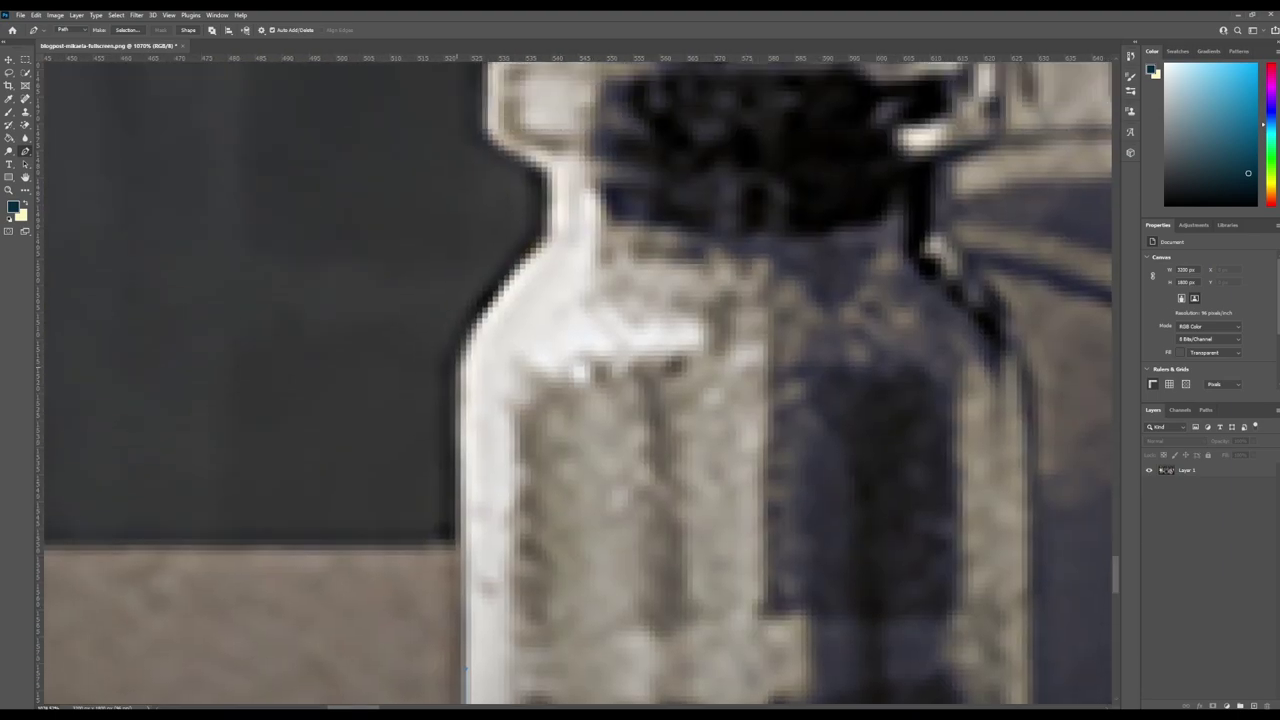
{"action": "scroll", "coordinate": [578, 383], "scroll_direction": "down", "scroll_amount": 10}
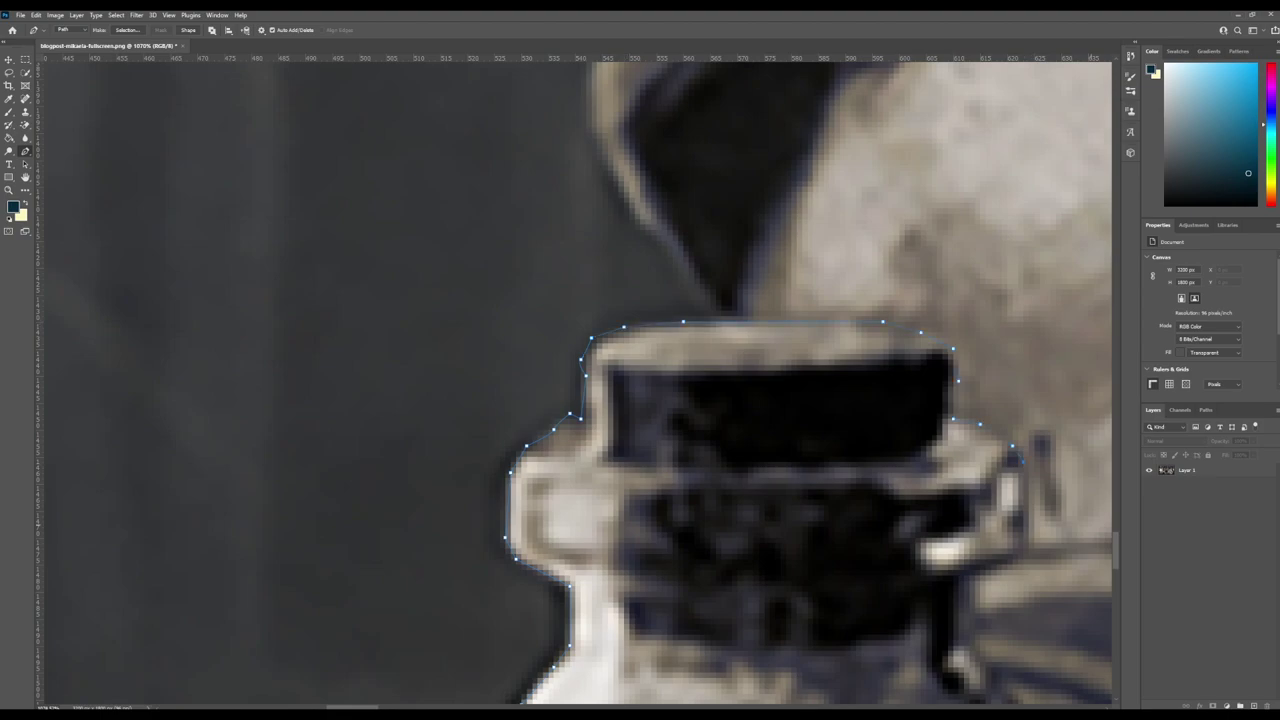
{"action": "left_click_drag", "start_coordinate": [640, 400], "coordinate": [465, 238]}
{"action": "scroll", "coordinate": [826, 543], "scroll_direction": "down", "scroll_amount": 10}
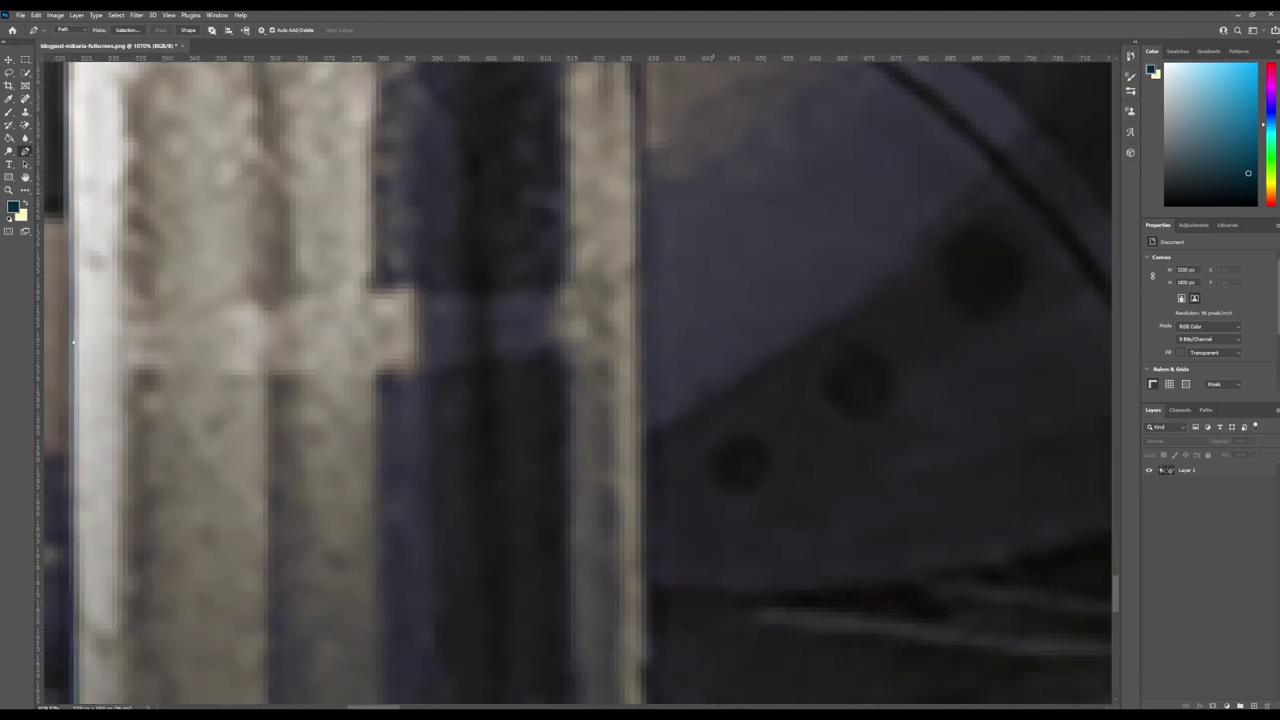
{"action": "scroll", "coordinate": [826, 543], "scroll_direction": "down", "scroll_amount": 3}
{"action": "scroll", "coordinate": [826, 543], "scroll_direction": "up", "scroll_amount": 5}
{"action": "scroll", "coordinate": [578, 383], "scroll_direction": "down", "scroll_amount": 10}
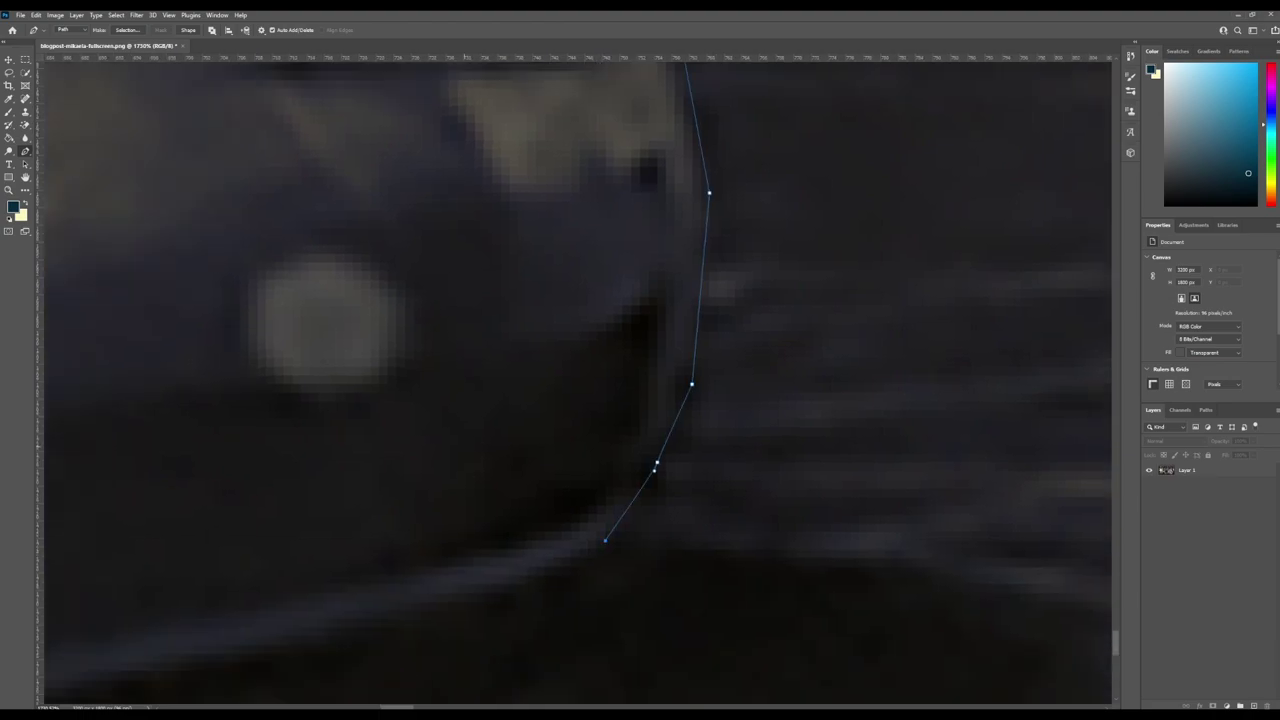
{"action": "scroll", "coordinate": [578, 383], "scroll_direction": "down", "scroll_amount": 10}
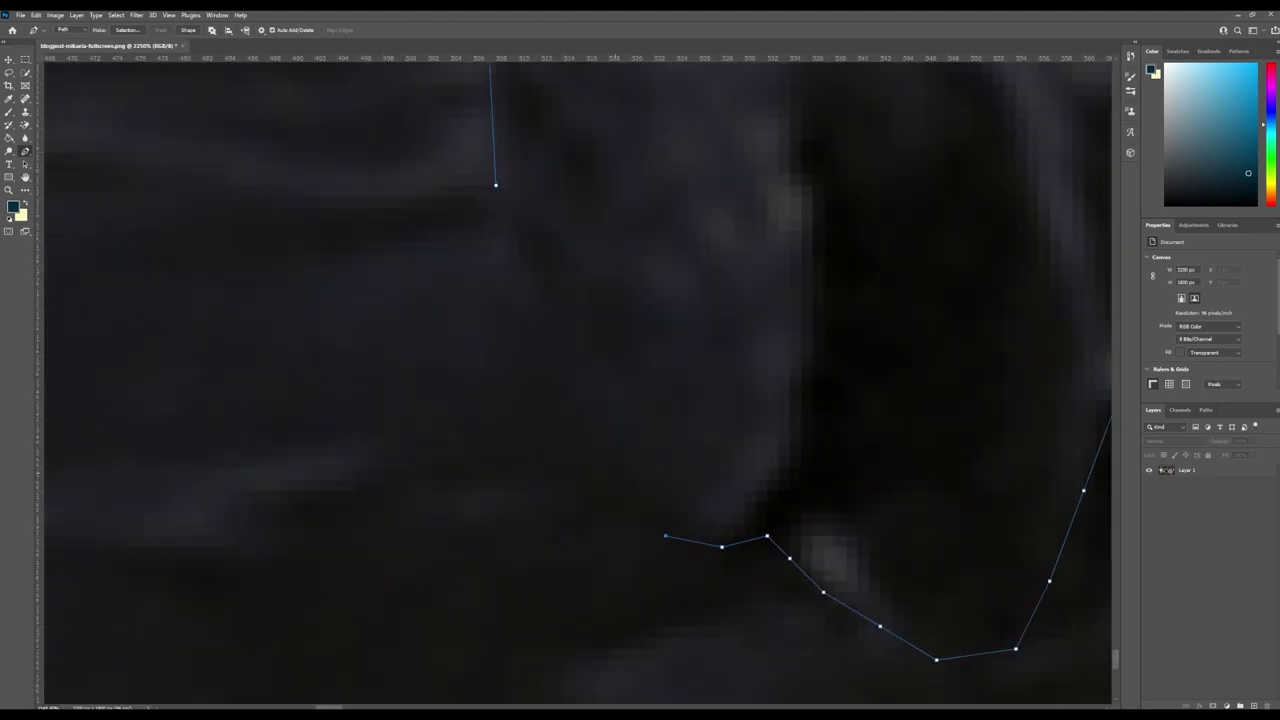
Convert the path to a selection, copy it to a new layer, and delete the selected area from a duplicate of Layer 1.
{"action": "key", "text": "ctrl+Return"}
{"action": "key", "text": "ctrl+j"}
{"action": "key", "text": "ctrl+j"}
{"action": "key", "text": "Delete"}
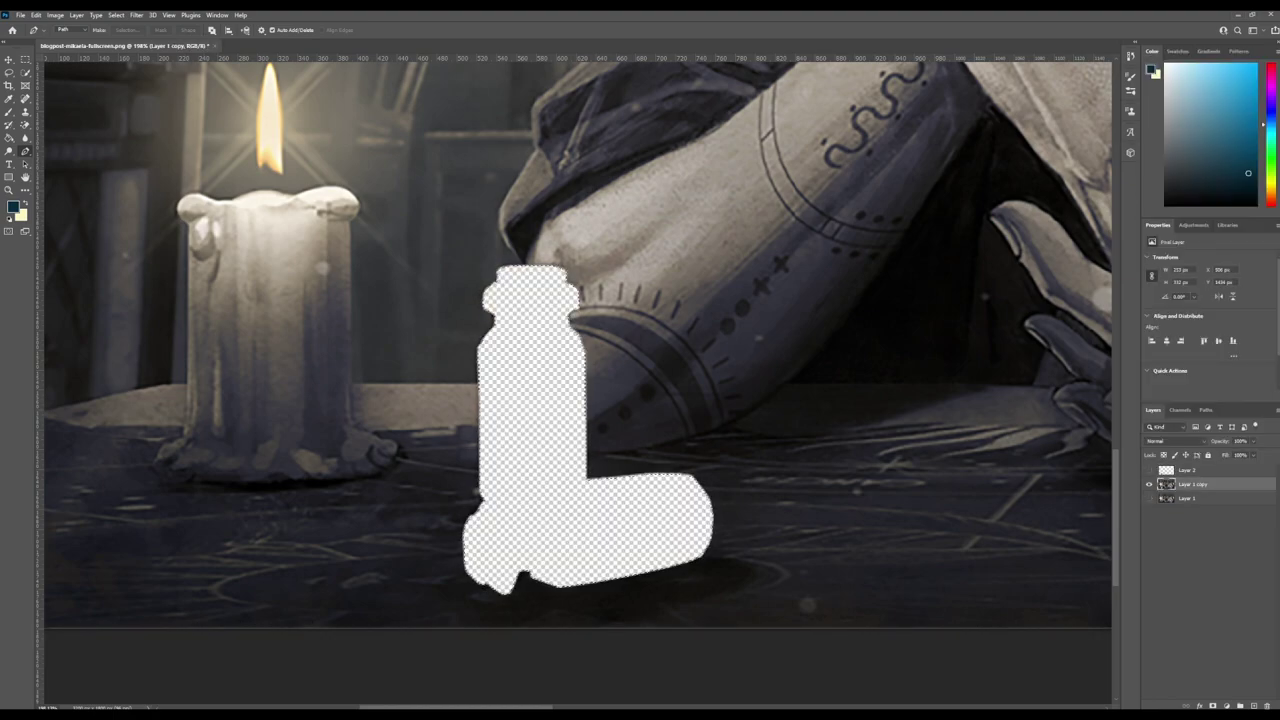
Fill the bottle-shaped hole with surrounding content and heal the vertical seam between the candle and the elbow.
{"action": "key", "text": "alt+t"}
{"action": "key", "text": "Escape"}
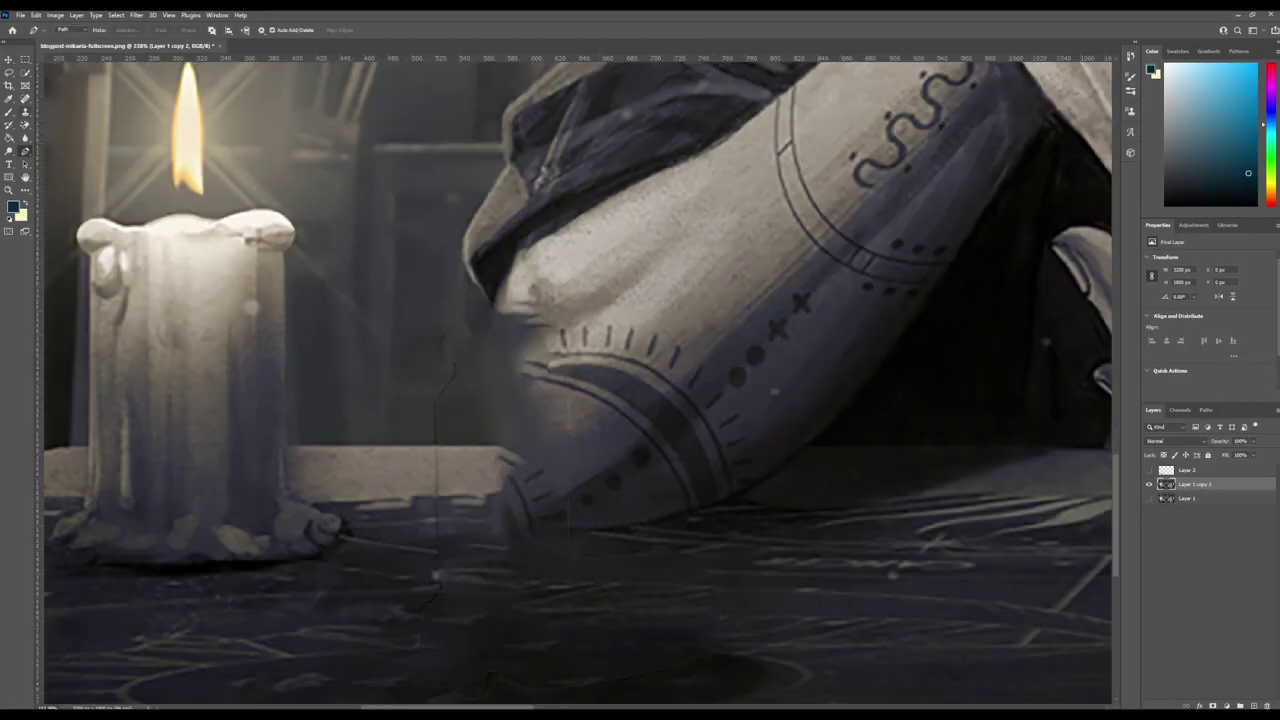
{"action": "left_click_drag", "start_coordinate": [418, 500], "coordinate": [428, 628]}
{"action": "scroll", "coordinate": [503, 376], "scroll_direction": "down", "scroll_amount": 1}
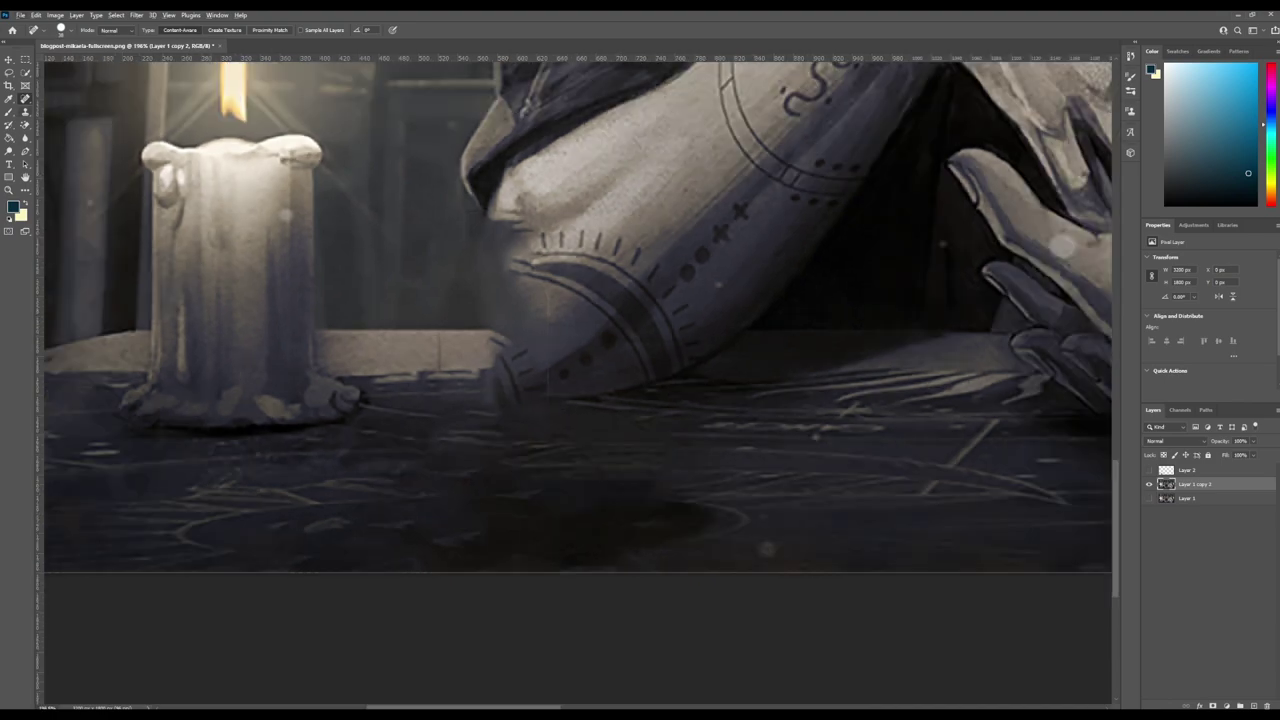
Rebuild the blurred elbow edge with the Clone Stamp, painting sampled skin over the bottle's former position.
{"action": "key", "text": "w"}
{"action": "key", "text": "s"}
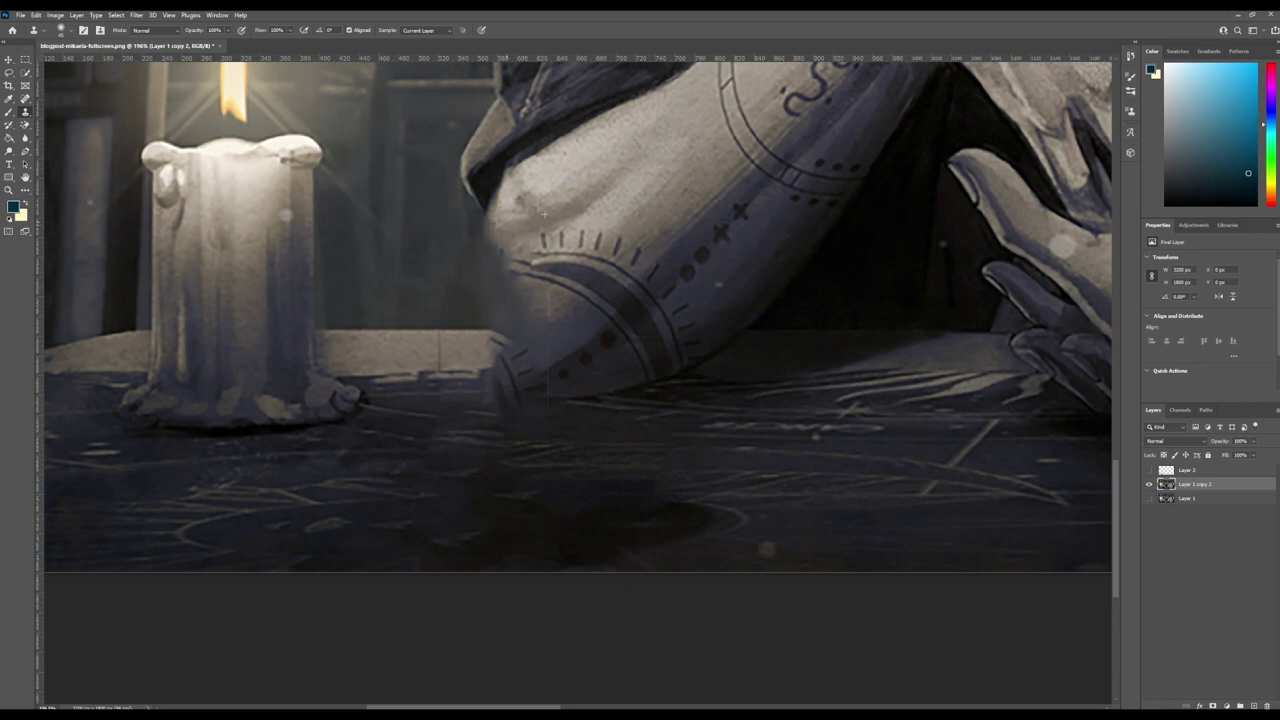
{"action": "left_click_drag", "start_coordinate": [525, 374], "coordinate": [495, 383]}
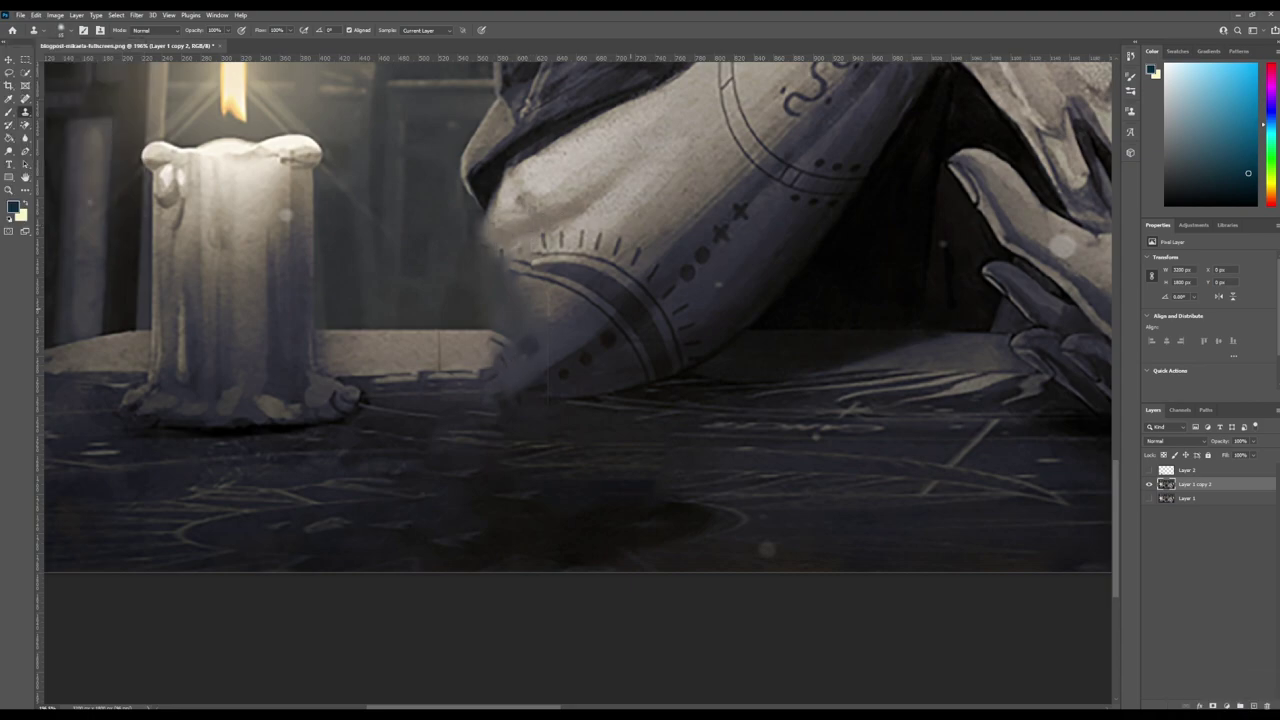
{"action": "left_click_drag", "start_coordinate": [545, 335], "coordinate": [495, 292]}
{"action": "mouse_move", "coordinate": [484, 232]}
{"action": "left_mouse_down"}
{"action": "mouse_move", "coordinate": [490, 268]}
{"action": "mouse_move", "coordinate": [515, 290]}
{"action": "mouse_move", "coordinate": [490, 290]}
{"action": "left_mouse_up"}
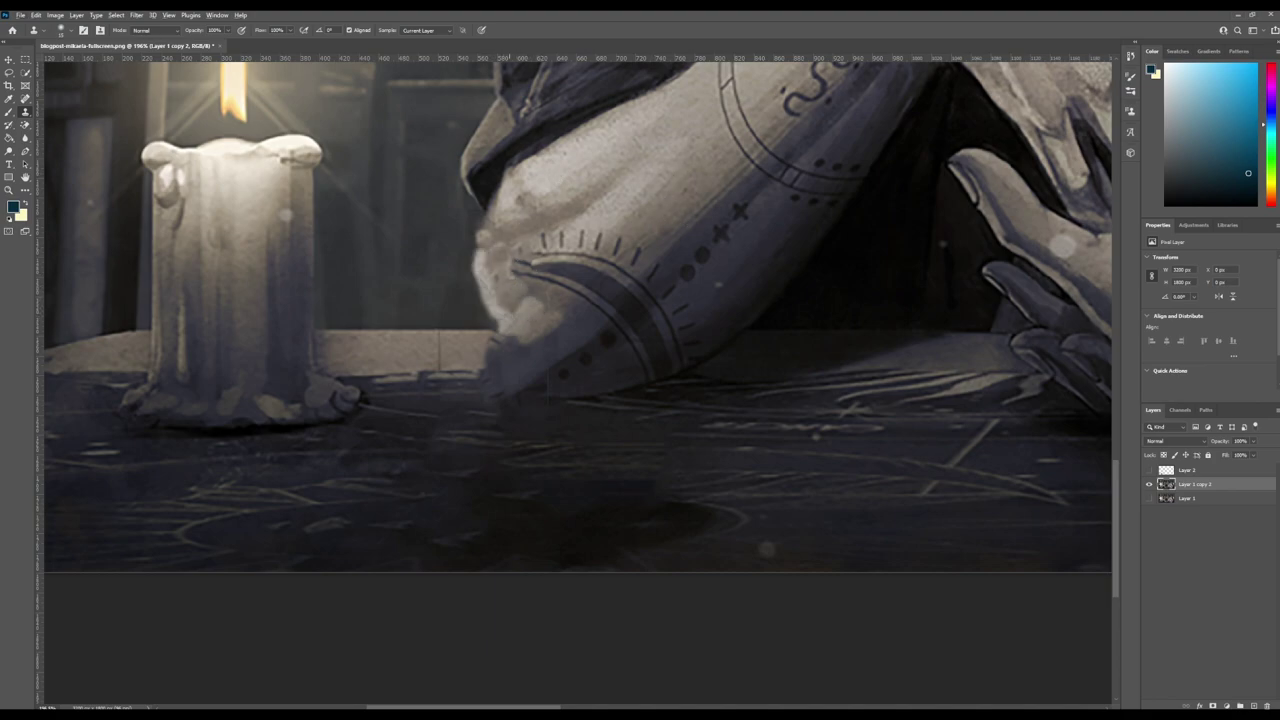
Remove the remaining seam marks on the table edge between the candle and the elbow with the Spot Healing Brush.
{"action": "scroll", "coordinate": [495, 382], "scroll_direction": "down", "scroll_amount": 5}
{"action": "scroll", "coordinate": [510, 386], "scroll_direction": "up", "scroll_amount": 6}
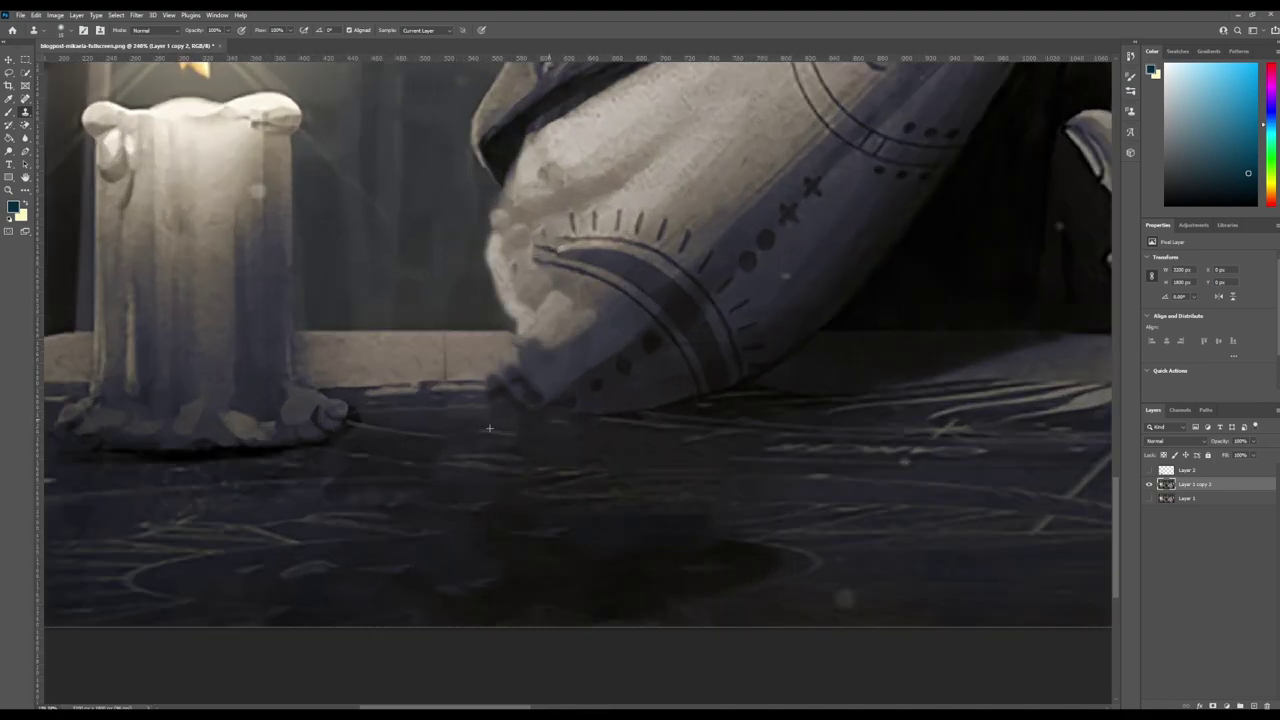
{"action": "scroll", "coordinate": [561, 321], "scroll_direction": "up", "scroll_amount": 1}
{"action": "key", "text": "j"}
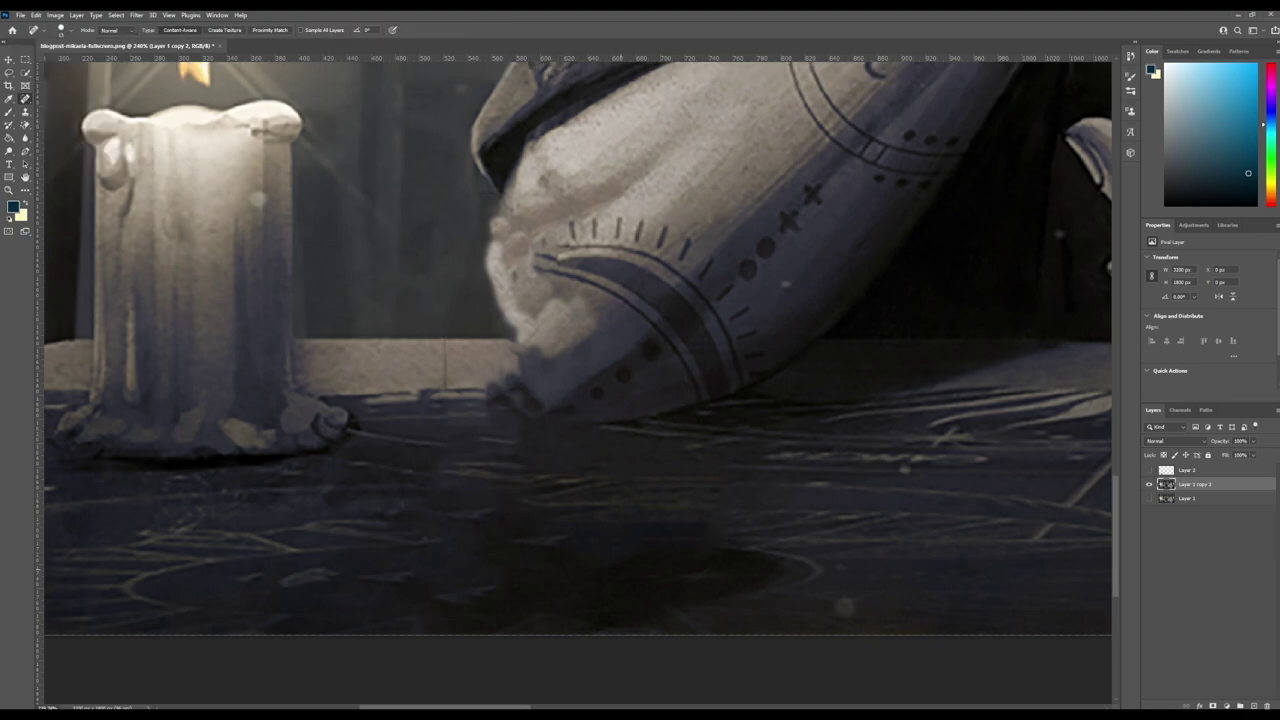
{"action": "scroll", "coordinate": [404, 313], "scroll_direction": "up", "scroll_amount": 1}
{"action": "left_click", "coordinate": [404, 313]}
{"action": "scroll", "coordinate": [404, 313], "scroll_direction": "down", "scroll_amount": 5}
{"action": "scroll", "coordinate": [434, 354], "scroll_direction": "up", "scroll_amount": 5}
{"action": "left_click", "coordinate": [434, 354]}
{"action": "scroll", "coordinate": [434, 354], "scroll_direction": "up", "scroll_amount": 3}
{"action": "scroll", "coordinate": [434, 354], "scroll_direction": "down", "scroll_amount": 5}
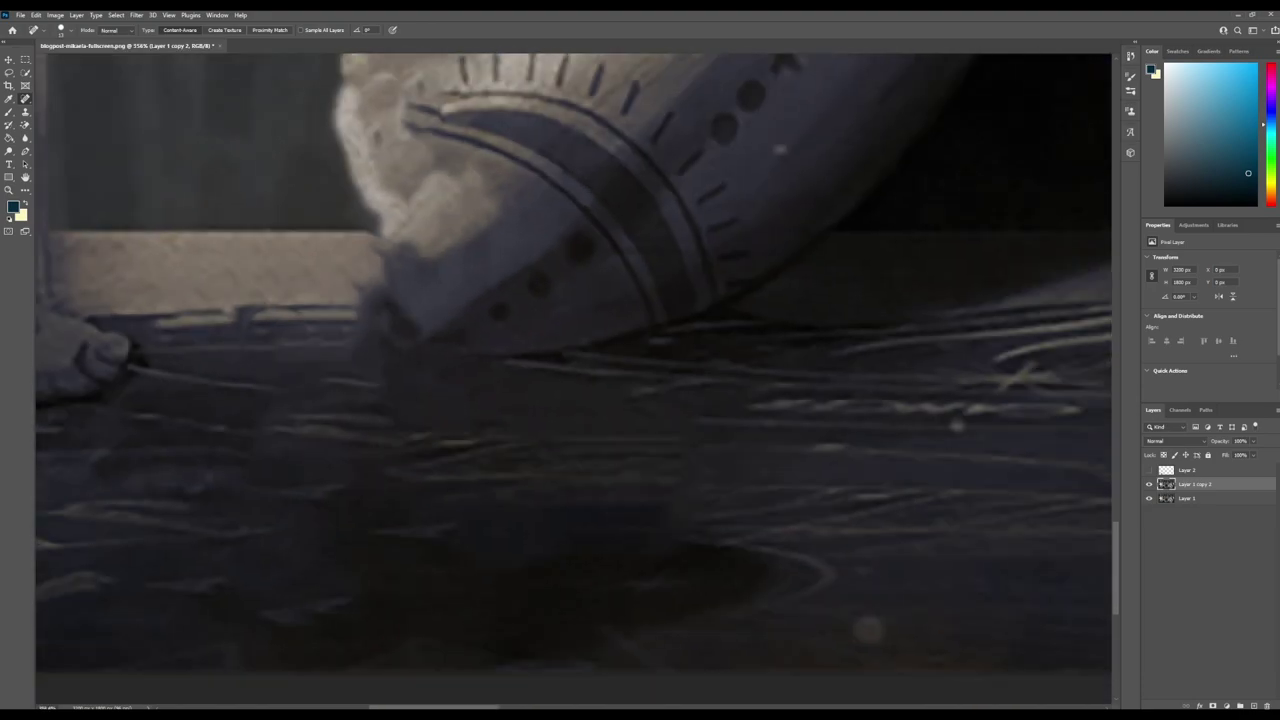
Clean up the elbow's lower tip and the skin around its tattoo band with the Clone Stamp.
{"action": "scroll", "coordinate": [497, 345], "scroll_direction": "up", "scroll_amount": 3}
{"action": "key", "text": "s"}
{"action": "scroll", "coordinate": [506, 205], "scroll_direction": "down", "scroll_amount": 2}
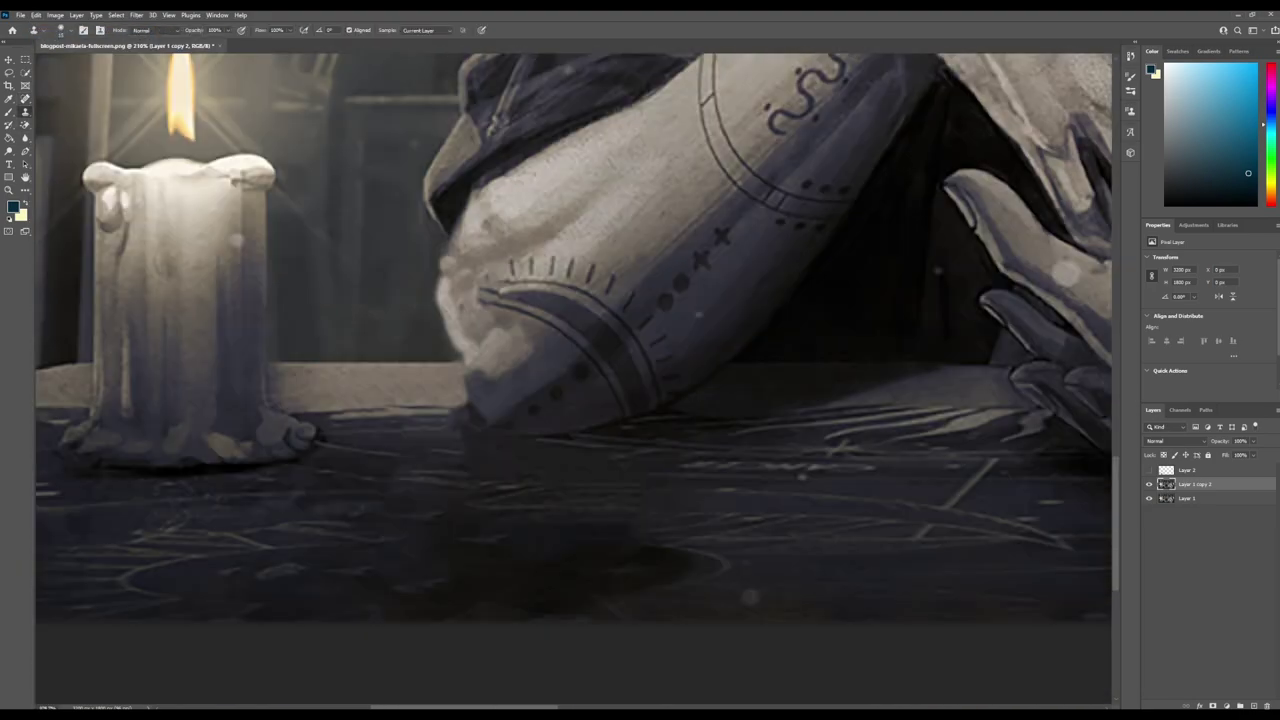
{"action": "scroll", "coordinate": [500, 330], "scroll_direction": "up", "scroll_amount": 3}
{"action": "scroll", "coordinate": [500, 330], "scroll_direction": "down", "scroll_amount": 3}
{"action": "scroll", "coordinate": [500, 330], "scroll_direction": "up", "scroll_amount": 4}
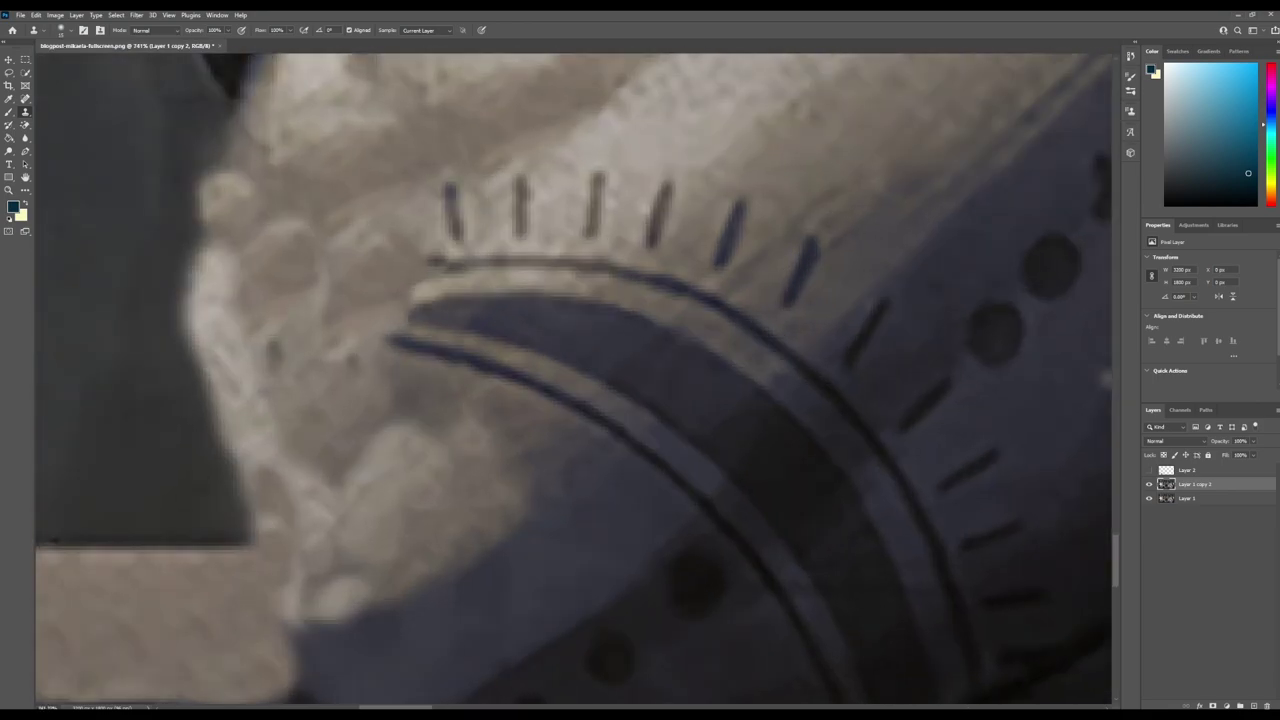
{"action": "scroll", "coordinate": [500, 330], "scroll_direction": "down", "scroll_amount": 2}
{"action": "scroll", "coordinate": [410, 500], "scroll_direction": "up", "scroll_amount": 2}
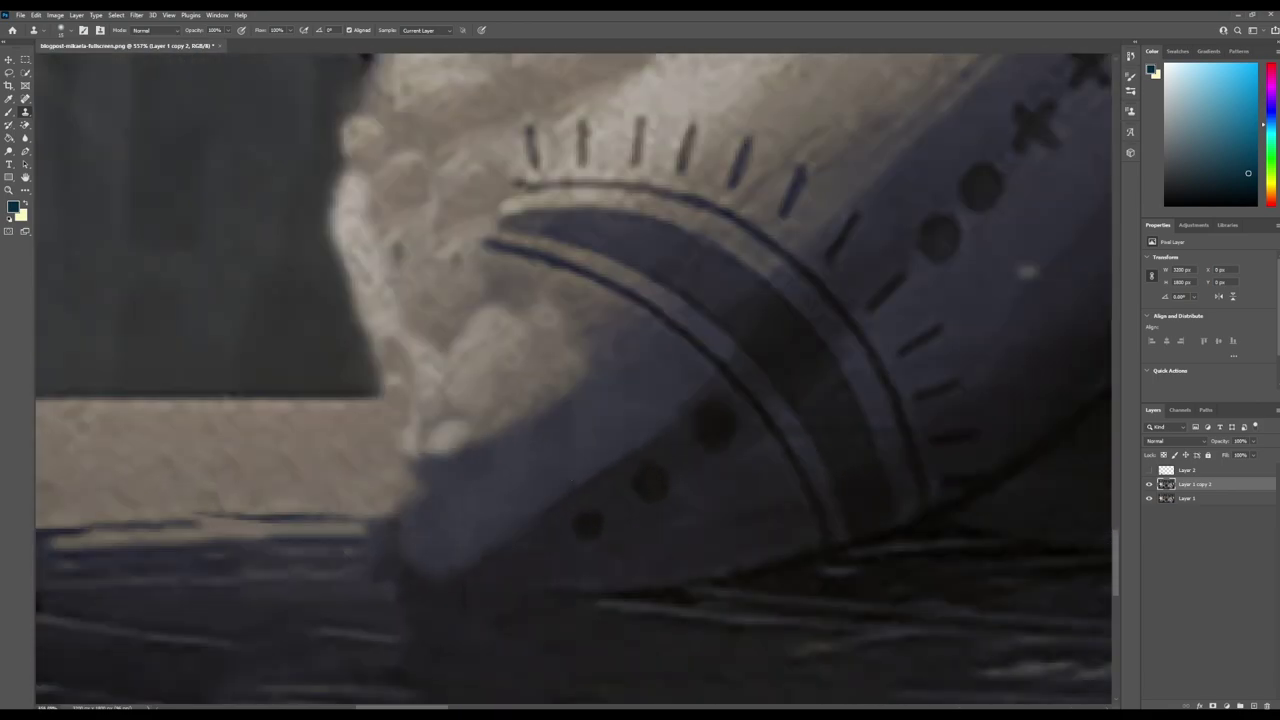
{"action": "scroll", "coordinate": [405, 485], "scroll_direction": "up", "scroll_amount": 1}
{"action": "scroll", "coordinate": [645, 540], "scroll_direction": "down", "scroll_amount": 4}
Blend the patchy cloned skin on the elbow with the Mixer Brush.
{"action": "key", "text": "j"}
{"action": "left_click", "coordinate": [25, 138]}
{"action": "right_click", "coordinate": [8, 112]}
{"action": "left_click", "coordinate": [60, 143]}
{"action": "left_click", "coordinate": [100, 30]}
{"action": "key", "text": "Escape"}
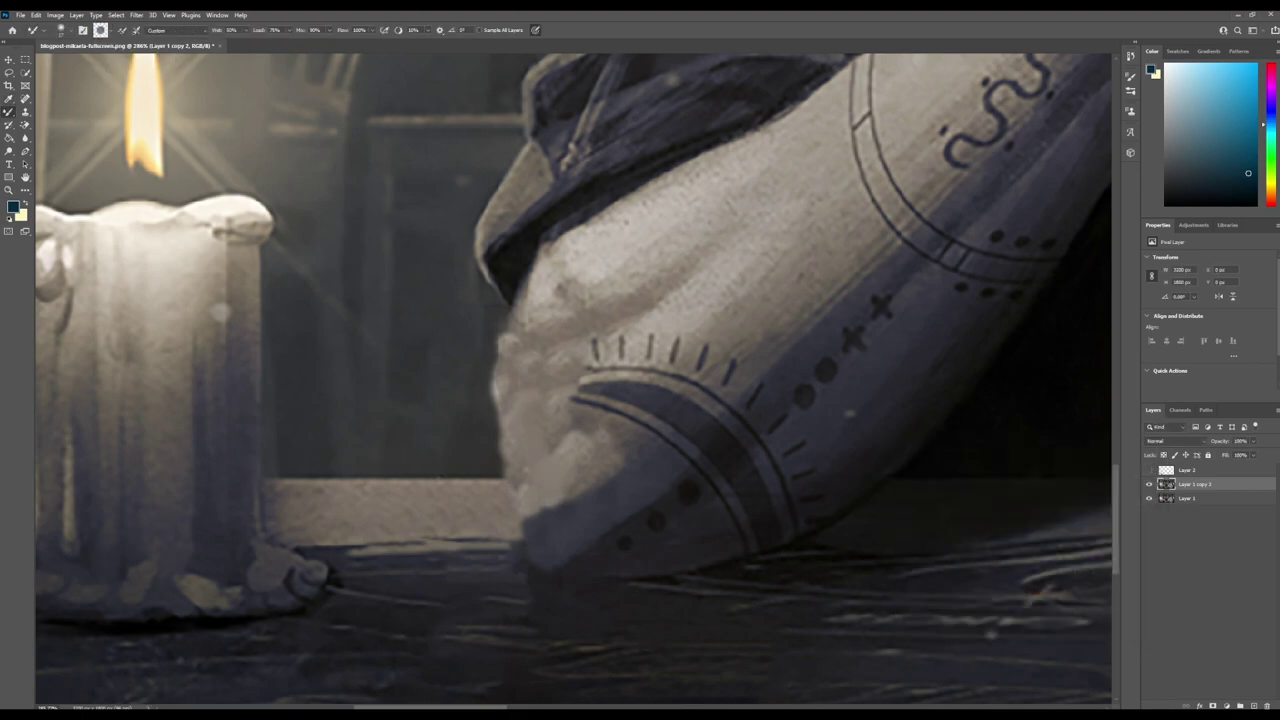
Smooth the elbow's bumpy outer edge against the dark background using the Spot Healing Brush and Clone Stamp.
{"action": "scroll", "coordinate": [424, 561], "scroll_direction": "up", "scroll_amount": 2}
{"action": "key", "text": "j"}
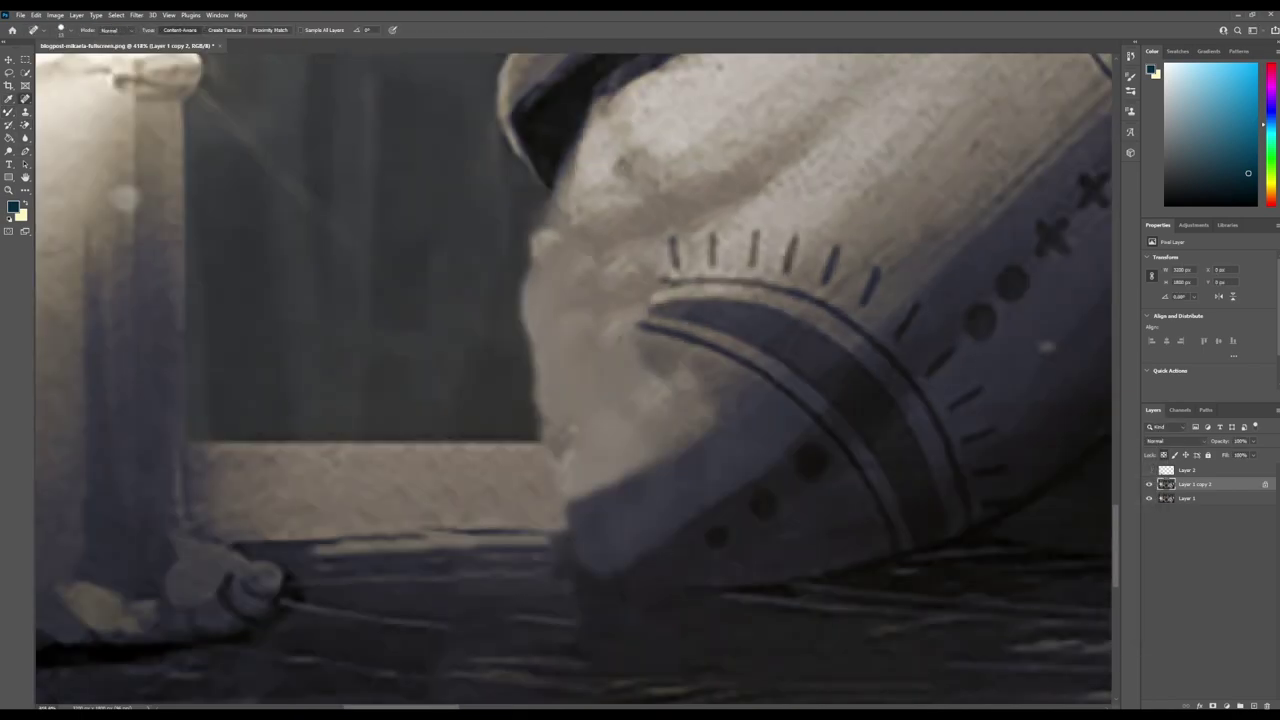
{"action": "key", "text": "s"}
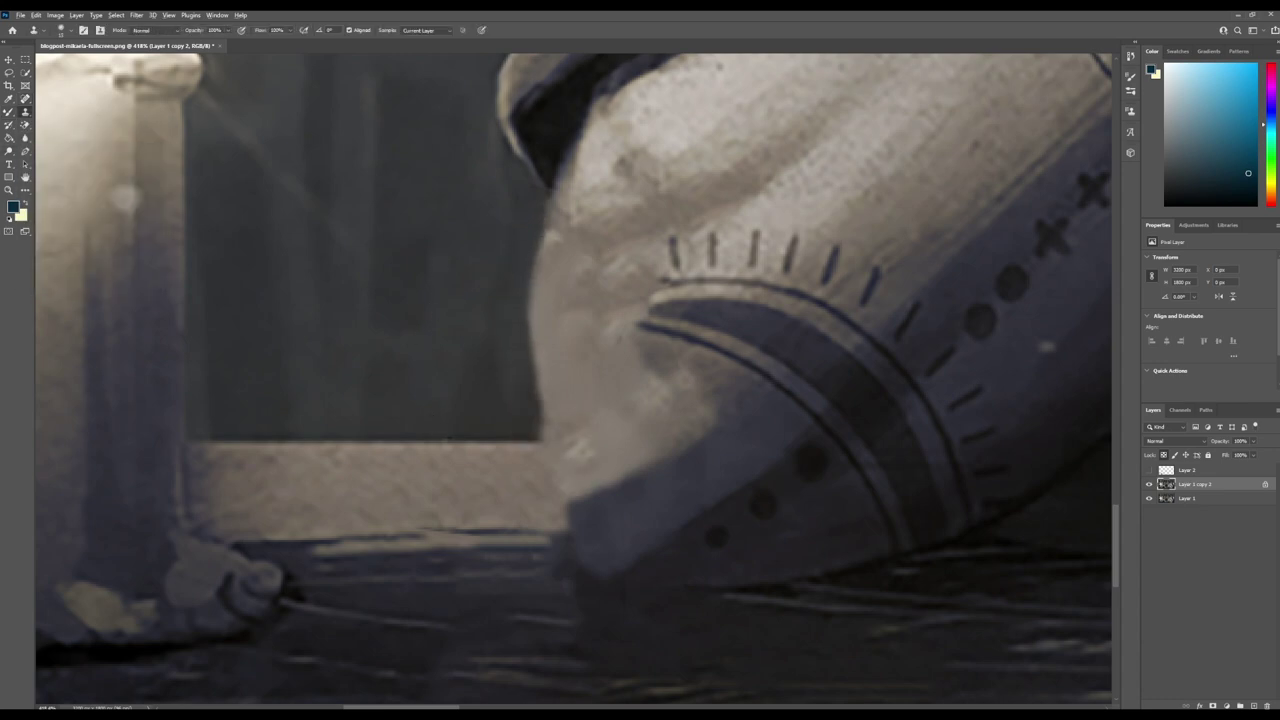
Trace the woman's outline with the Pen tool from the candle-side elbow up the sleeve and shoulder to the hair.
{"action": "scroll", "coordinate": [573, 381], "scroll_direction": "down", "scroll_amount": 4}
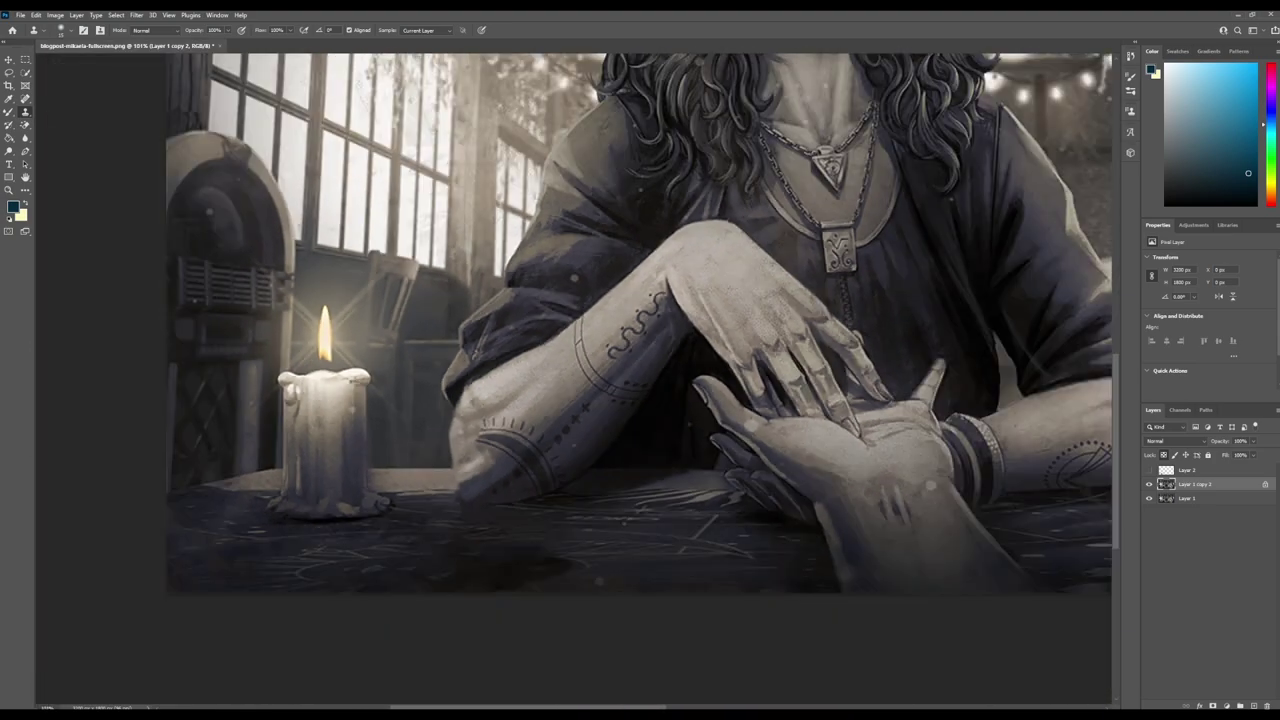
{"action": "scroll", "coordinate": [457, 457], "scroll_direction": "up", "scroll_amount": 6}
{"action": "scroll", "coordinate": [430, 388], "scroll_direction": "up", "scroll_amount": 3}
{"action": "scroll", "coordinate": [573, 381], "scroll_direction": "up", "scroll_amount": 10}
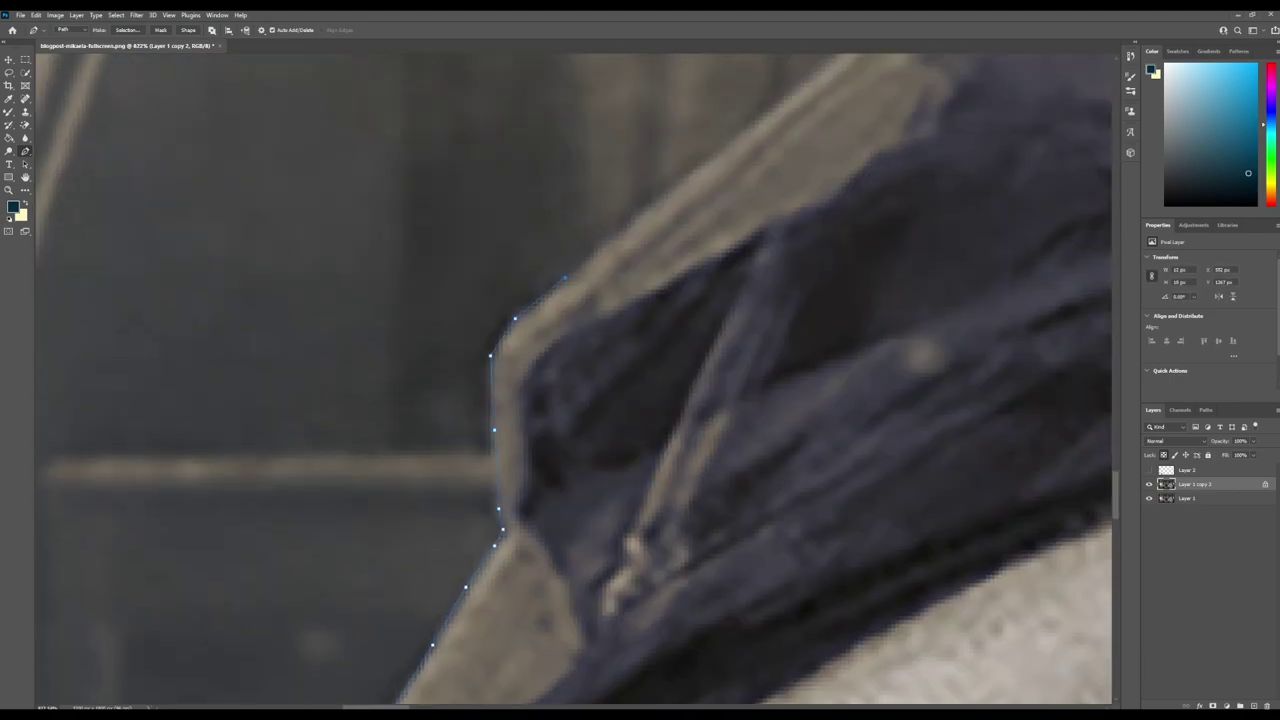
{"action": "scroll", "coordinate": [573, 381], "scroll_direction": "up", "scroll_amount": 10}
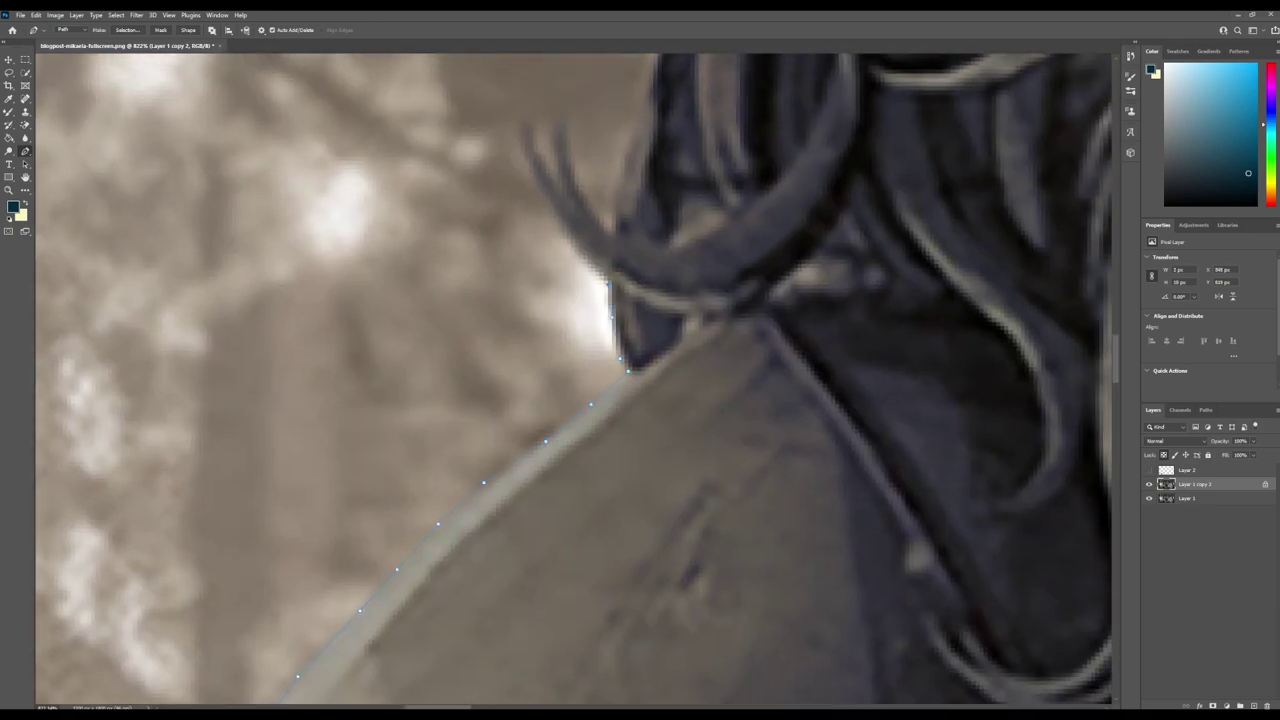
Continue the Pen path around the loose curls on the candle side of the hair up to the hat brim.
{"action": "scroll", "coordinate": [573, 381], "scroll_direction": "up", "scroll_amount": 5}
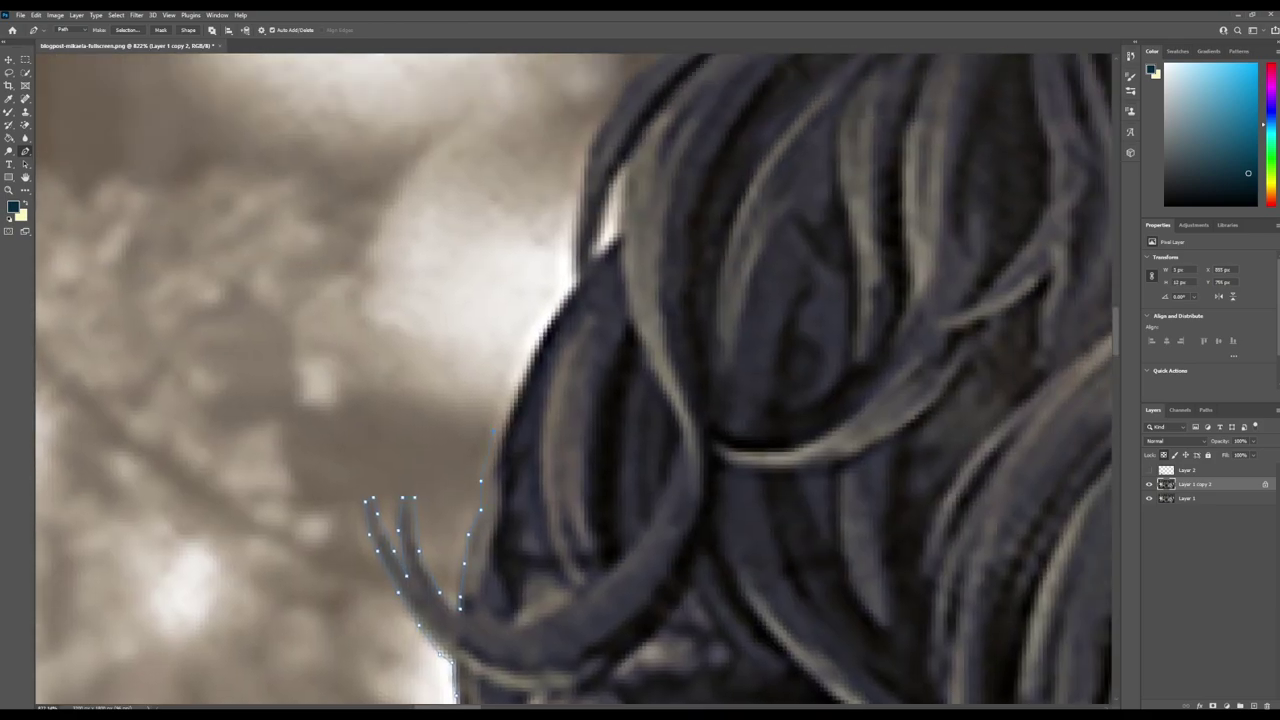
{"action": "scroll", "coordinate": [573, 381], "scroll_direction": "up", "scroll_amount": 5}
{"action": "scroll", "coordinate": [573, 381], "scroll_direction": "up", "scroll_amount": 5}
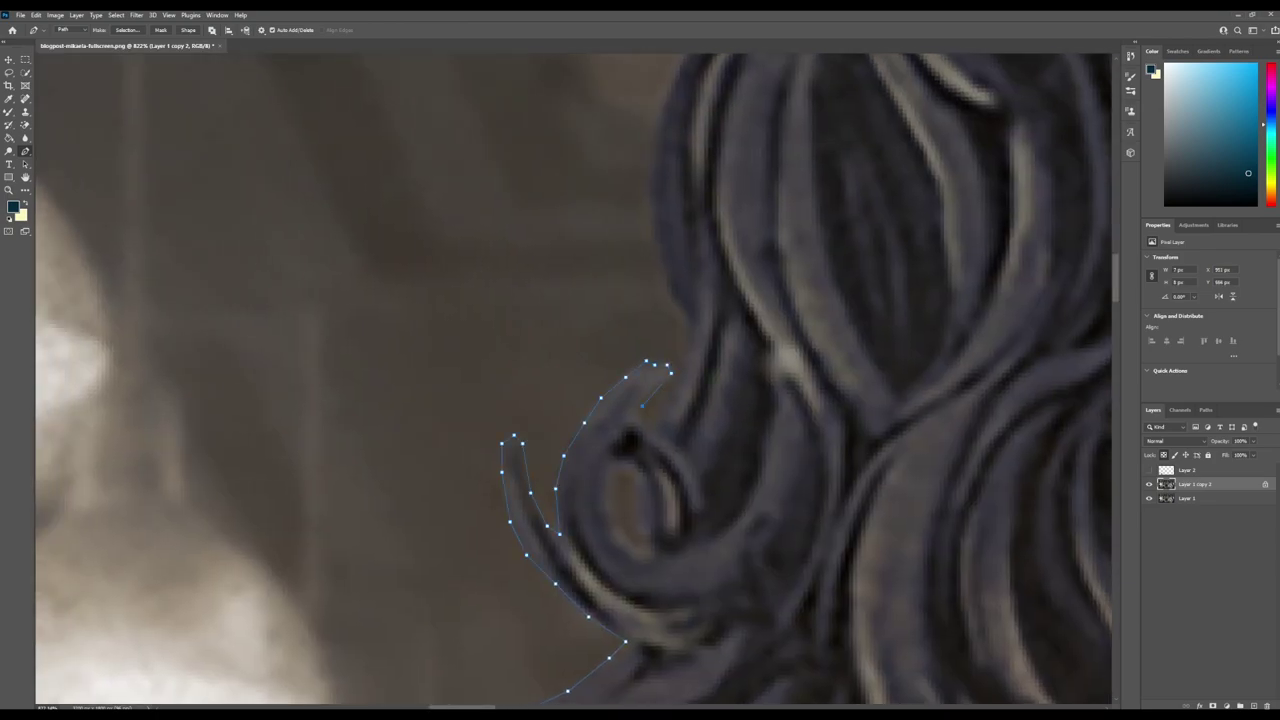
{"action": "scroll", "coordinate": [573, 381], "scroll_direction": "up", "scroll_amount": 10}
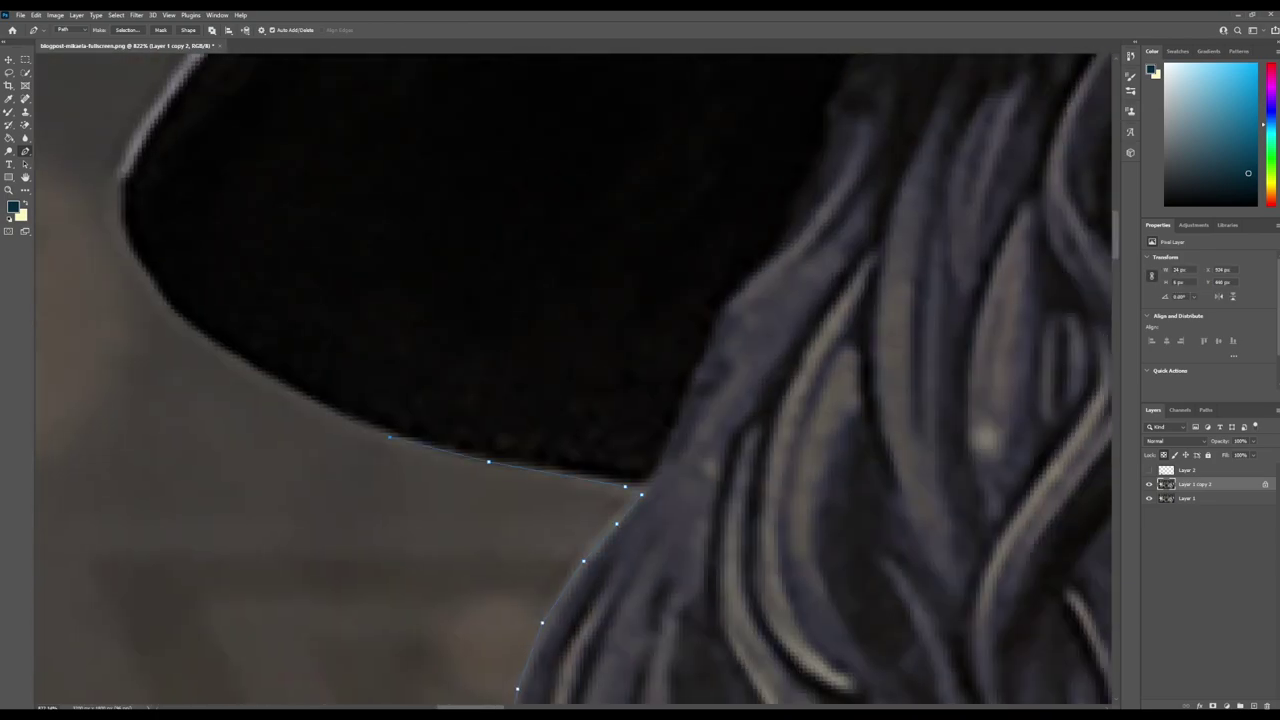
Continue the Pen path along the brim, over the top of the hat, and around to the blue feather.
{"action": "scroll", "coordinate": [573, 381], "scroll_direction": "up", "scroll_amount": 10}
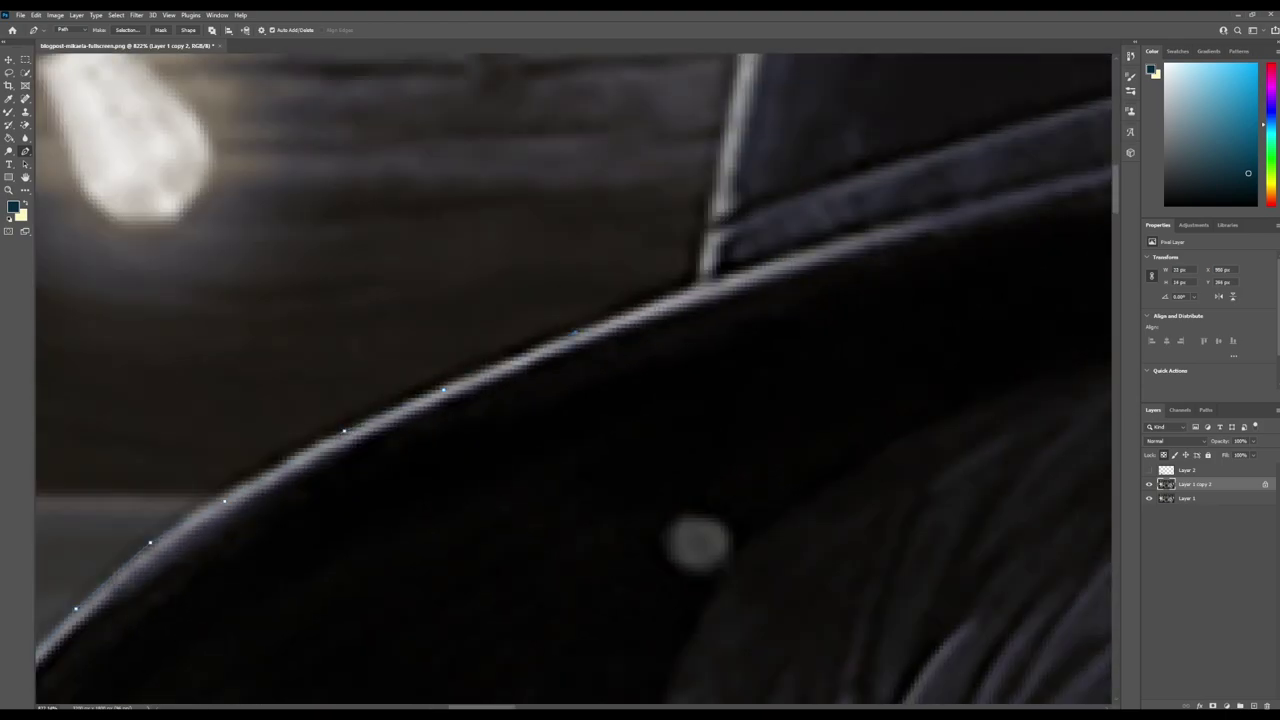
{"action": "scroll", "coordinate": [573, 381], "scroll_direction": "up", "scroll_amount": 10}
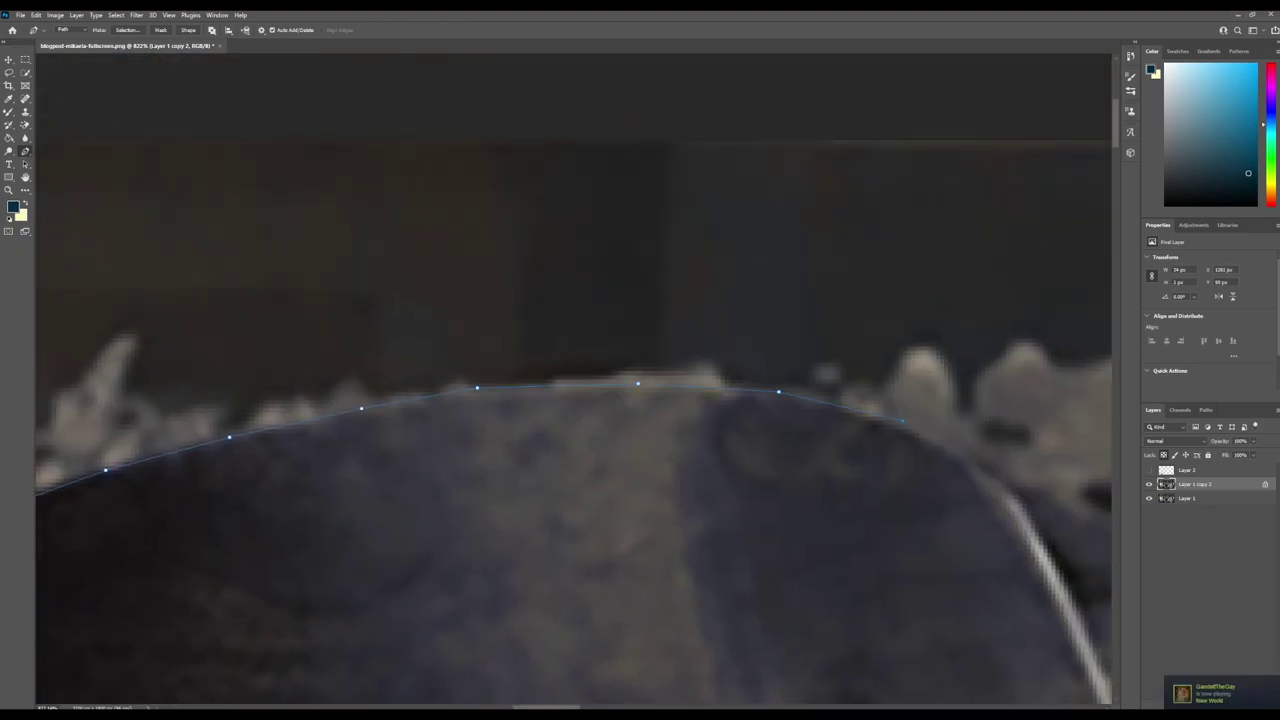
{"action": "scroll", "coordinate": [573, 381], "scroll_direction": "up", "scroll_amount": 10}
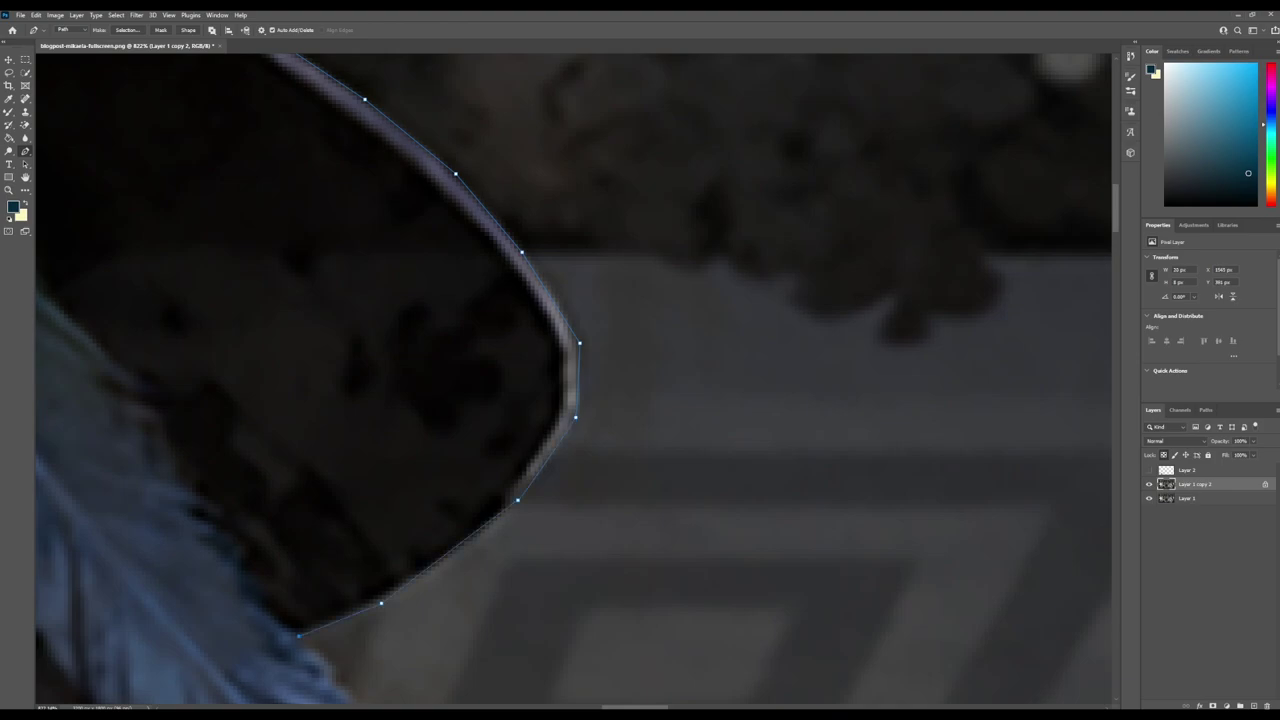
Trace the blue feather's edge and split barbs with the Pen tool, returning to the hair beneath it.
{"action": "scroll", "coordinate": [573, 381], "scroll_direction": "down", "scroll_amount": 5}
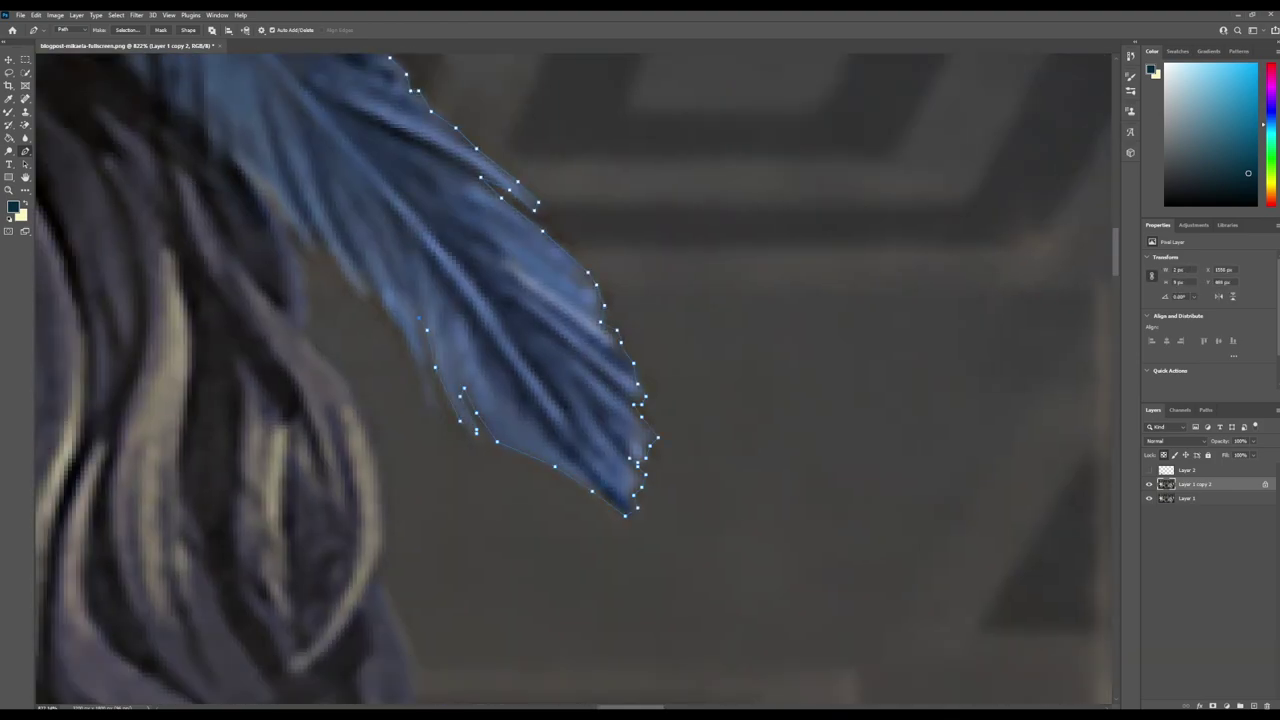
{"action": "left_click", "coordinate": [367, 273]}
{"action": "scroll", "coordinate": [573, 381], "scroll_direction": "down", "scroll_amount": 1}
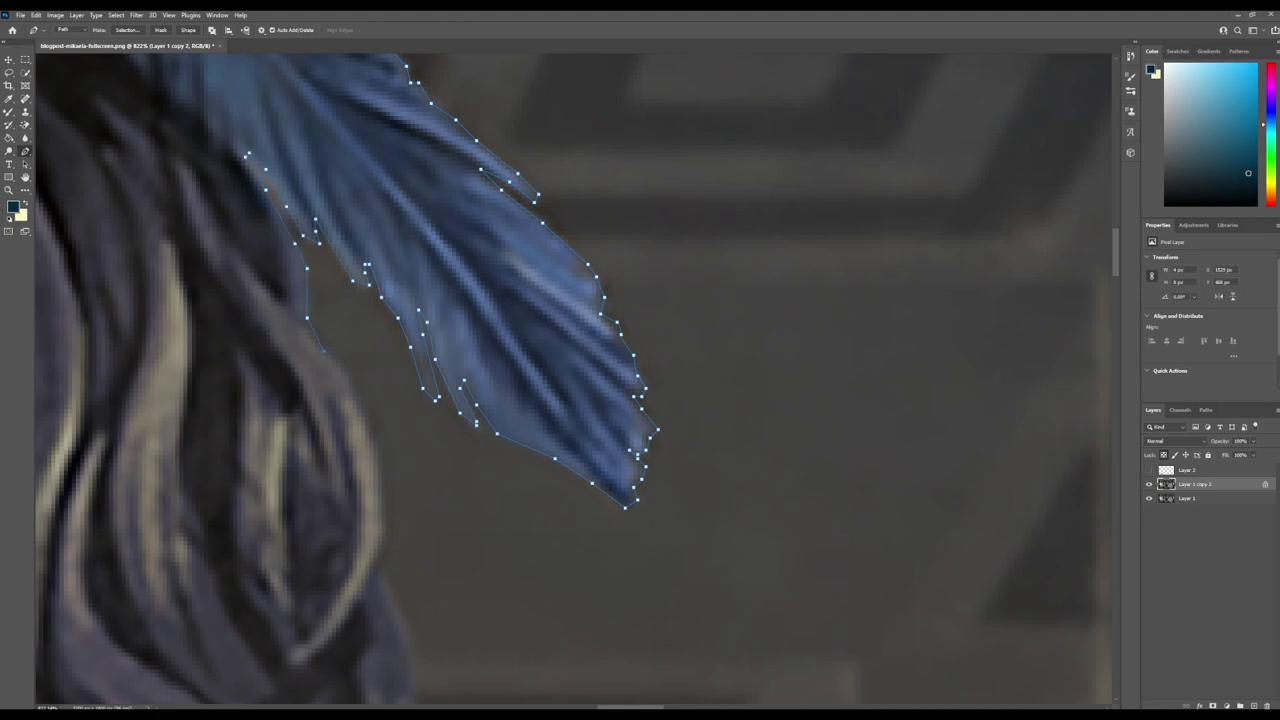
Continue the Pen path down the hair below the feather, around the upturned curl tip, and onto the shoulder and sleeve.
{"action": "scroll", "coordinate": [573, 381], "scroll_direction": "down", "scroll_amount": 15}
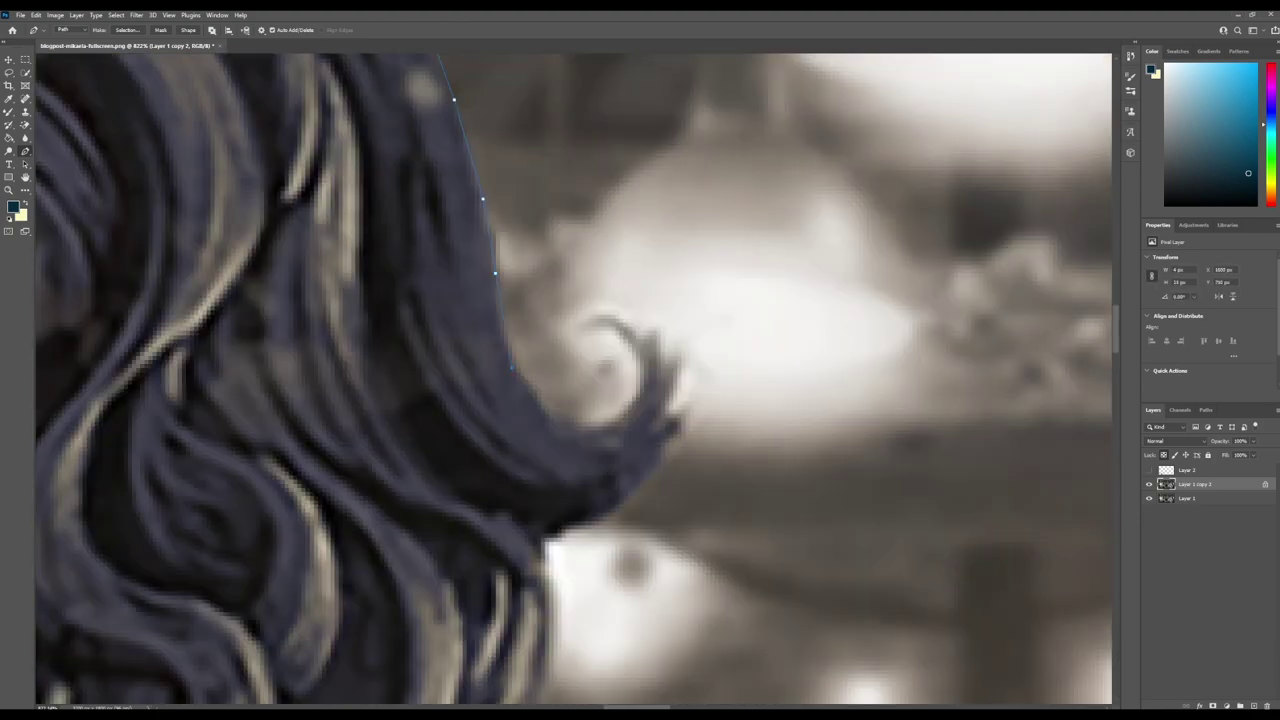
{"action": "scroll", "coordinate": [573, 381], "scroll_direction": "down", "scroll_amount": 15}
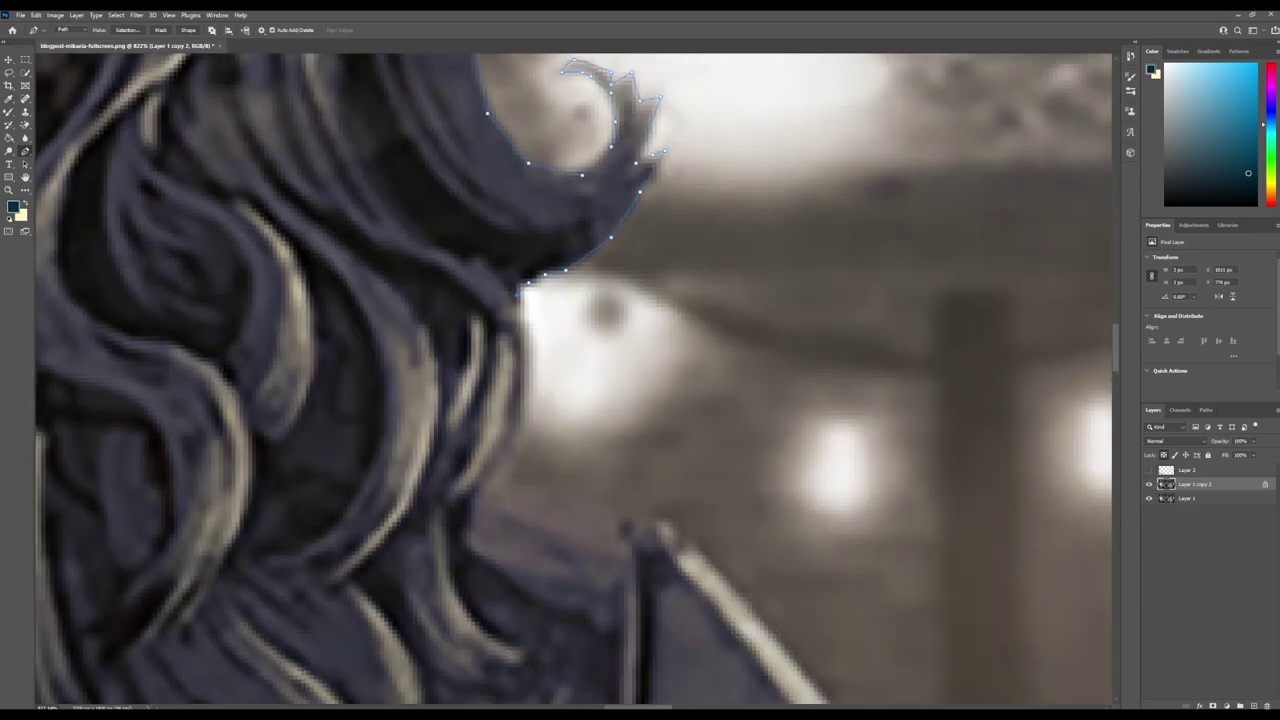
{"action": "scroll", "coordinate": [573, 381], "scroll_direction": "down", "scroll_amount": 10}
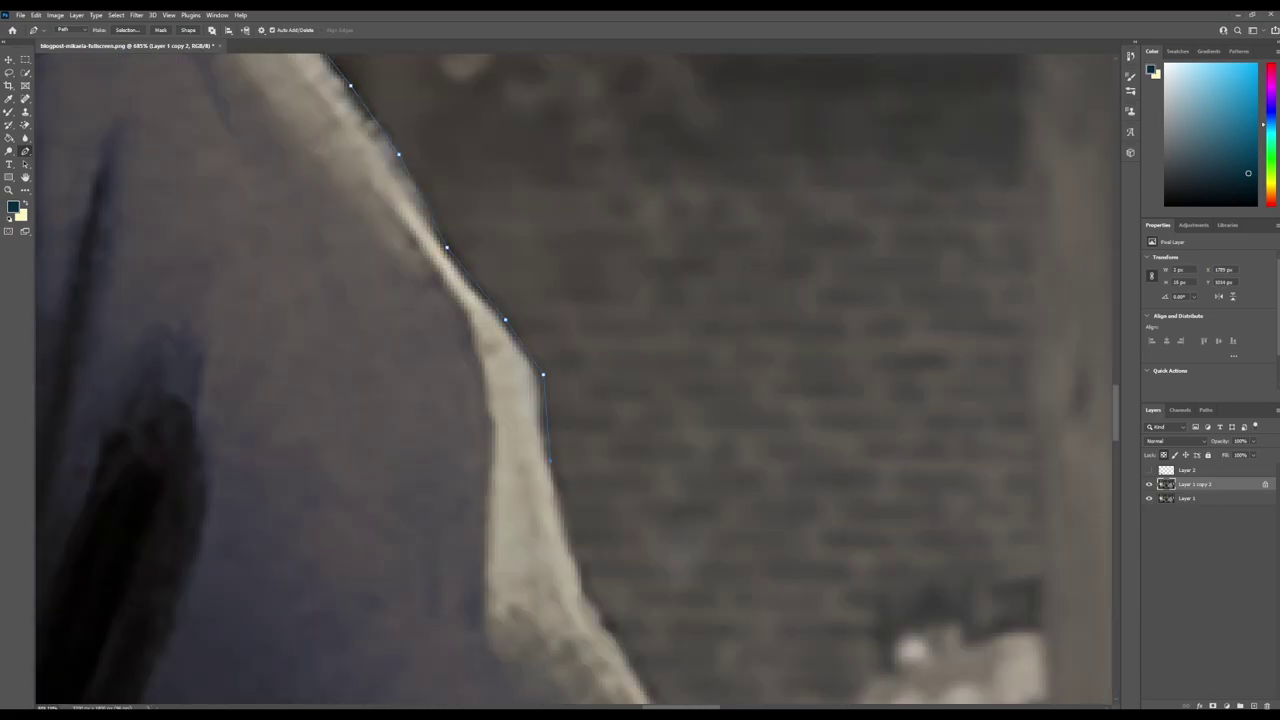
Trace the elbow, the edge of the card stack, and the underside of the tattooed forearm to the bracelets.
{"action": "scroll", "coordinate": [573, 381], "scroll_direction": "down", "scroll_amount": 15}
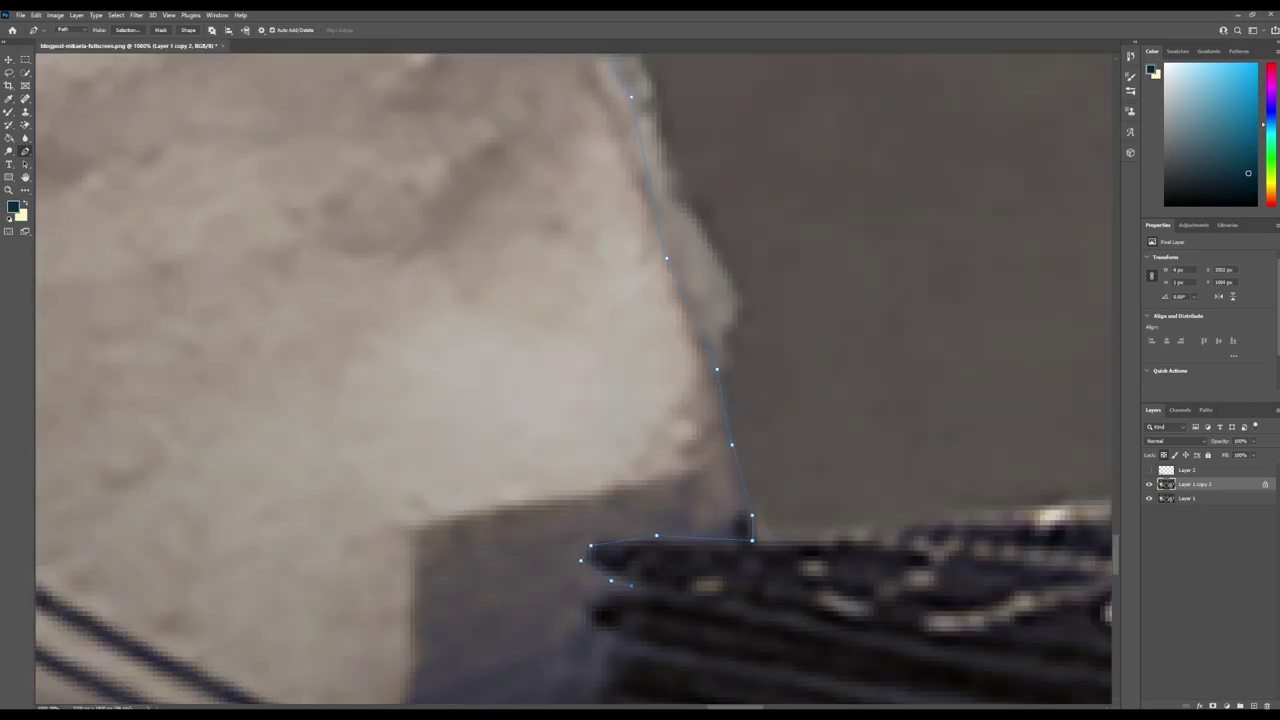
{"action": "scroll", "coordinate": [573, 381], "scroll_direction": "down", "scroll_amount": 5}
{"action": "scroll", "coordinate": [573, 381], "scroll_direction": "down", "scroll_amount": 15}
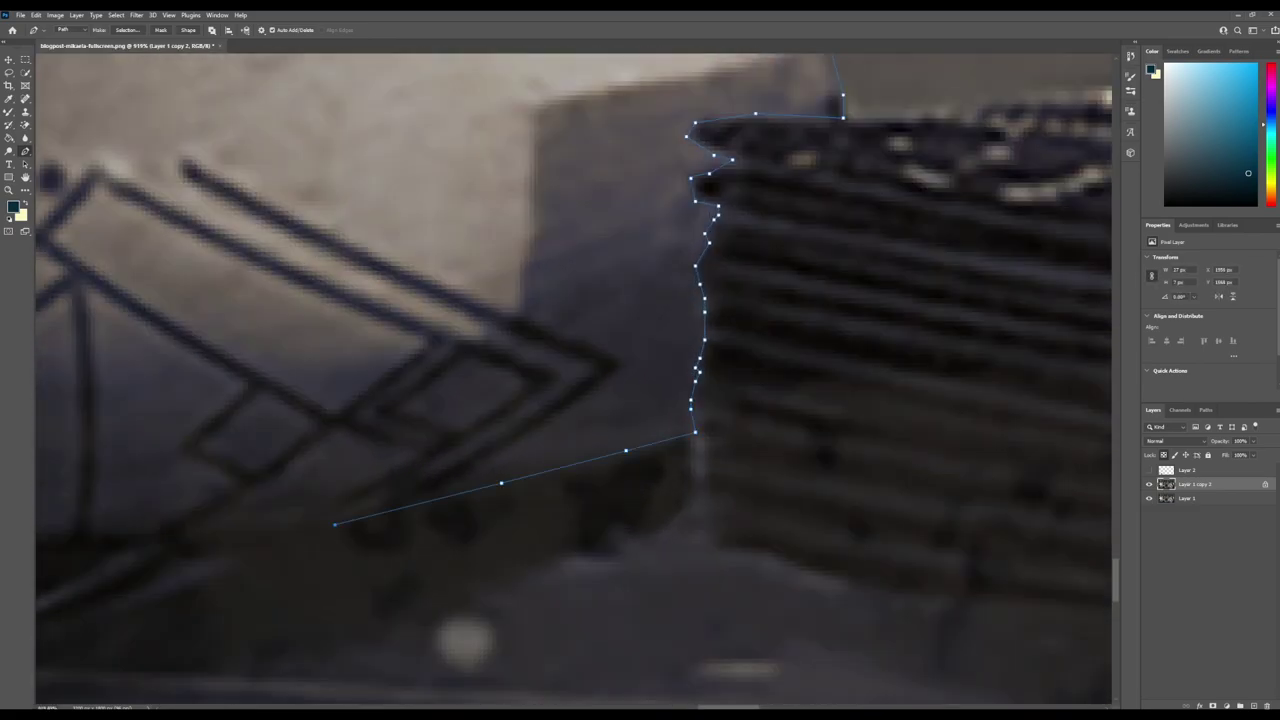
{"action": "scroll", "coordinate": [573, 381], "scroll_direction": "up", "scroll_amount": 5}
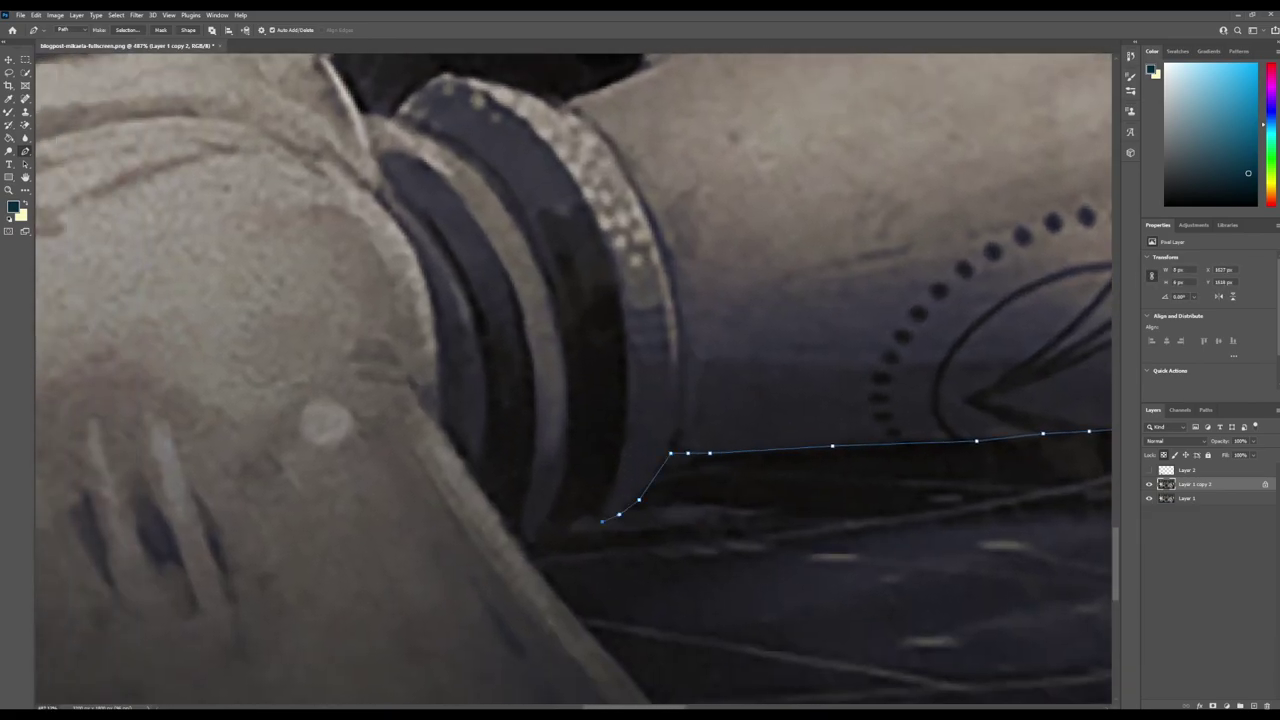
Continue the Pen path around the palm's edge and raised finger, following the woman's fingertips resting on the open hand.
{"action": "scroll", "coordinate": [573, 381], "scroll_direction": "down", "scroll_amount": 10}
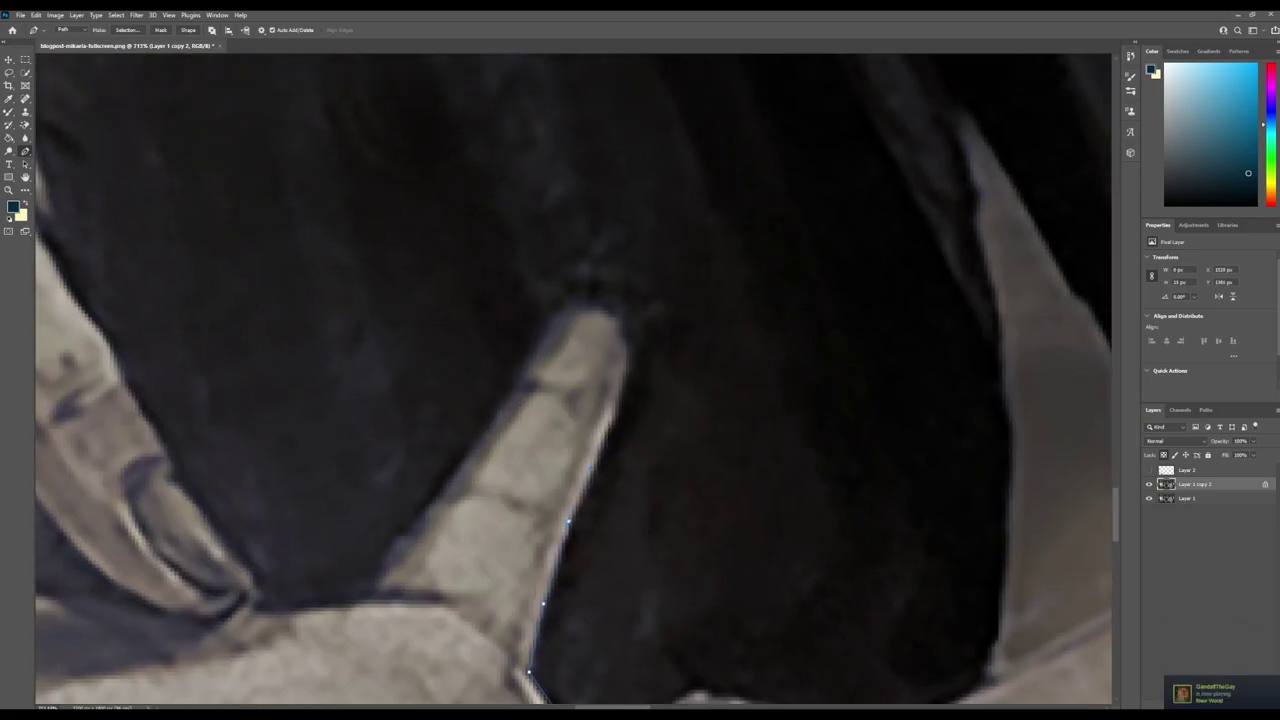
{"action": "scroll", "coordinate": [548, 250], "scroll_direction": "up", "scroll_amount": 8}
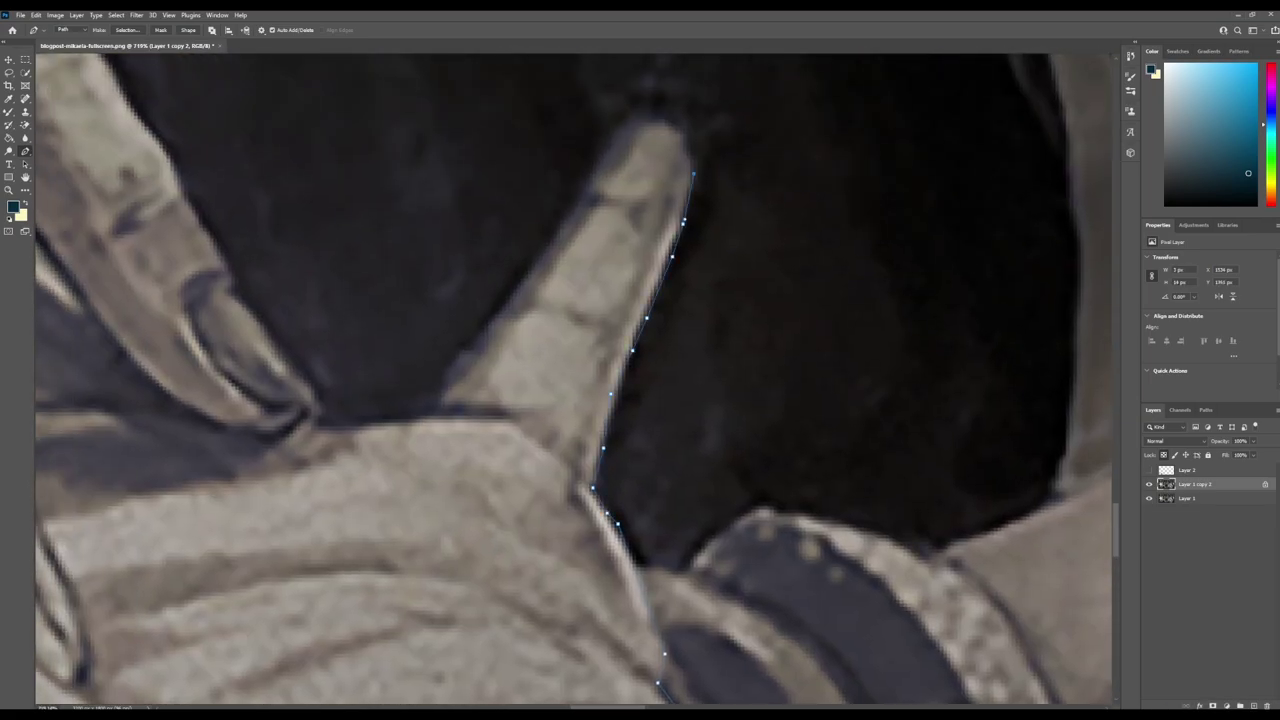
{"action": "scroll", "coordinate": [729, 460], "scroll_direction": "down", "scroll_amount": 8}
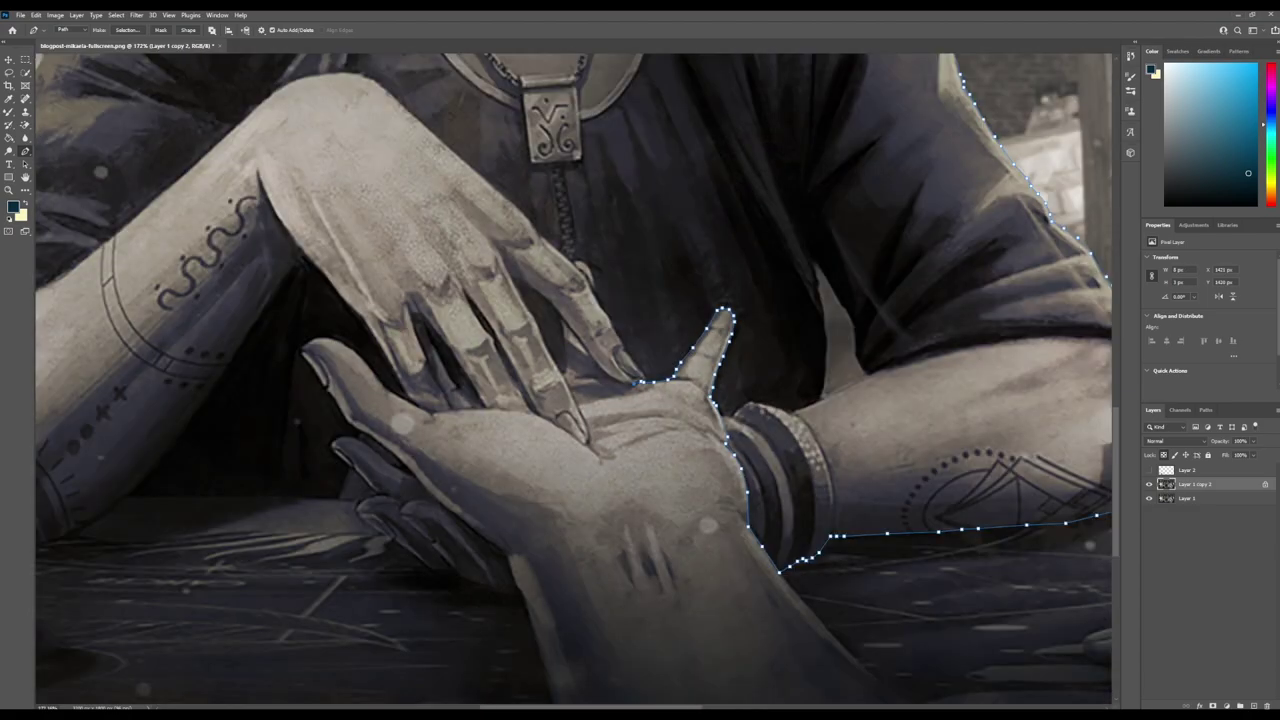
{"action": "scroll", "coordinate": [729, 460], "scroll_direction": "up", "scroll_amount": 8}
{"action": "scroll", "coordinate": [573, 380], "scroll_direction": "down", "scroll_amount": 3}
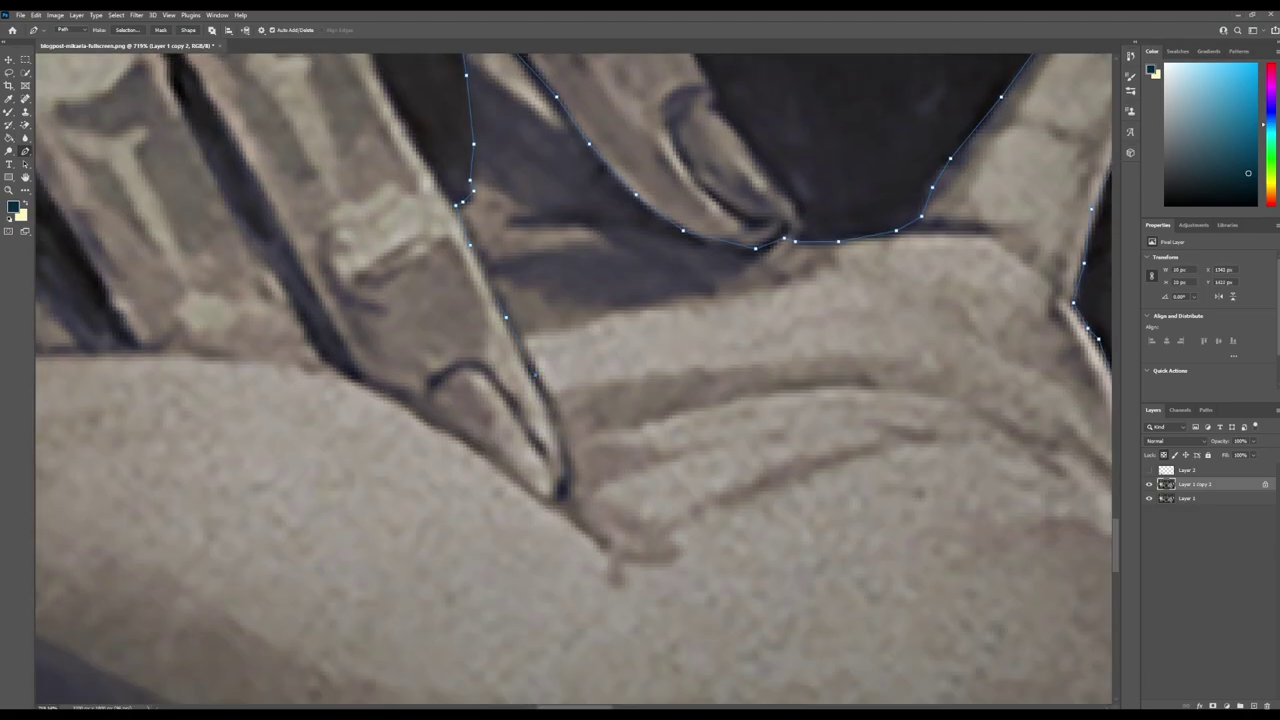
Trace the dark gaps between the woman's fingers where they meet the open palm.
{"action": "left_click_drag", "start_coordinate": [363, 373], "coordinate": [653, 623]}
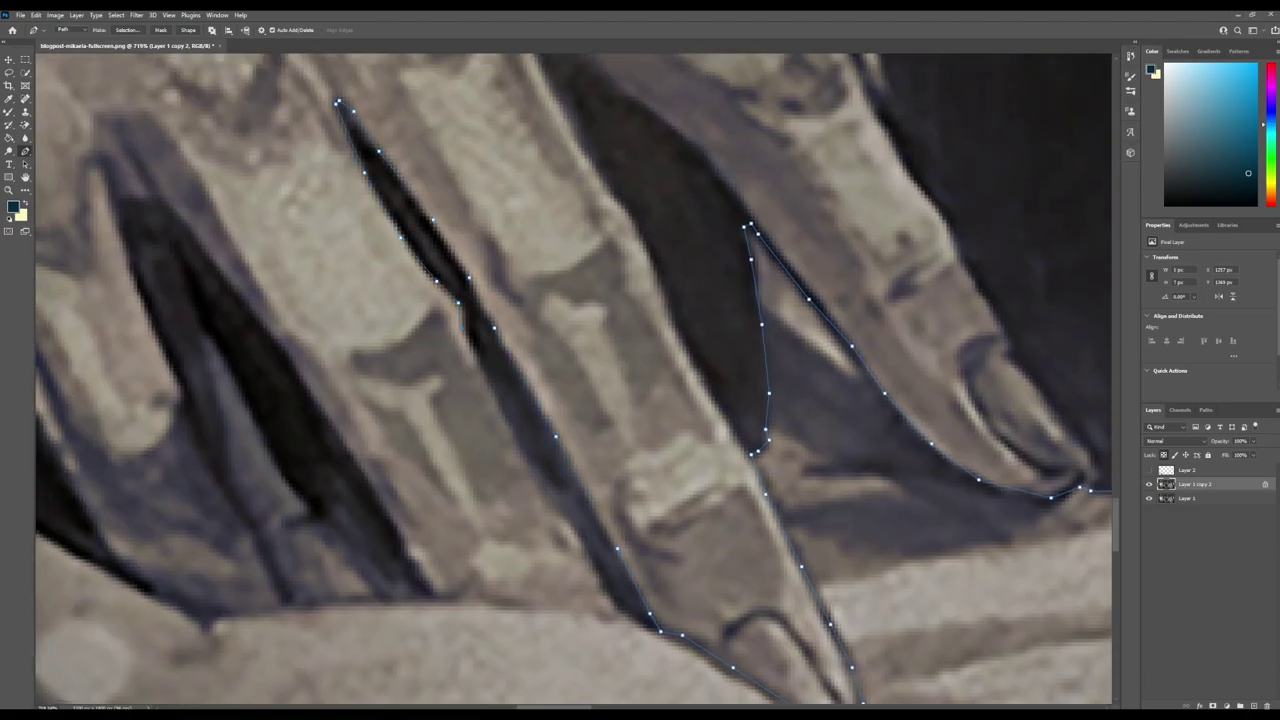
{"action": "scroll", "coordinate": [573, 380], "scroll_direction": "down", "scroll_amount": 5}
{"action": "scroll", "coordinate": [573, 380], "scroll_direction": "up", "scroll_amount": 6}
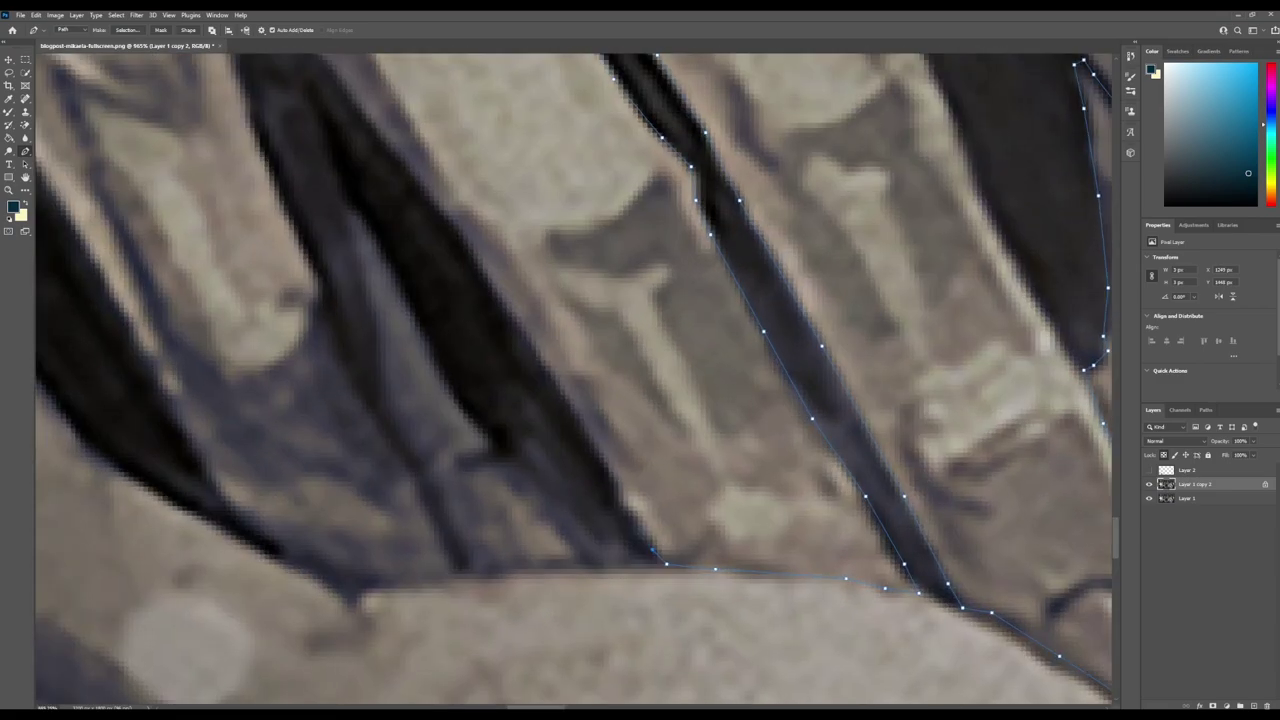
{"action": "scroll", "coordinate": [573, 380], "scroll_direction": "down", "scroll_amount": 2}
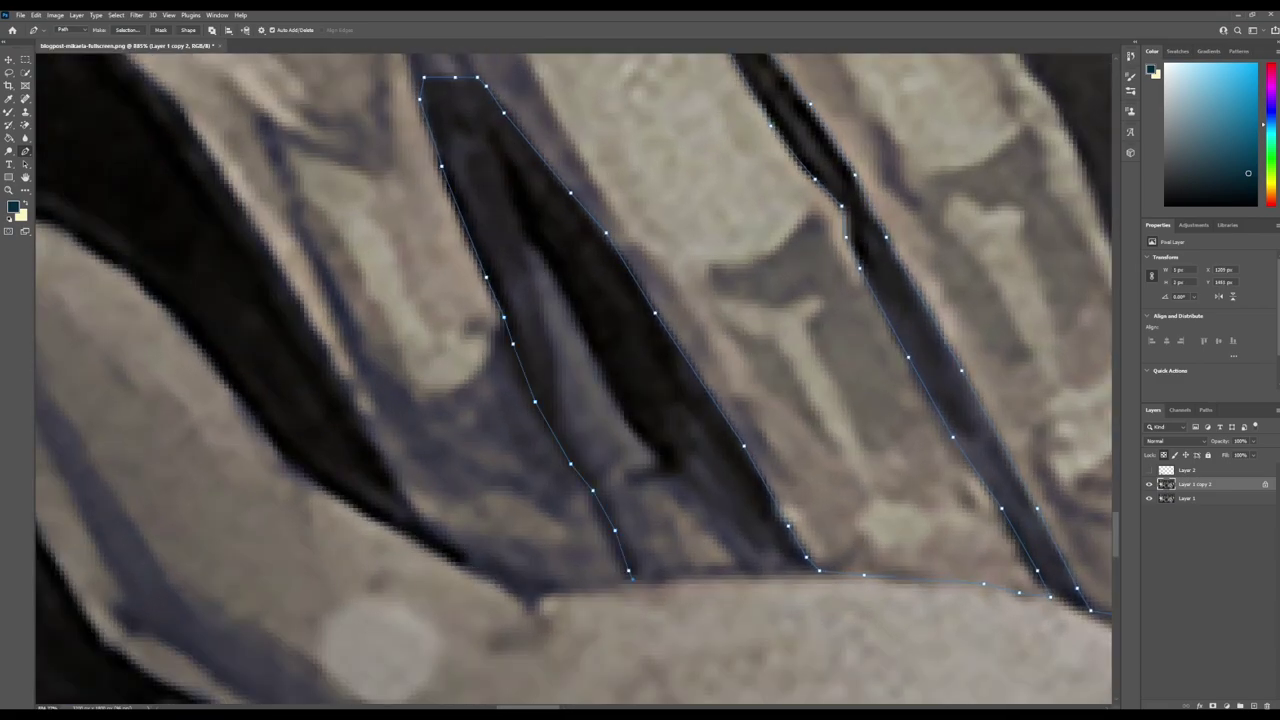
Continue the Pen path around the open hand's thumb and the shaded finger beneath it.
{"action": "left_click_drag", "start_coordinate": [450, 380], "coordinate": [874, 545]}
{"action": "scroll", "coordinate": [573, 380], "scroll_direction": "down", "scroll_amount": 5}
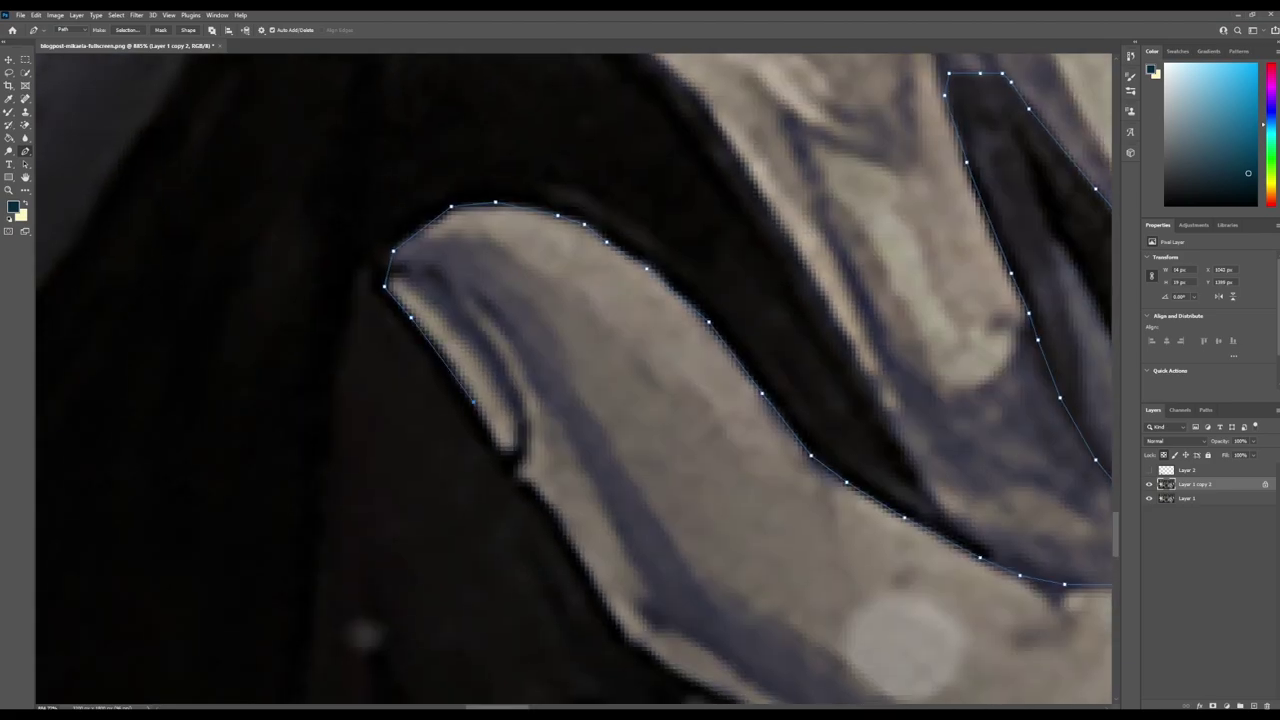
{"action": "scroll", "coordinate": [573, 380], "scroll_direction": "down", "scroll_amount": 3}
{"action": "scroll", "coordinate": [573, 380], "scroll_direction": "up", "scroll_amount": 2}
{"action": "scroll", "coordinate": [222, 290], "scroll_direction": "up", "scroll_amount": 2}
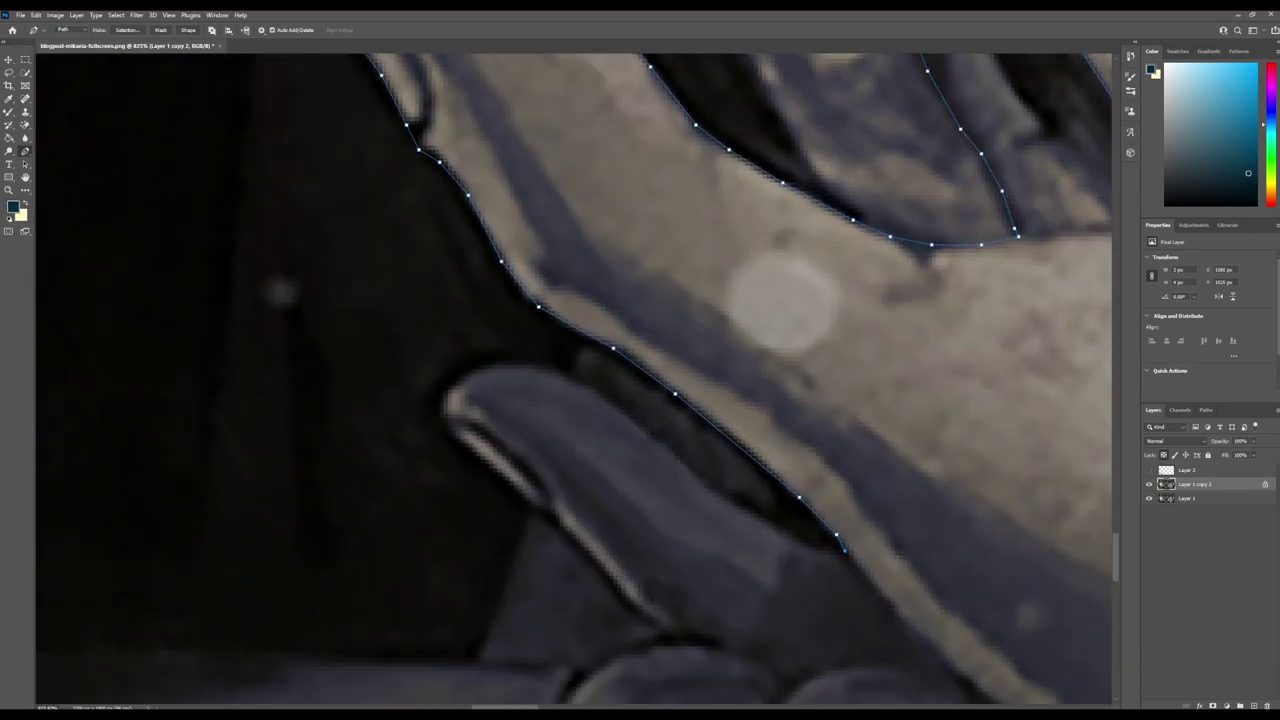
{"action": "scroll", "coordinate": [573, 380], "scroll_direction": "down", "scroll_amount": 3}
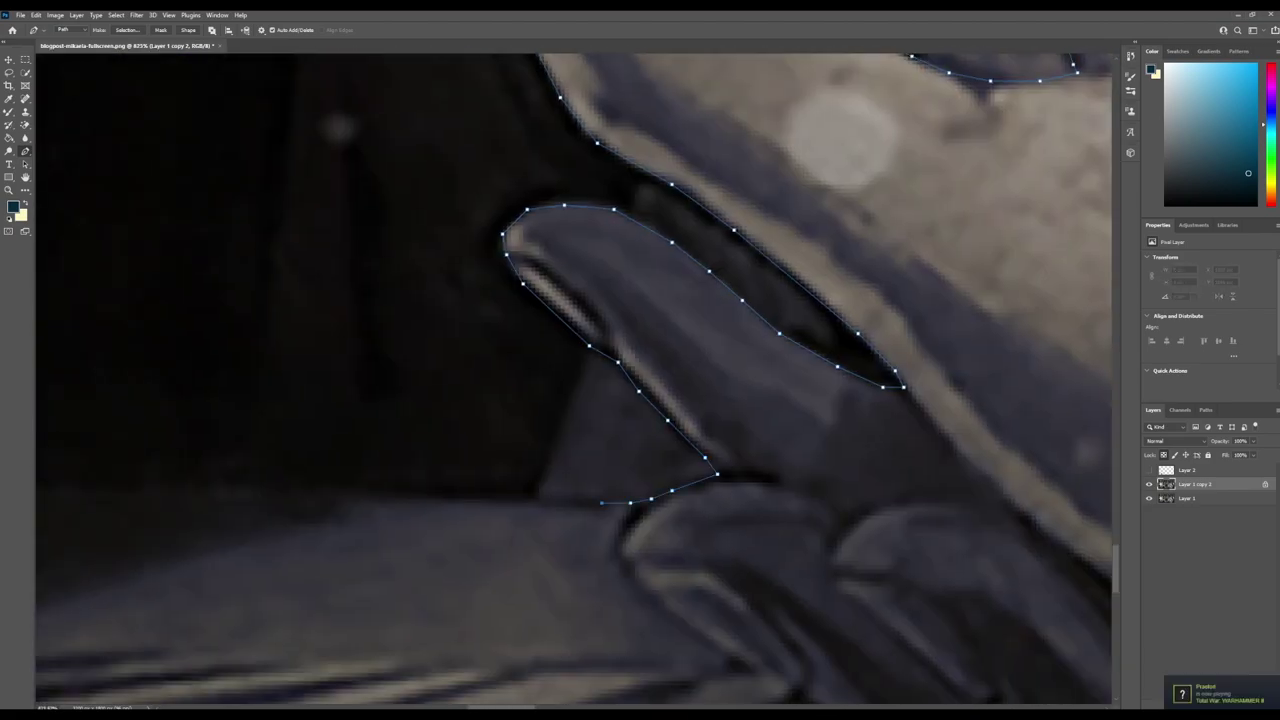
Complete the Pen path along the table edge and the candle-side forearm, closing the outline around the woman.
{"action": "scroll", "coordinate": [573, 380], "scroll_direction": "left", "scroll_amount": 5}
{"action": "scroll", "coordinate": [573, 380], "scroll_direction": "down", "scroll_amount": 3}
{"action": "scroll", "coordinate": [573, 380], "scroll_direction": "up", "scroll_amount": 2}
{"action": "scroll", "coordinate": [455, 550], "scroll_direction": "down", "scroll_amount": 10}
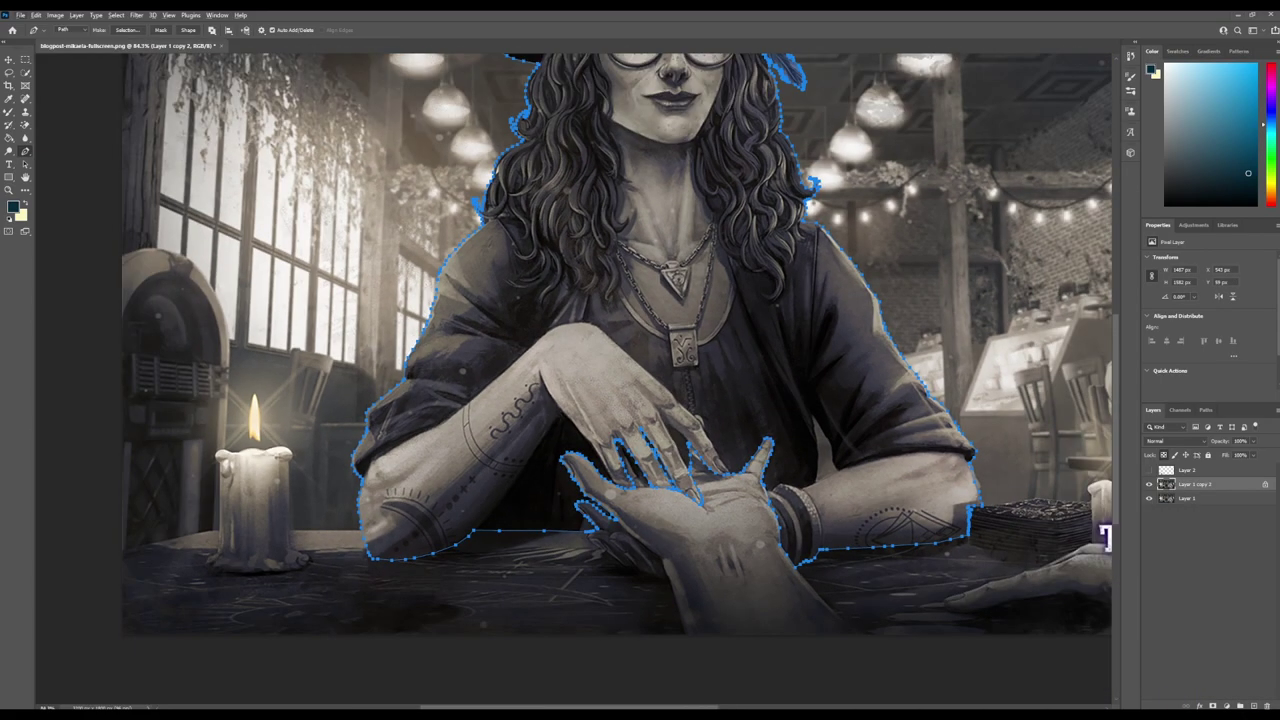
Convert the path to a selection, cut the woman onto a new layer, and hide that layer and Layer 1.
{"action": "right_click", "coordinate": [470, 343]}
{"action": "key", "text": "Escape"}
{"action": "key", "text": "ctrl+shift+alt+n"}
{"action": "right_click", "coordinate": [1165, 484]}
{"action": "key", "text": "Escape"}
{"action": "left_click", "coordinate": [1149, 512]}
{"action": "right_click", "coordinate": [1165, 484]}
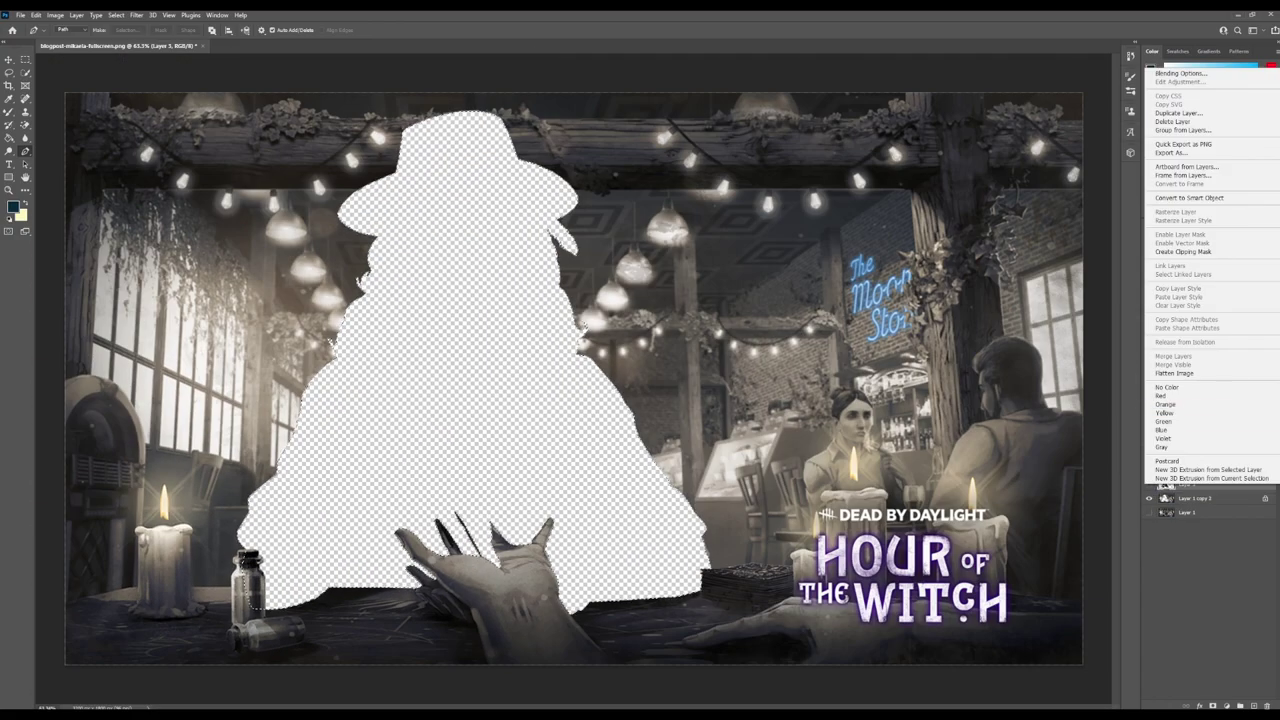
{"action": "key", "text": "Escape"}
Start Content-Aware Fill on the woman-shaped gap, excluding the jukebox, candles, neon sign, seated patrons, and title from sampling.
{"action": "left_click", "coordinate": [35, 15]}
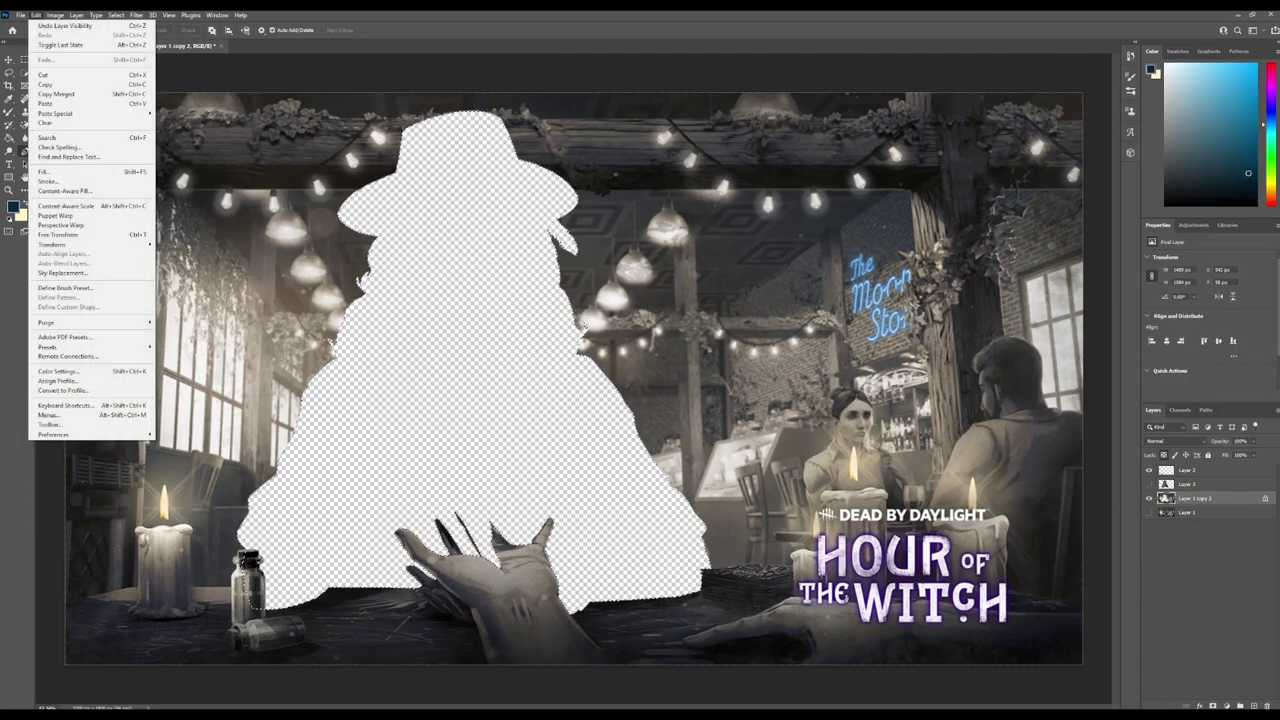
{"action": "left_click", "coordinate": [75, 210]}
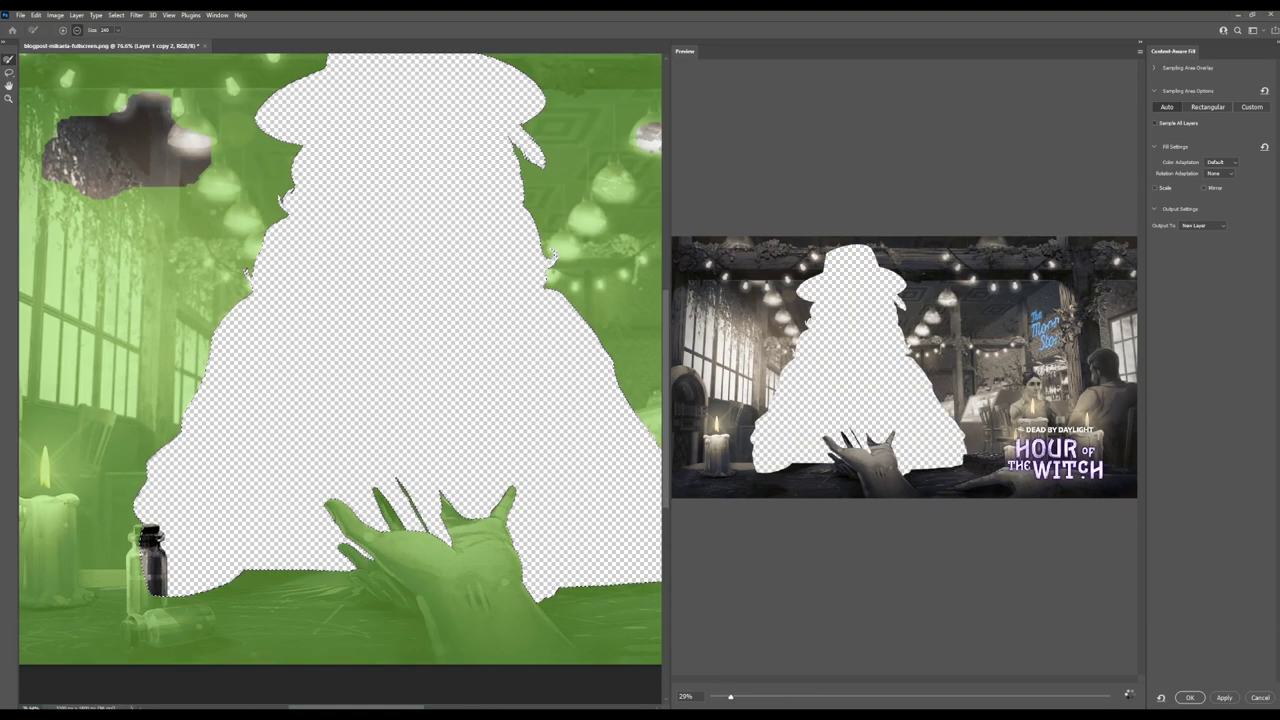
{"action": "scroll", "coordinate": [400, 320], "scroll_direction": "down", "scroll_amount": 4}
{"action": "scroll", "coordinate": [400, 320], "scroll_direction": "down", "scroll_amount": 2}
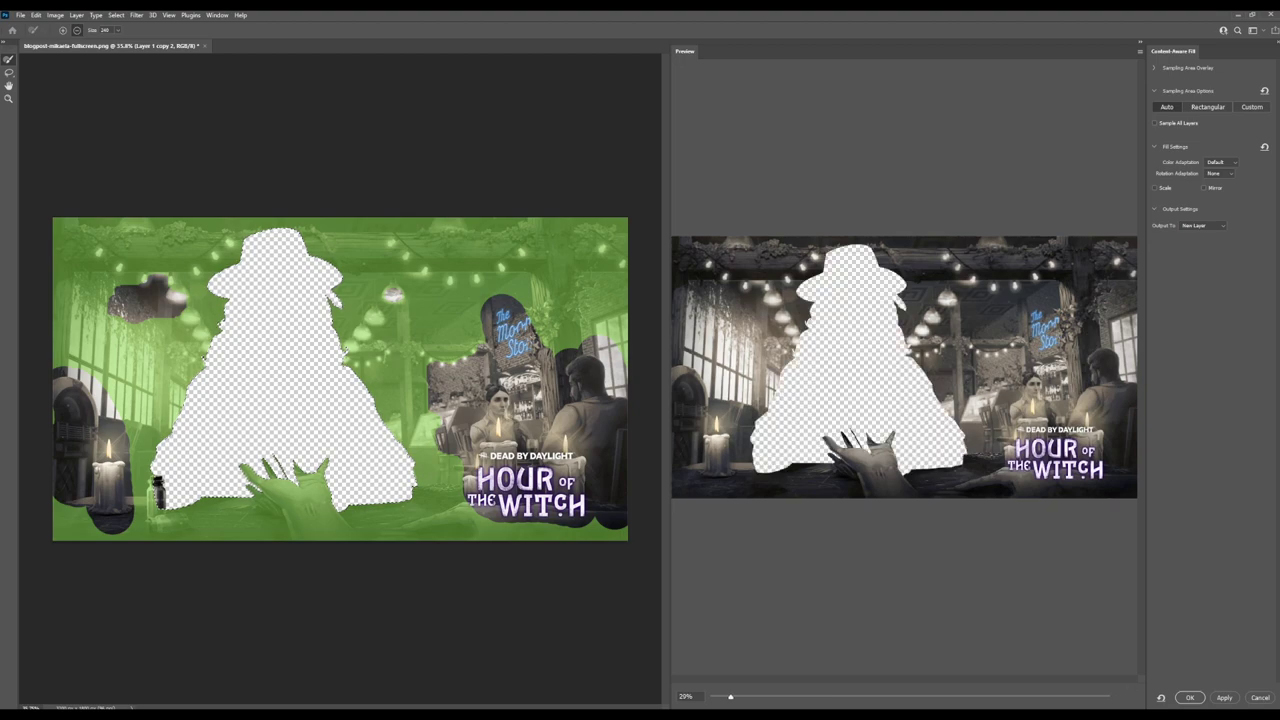
{"action": "left_click", "coordinate": [1124, 696]}
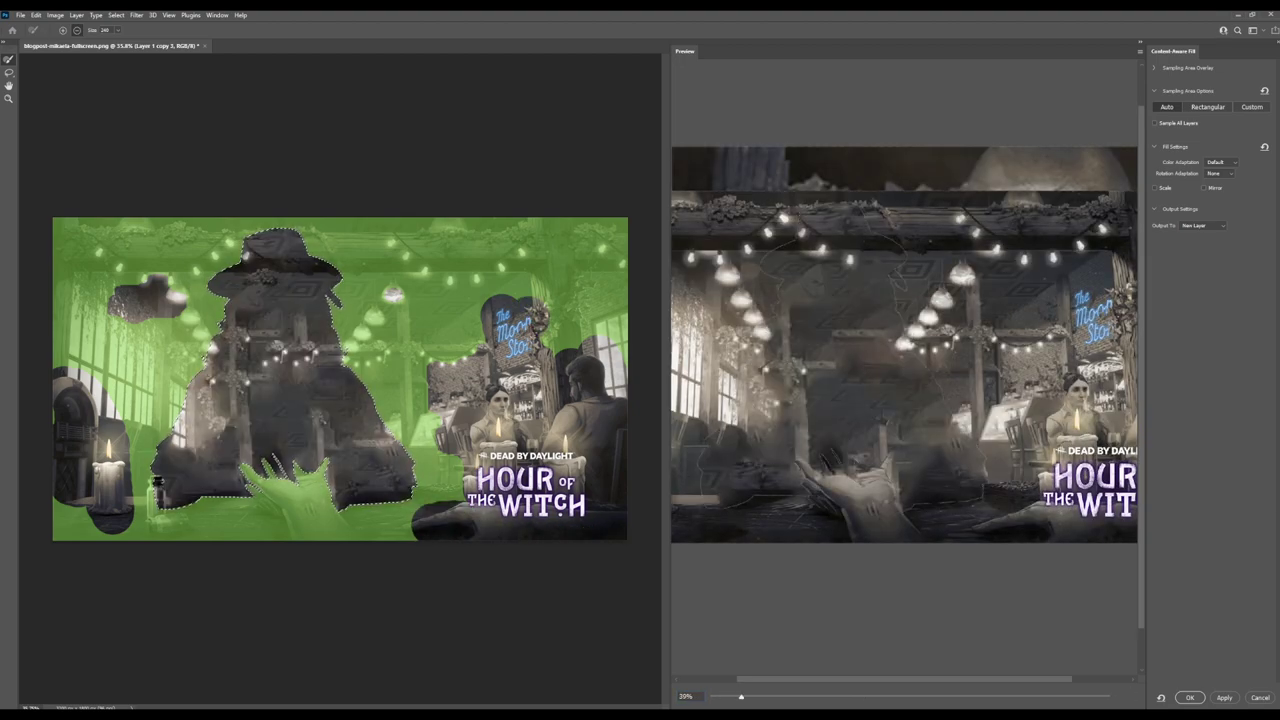
Exclude the window, string-light beam, and ceiling beside the neon sign from sampling, and apply another fill to a new layer.
{"action": "left_click_drag", "start_coordinate": [372, 346], "coordinate": [418, 347]}
{"action": "left_click_drag", "start_coordinate": [130, 300], "coordinate": [78, 318]}
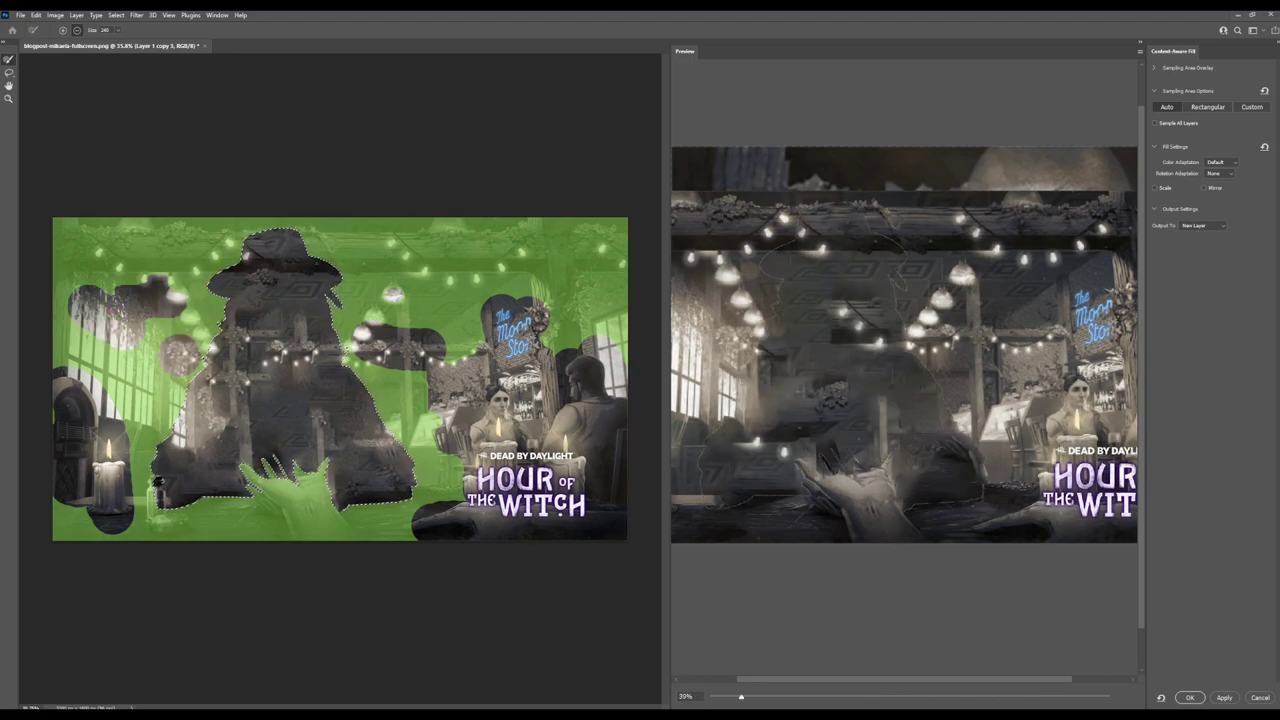
{"action": "left_click_drag", "start_coordinate": [428, 300], "coordinate": [466, 308]}
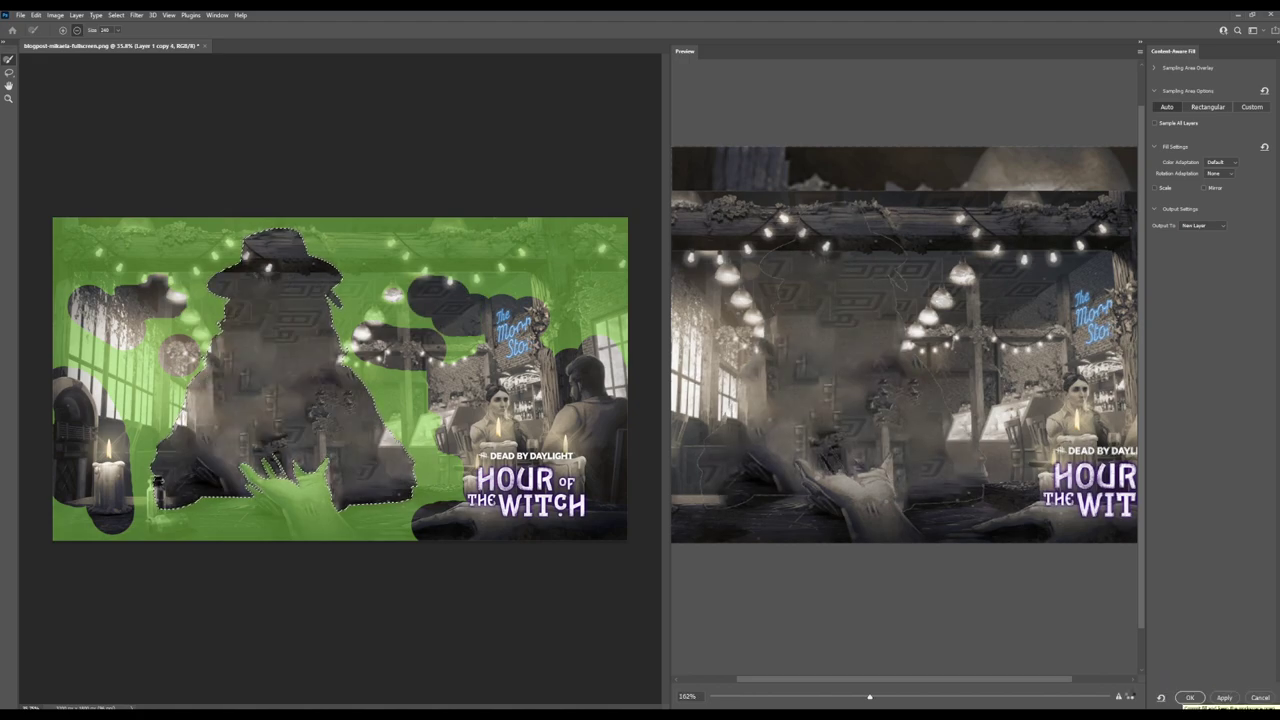
Exclude the vine-covered pillar, a hanging lamp, and the upper beam's end from sampling, and output a further fill layer.
{"action": "left_click_drag", "start_coordinate": [566, 294], "coordinate": [592, 328]}
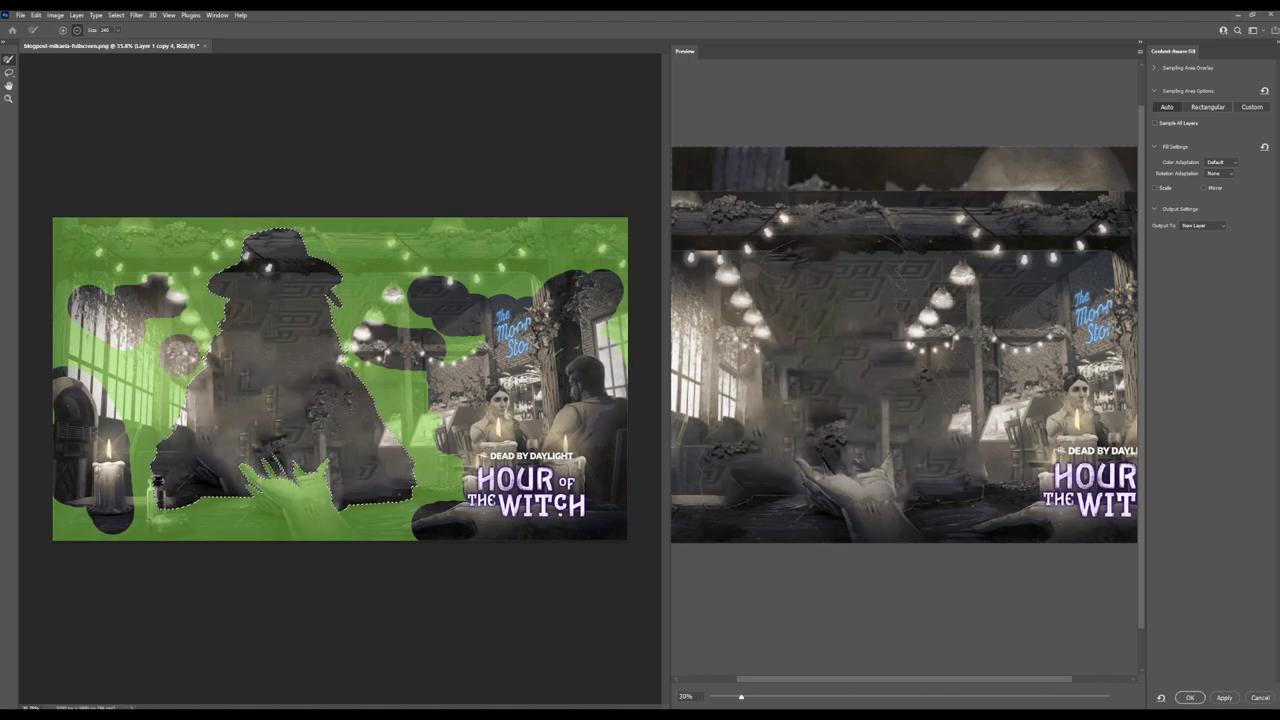
{"action": "left_click", "coordinate": [391, 292]}
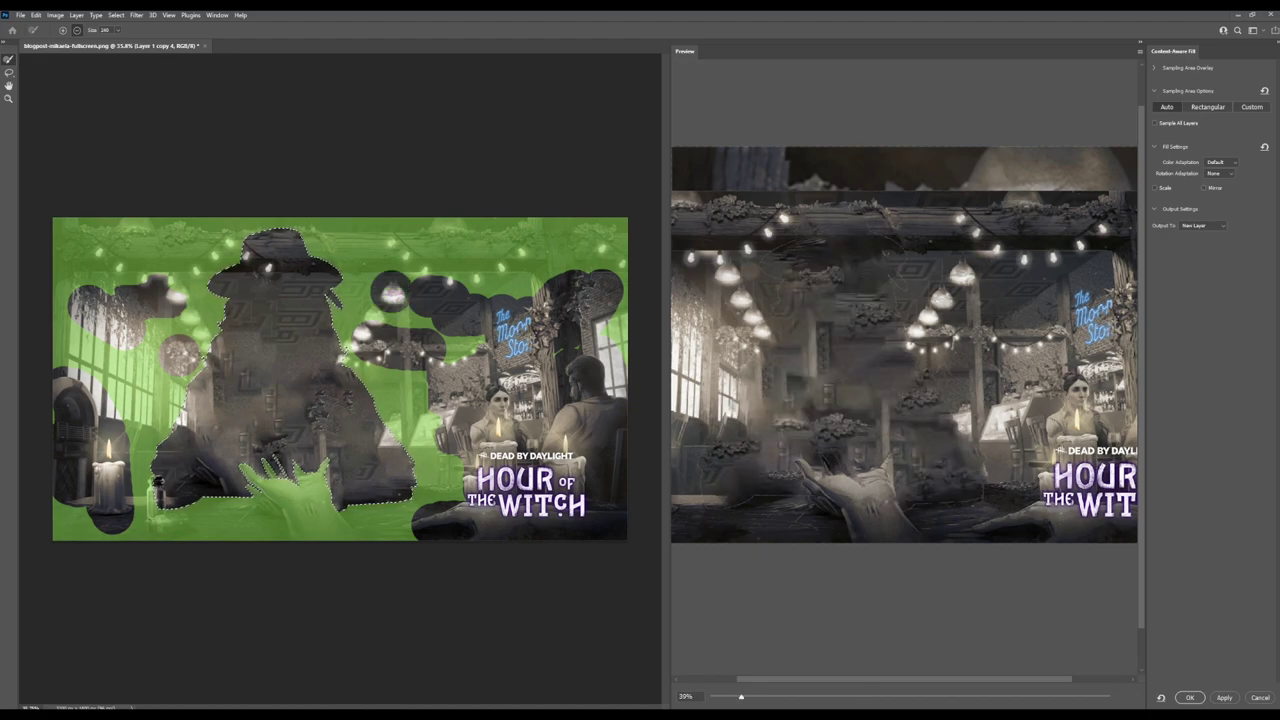
{"action": "left_click_drag", "start_coordinate": [180, 236], "coordinate": [82, 238]}
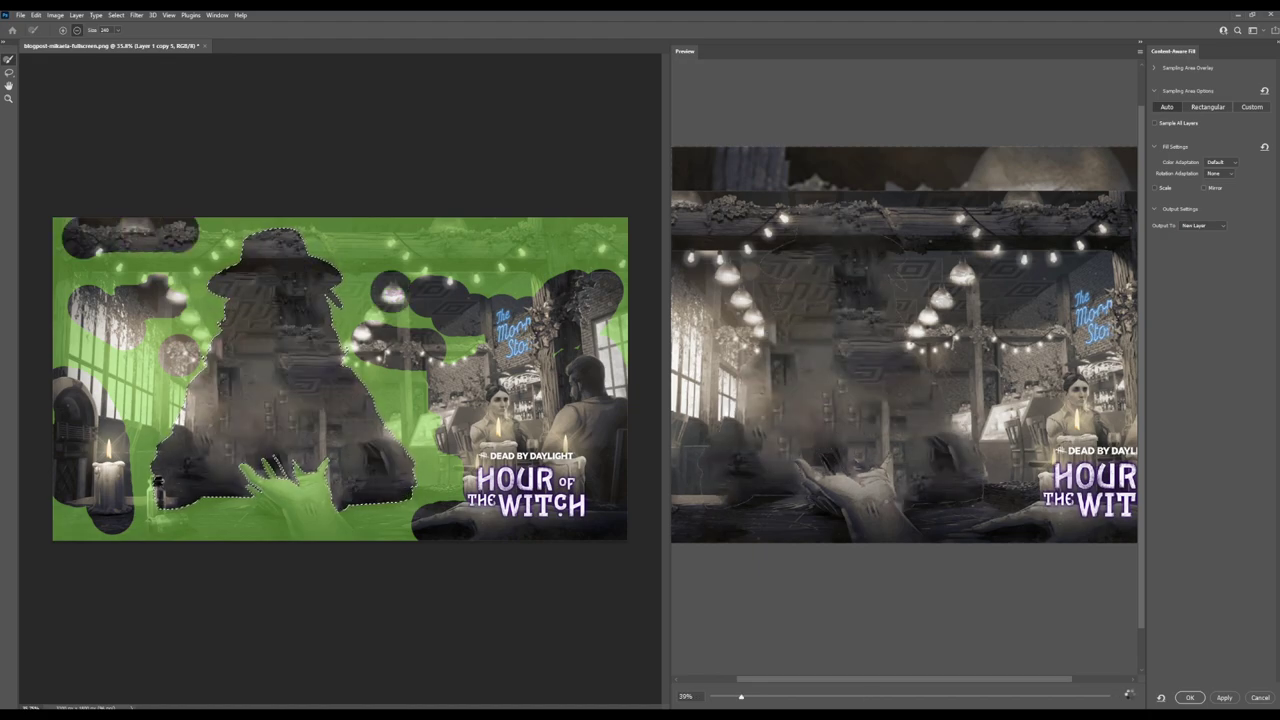
{"action": "key", "text": "Return"}
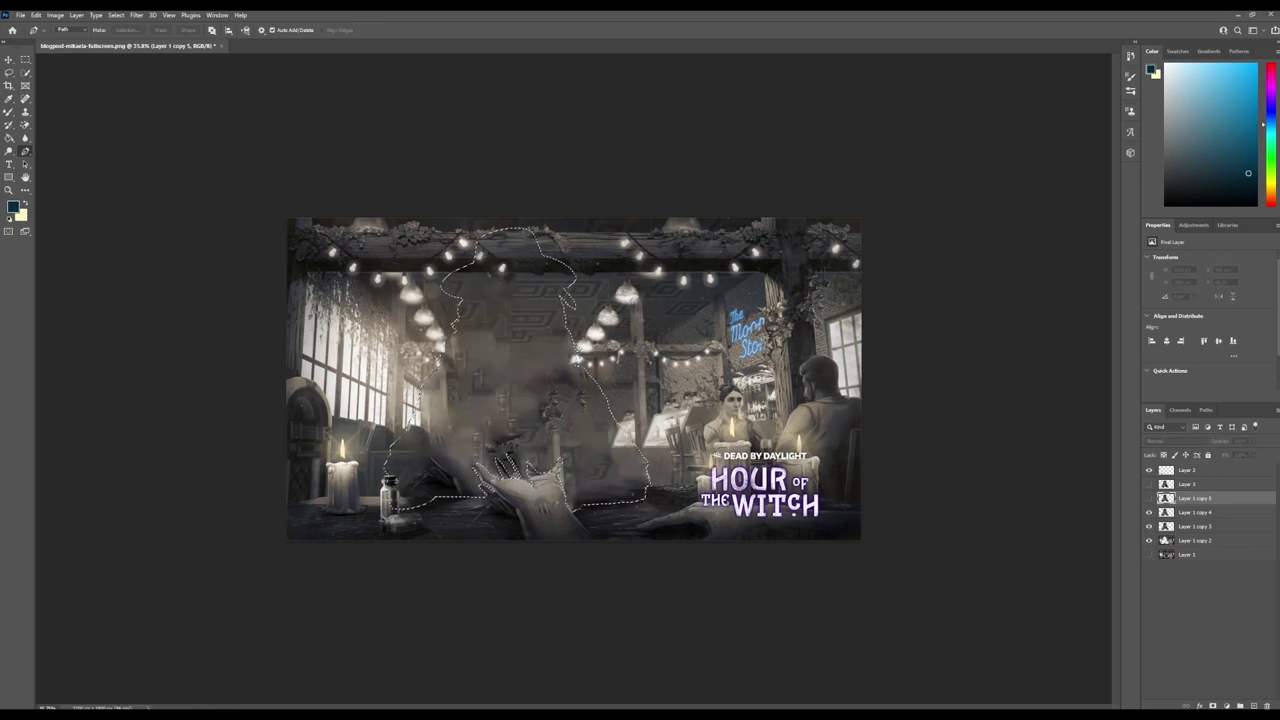
Erase all but the ceiling-beam part of Layer 1 copy 5 with a large eraser and merge it into Layer 1 copy 2.
{"action": "left_click", "coordinate": [9, 111]}
{"action": "left_click", "coordinate": [61, 29]}
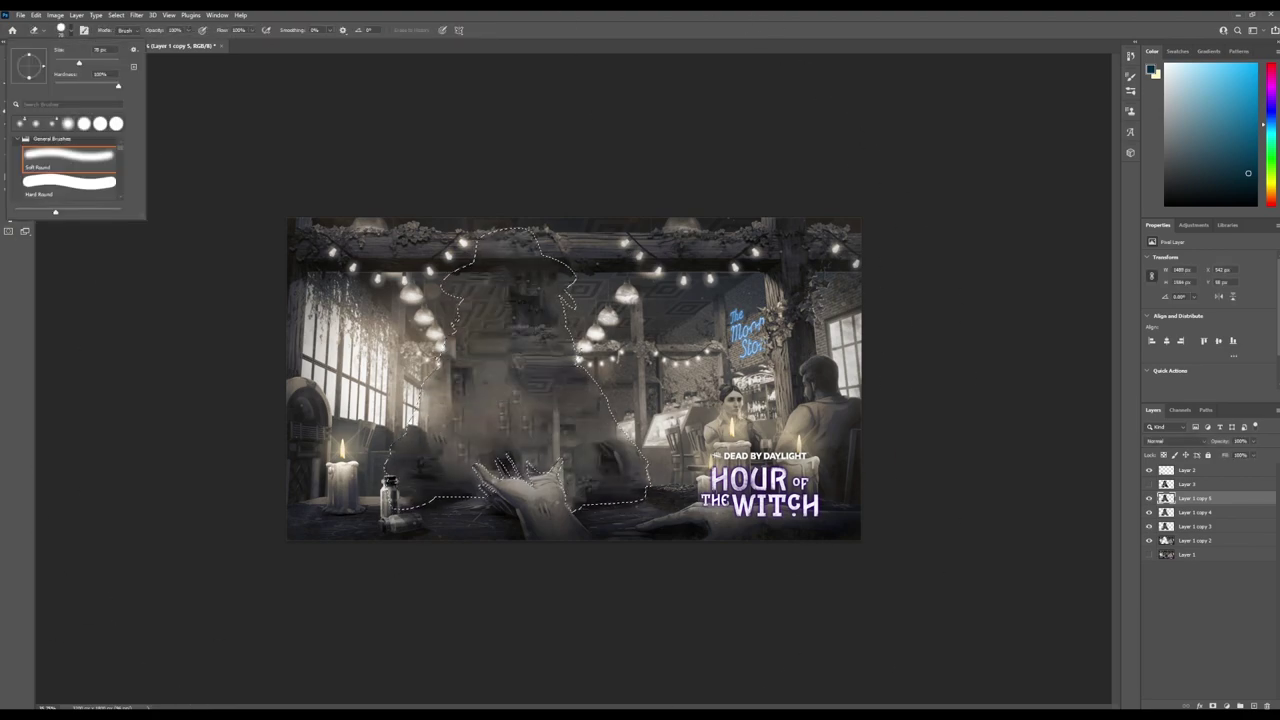
{"action": "key", "text": "Return"}
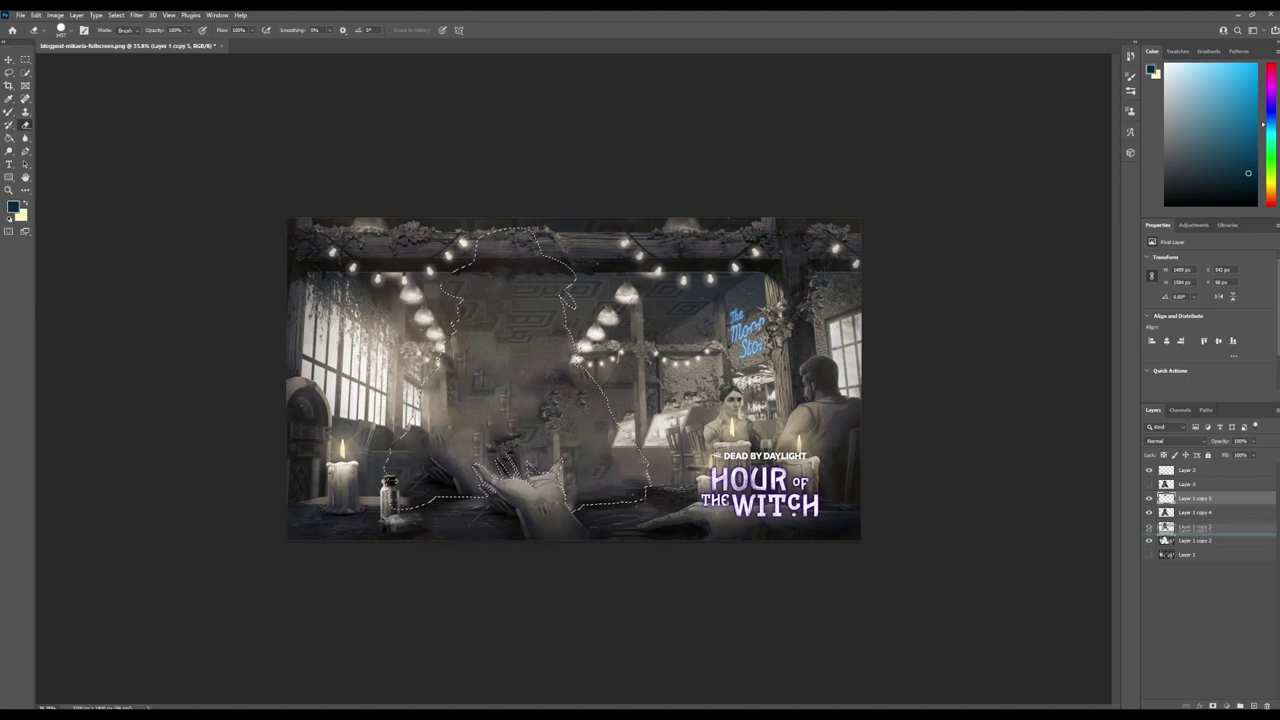
{"action": "left_click_drag", "start_coordinate": [1195, 498], "coordinate": [1195, 534]}
{"action": "key", "text": "ctrl+e"}
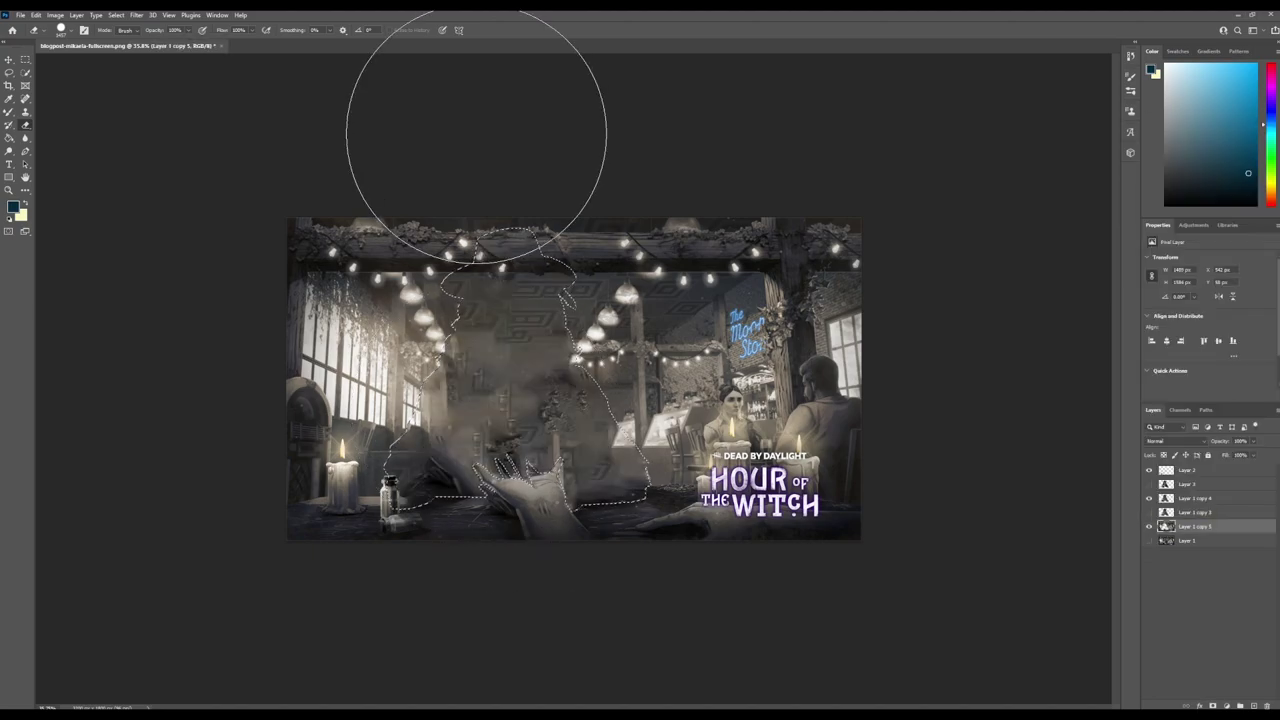
Compare the remaining fill layers by toggling their visibility, and erase the unwanted parts of Layer 1 copy 3.
{"action": "key", "text": "alt+bracketright"}
{"action": "key", "text": "alt+bracketright"}
{"action": "key", "text": "Delete"}
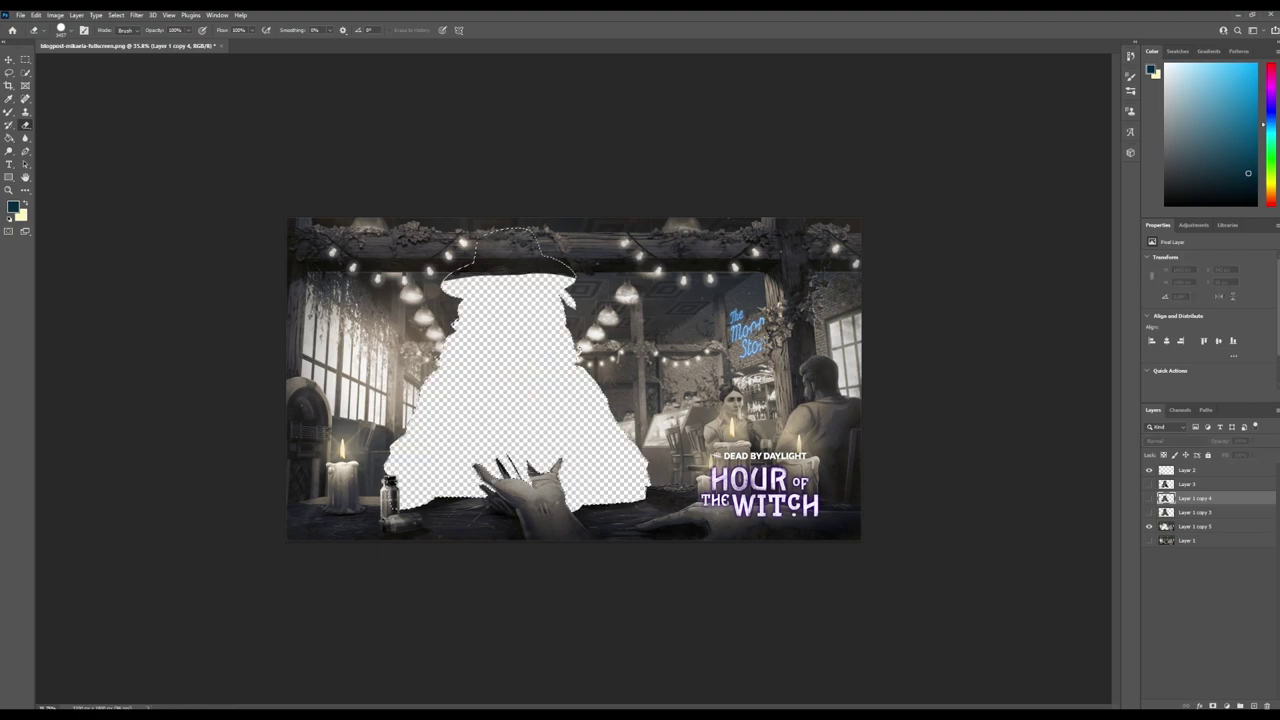
{"action": "key", "text": "alt+bracketleft"}
{"action": "key", "text": "alt+bracketleft"}
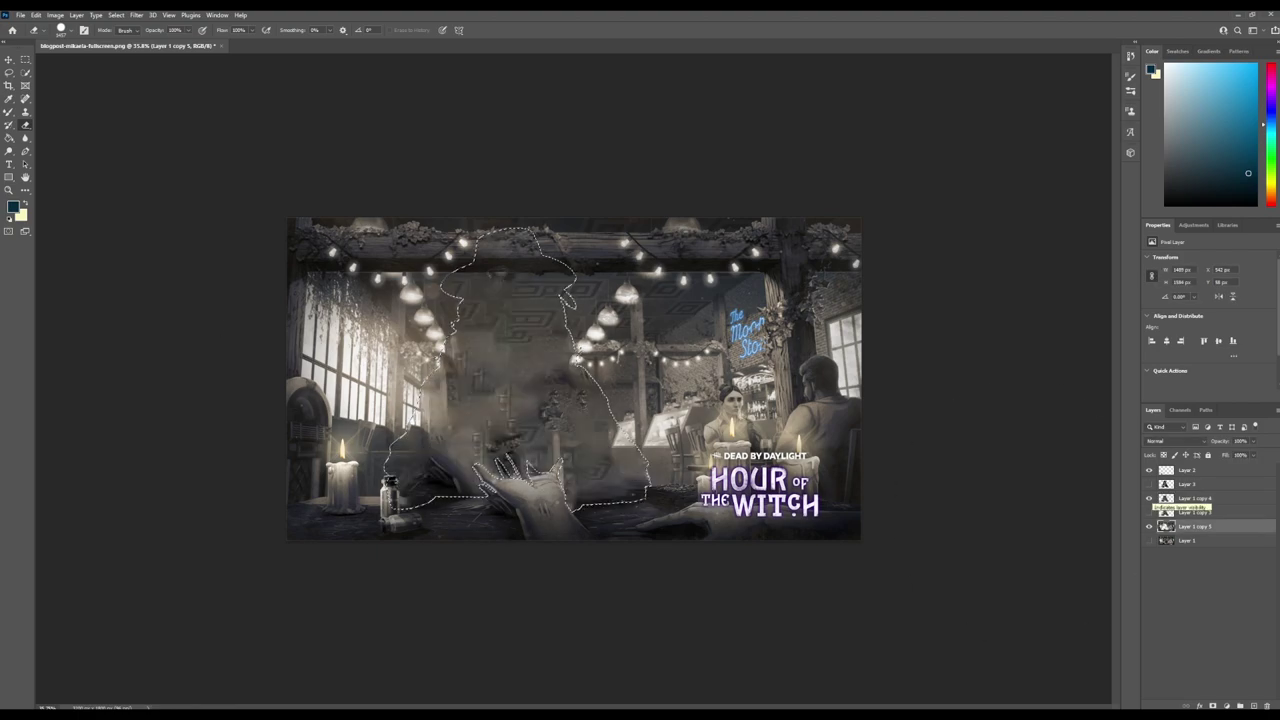
{"action": "left_click_drag", "start_coordinate": [1150, 526], "coordinate": [1256, 706]}
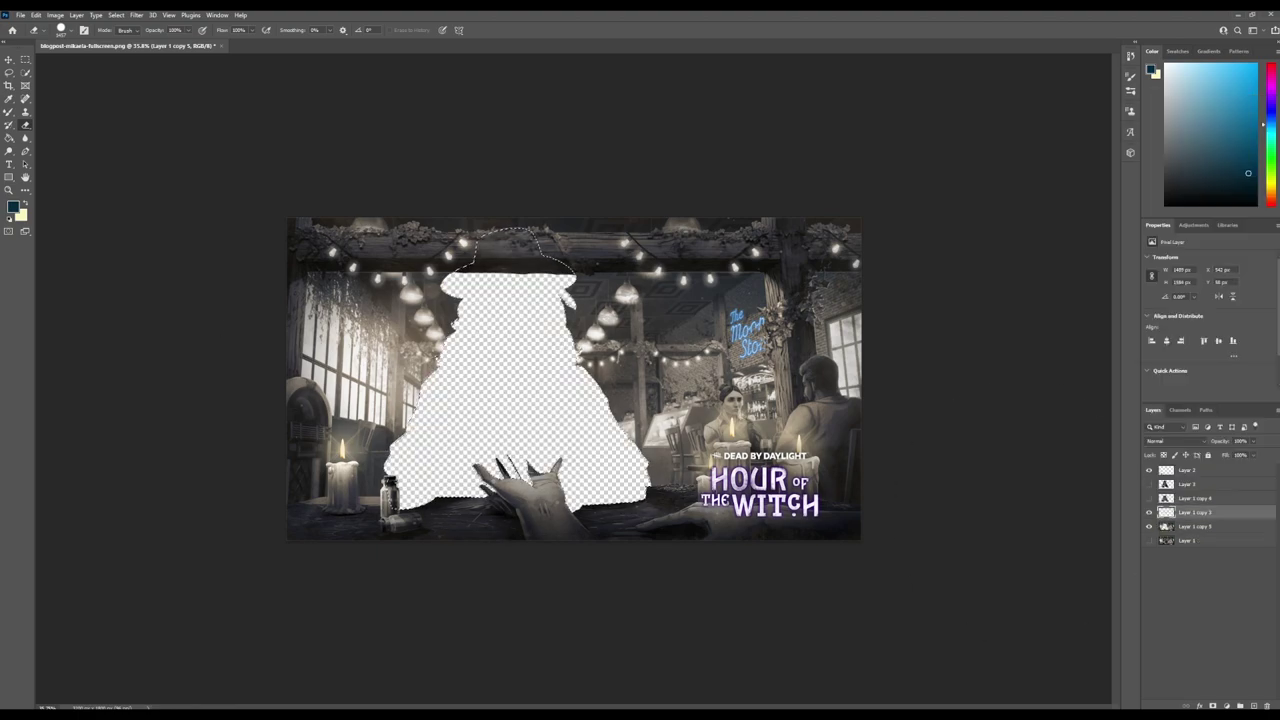
Start a Pen tool path around the woman's hair, tracing the curled tips over the dark sleeve below the left-hand shoulder.
{"action": "key", "text": "ctrl+plus"}
{"action": "key", "text": "ctrl+plus"}
{"action": "key", "text": "ctrl+plus"}
{"action": "key", "text": "ctrl+0"}
{"action": "scroll", "coordinate": [700, 500], "scroll_direction": "up", "scroll_amount": 10}
{"action": "key", "text": "p"}
{"action": "scroll", "coordinate": [314, 466], "scroll_direction": "up", "scroll_amount": 3}
{"action": "left_click", "coordinate": [470, 510]}
{"action": "left_click", "coordinate": [463, 537]}
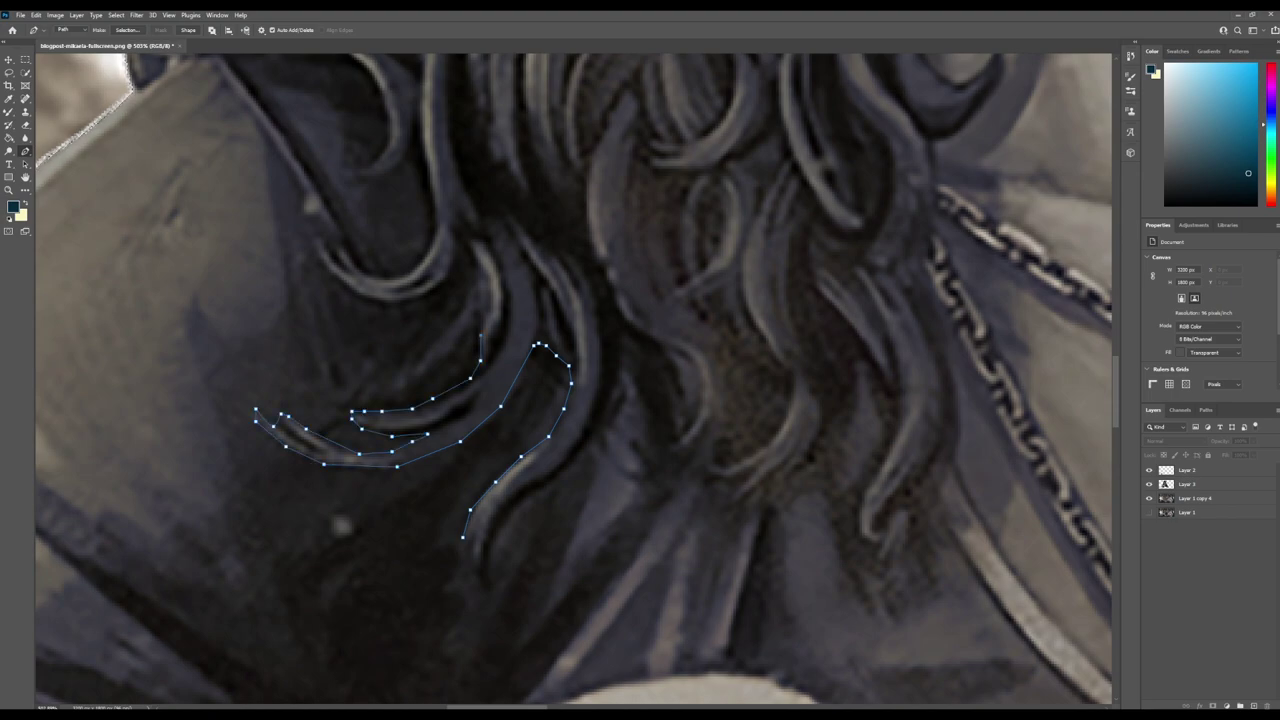
Extend the path past the left-hand shoulder, along the underside of the hat brim, and around the feather's upper edge.
{"action": "scroll", "coordinate": [523, 685], "scroll_direction": "down", "scroll_amount": 5}
{"action": "scroll", "coordinate": [482, 489], "scroll_direction": "up", "scroll_amount": 6}
{"action": "scroll", "coordinate": [392, 305], "scroll_direction": "down", "scroll_amount": 7}
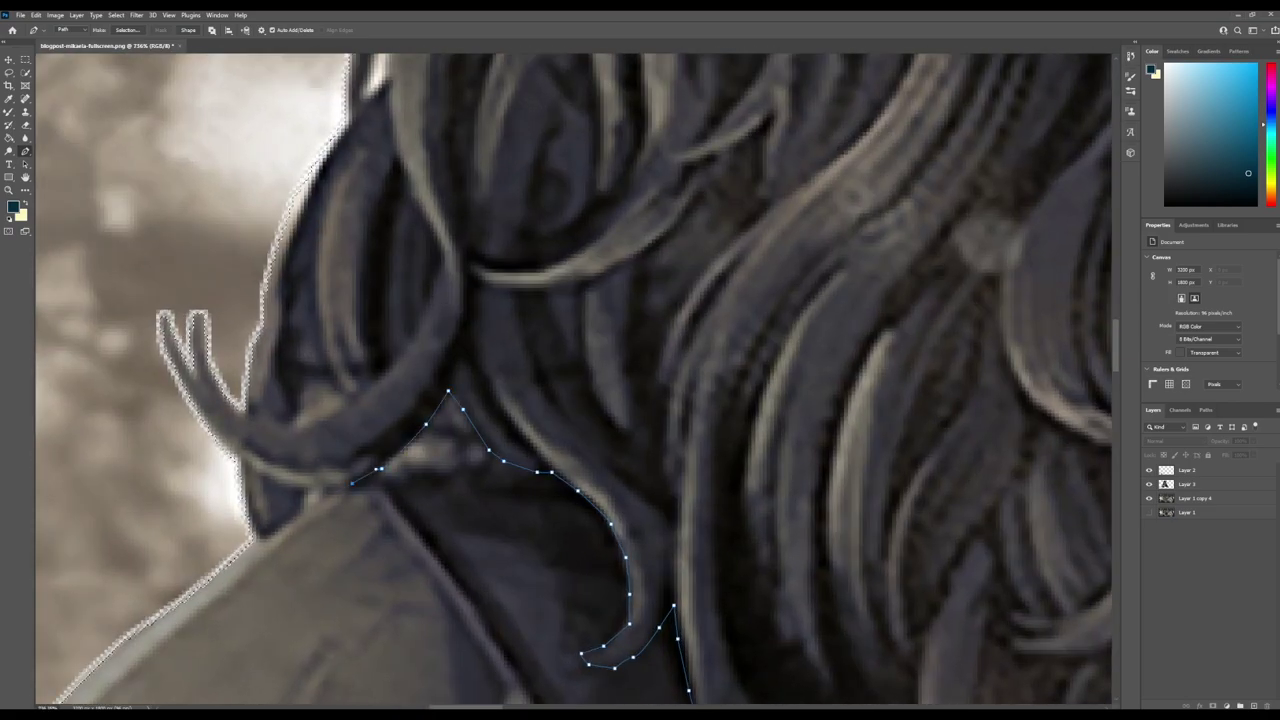
{"action": "scroll", "coordinate": [362, 232], "scroll_direction": "up", "scroll_amount": 4}
{"action": "scroll", "coordinate": [573, 380], "scroll_direction": "up", "scroll_amount": 10}
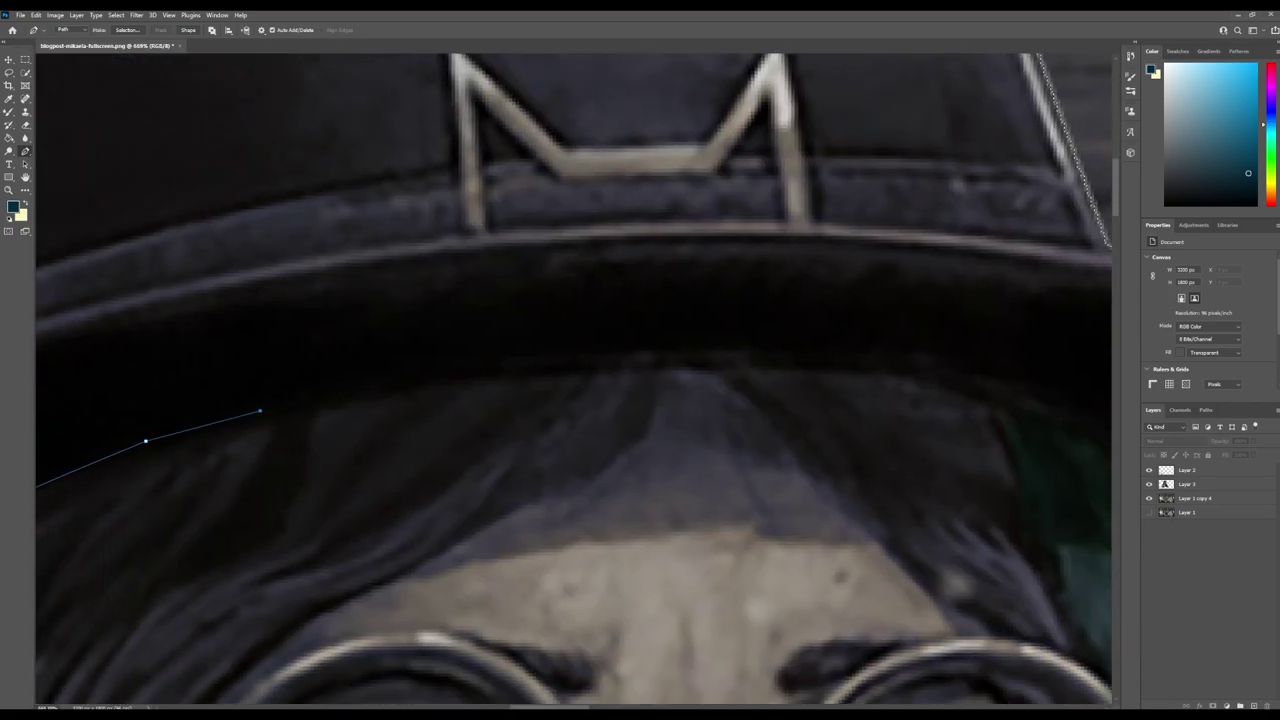
{"action": "left_click_drag", "start_coordinate": [240, 304], "coordinate": [380, 367]}
{"action": "scroll", "coordinate": [573, 380], "scroll_direction": "down", "scroll_amount": 3}
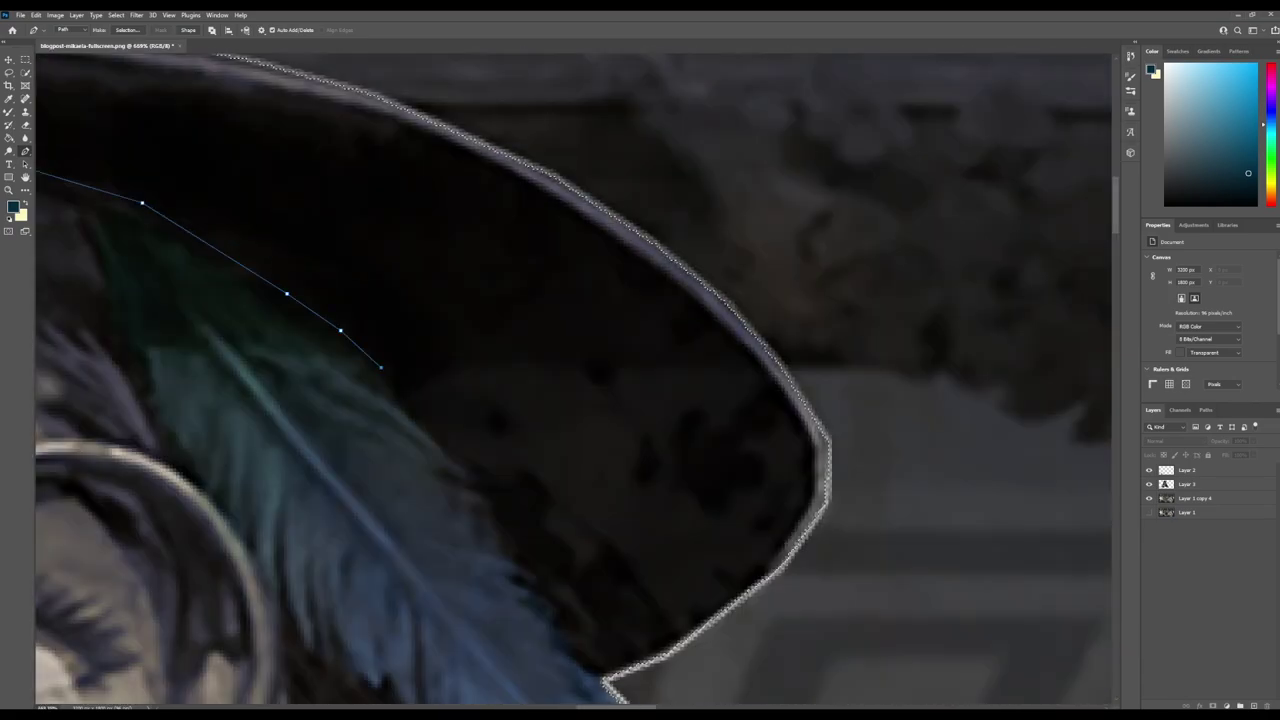
{"action": "scroll", "coordinate": [606, 463], "scroll_direction": "down", "scroll_amount": 12}
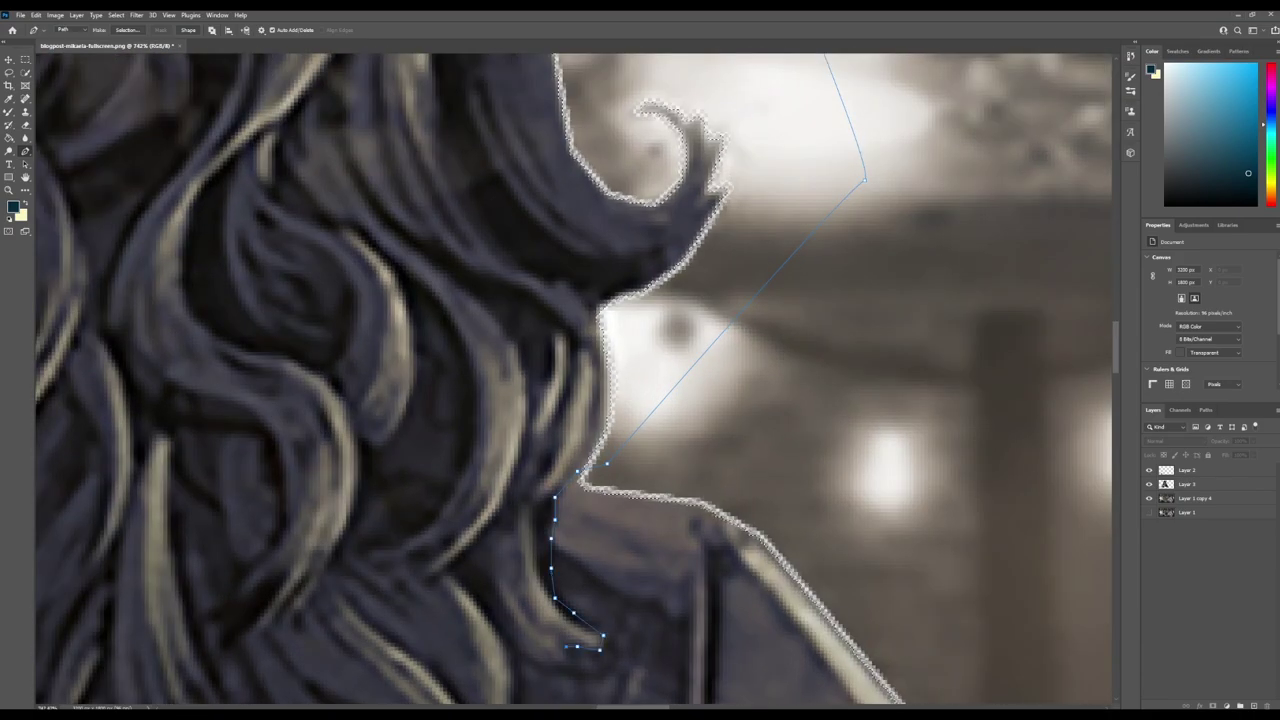
Trace the right-hand side of the hair from the shoulder down around the jagged strand tips and the lowest curl.
{"action": "scroll", "coordinate": [573, 380], "scroll_direction": "down", "scroll_amount": 5}
{"action": "scroll", "coordinate": [573, 380], "scroll_direction": "up", "scroll_amount": 4}
{"action": "left_click", "coordinate": [593, 385]}
{"action": "left_click", "coordinate": [541, 515]}
{"action": "scroll", "coordinate": [573, 380], "scroll_direction": "down", "scroll_amount": 3}
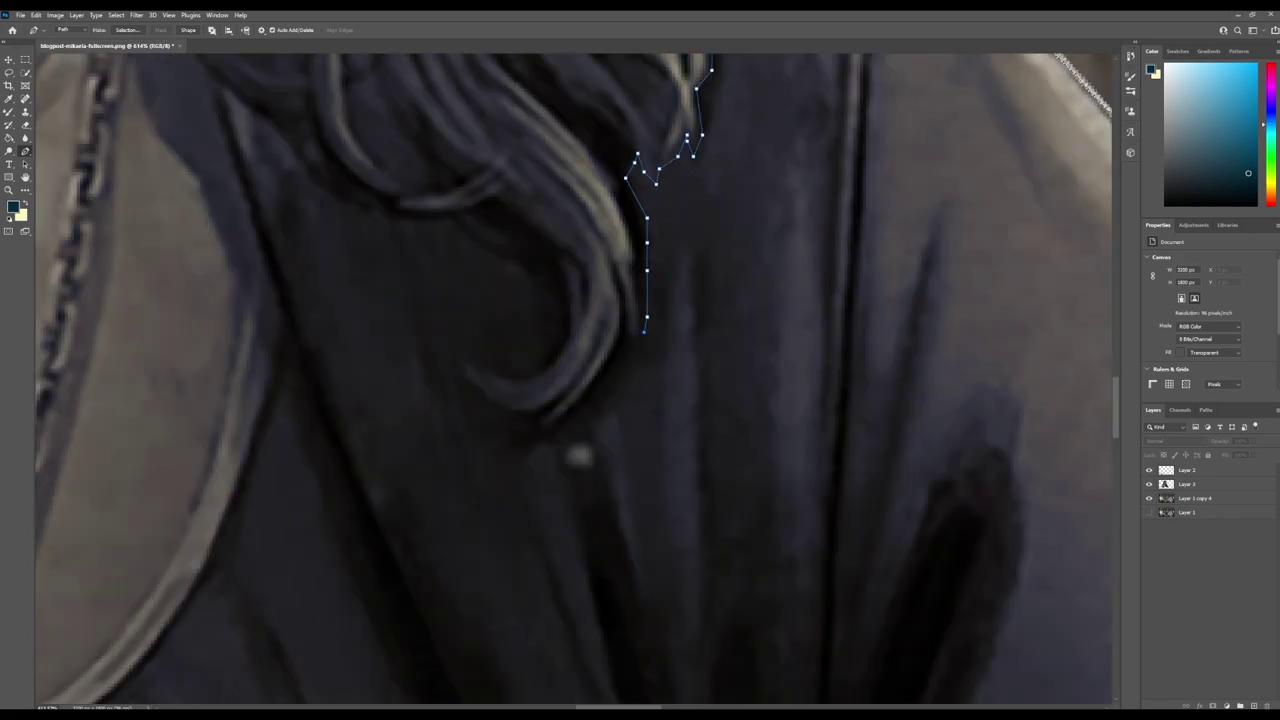
{"action": "scroll", "coordinate": [573, 380], "scroll_direction": "up", "scroll_amount": 1}
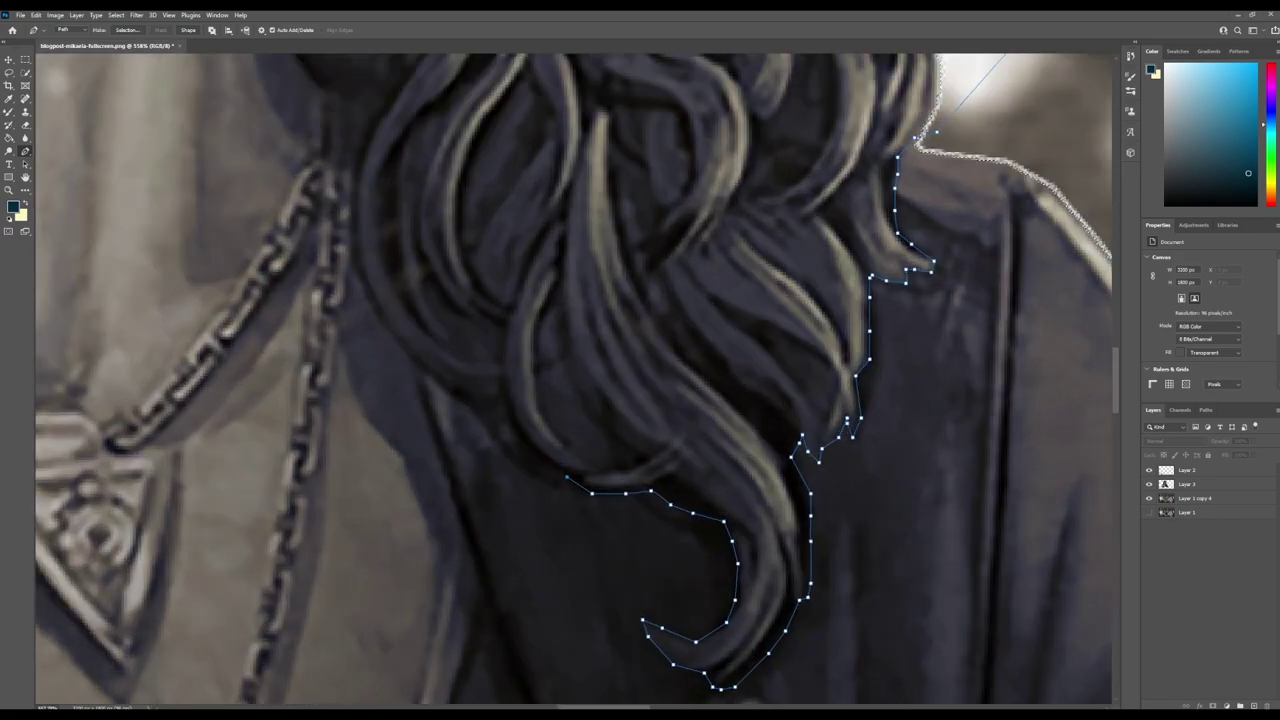
Trace the hair's inner edge from the chest up beside the neck, cheek, and glasses to the centre of the forehead.
{"action": "scroll", "coordinate": [573, 380], "scroll_direction": "up", "scroll_amount": 2}
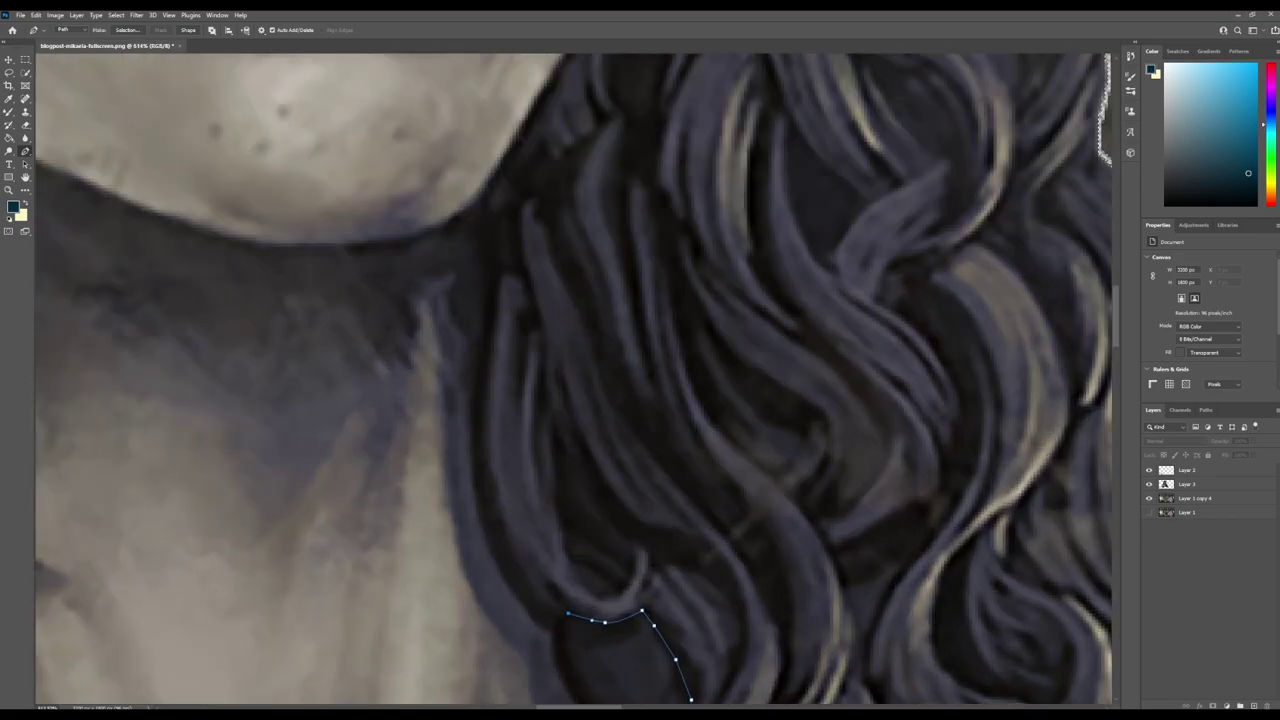
{"action": "scroll", "coordinate": [573, 380], "scroll_direction": "up", "scroll_amount": 10}
{"action": "scroll", "coordinate": [573, 380], "scroll_direction": "up", "scroll_amount": 1}
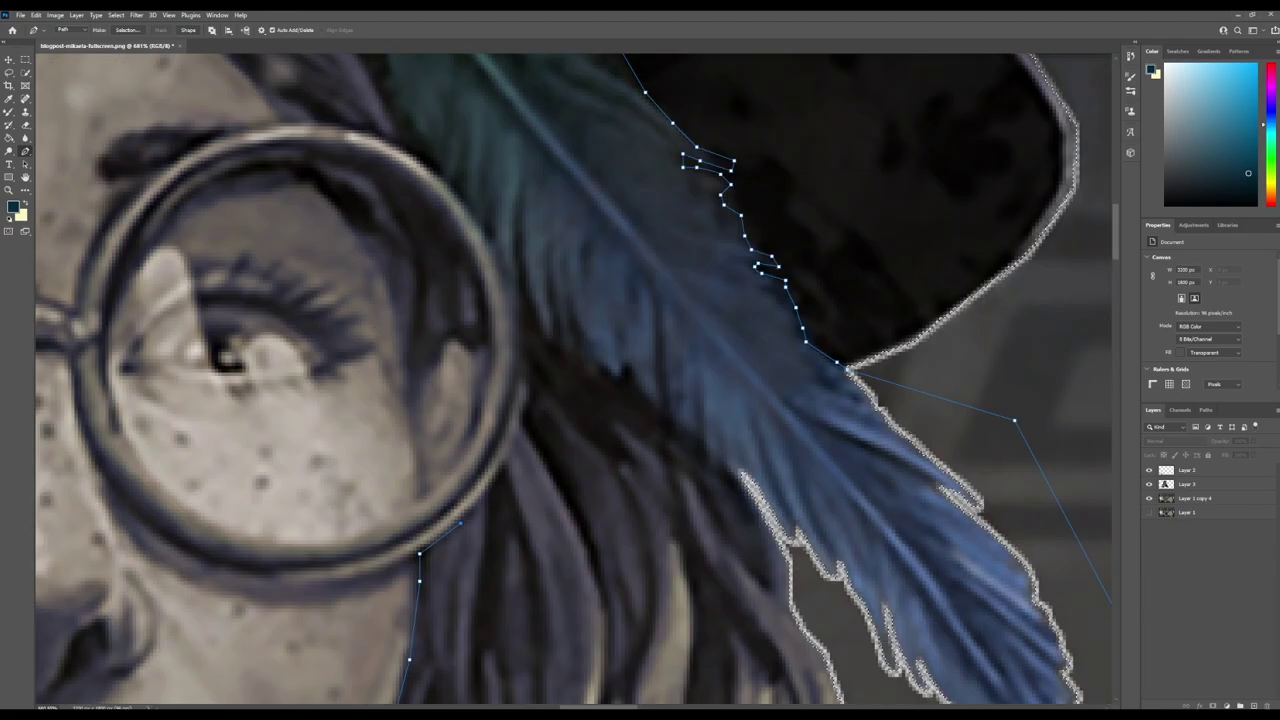
{"action": "scroll", "coordinate": [573, 380], "scroll_direction": "up", "scroll_amount": 4}
{"action": "scroll", "coordinate": [573, 380], "scroll_direction": "left", "scroll_amount": 2}
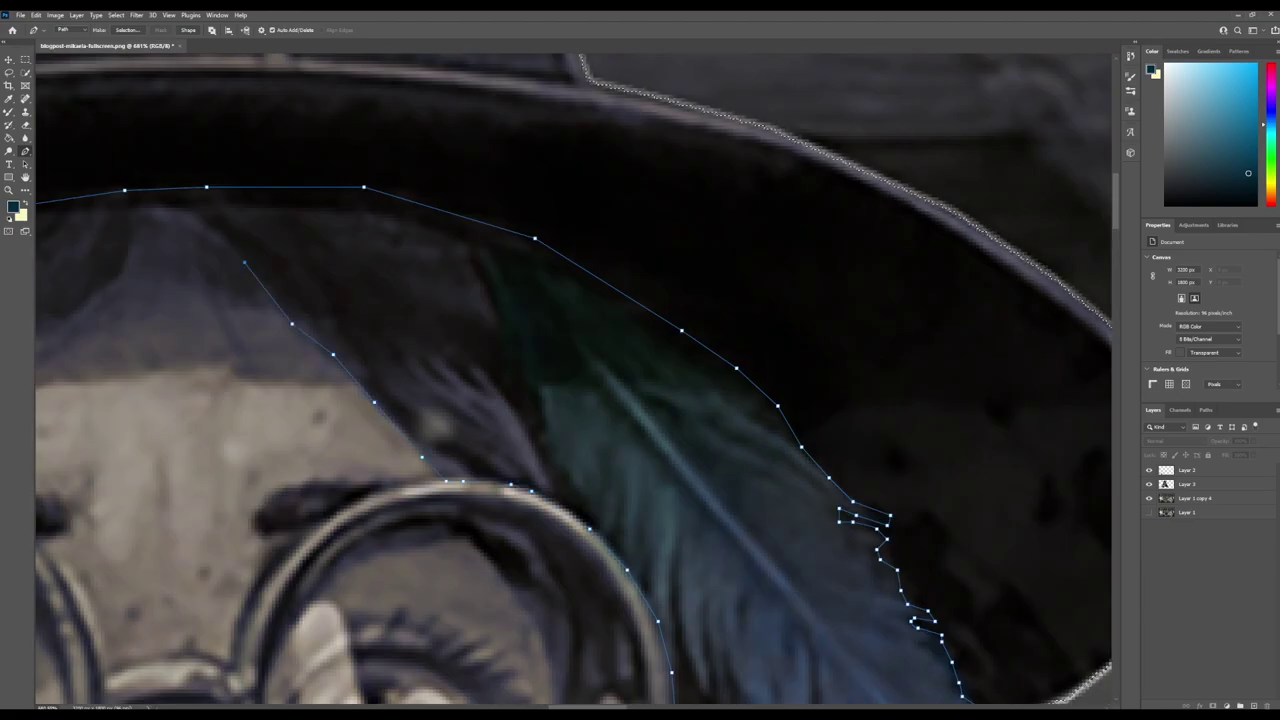
{"action": "scroll", "coordinate": [573, 380], "scroll_direction": "down", "scroll_amount": 15}
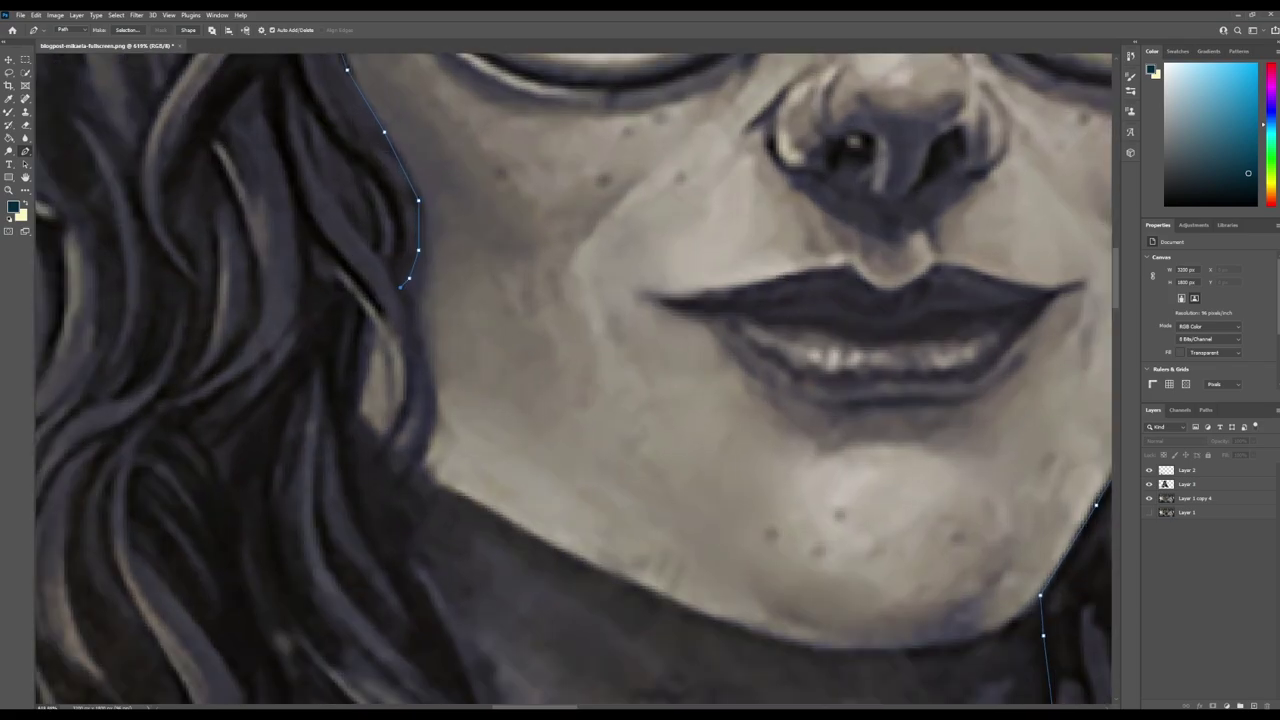
Trace the opposite inner hair edge down past the face and neck to the curled tips, and separate the hair onto its own layer.
{"action": "scroll", "coordinate": [573, 380], "scroll_direction": "down", "scroll_amount": 10}
{"action": "scroll", "coordinate": [573, 380], "scroll_direction": "up", "scroll_amount": 5}
{"action": "scroll", "coordinate": [573, 380], "scroll_direction": "down", "scroll_amount": 5}
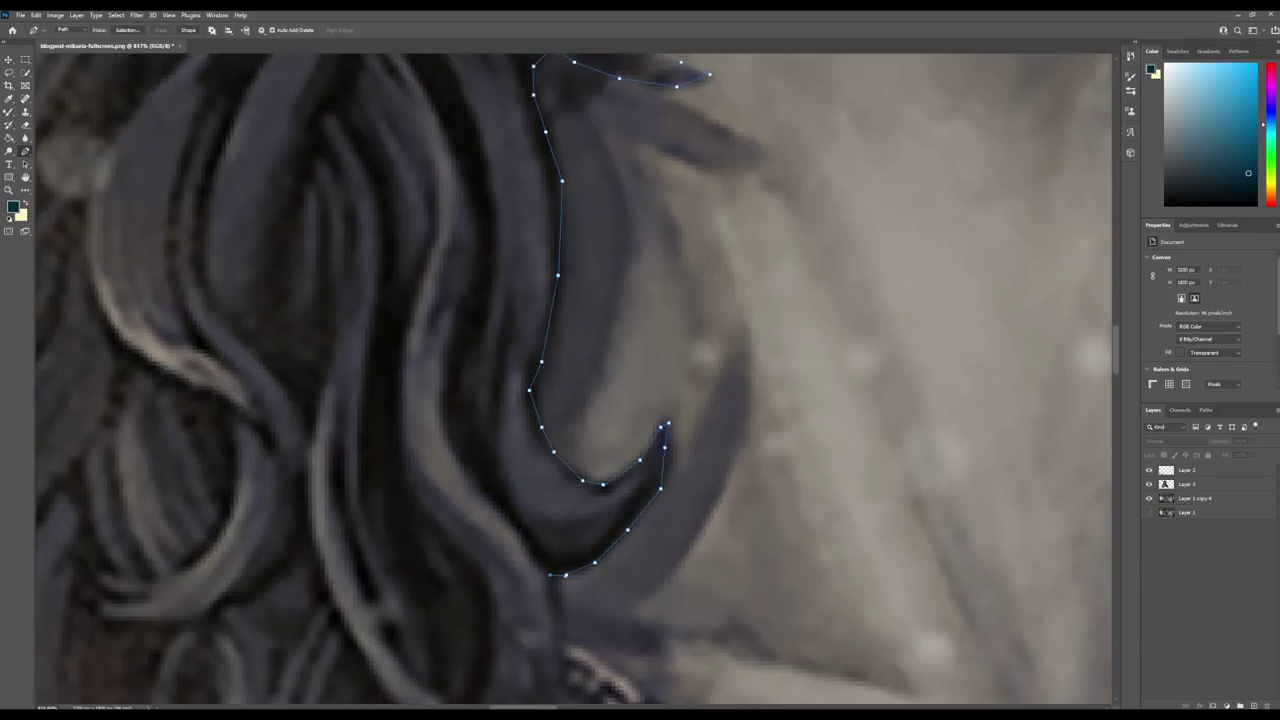
{"action": "scroll", "coordinate": [573, 380], "scroll_direction": "down", "scroll_amount": 5}
{"action": "scroll", "coordinate": [573, 380], "scroll_direction": "up", "scroll_amount": 6}
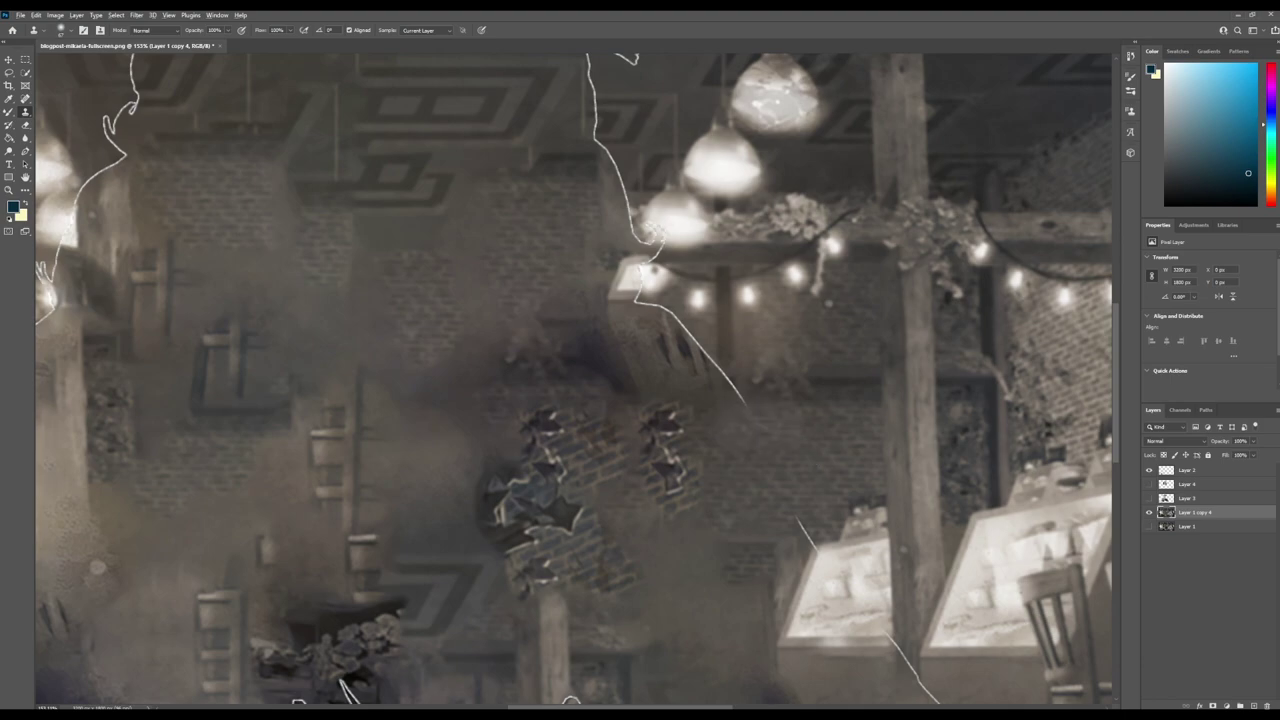
Retouch the white cutout outline around the hanging lamps and string lights on Layer 1 copy 4 with Clone Stamp and Spot Healing Brush.
{"action": "mouse_move", "coordinate": [715, 372]}
{"action": "left_mouse_down"}
{"action": "mouse_move", "coordinate": [596, 371]}
{"action": "mouse_move", "coordinate": [893, 411]}
{"action": "left_mouse_up"}
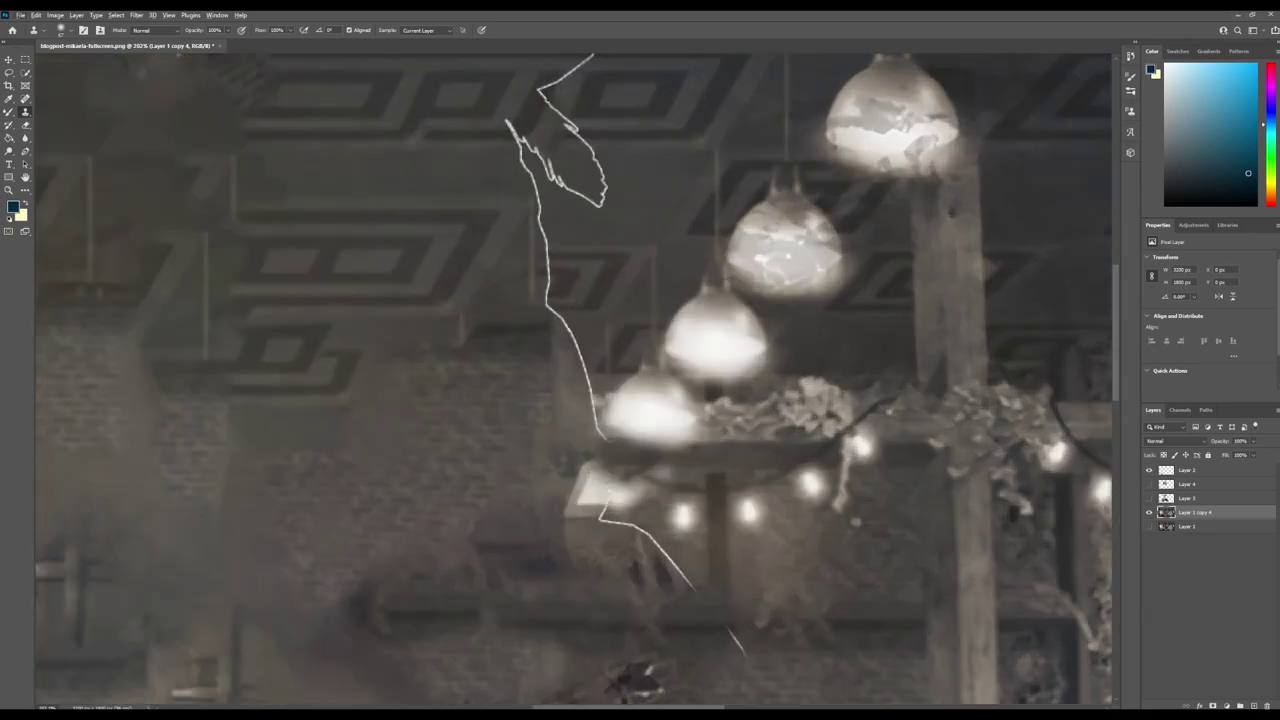
{"action": "scroll", "coordinate": [712, 286], "scroll_direction": "down", "scroll_amount": 2}
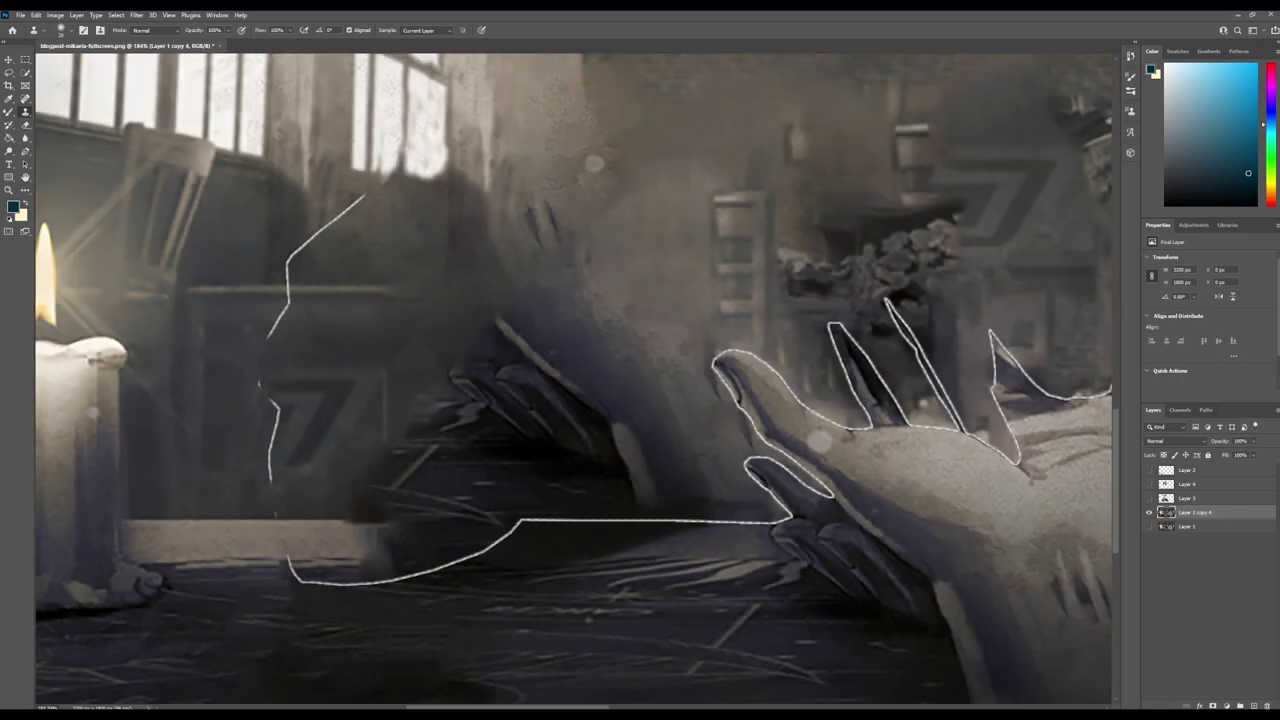
{"action": "key", "text": "j"}
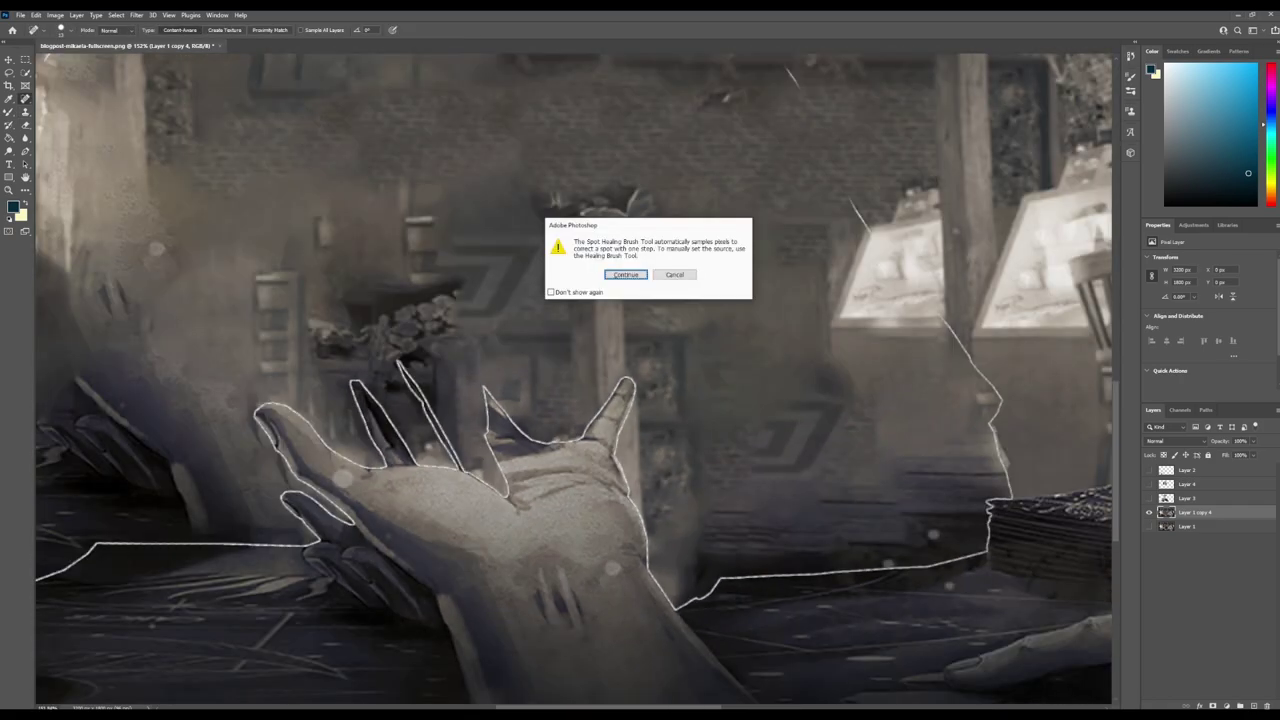
{"action": "left_click_drag", "start_coordinate": [570, 330], "coordinate": [652, 402]}
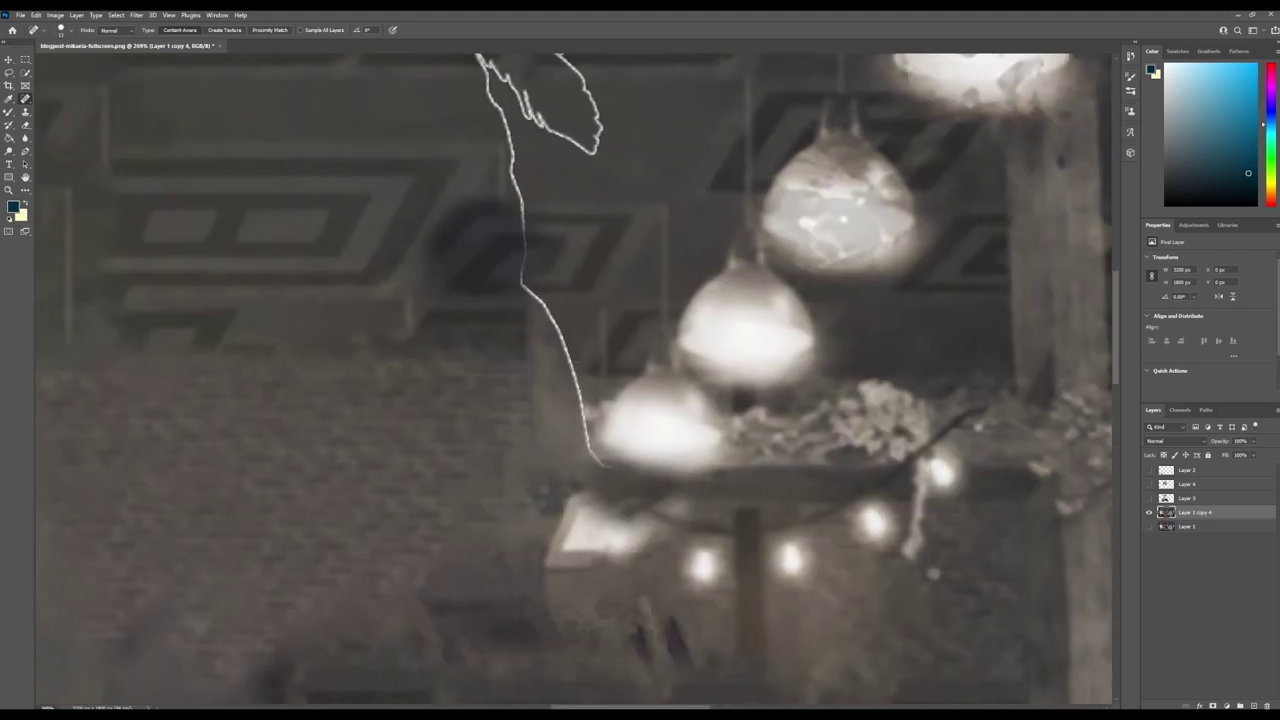
{"action": "left_click_drag", "start_coordinate": [525, 262], "coordinate": [540, 290]}
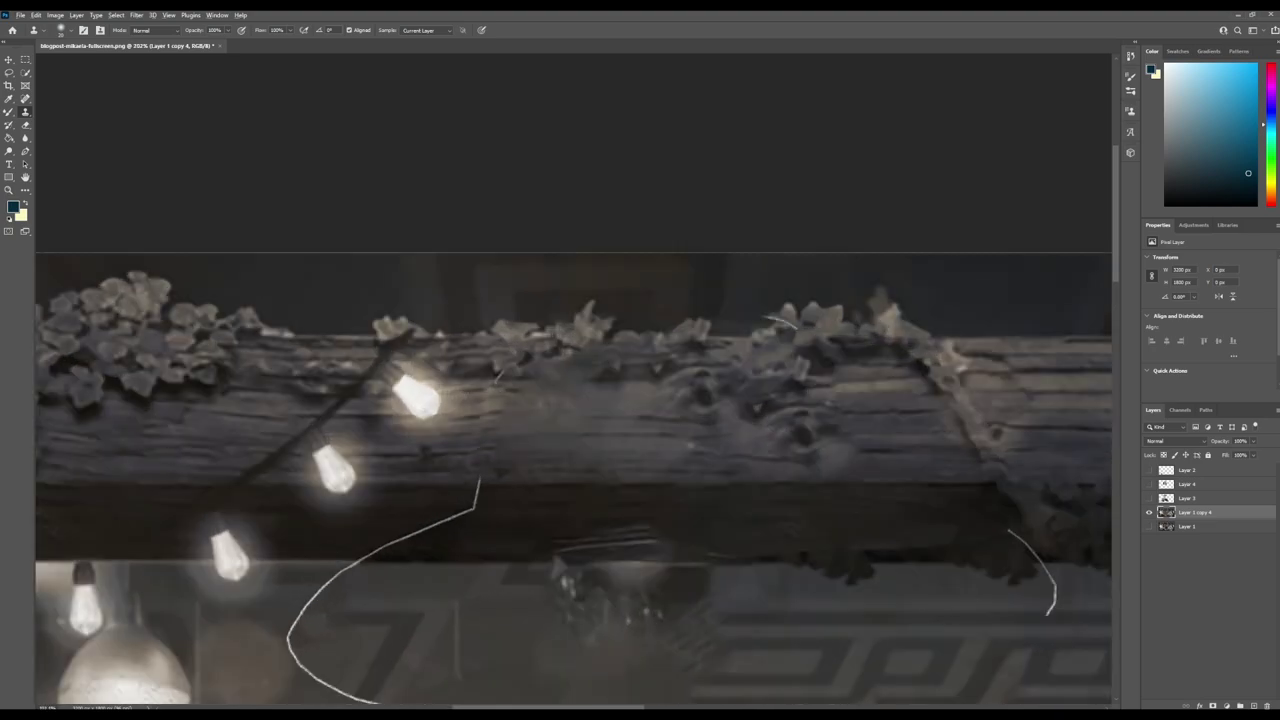
Remove the remaining white outline fragments from the ceiling, wall, and table area of the background with the Spot Healing Brush.
{"action": "scroll", "coordinate": [420, 480], "scroll_direction": "up", "scroll_amount": 2}
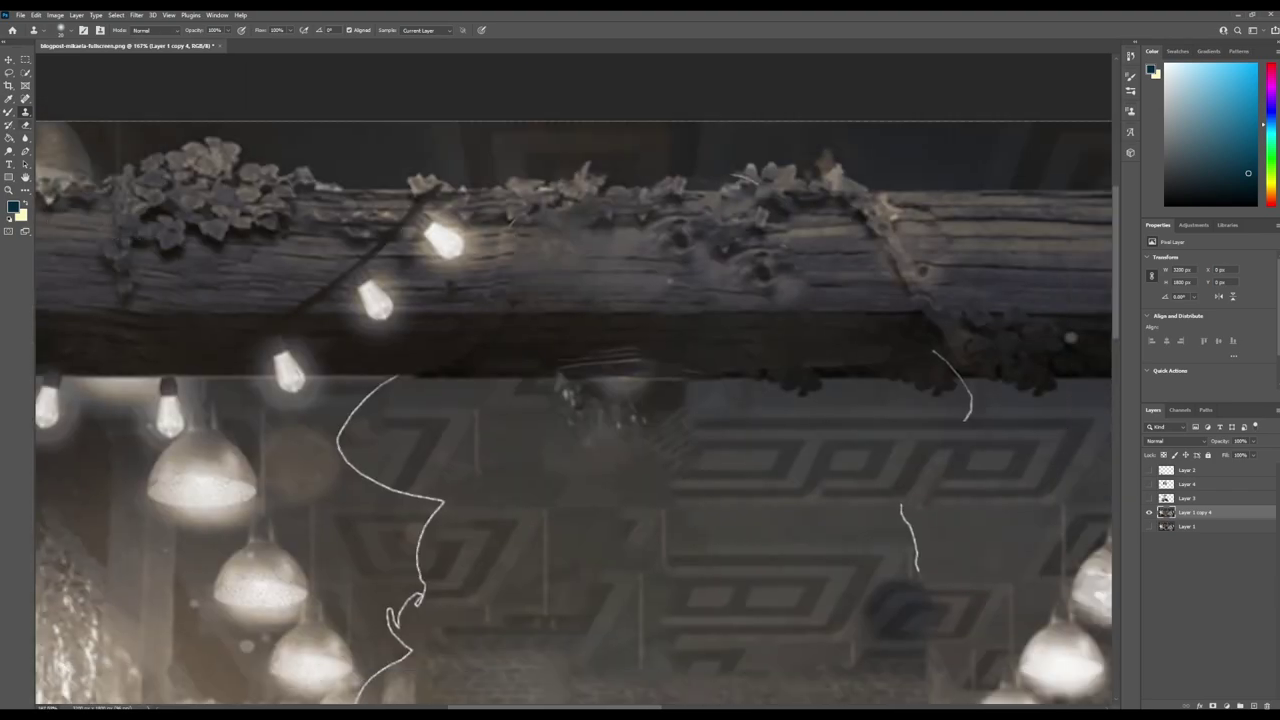
{"action": "key", "text": "j"}
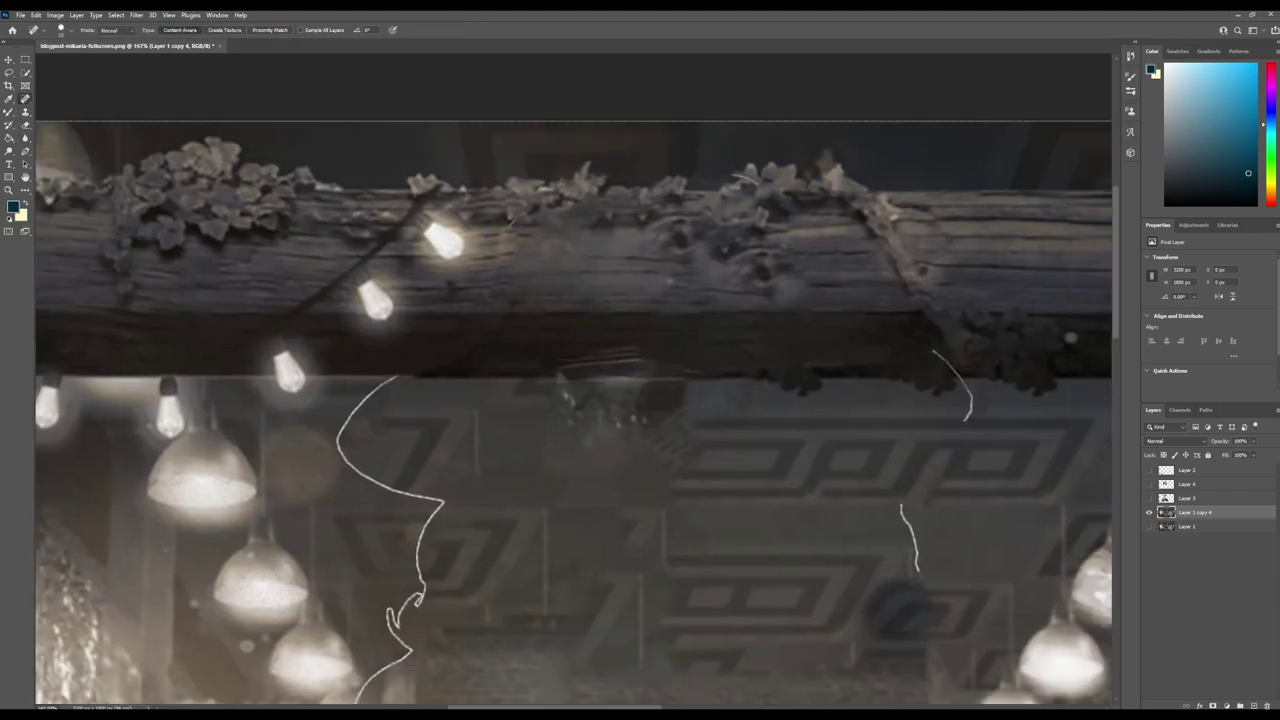
{"action": "scroll", "coordinate": [565, 400], "scroll_direction": "down", "scroll_amount": 8}
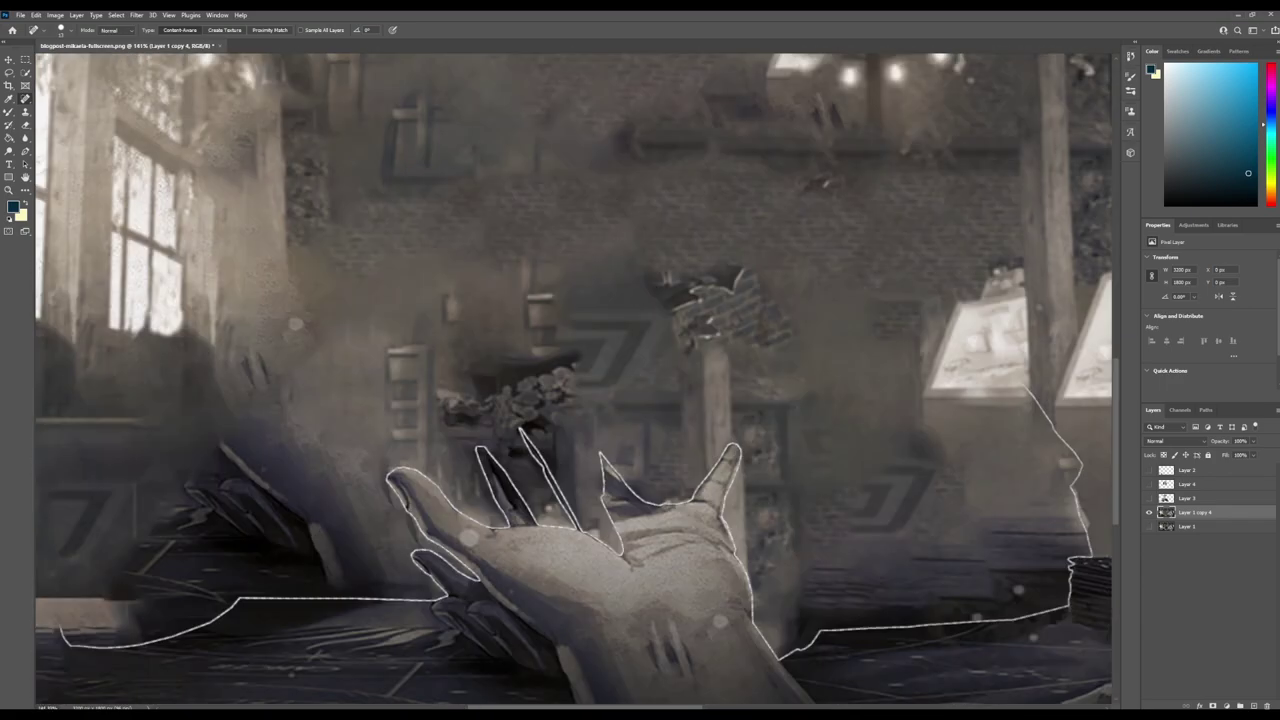
{"action": "scroll", "coordinate": [577, 381], "scroll_direction": "up", "scroll_amount": 5}
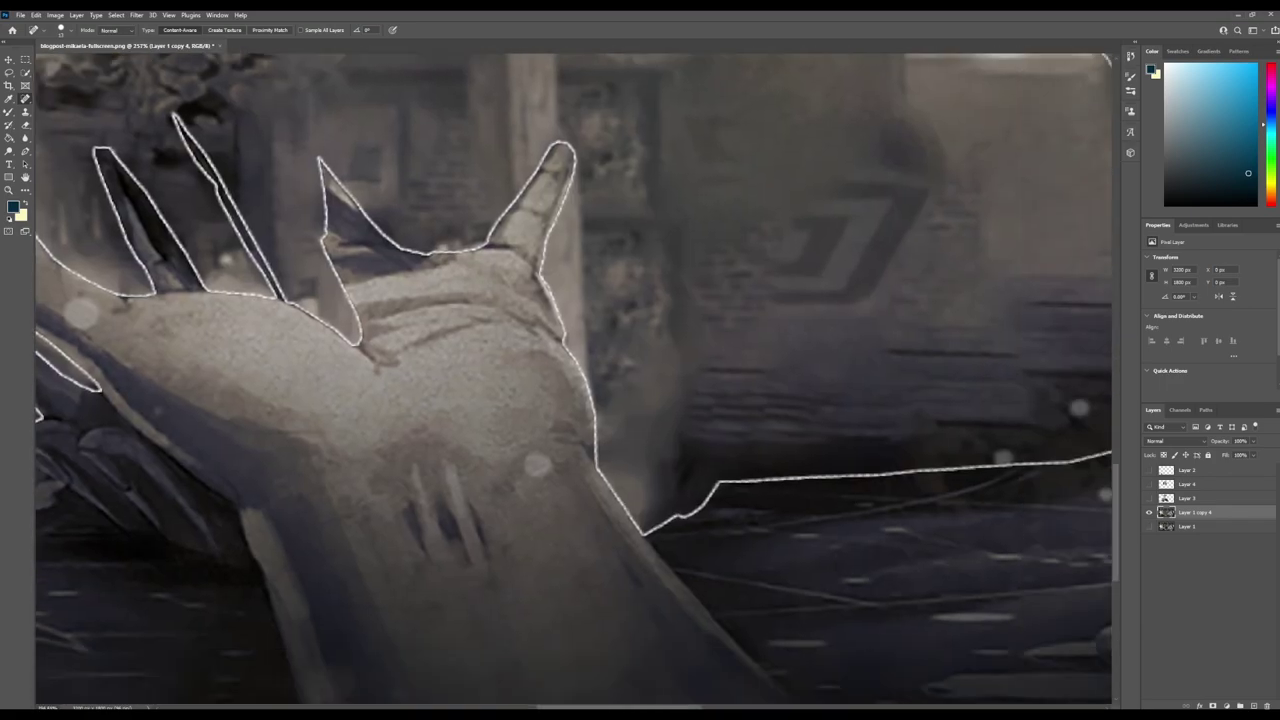
{"action": "scroll", "coordinate": [577, 381], "scroll_direction": "down", "scroll_amount": 8}
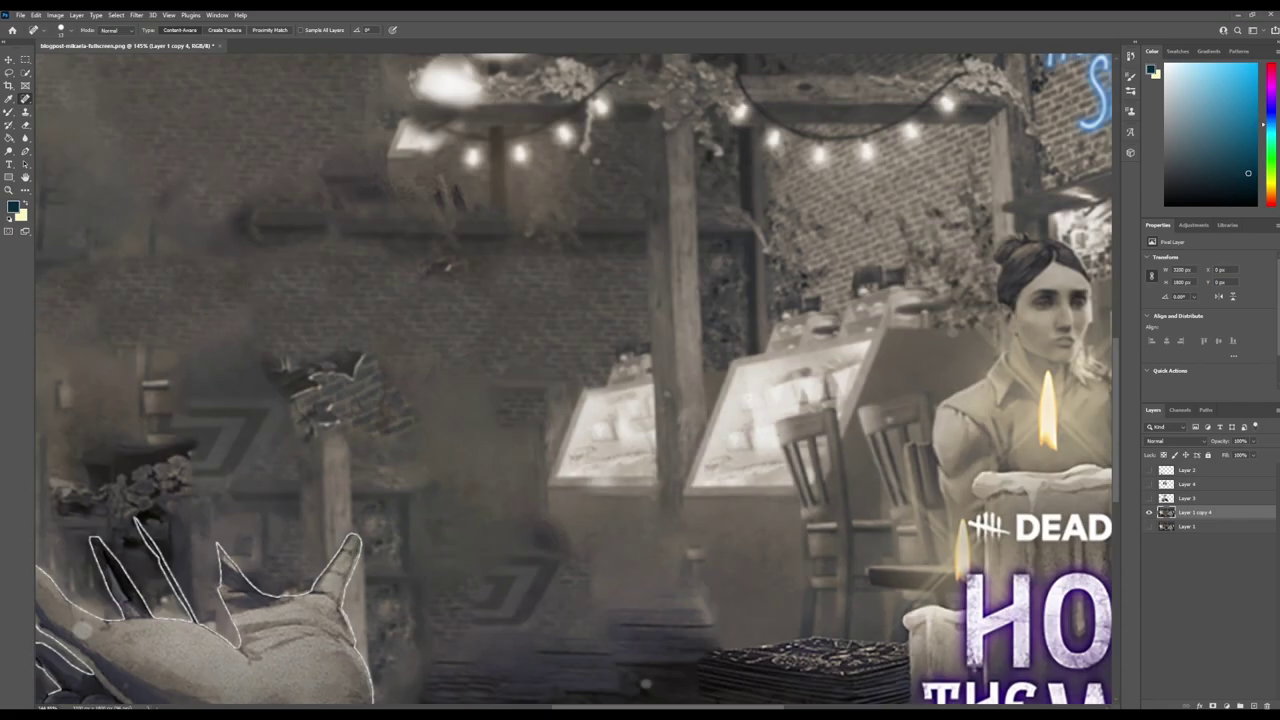
Select the hair layer's pixels, make the woman's layer active with the hair hidden, and open Content-Aware Fill for the missing area.
{"action": "scroll", "coordinate": [414, 517], "scroll_direction": "up", "scroll_amount": 5}
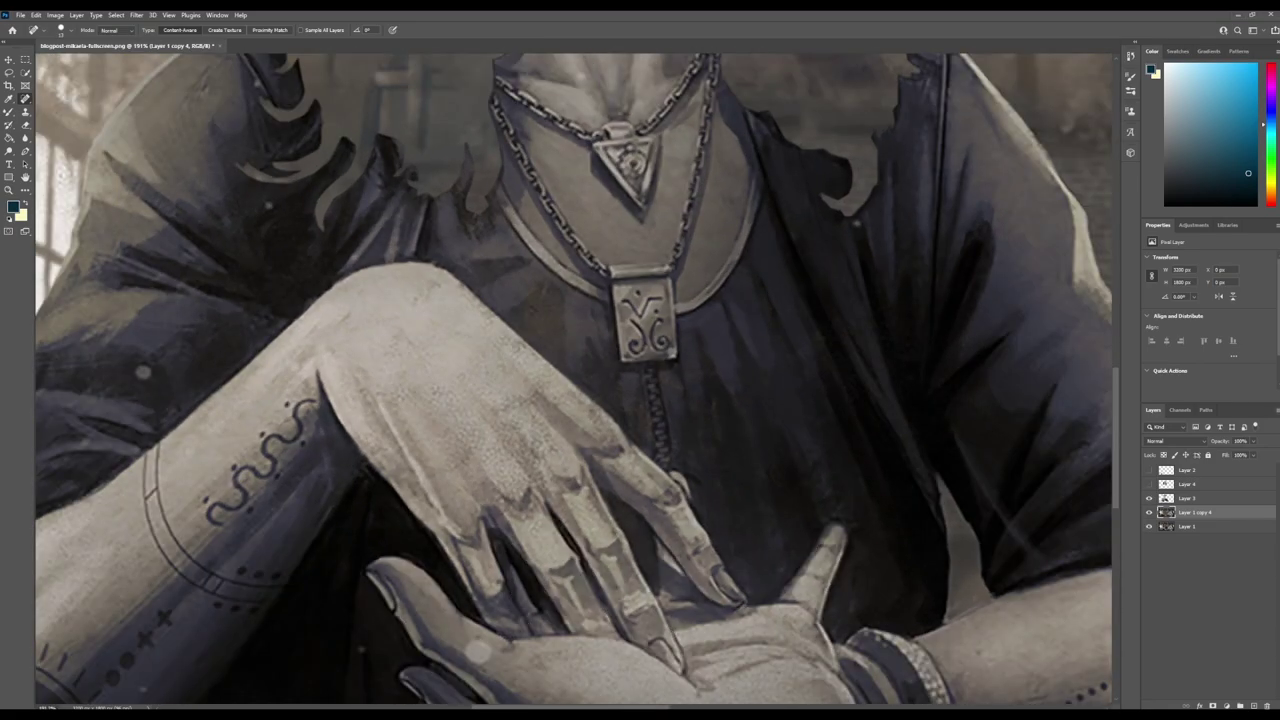
{"action": "scroll", "coordinate": [577, 381], "scroll_direction": "up", "scroll_amount": 1}
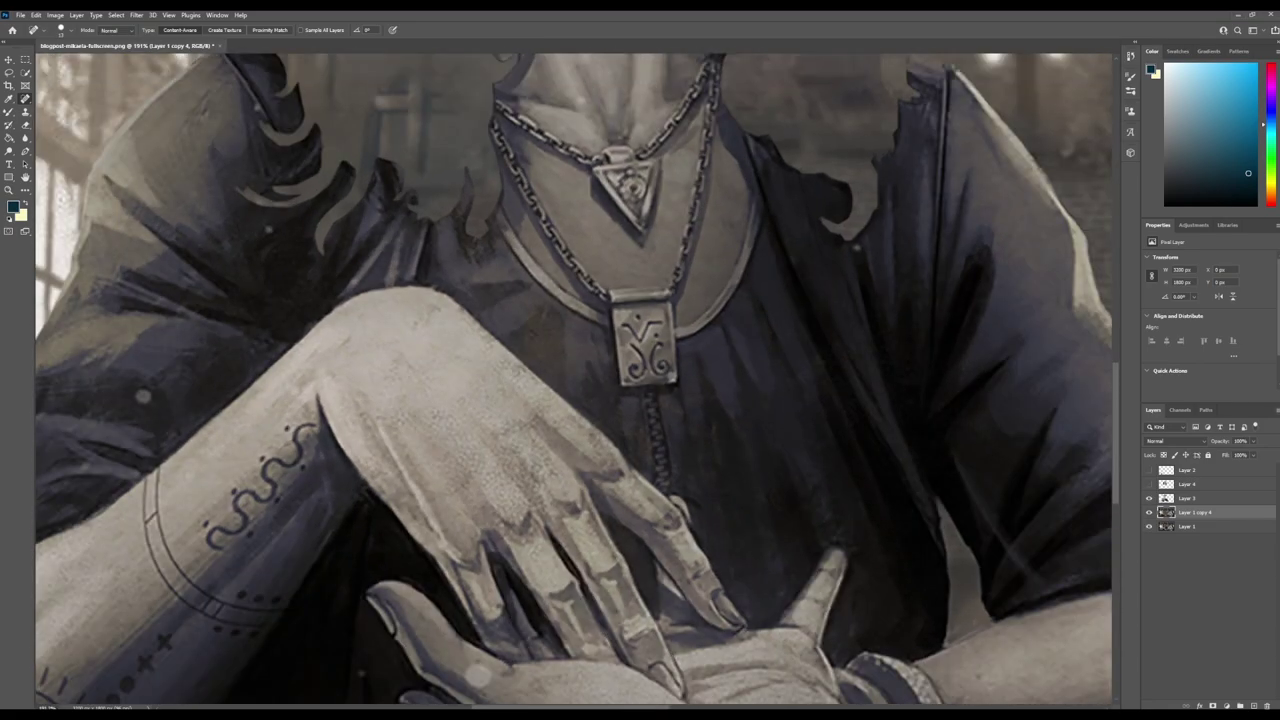
{"action": "scroll", "coordinate": [577, 381], "scroll_direction": "down", "scroll_amount": 3}
{"action": "left_click", "coordinate": [1149, 484]}
{"action": "right_click", "coordinate": [1166, 484]}
{"action": "left_click", "coordinate": [1190, 490]}
{"action": "left_click", "coordinate": [35, 15]}
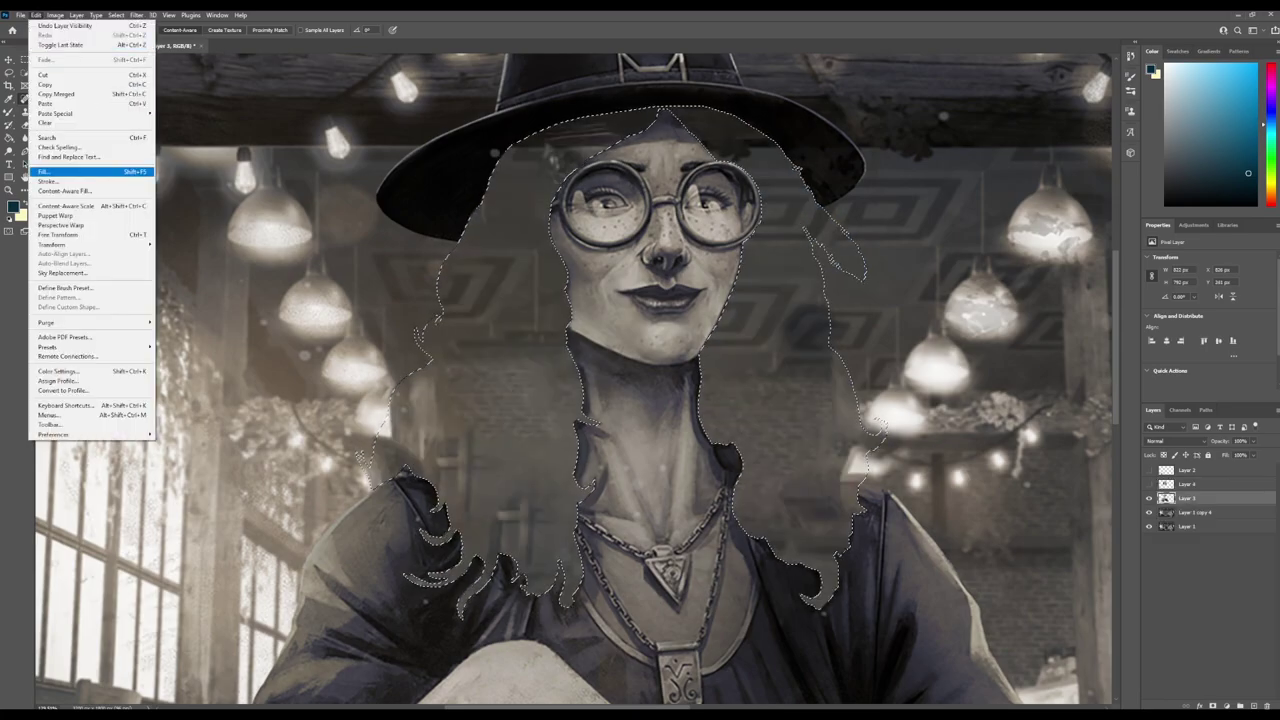
{"action": "left_click", "coordinate": [60, 200]}
Adjust the sampling area over the woman's hand and output the fill beneath her hair to a new layer.
{"action": "scroll", "coordinate": [529, 171], "scroll_direction": "down", "scroll_amount": 3}
{"action": "scroll", "coordinate": [610, 370], "scroll_direction": "up", "scroll_amount": 2}
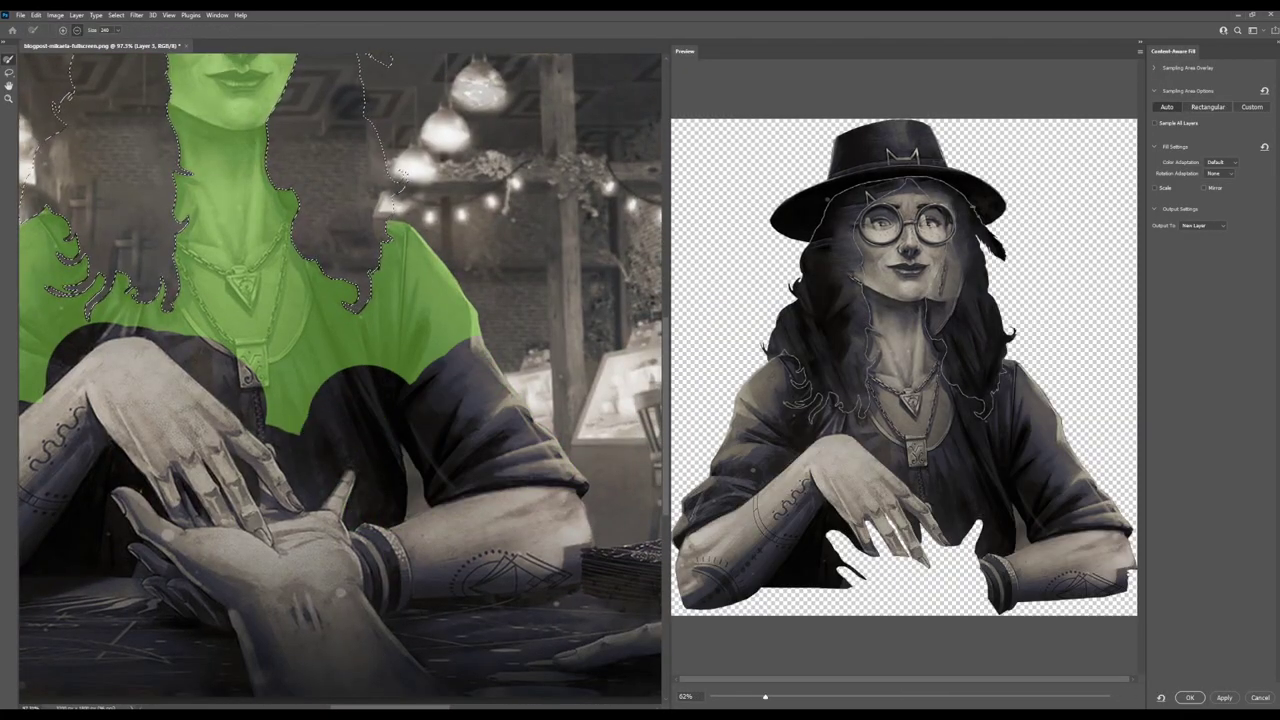
{"action": "scroll", "coordinate": [491, 410], "scroll_direction": "up", "scroll_amount": 5}
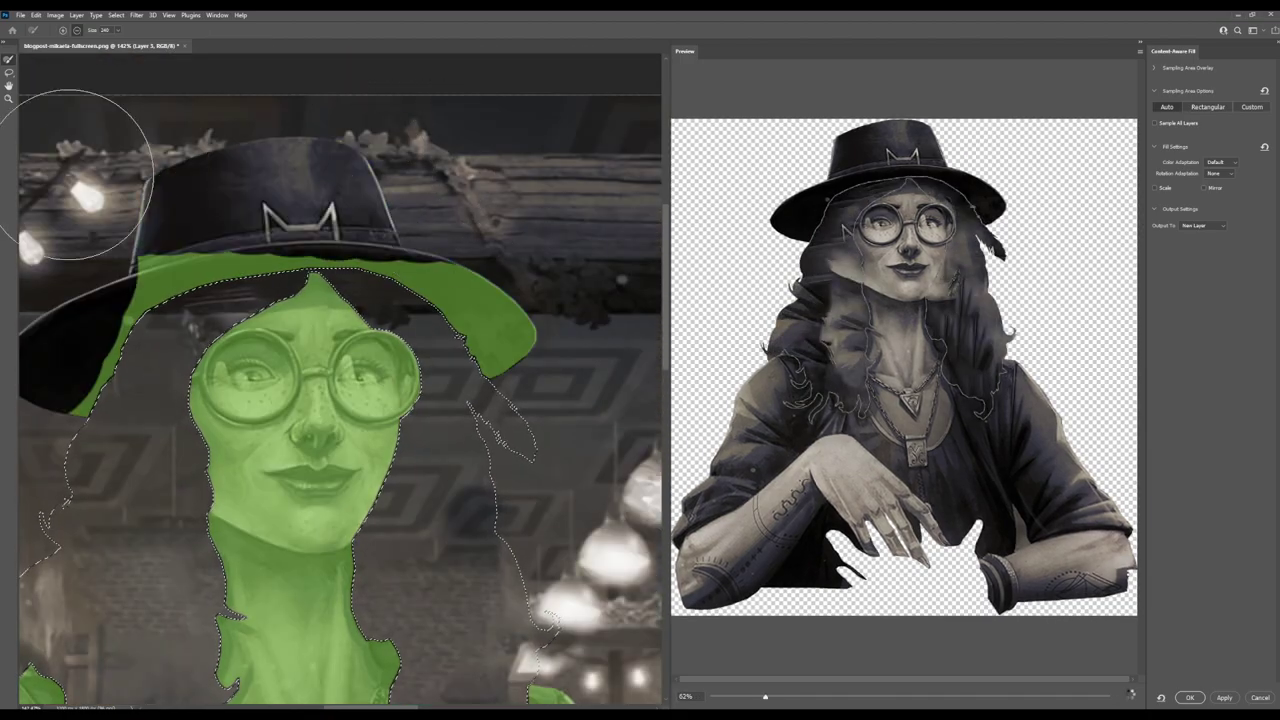
{"action": "scroll", "coordinate": [83, 175], "scroll_direction": "down", "scroll_amount": 5}
{"action": "scroll", "coordinate": [600, 429], "scroll_direction": "down", "scroll_amount": 2}
{"action": "scroll", "coordinate": [409, 457], "scroll_direction": "up", "scroll_amount": 2}
{"action": "scroll", "coordinate": [163, 454], "scroll_direction": "down", "scroll_amount": 2}
{"action": "left_click", "coordinate": [245, 478]}
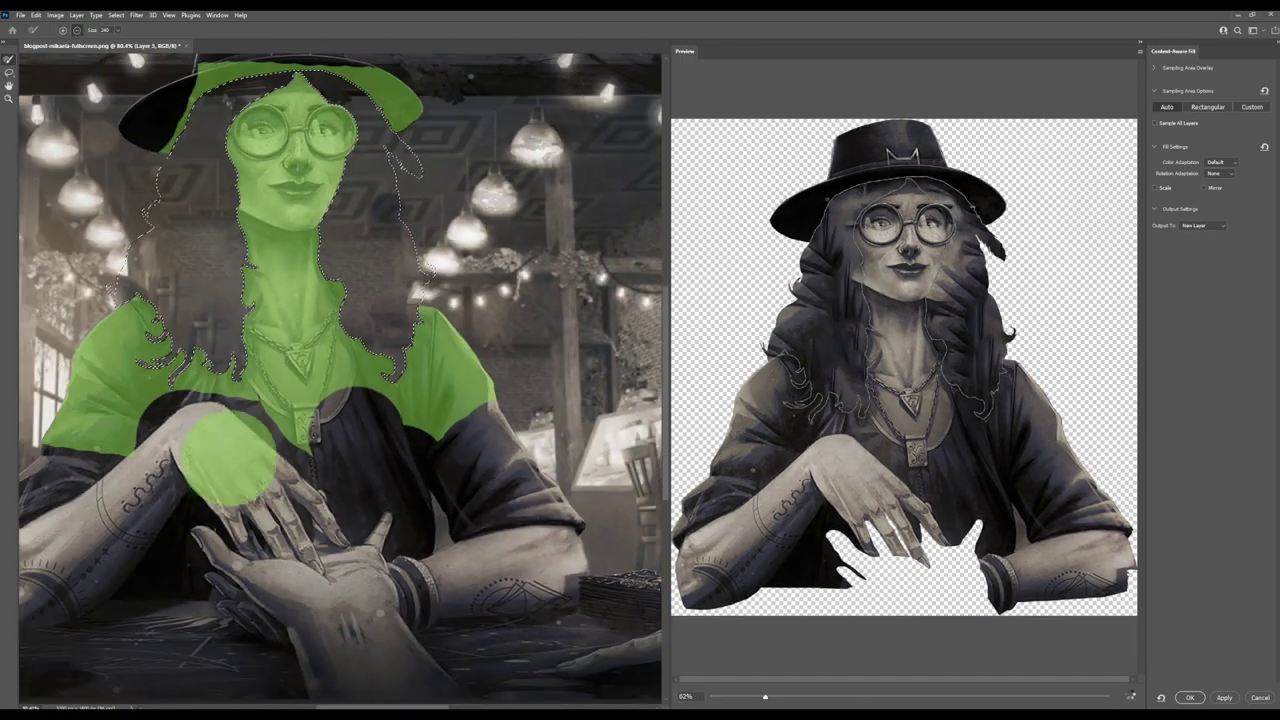
{"action": "scroll", "coordinate": [245, 478], "scroll_direction": "up", "scroll_amount": 3}
{"action": "scroll", "coordinate": [400, 400], "scroll_direction": "left", "scroll_amount": 3}
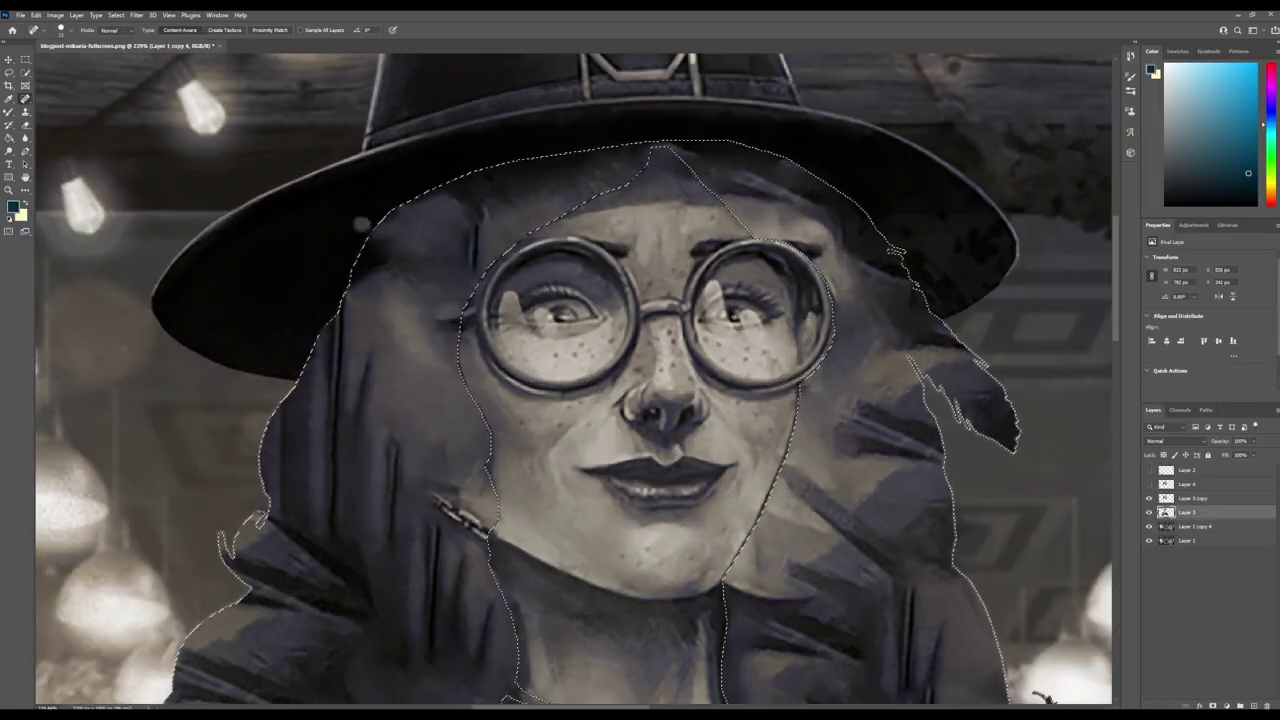
Erase the excess fill outside the head, neck, and shoulders on the new fill layer with the Eraser.
{"action": "key", "text": "b"}
{"action": "key", "text": "Escape"}
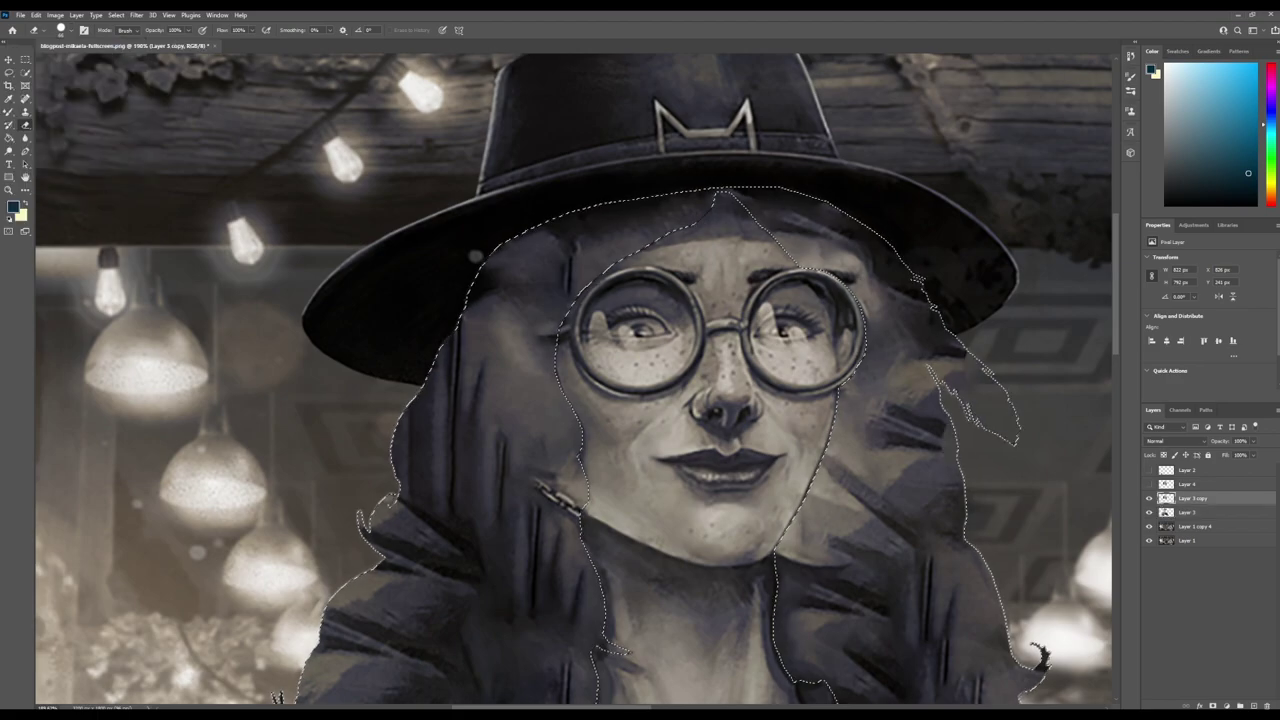
{"action": "scroll", "coordinate": [577, 380], "scroll_direction": "down", "scroll_amount": 10}
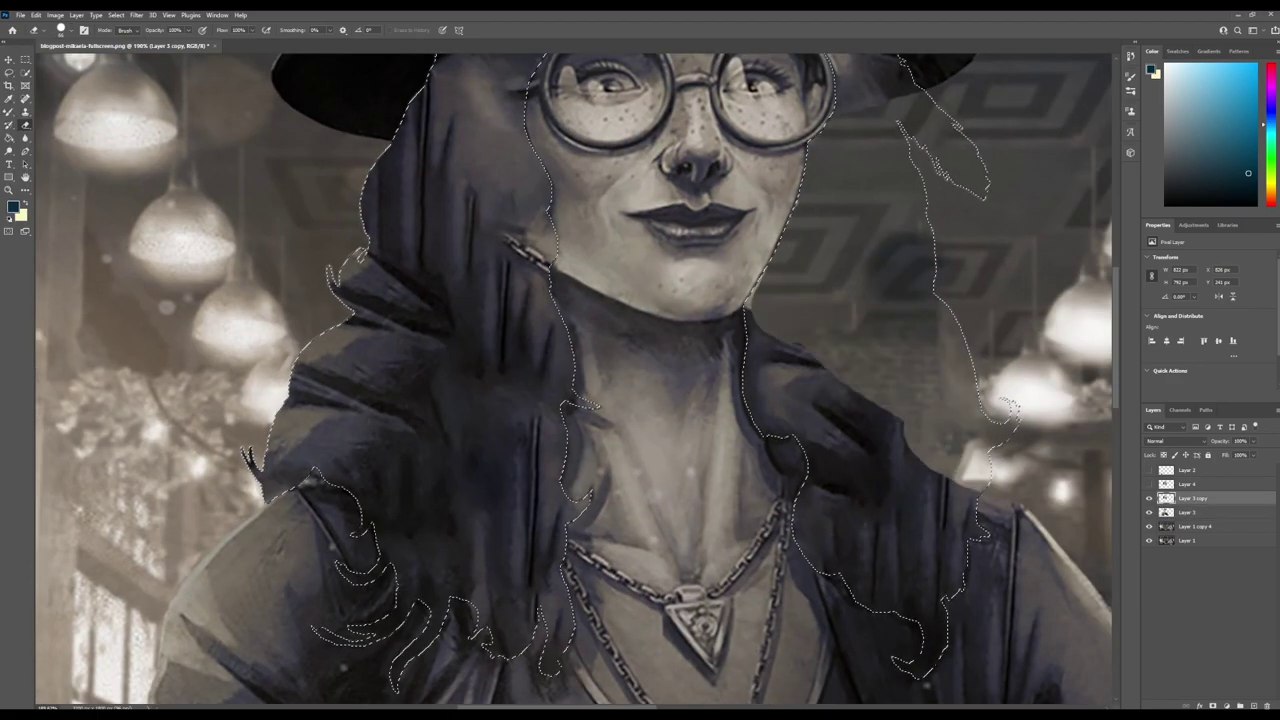
{"action": "key", "text": "ctrl+0"}
{"action": "scroll", "coordinate": [320, 213], "scroll_direction": "up", "scroll_amount": 5}
{"action": "mouse_move", "coordinate": [662, 515]}
{"action": "left_mouse_down"}
{"action": "mouse_move", "coordinate": [727, 290]}
{"action": "mouse_move", "coordinate": [702, 540]}
{"action": "mouse_move", "coordinate": [829, 429]}
{"action": "mouse_move", "coordinate": [809, 305]}
{"action": "mouse_move", "coordinate": [730, 520]}
{"action": "left_mouse_up"}
Check the trimmed fill against the hair layer, merge it into the woman's layer, and clear the selection.
{"action": "key", "text": "ctrl+0"}
{"action": "left_click", "coordinate": [1149, 484]}
{"action": "left_click", "coordinate": [1187, 484]}
{"action": "scroll", "coordinate": [550, 280], "scroll_direction": "up", "scroll_amount": 5}
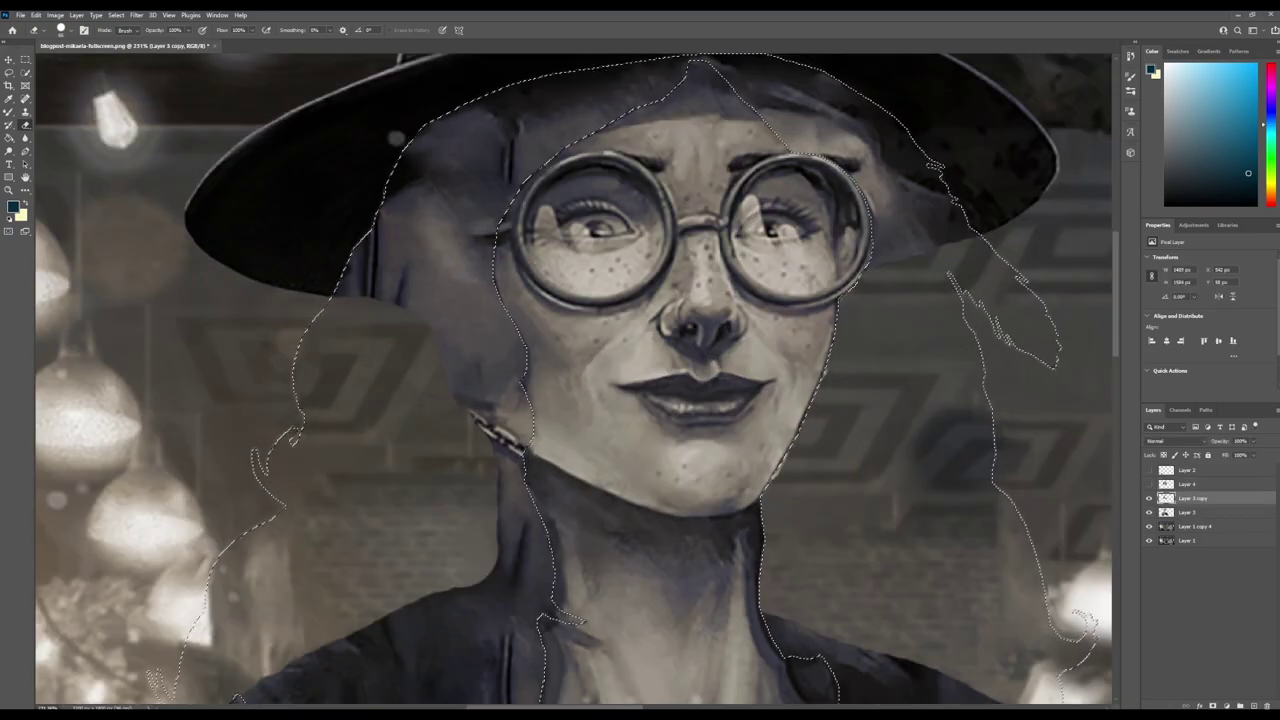
{"action": "scroll", "coordinate": [570, 380], "scroll_direction": "down", "scroll_amount": 3}
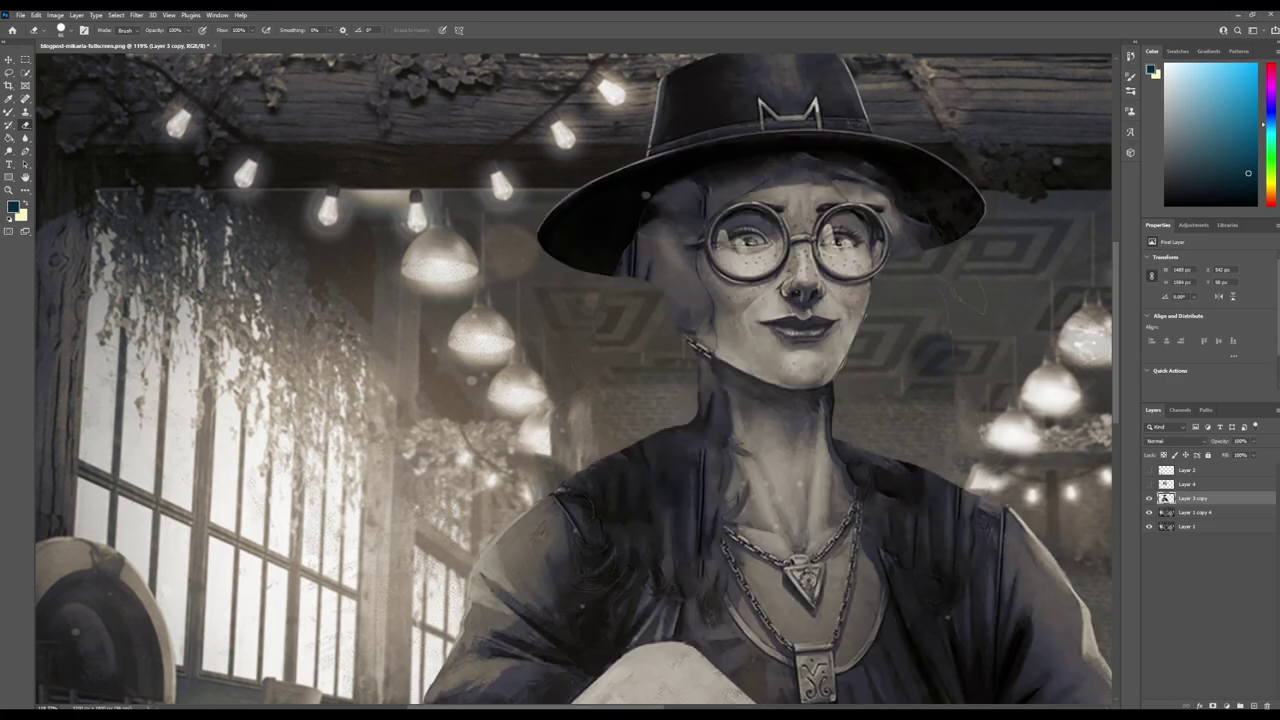
{"action": "scroll", "coordinate": [757, 243], "scroll_direction": "up", "scroll_amount": 3}
{"action": "scroll", "coordinate": [640, 380], "scroll_direction": "down", "scroll_amount": 3}
{"action": "scroll", "coordinate": [450, 380], "scroll_direction": "up", "scroll_amount": 4}
{"action": "scroll", "coordinate": [745, 270], "scroll_direction": "down", "scroll_amount": 2}
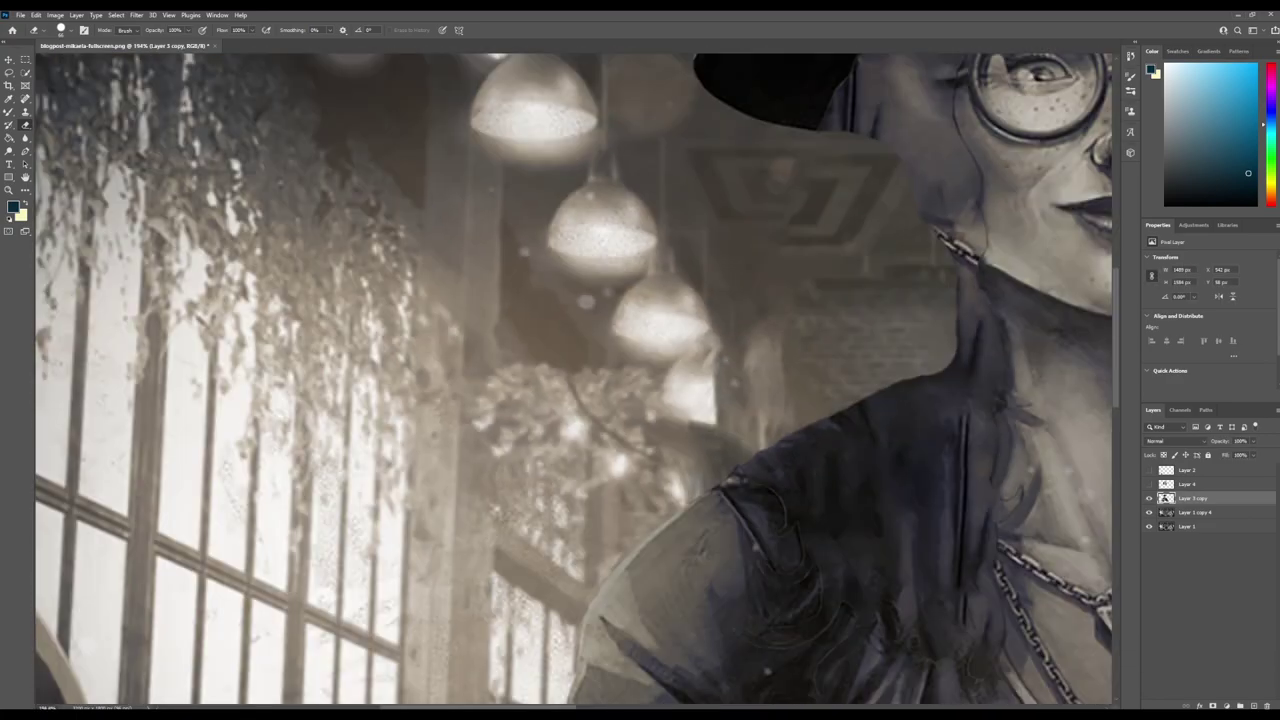
Clone dark brim texture over the patchy filled areas beneath the hat beside the woman's temple with the Clone Stamp.
{"action": "key", "text": "s"}
{"action": "left_click", "coordinate": [745, 270]}
{"action": "key", "text": "Return"}
{"action": "scroll", "coordinate": [577, 378], "scroll_direction": "up", "scroll_amount": 1}
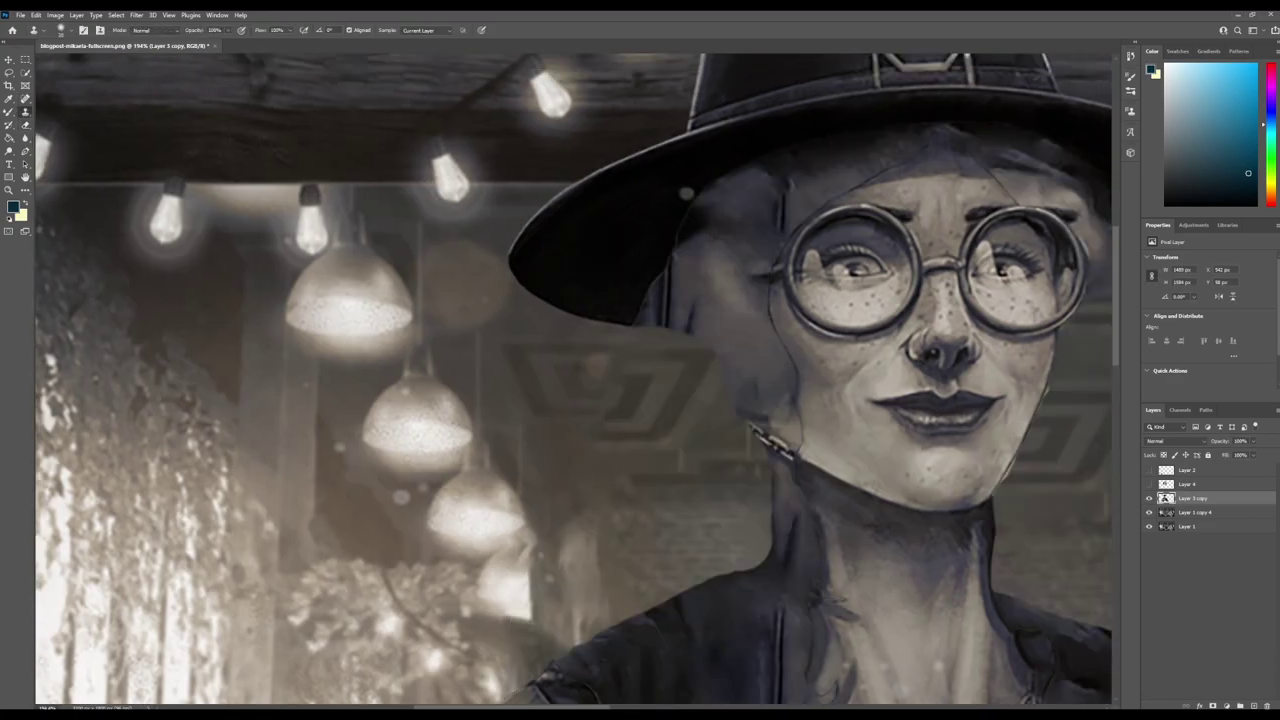
{"action": "mouse_move", "coordinate": [627, 227]}
{"action": "left_mouse_down"}
{"action": "mouse_move", "coordinate": [655, 164]}
{"action": "mouse_move", "coordinate": [524, 258]}
{"action": "mouse_move", "coordinate": [578, 262]}
{"action": "mouse_move", "coordinate": [668, 145]}
{"action": "mouse_move", "coordinate": [661, 205]}
{"action": "left_mouse_up"}
{"action": "scroll", "coordinate": [850, 300], "scroll_direction": "up", "scroll_amount": 2}
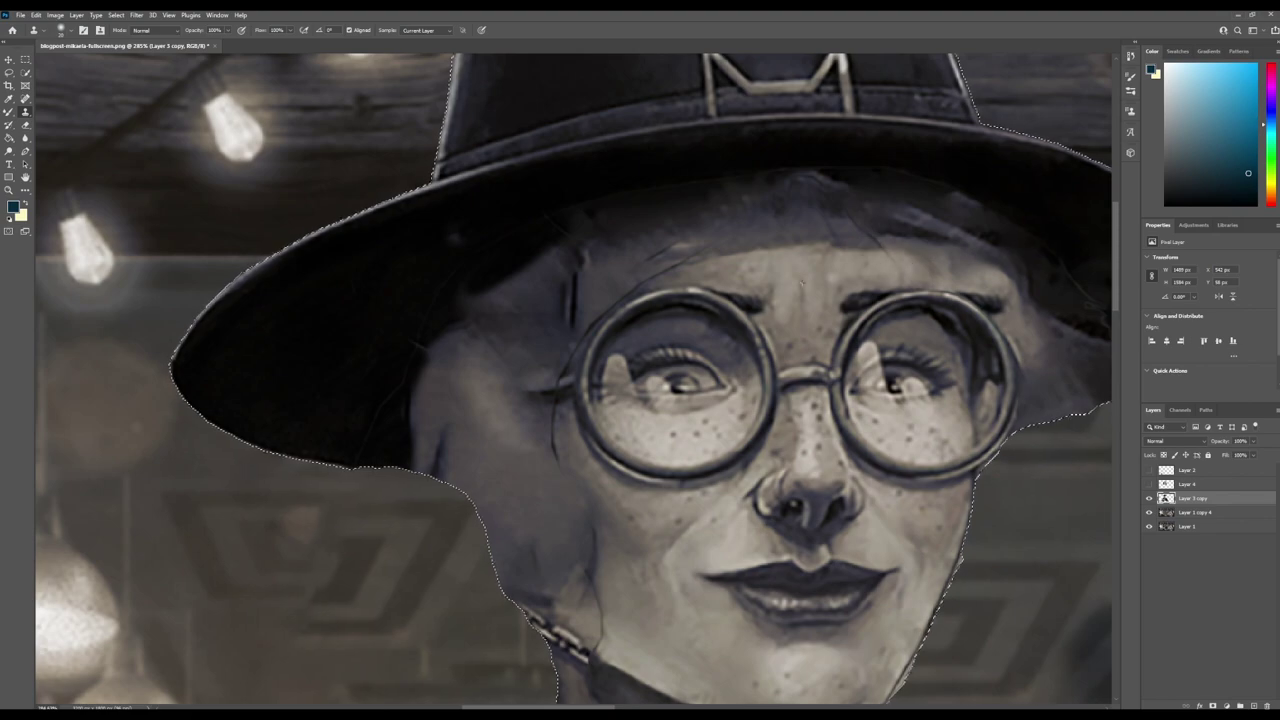
Extend the hat brim's dark underside over the filled area on the opposite side of the woman's face.
{"action": "scroll", "coordinate": [870, 290], "scroll_direction": "right", "scroll_amount": 3}
{"action": "mouse_move", "coordinate": [815, 187]}
{"action": "left_mouse_down"}
{"action": "mouse_move", "coordinate": [858, 236]}
{"action": "mouse_move", "coordinate": [831, 252]}
{"action": "mouse_move", "coordinate": [828, 205]}
{"action": "mouse_move", "coordinate": [891, 272]}
{"action": "mouse_move", "coordinate": [909, 324]}
{"action": "left_mouse_up"}
{"action": "key", "text": "z"}
{"action": "left_click_drag", "start_coordinate": [671, 212], "coordinate": [700, 212]}
{"action": "key", "text": "ctrl+minus"}
{"action": "key", "text": "s"}
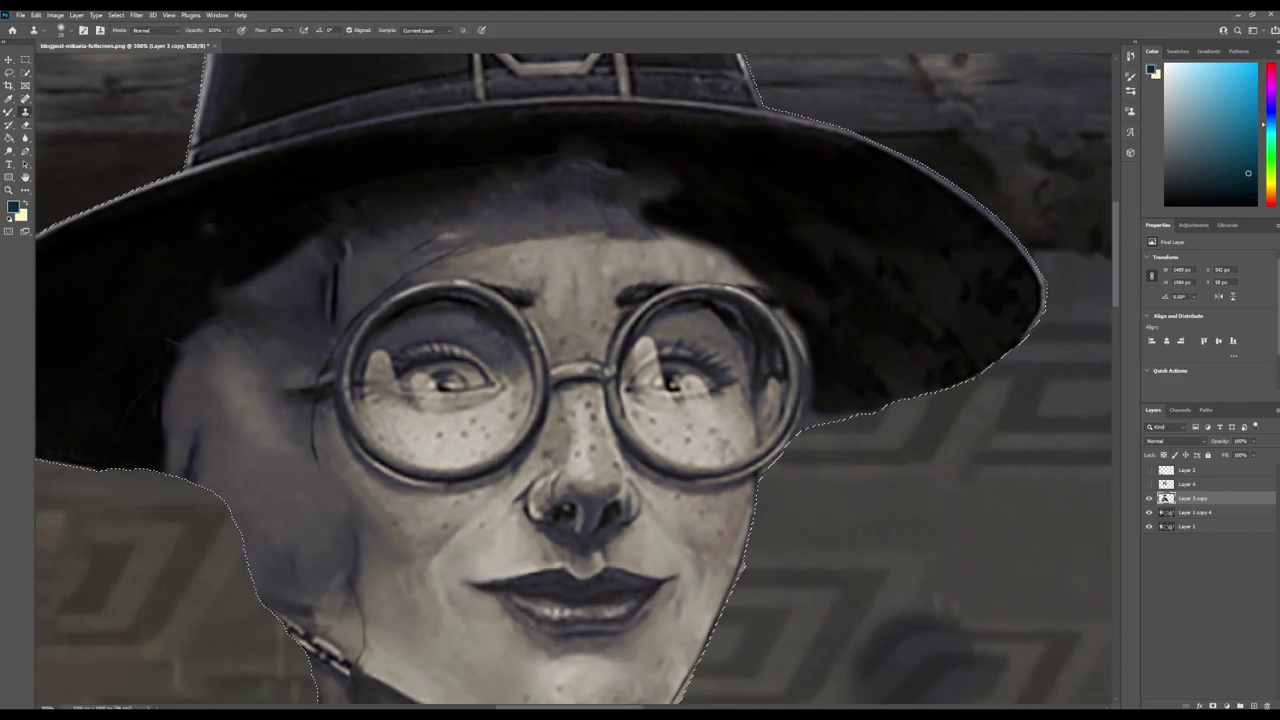
{"action": "key", "text": "ctrl+plus"}
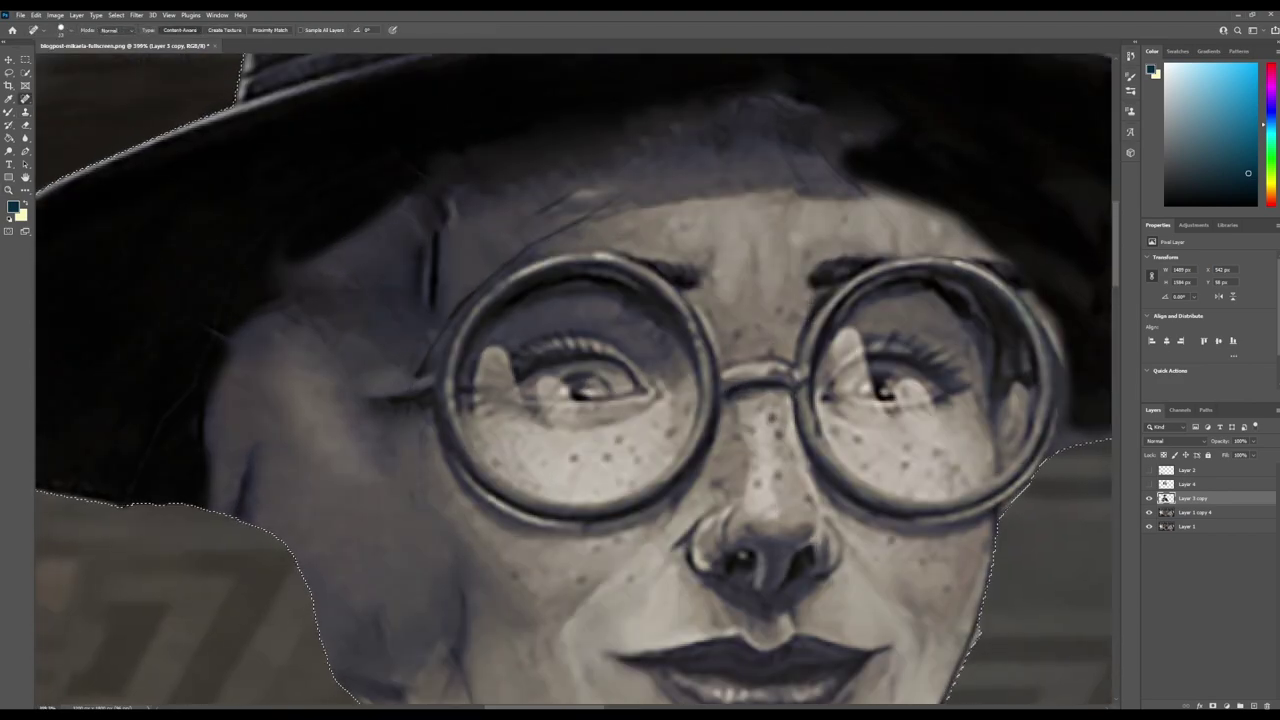
Clean up the edge of the woman's cheek and chin, erasing the stray fringe along the jawline.
{"action": "scroll", "coordinate": [408, 494], "scroll_direction": "down", "scroll_amount": 3}
{"action": "key", "text": "b"}
{"action": "key", "text": "ctrl+plus"}
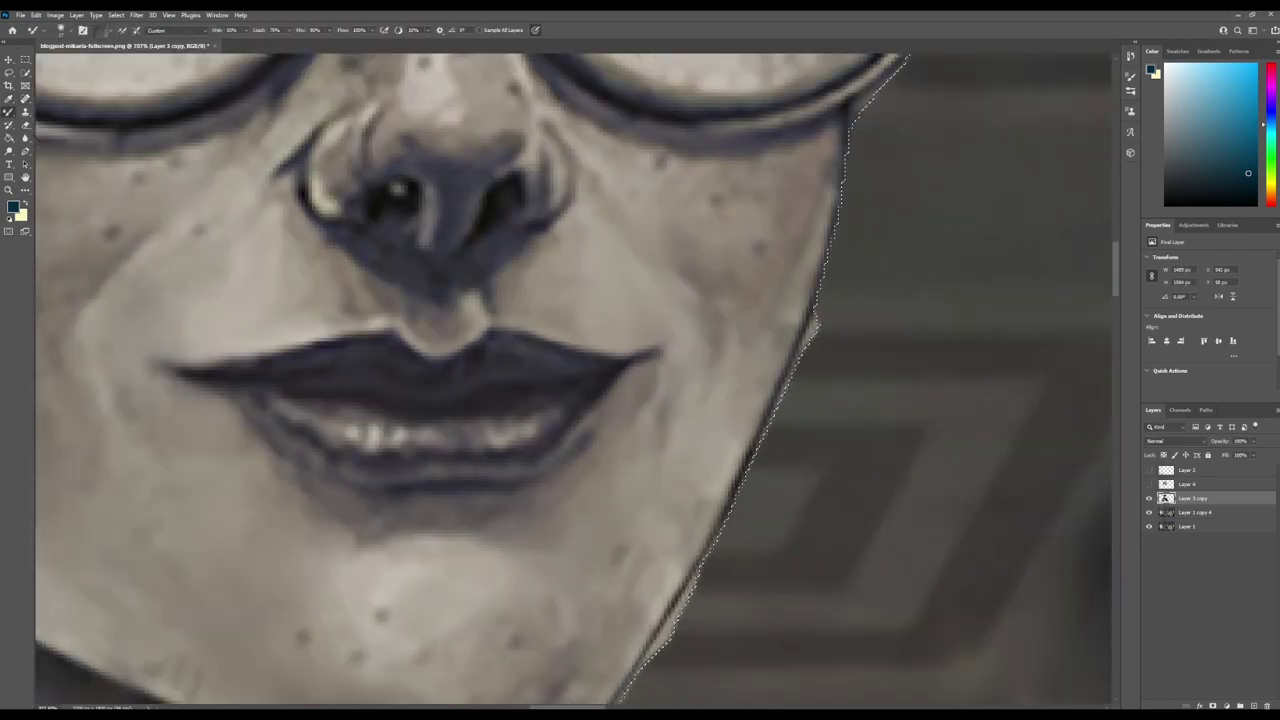
{"action": "key", "text": "e"}
{"action": "key", "text": "ctrl+plus"}
{"action": "key", "text": "ctrl+plus"}
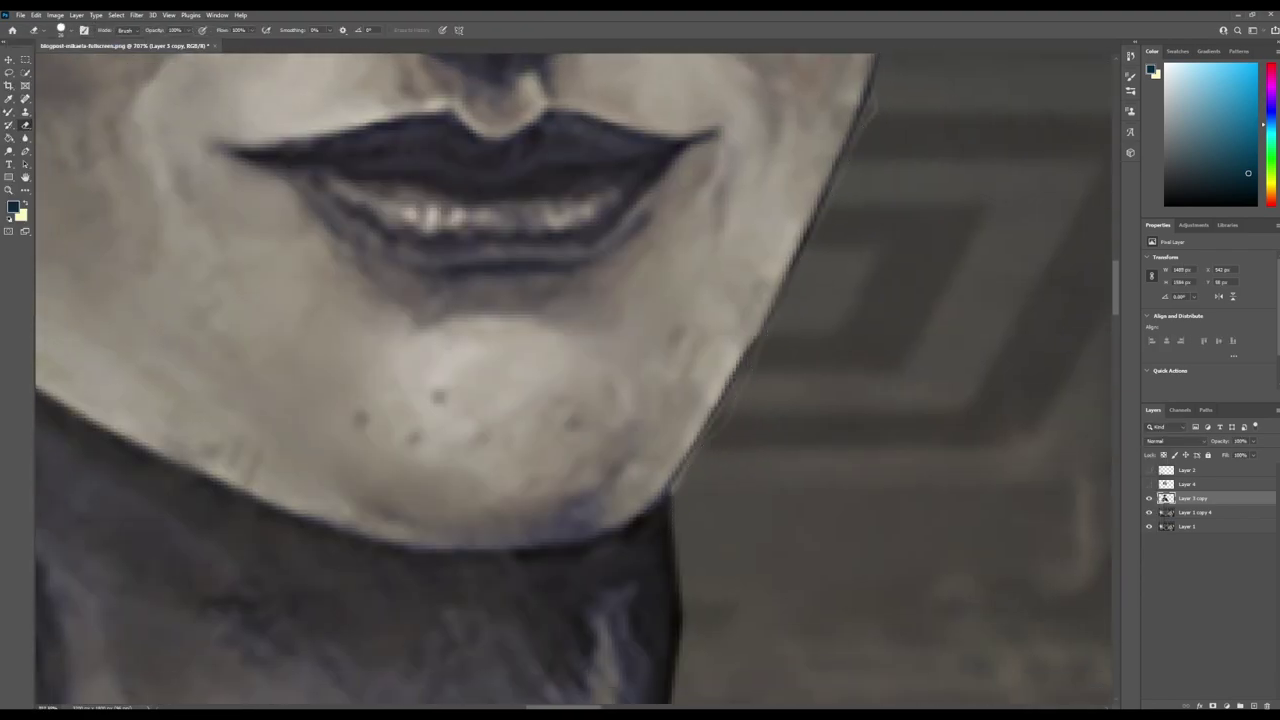
Blend the filled skin and scalp areas between the glasses and the hat brim with the Mixer Brush.
{"action": "key", "text": "ctrl+minus"}
{"action": "key", "text": "ctrl+minus"}
{"action": "scroll", "coordinate": [573, 378], "scroll_direction": "up", "scroll_amount": 5}
{"action": "key", "text": "ctrl+minus"}
{"action": "scroll", "coordinate": [573, 378], "scroll_direction": "up", "scroll_amount": 2}
{"action": "key", "text": "b"}
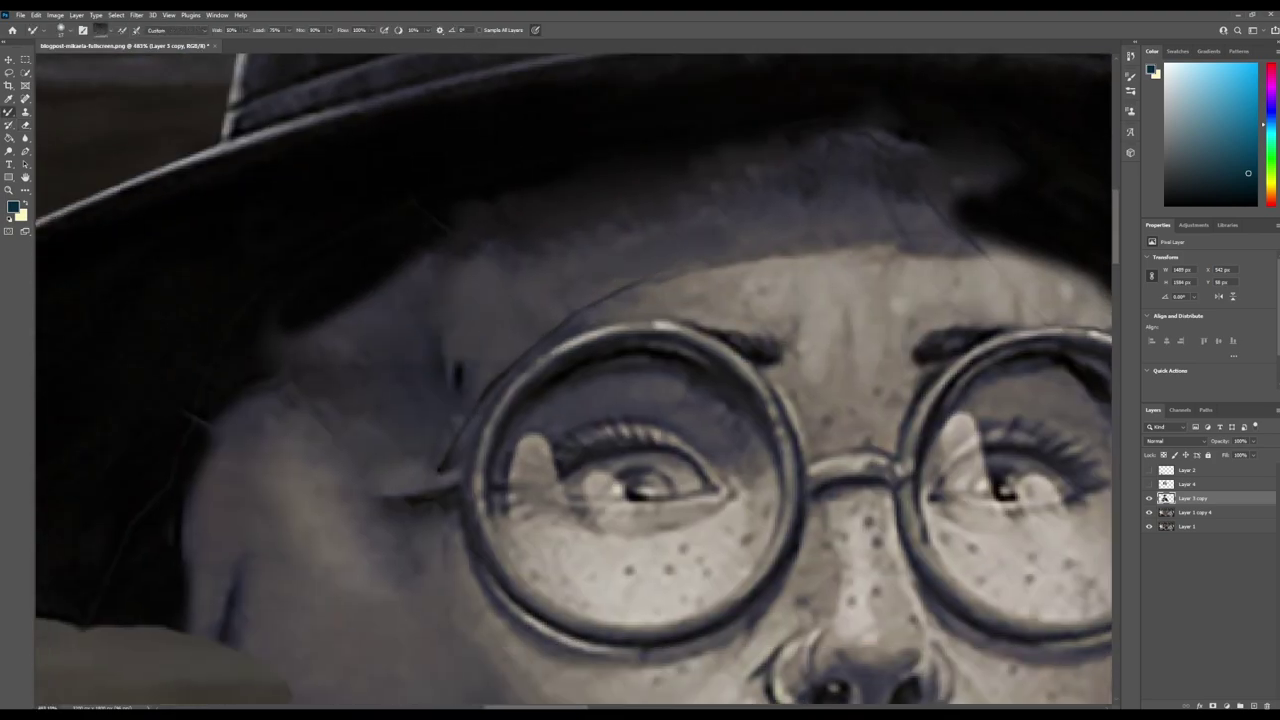
{"action": "scroll", "coordinate": [573, 378], "scroll_direction": "up", "scroll_amount": 1}
{"action": "left_click", "coordinate": [591, 314], "text": "alt"}
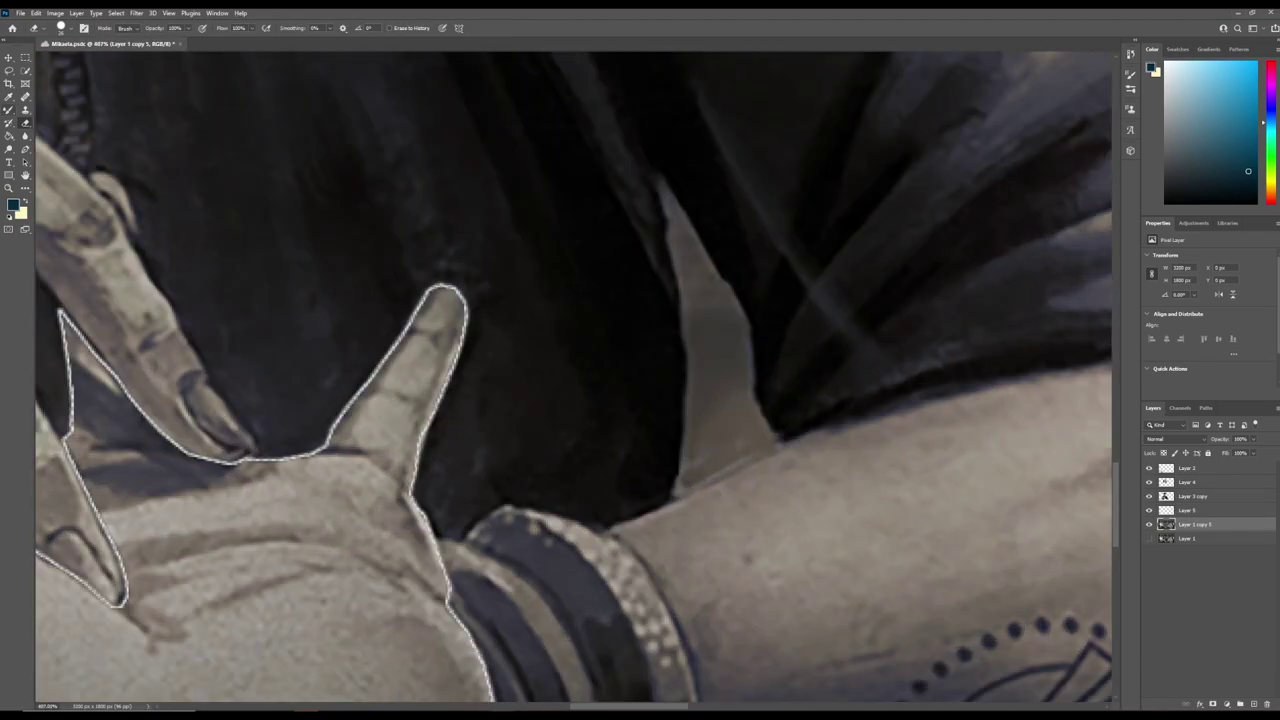
Trace the background gap between the woman's sleeve and forearm with the Pen tool and convert the path to a selection.
{"action": "left_click", "coordinate": [25, 149]}
{"action": "left_click", "coordinate": [63, 149]}
{"action": "left_click", "coordinate": [851, 406]}
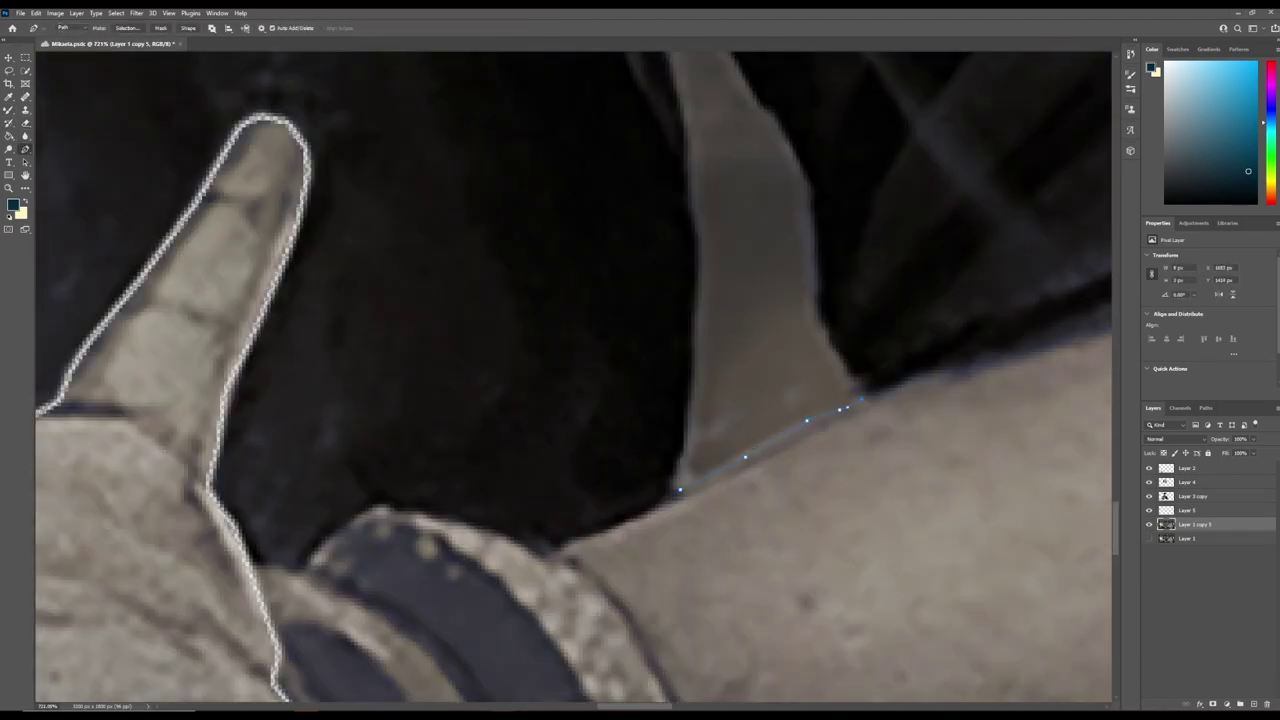
{"action": "scroll", "coordinate": [700, 380], "scroll_direction": "up", "scroll_amount": 5}
{"action": "scroll", "coordinate": [575, 380], "scroll_direction": "down", "scroll_amount": 10}
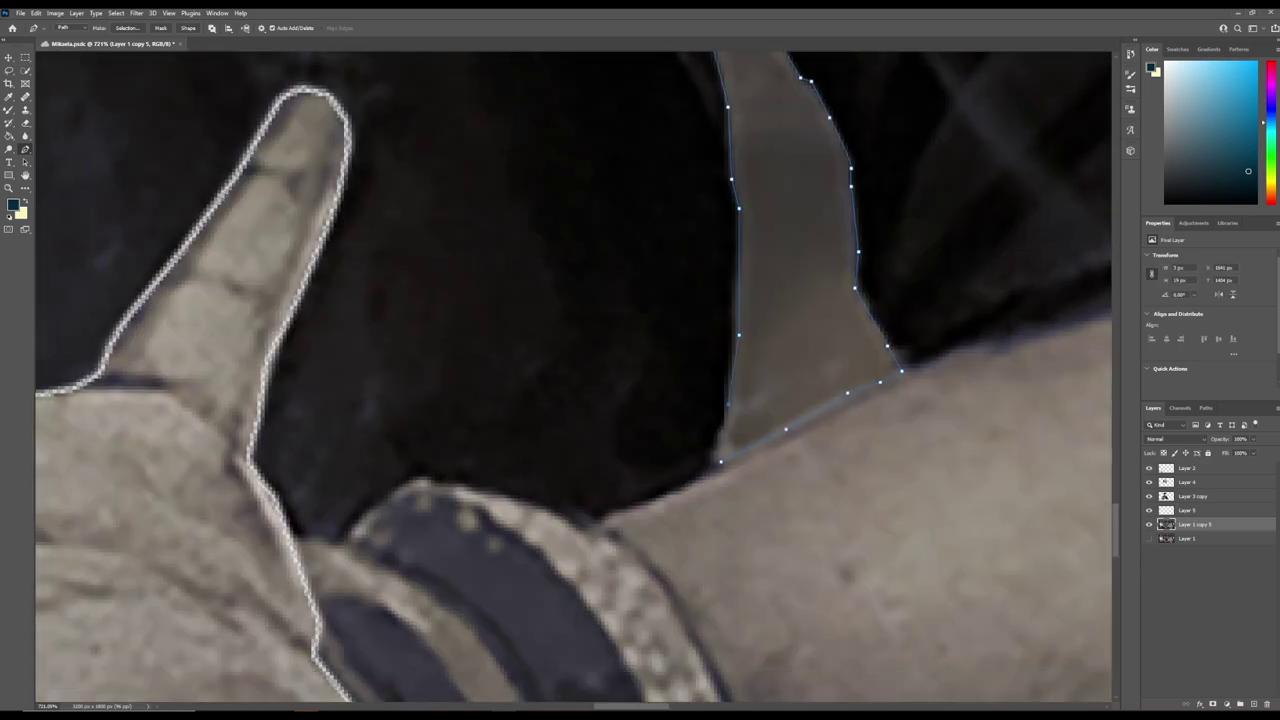
{"action": "scroll", "coordinate": [575, 380], "scroll_direction": "up", "scroll_amount": 3}
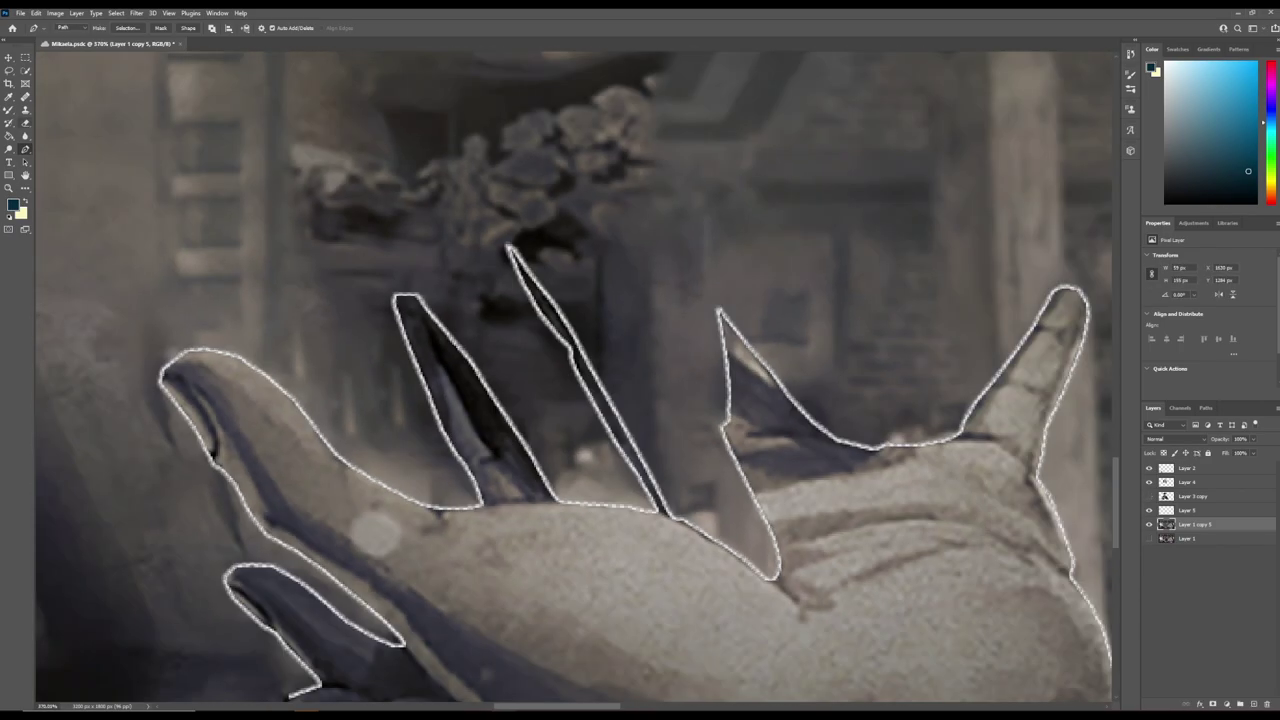
{"action": "scroll", "coordinate": [606, 486], "scroll_direction": "down", "scroll_amount": 6}
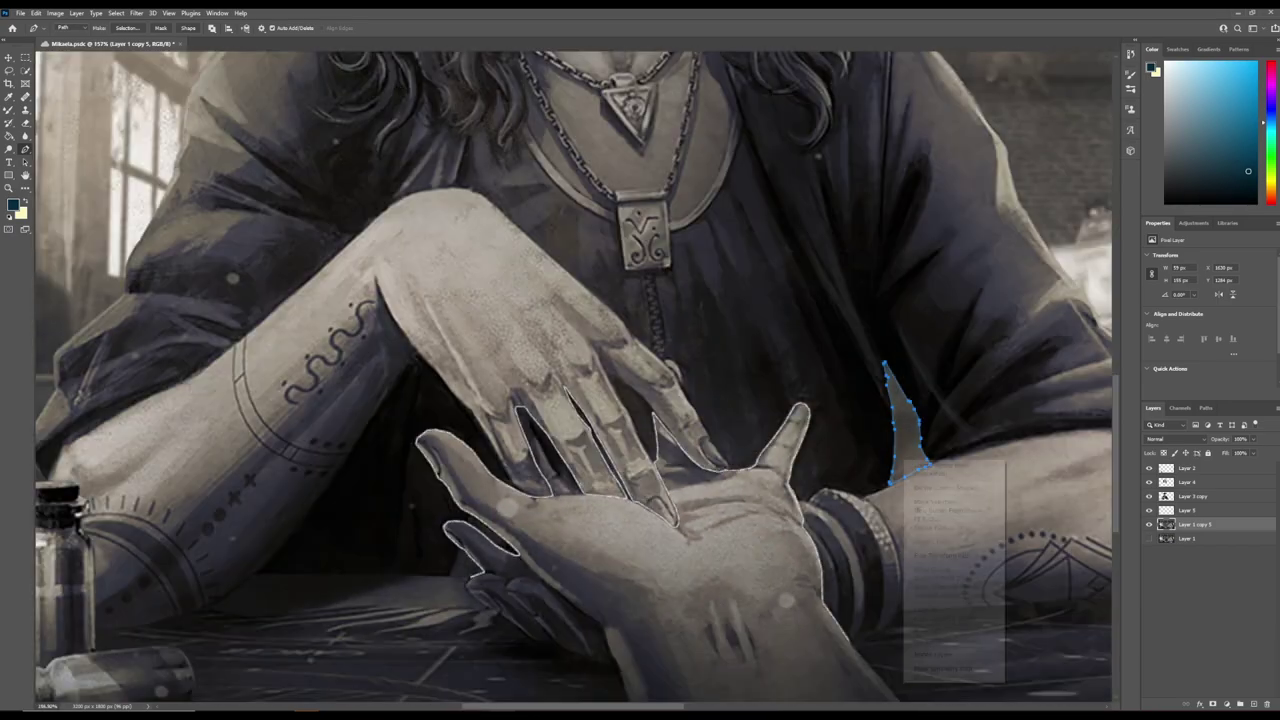
Cut the selected gap from the woman's layer onto a new layer and merge it into the background layer.
{"action": "key", "text": "x"}
{"action": "left_click", "coordinate": [1192, 496]}
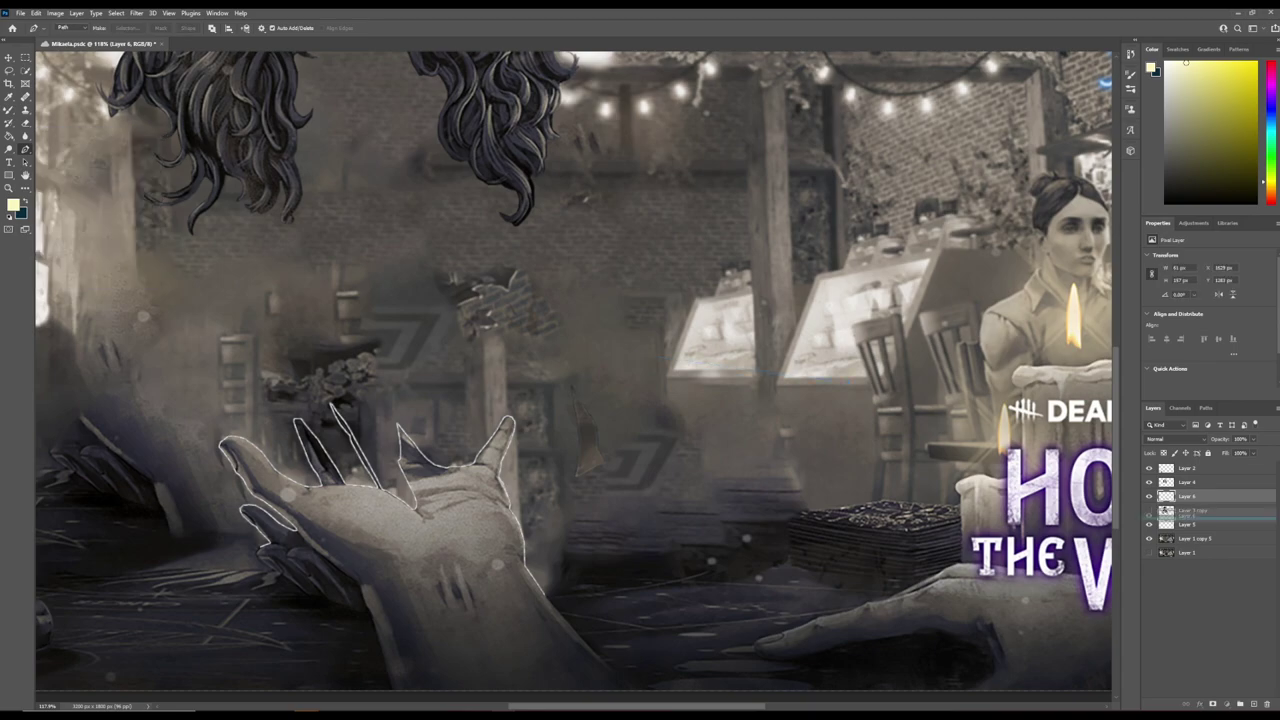
{"action": "right_click", "coordinate": [1190, 538]}
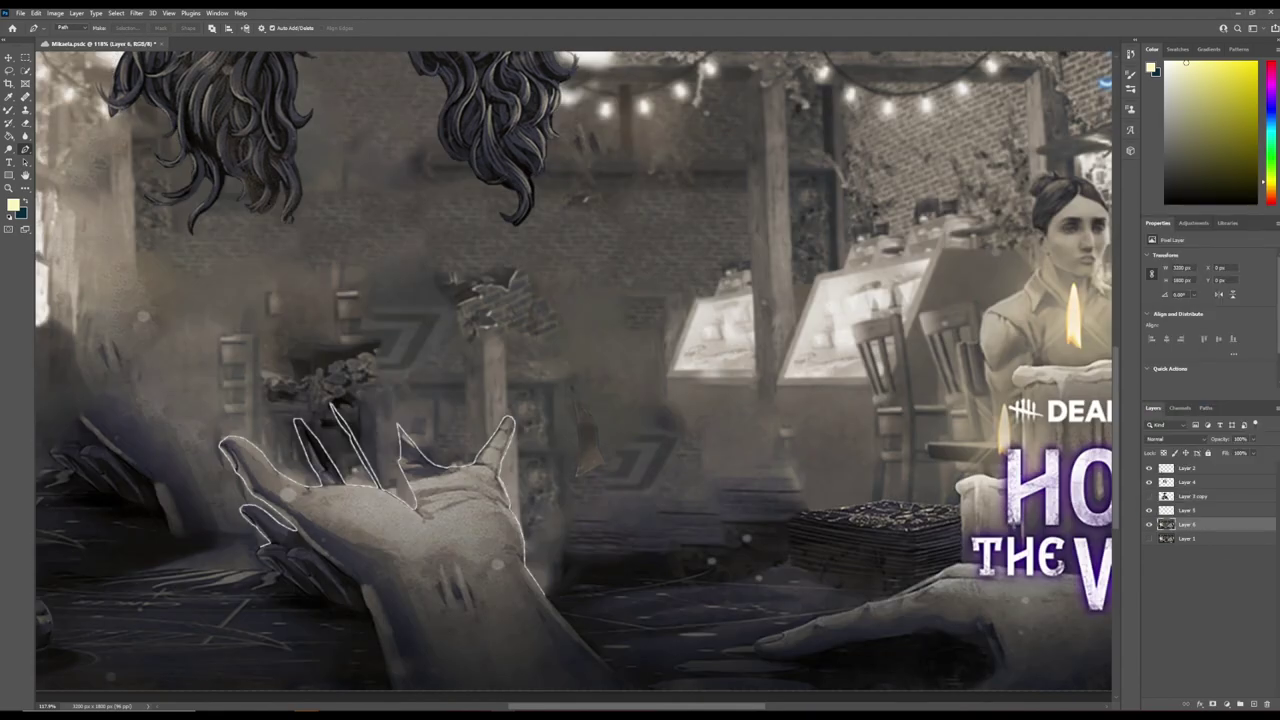
Retouch the leftover gap shape out of the background above the hand with the stamp and healing tools.
{"action": "key", "text": "s"}
{"action": "key", "text": "Return"}
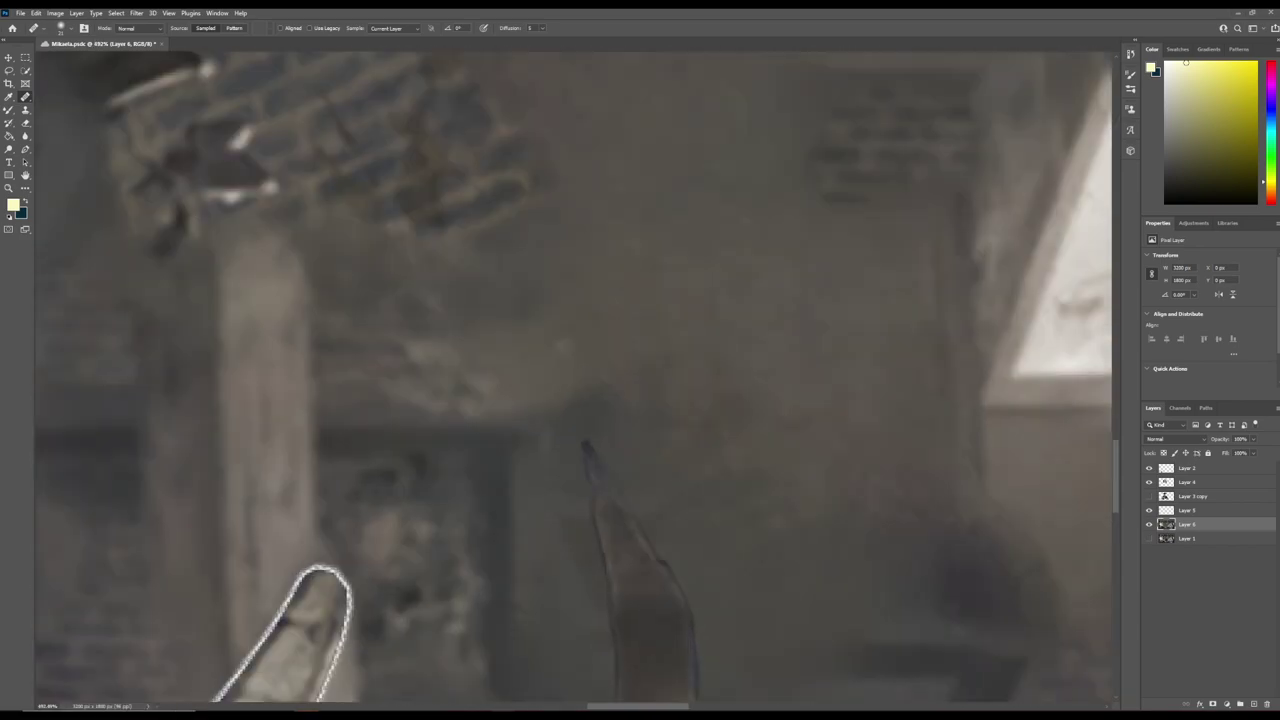
{"action": "key", "text": "Return"}
{"action": "key", "text": "j"}
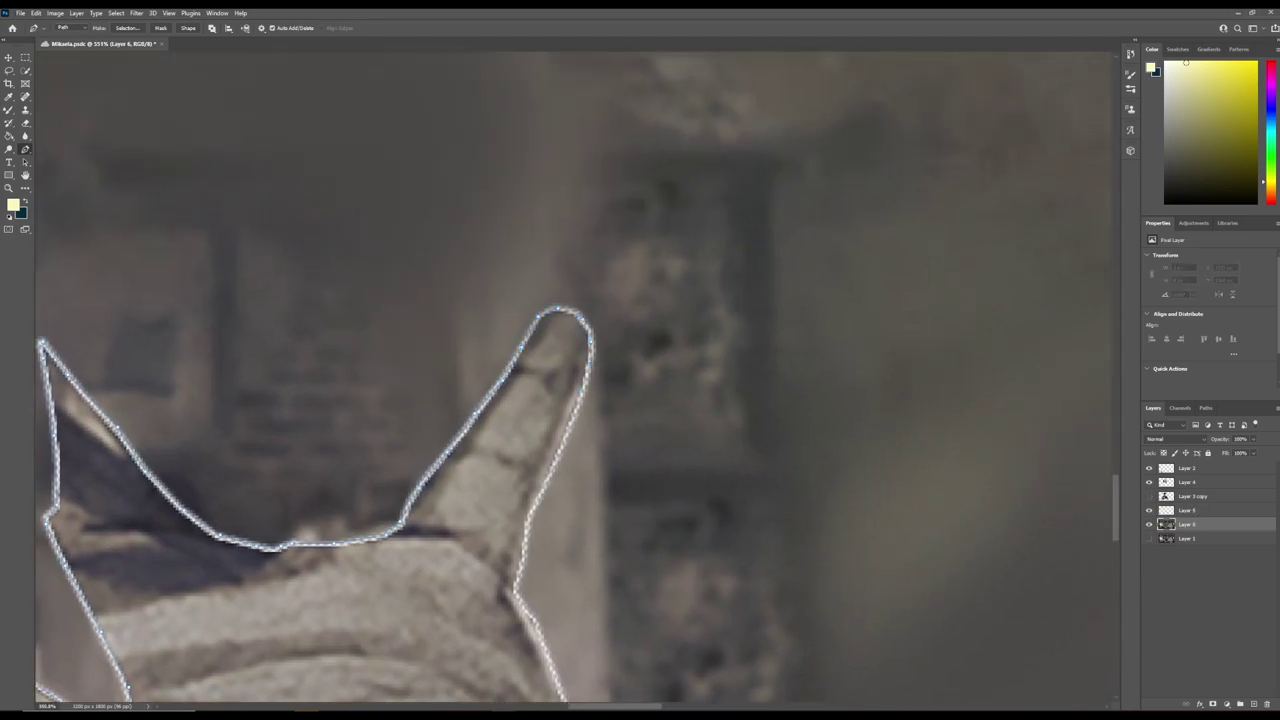
Trace the foreground hand and forearm with the Pen tool and cut the selected area onto a new layer.
{"action": "scroll", "coordinate": [538, 544], "scroll_direction": "up", "scroll_amount": 3}
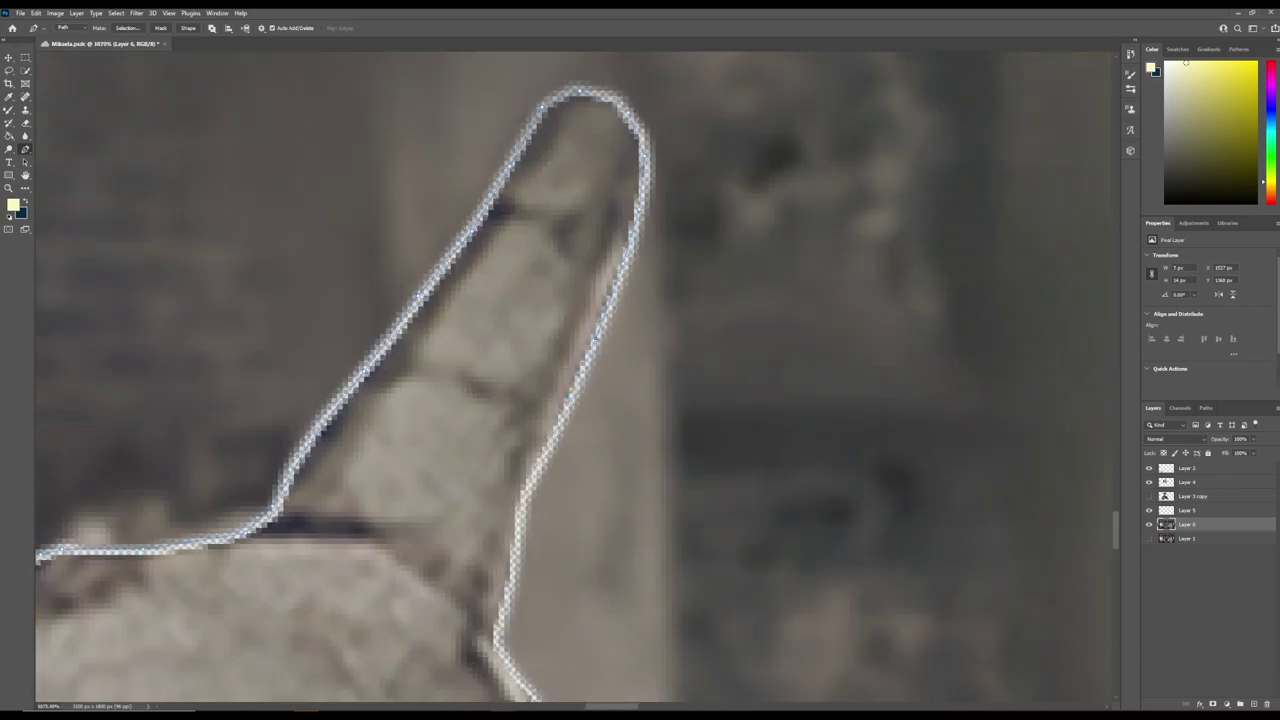
{"action": "scroll", "coordinate": [575, 375], "scroll_direction": "down", "scroll_amount": 5}
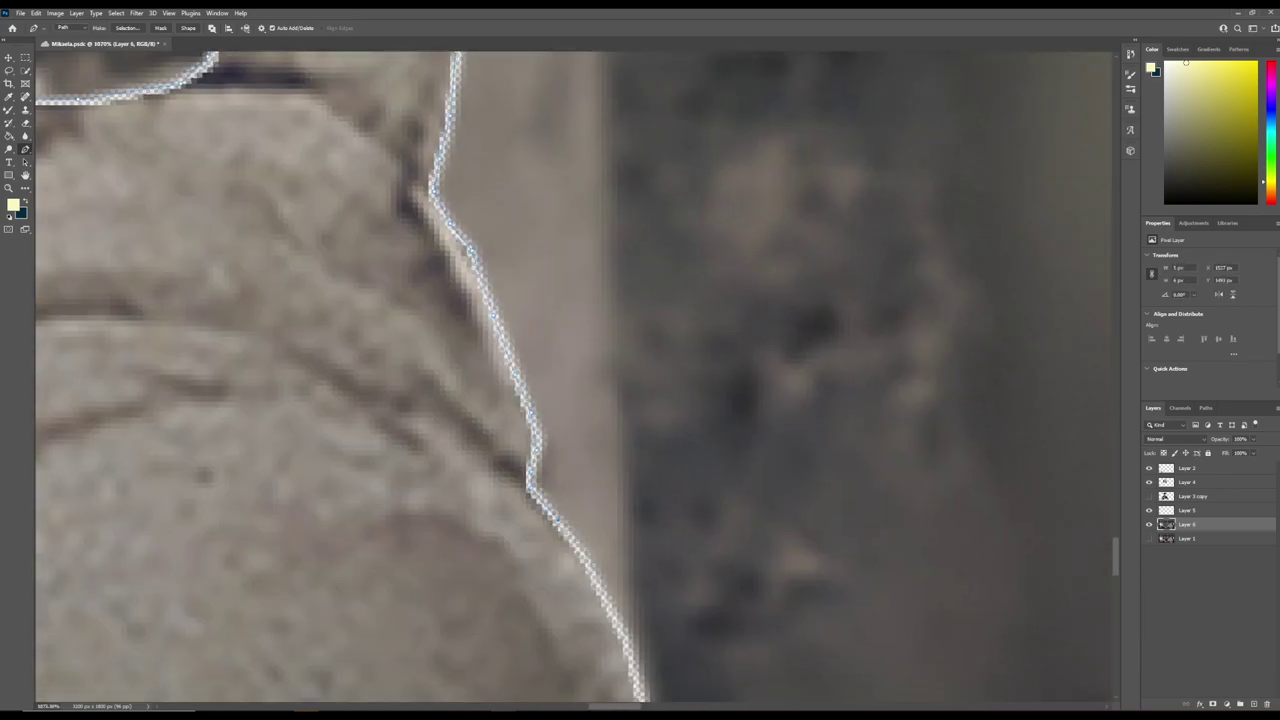
{"action": "scroll", "coordinate": [575, 375], "scroll_direction": "down", "scroll_amount": 3}
{"action": "scroll", "coordinate": [575, 375], "scroll_direction": "down", "scroll_amount": 8}
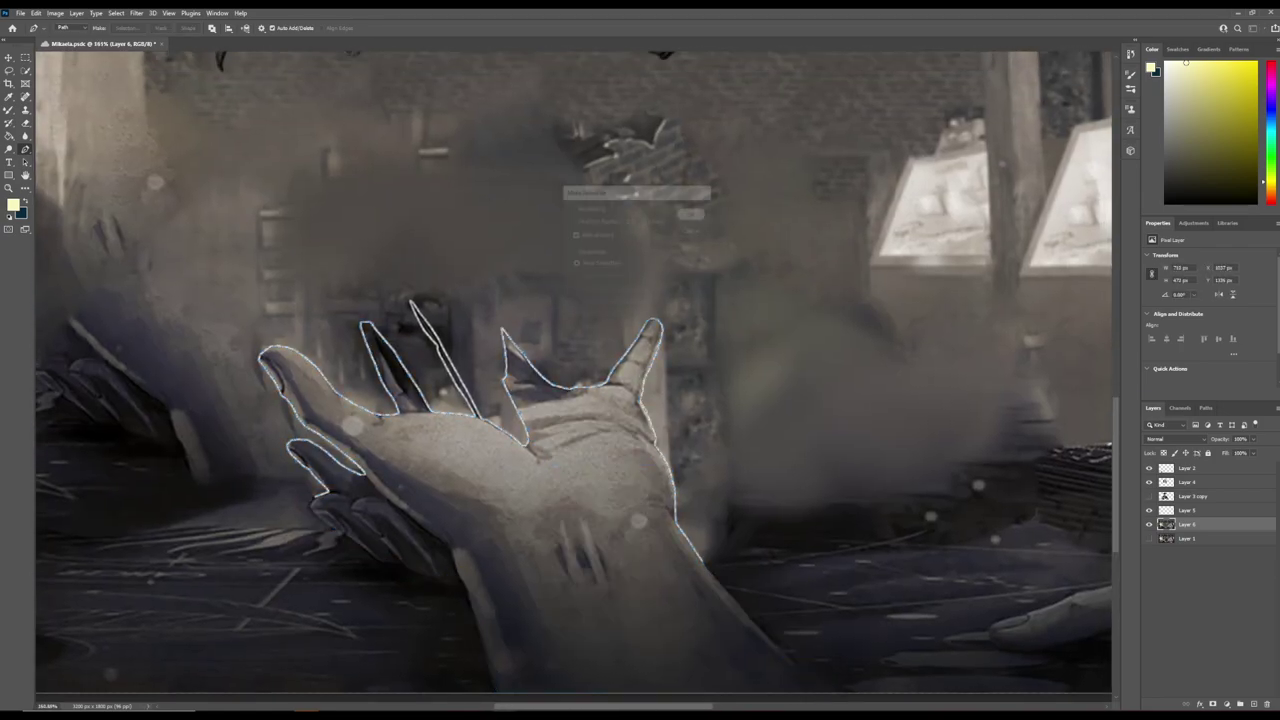
{"action": "key", "text": "Return"}
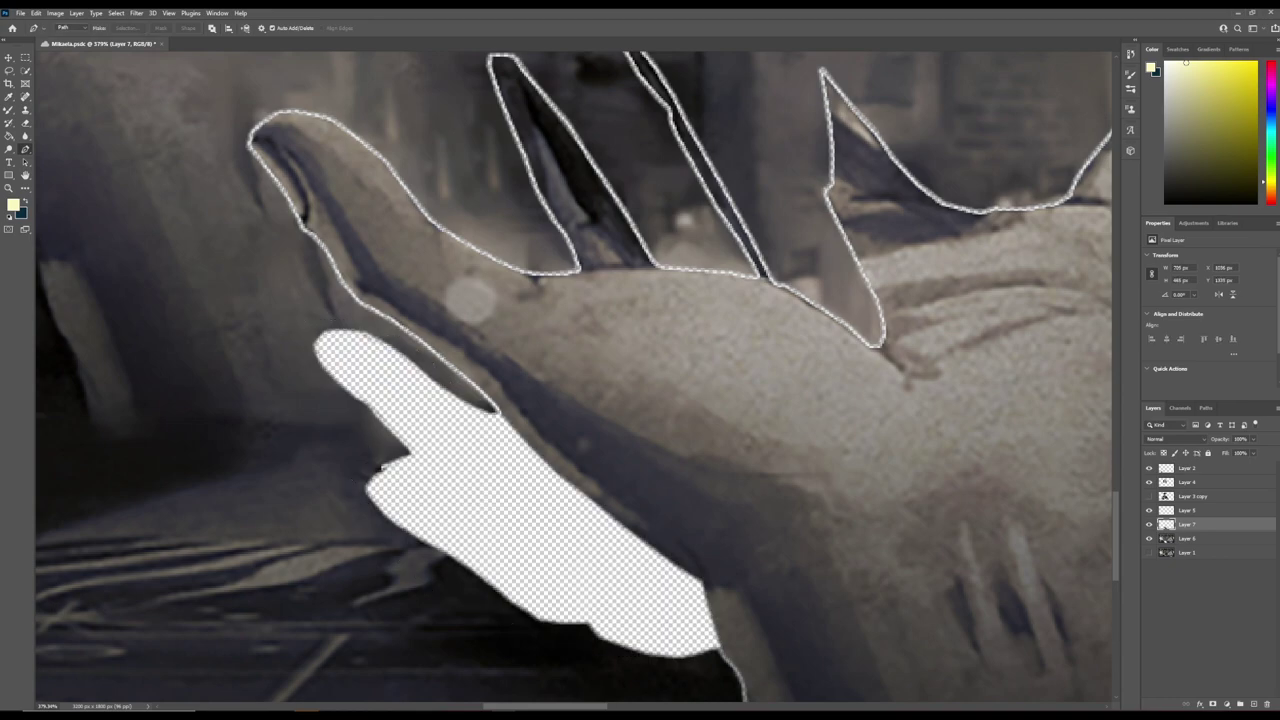
Move the lower fingers' layer beneath the hand layer and make the hand layer active.
{"action": "key", "text": "s"}
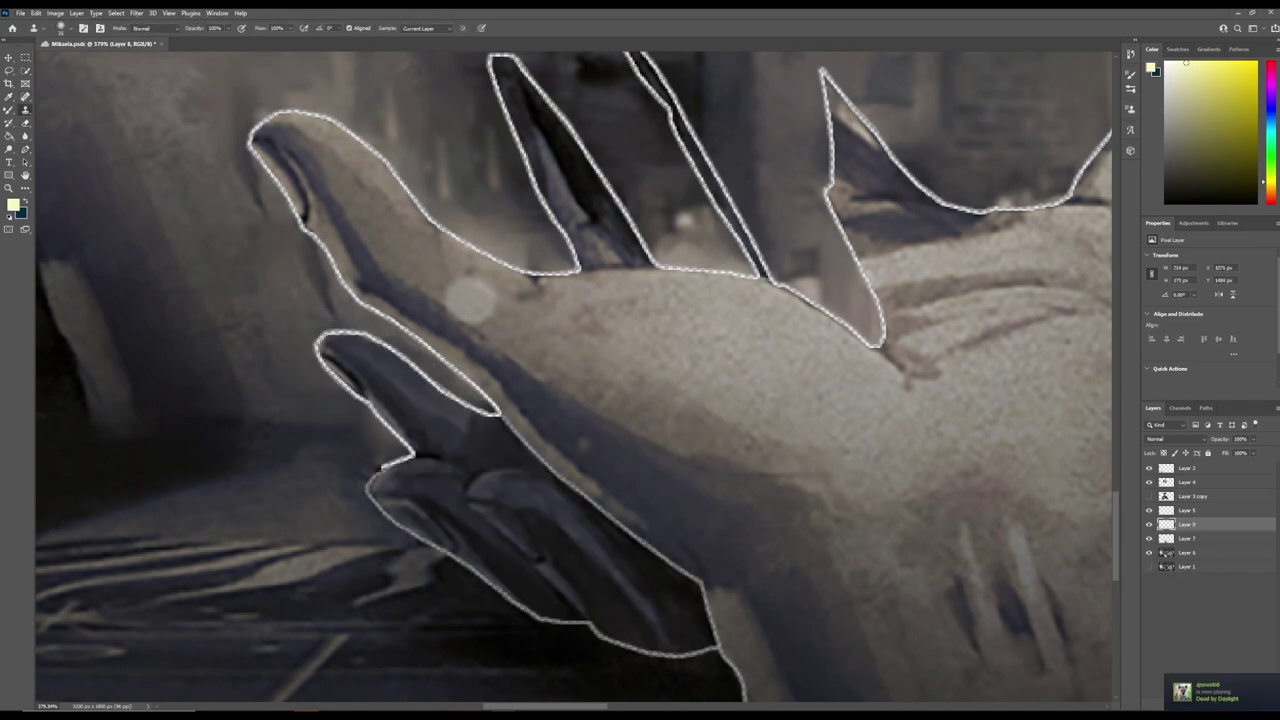
{"action": "key", "text": "ctrl+bracketleft"}
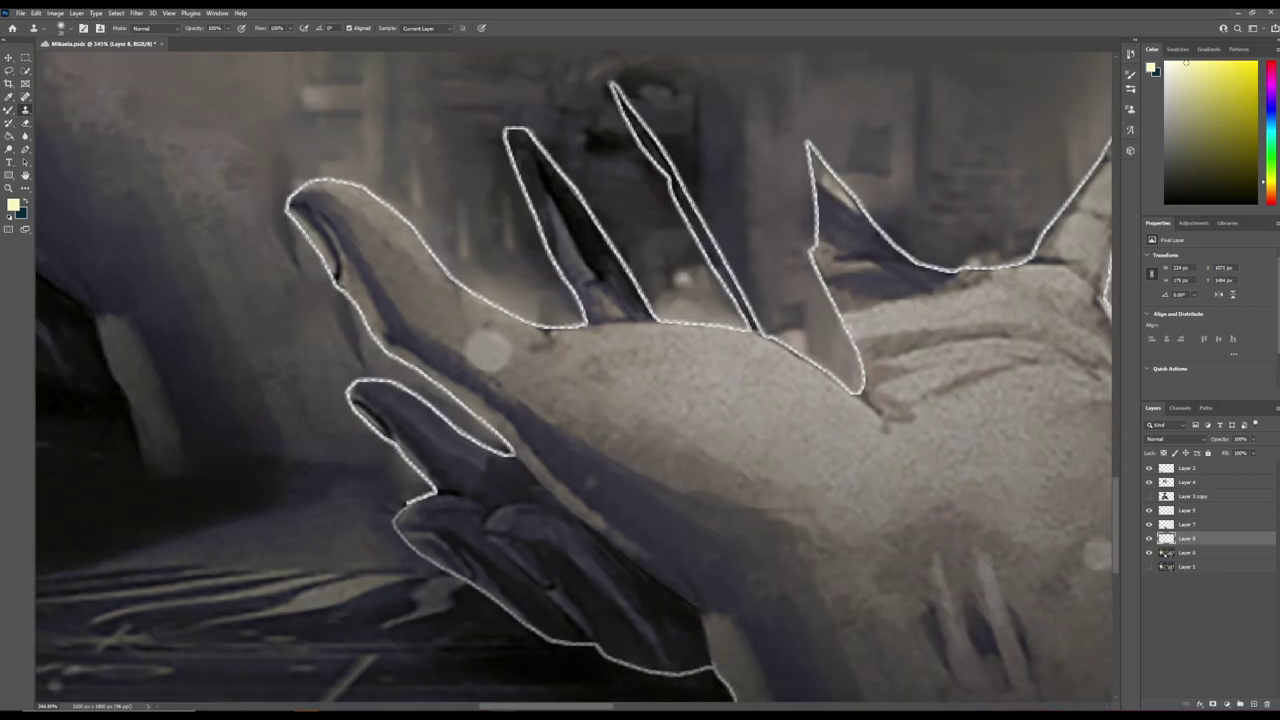
{"action": "key", "text": "alt+bracketright"}
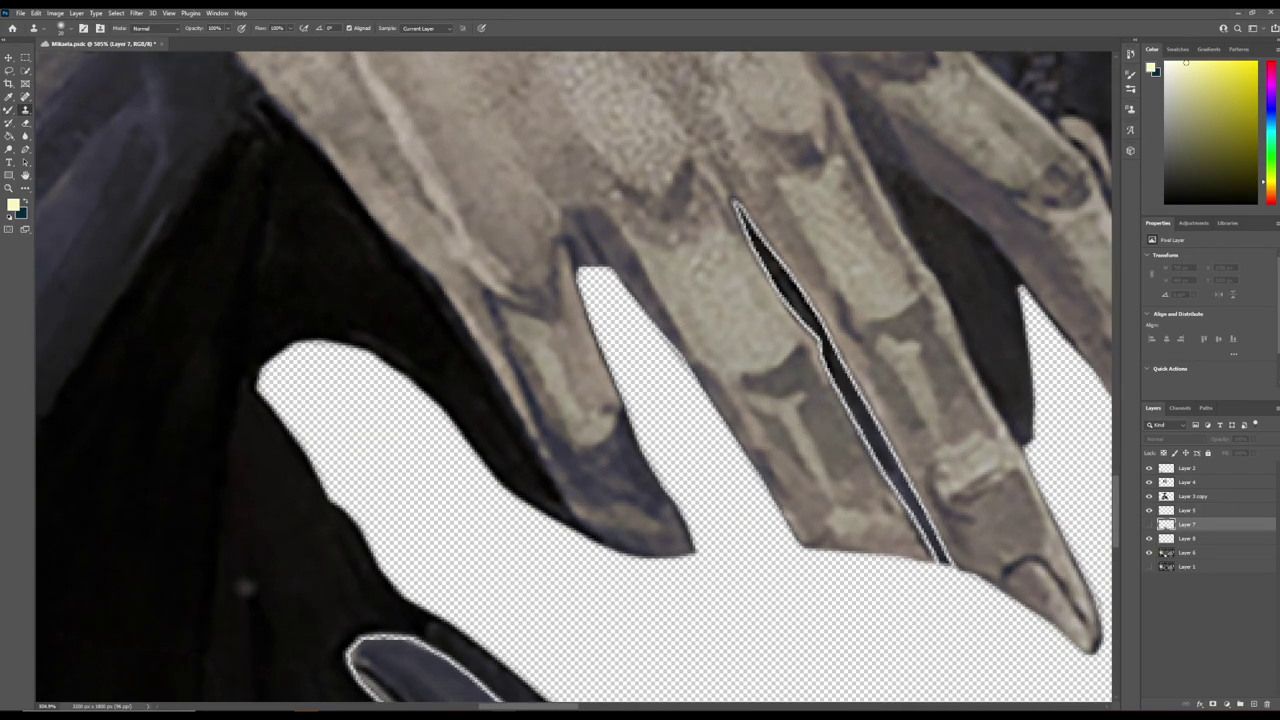
Trace the thumb and upper palm with the Pen tool and cut the selected area onto a separate layer.
{"action": "key", "text": "ctrl+z"}
{"action": "left_click_drag", "start_coordinate": [718, 531], "coordinate": [605, 300]}
{"action": "scroll", "coordinate": [605, 300], "scroll_direction": "down", "scroll_amount": 2}
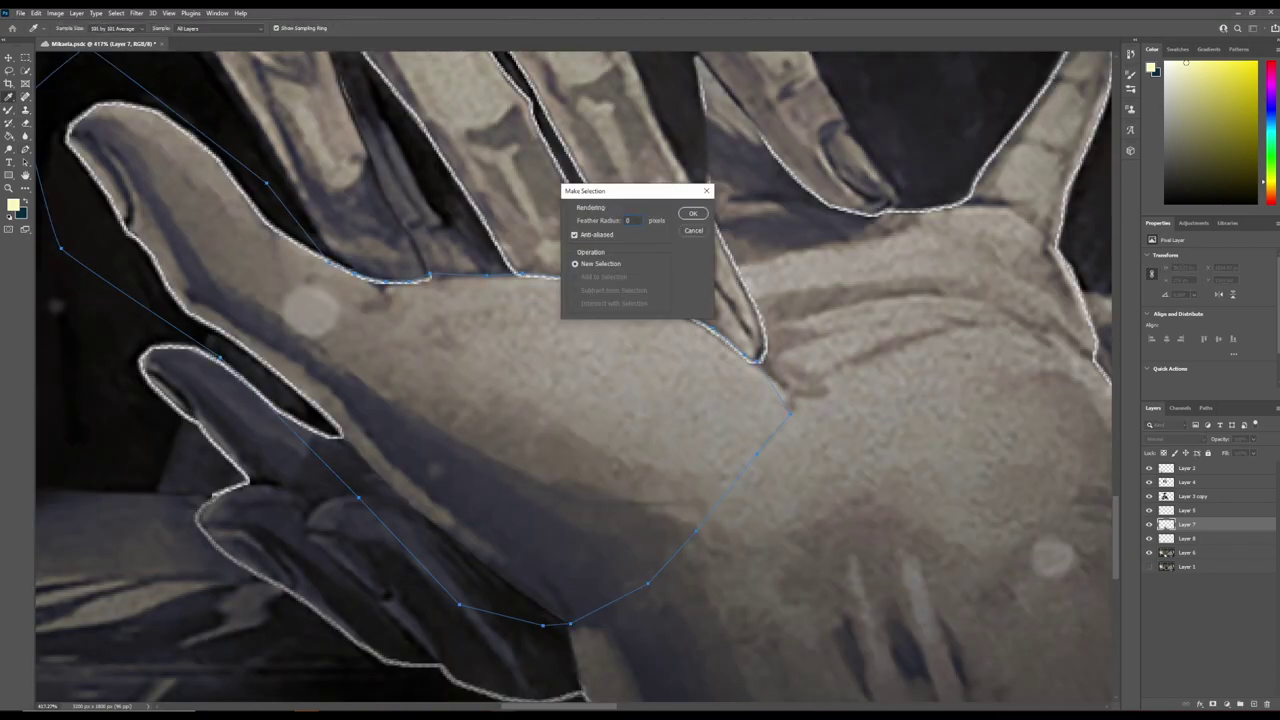
{"action": "key", "text": "Delete"}
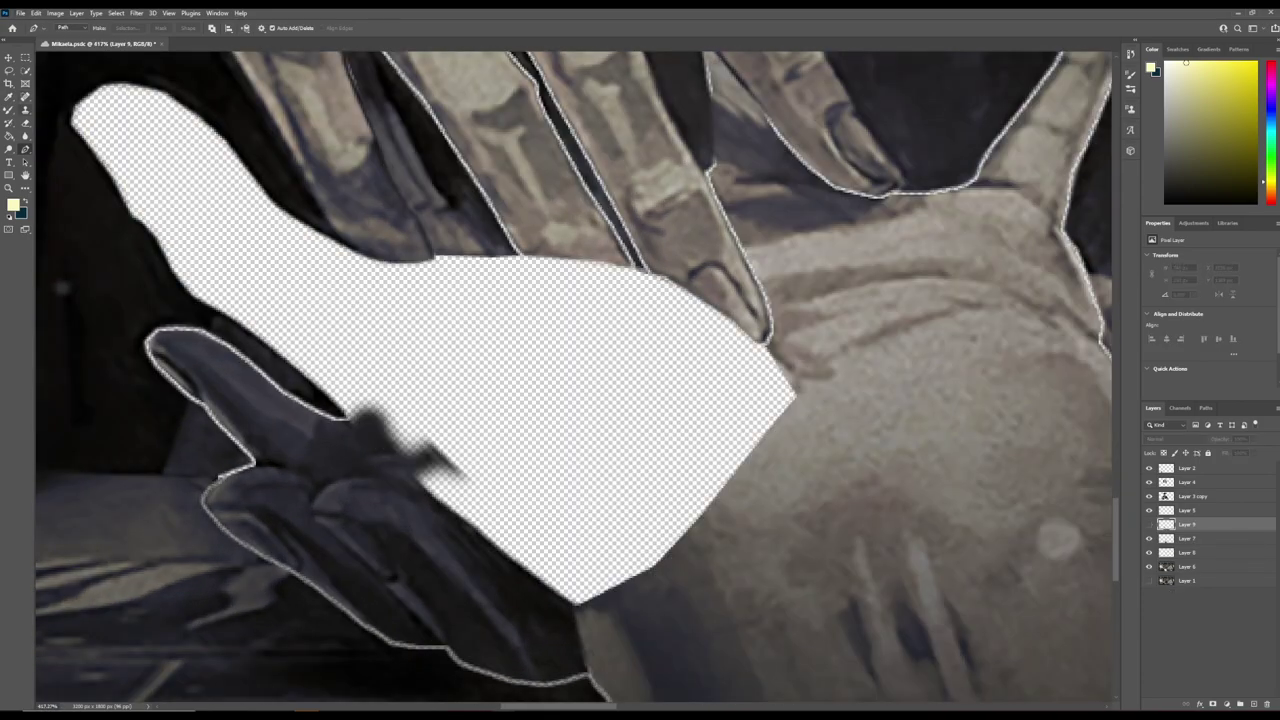
Extend the cut edge of the palm on the hand layer with the Clone Stamp, keeping the thumb layer hidden.
{"action": "key", "text": "s"}
{"action": "left_click", "coordinate": [1186, 538]}
{"action": "mouse_move", "coordinate": [580, 585]}
{"action": "left_mouse_down"}
{"action": "mouse_move", "coordinate": [595, 560]}
{"action": "mouse_move", "coordinate": [710, 485]}
{"action": "mouse_move", "coordinate": [775, 380]}
{"action": "mouse_move", "coordinate": [690, 440]}
{"action": "mouse_move", "coordinate": [650, 450]}
{"action": "left_mouse_up"}
{"action": "scroll", "coordinate": [640, 448], "scroll_direction": "down", "scroll_amount": 3}
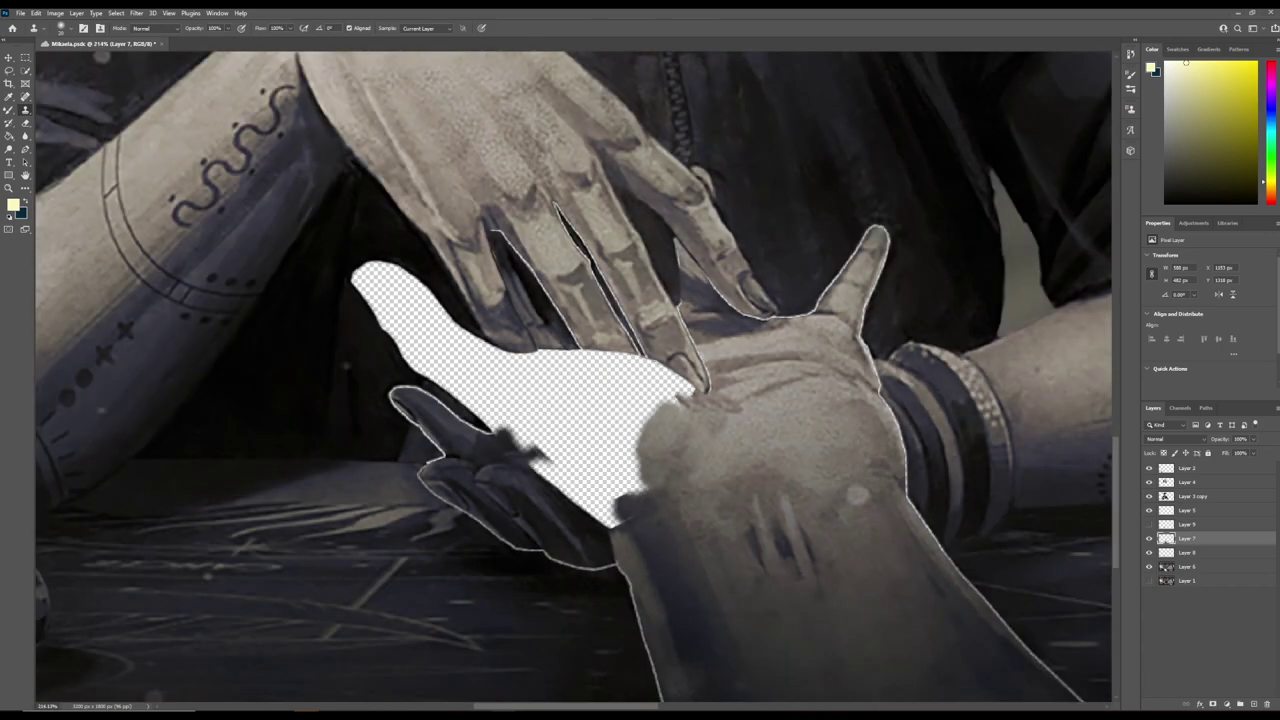
Hide the lower fingers' layer and load its pixels as a selection for filling the background layer.
{"action": "scroll", "coordinate": [574, 376], "scroll_direction": "down", "scroll_amount": 1}
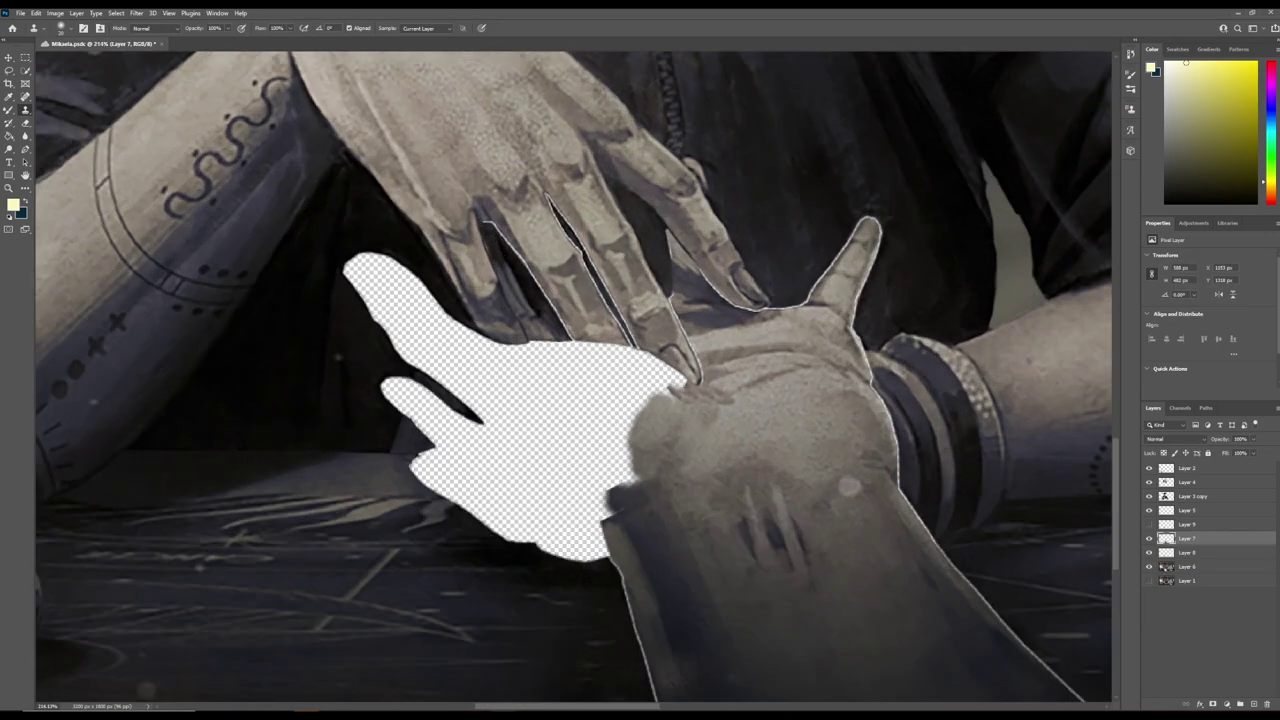
{"action": "scroll", "coordinate": [576, 377], "scroll_direction": "up", "scroll_amount": 1}
{"action": "left_click", "coordinate": [1186, 566]}
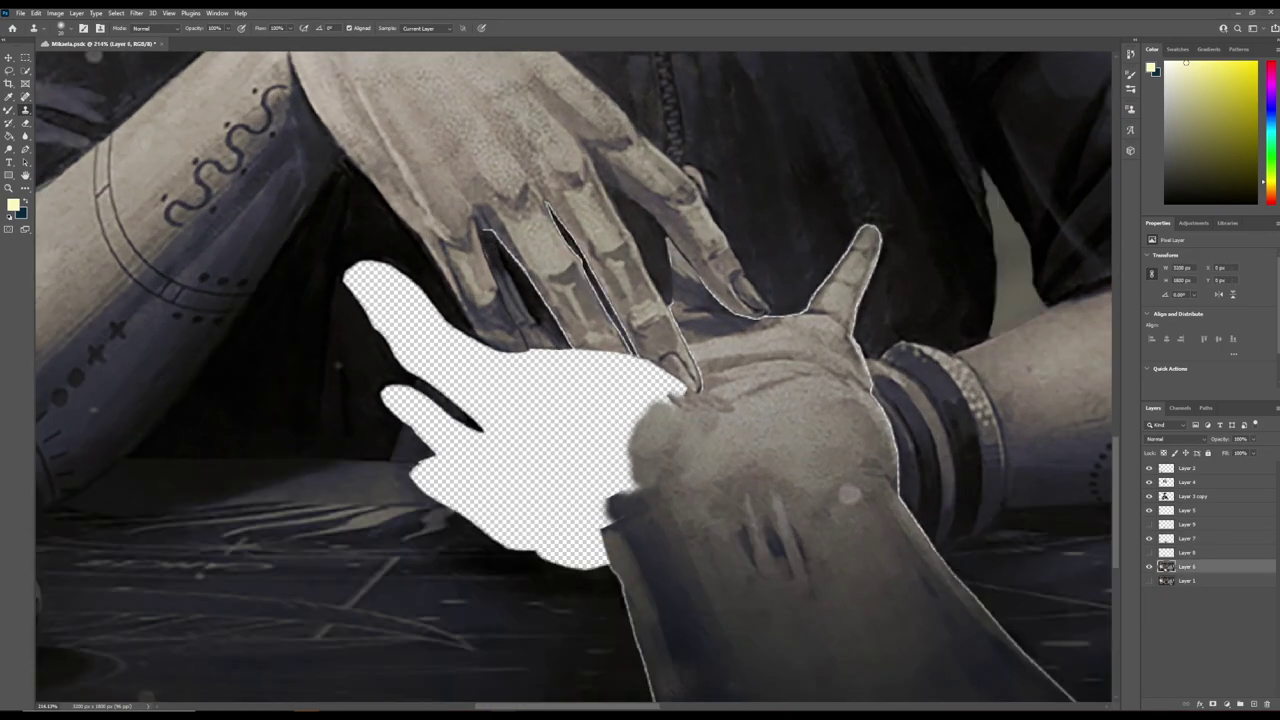
{"action": "scroll", "coordinate": [421, 470], "scroll_direction": "up", "scroll_amount": 1}
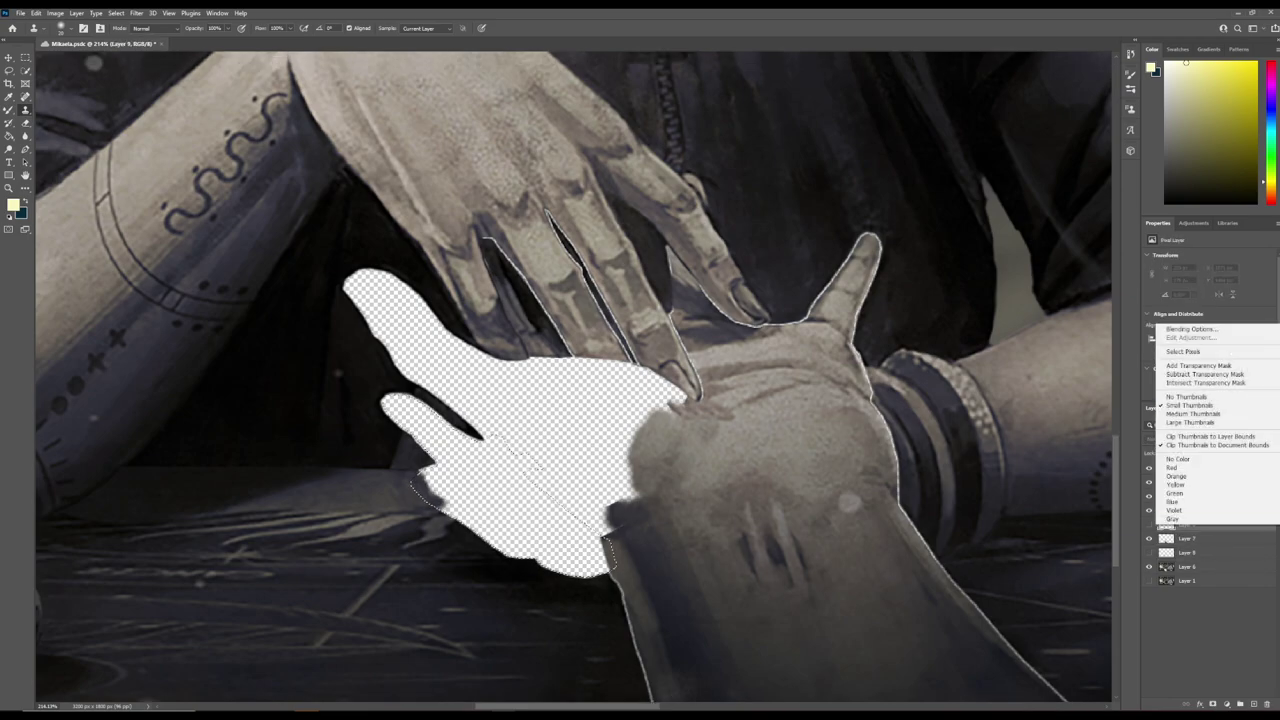
{"action": "scroll", "coordinate": [420, 480], "scroll_direction": "down", "scroll_amount": 2}
Fill the finger-shaped gap in the background with Content-Aware Fill, outputting to a new layer.
{"action": "left_click", "coordinate": [35, 13]}
{"action": "left_click", "coordinate": [70, 170]}
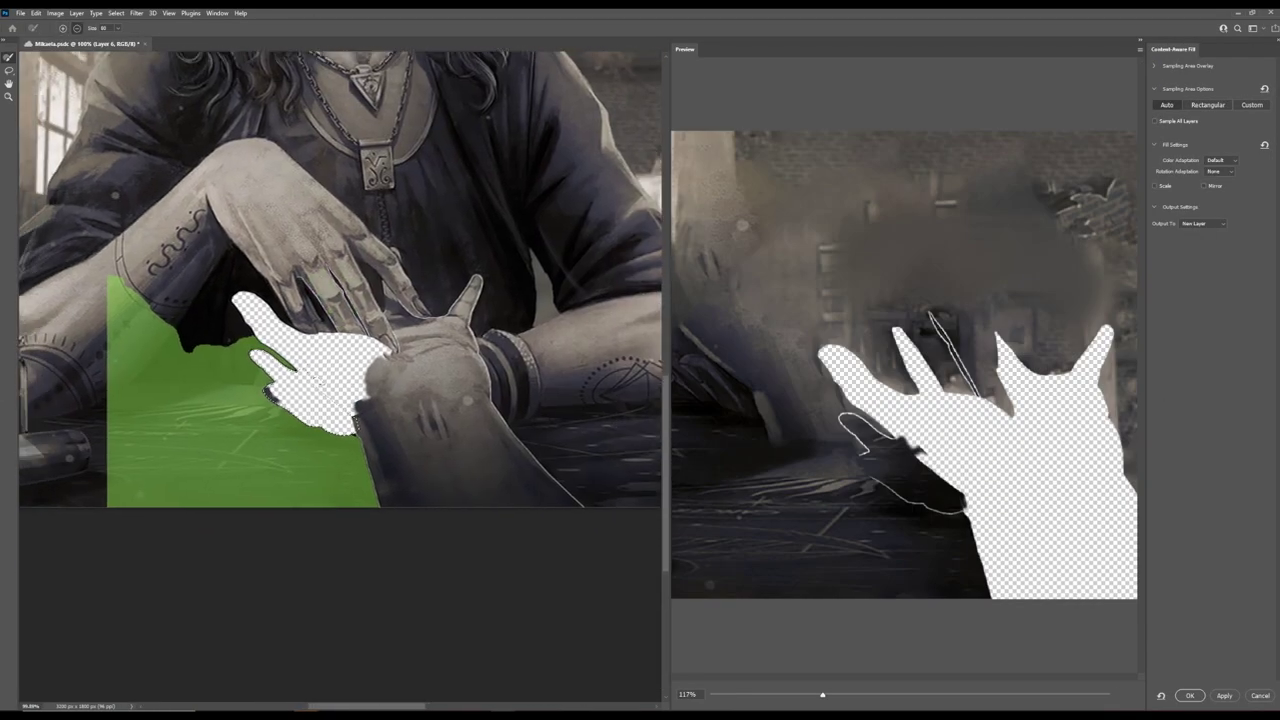
{"action": "left_click", "coordinate": [1240, 690]}
{"action": "scroll", "coordinate": [499, 524], "scroll_direction": "up", "scroll_amount": 4}
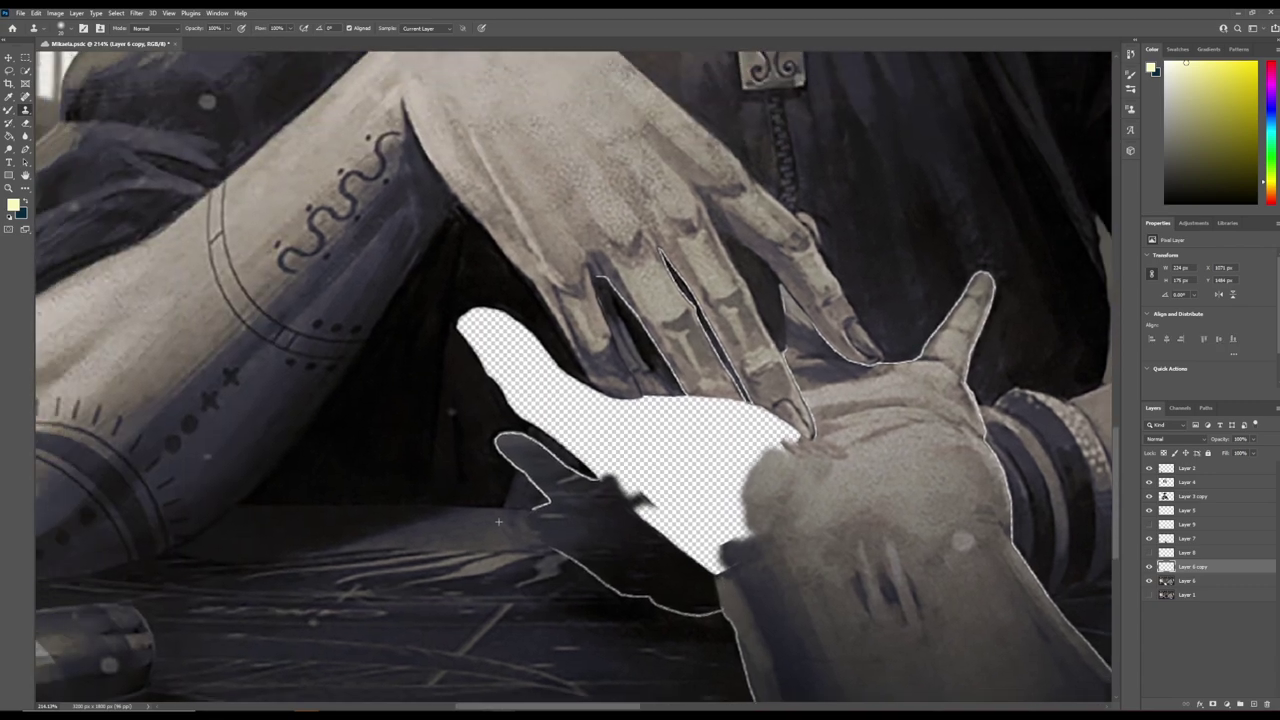
Merge the fill into the background layer and clone over the leftover outline around the upper fingertip.
{"action": "key", "text": "ctrl+e"}
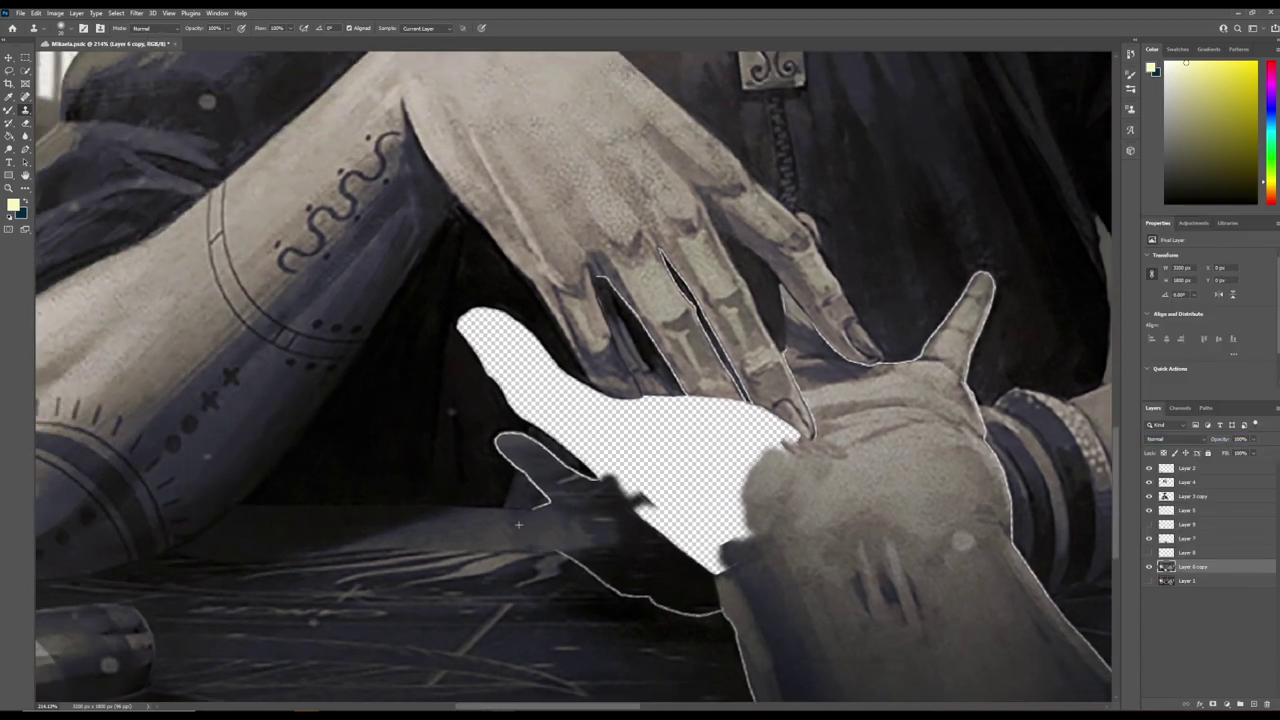
{"action": "left_click", "coordinate": [443, 464]}
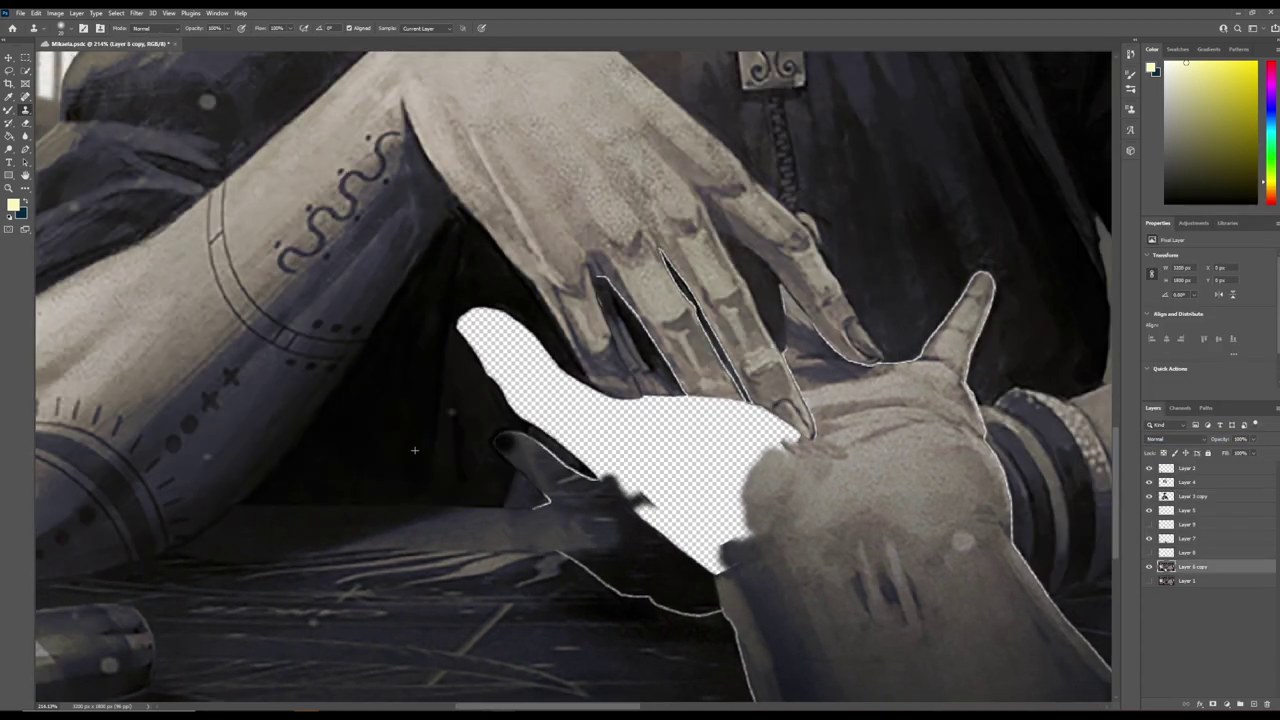
{"action": "scroll", "coordinate": [553, 512], "scroll_direction": "down", "scroll_amount": 4}
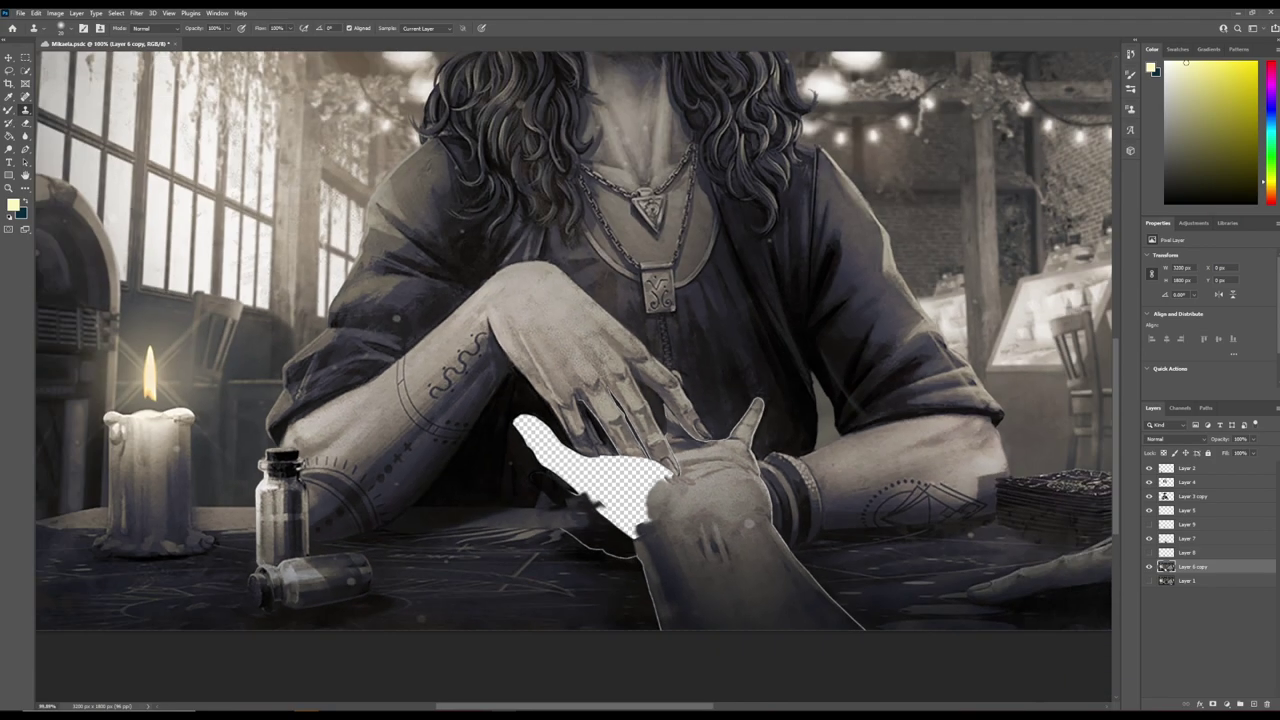
Hide the foreground hand layer and clone table texture inward along the forearm gap on the background layer.
{"action": "key", "text": "alt+bracketright"}
{"action": "key", "text": "ctrl+comma"}
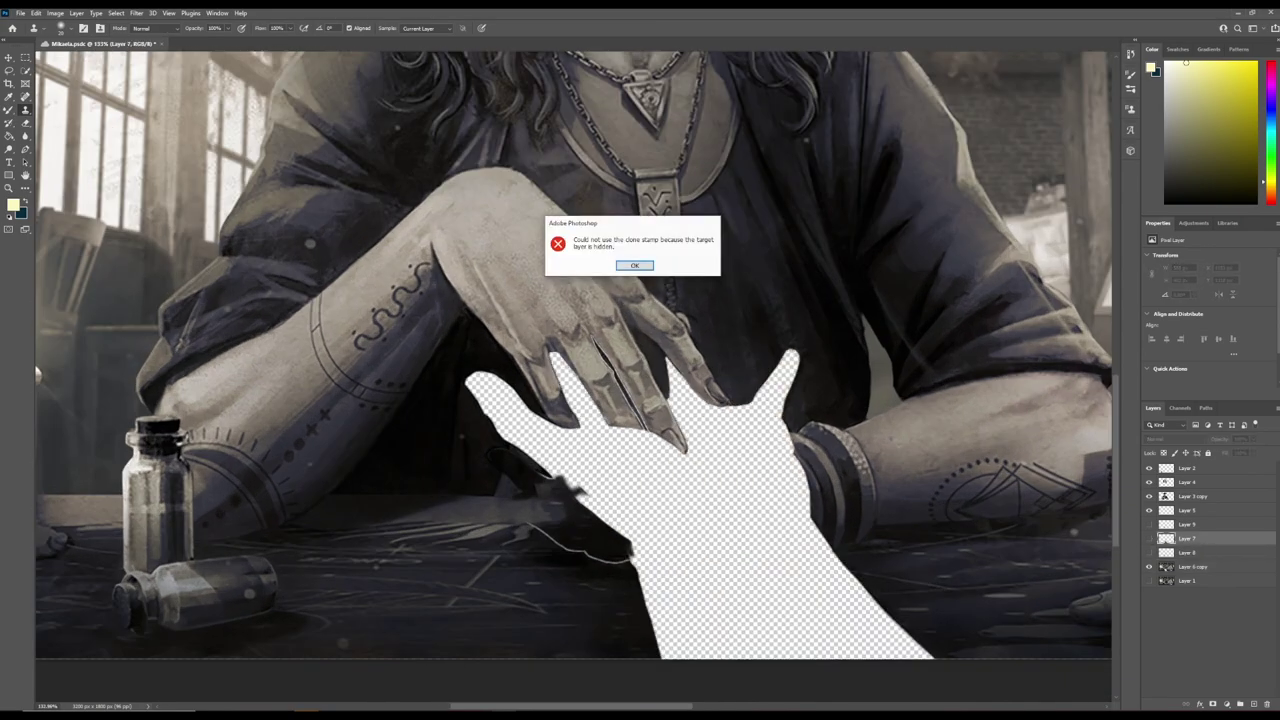
{"action": "key", "text": "Return"}
{"action": "key", "text": "alt+bracketleft"}
{"action": "left_click_drag", "start_coordinate": [631, 591], "coordinate": [695, 610]}
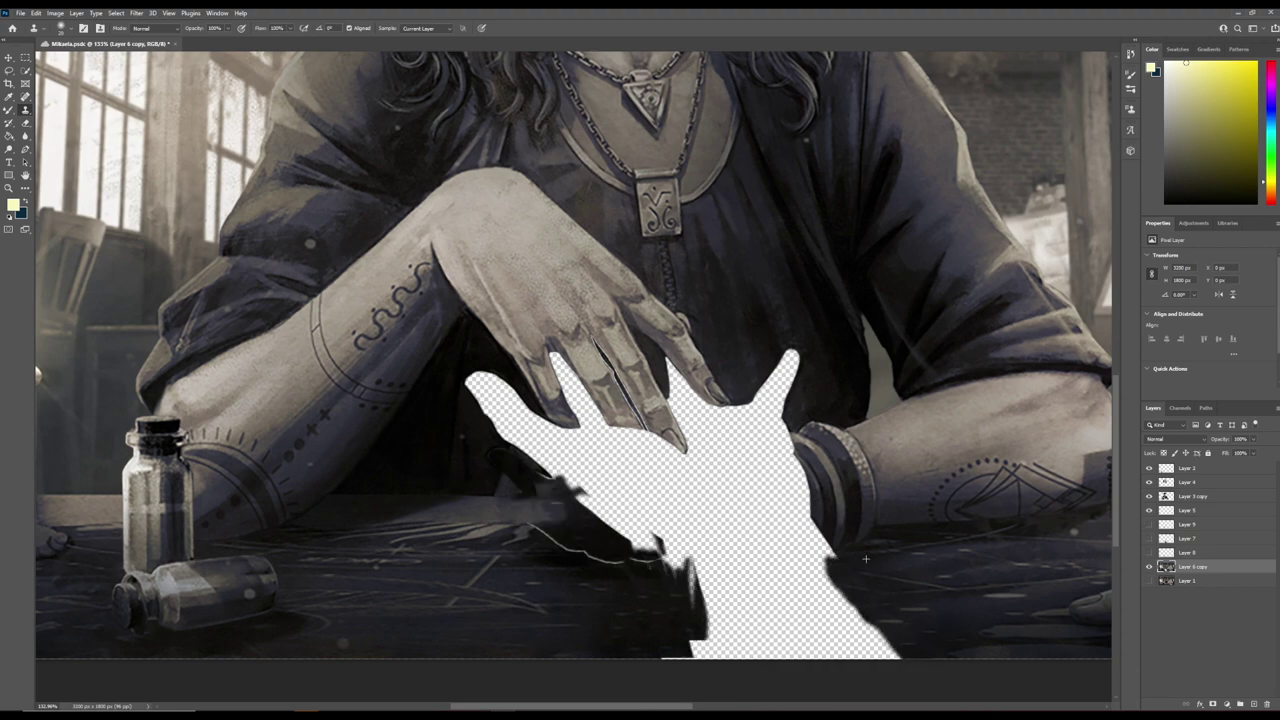
Extend the bracelets' cut edge on the woman layer with the Clone Stamp and move that layer below the hand layers.
{"action": "left_click", "coordinate": [838, 490], "text": "ctrl"}
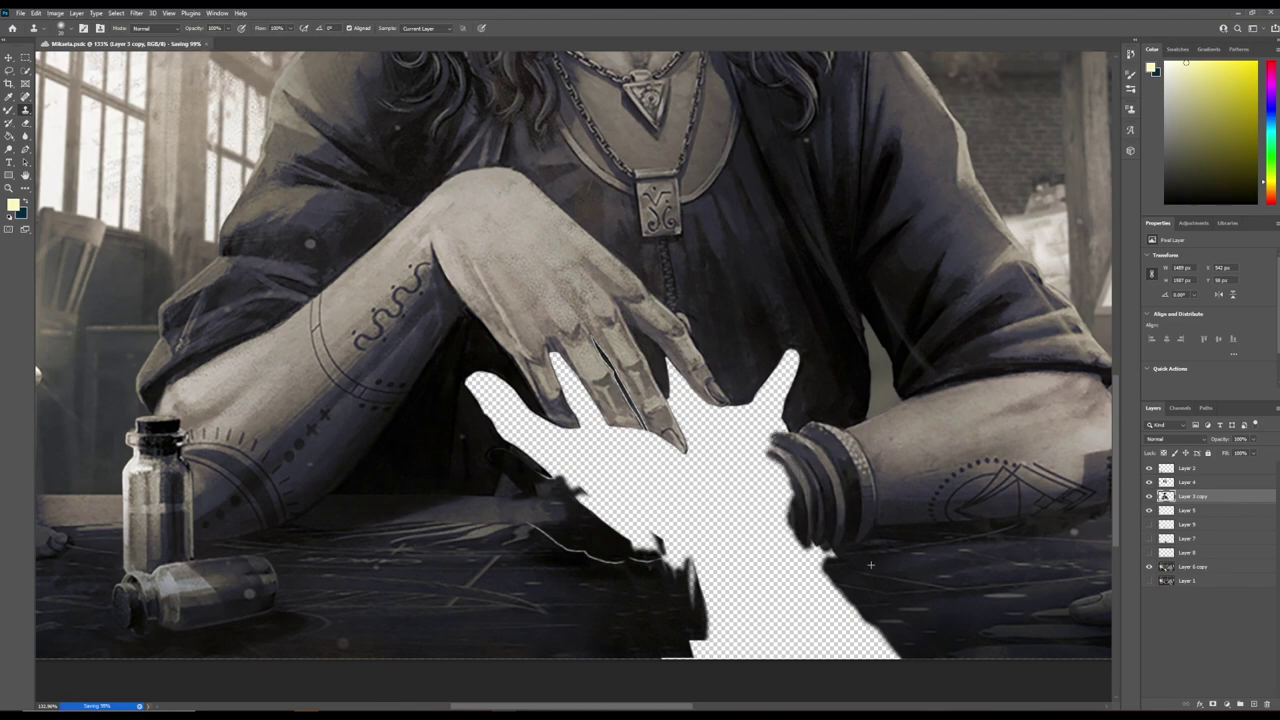
{"action": "key", "text": "ctrl+bracketleft"}
{"action": "key", "text": "ctrl+bracketleft"}
{"action": "key", "text": "ctrl+bracketleft"}
{"action": "scroll", "coordinate": [650, 400], "scroll_direction": "up", "scroll_amount": 3}
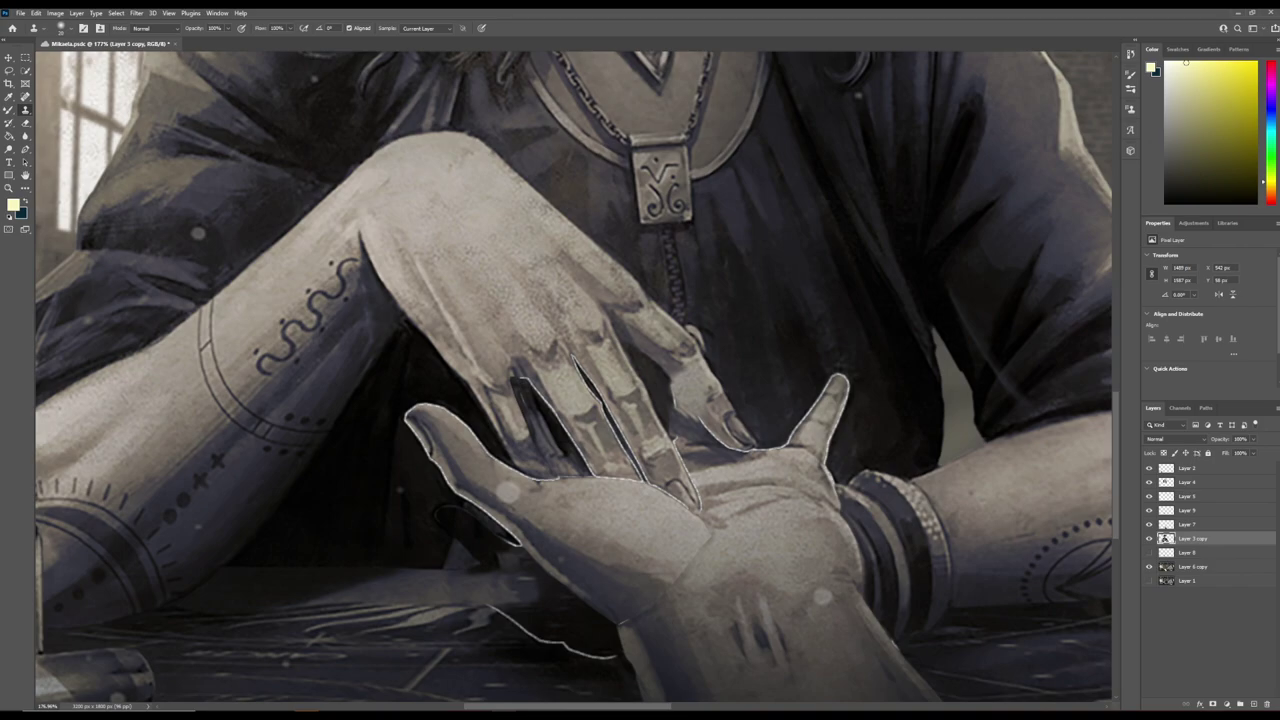
Trace a Pen path from the sleeve along the upper edge of the woman's forearm and hand, continuing around the outermost fingertip.
{"action": "scroll", "coordinate": [576, 380], "scroll_direction": "up", "scroll_amount": 5}
{"action": "key", "text": "p"}
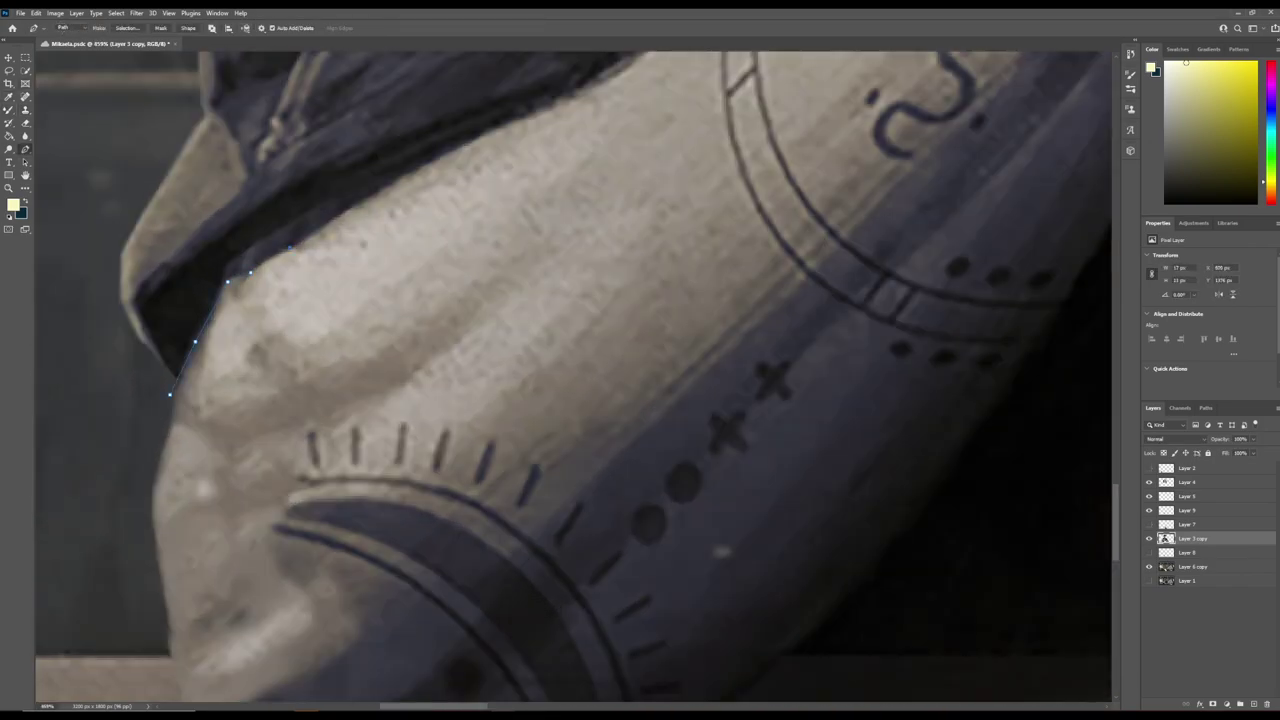
{"action": "scroll", "coordinate": [573, 376], "scroll_direction": "up", "scroll_amount": 10}
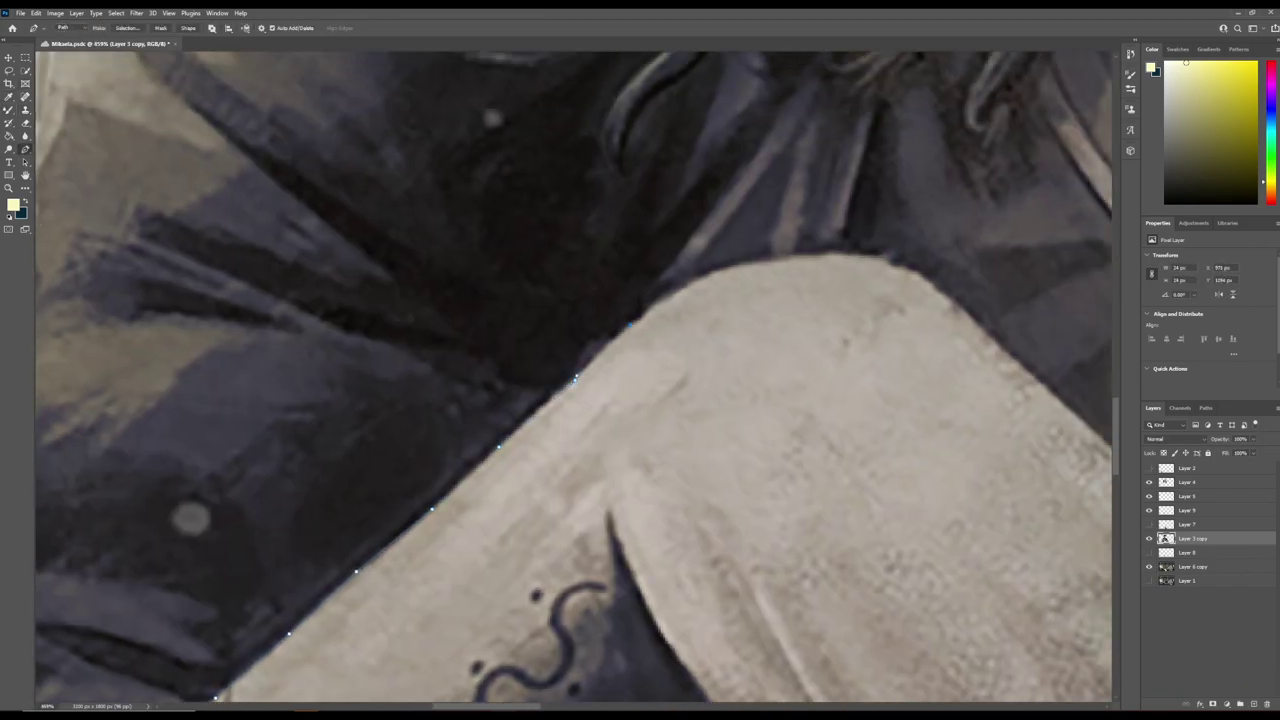
{"action": "scroll", "coordinate": [573, 380], "scroll_direction": "down", "scroll_amount": 10}
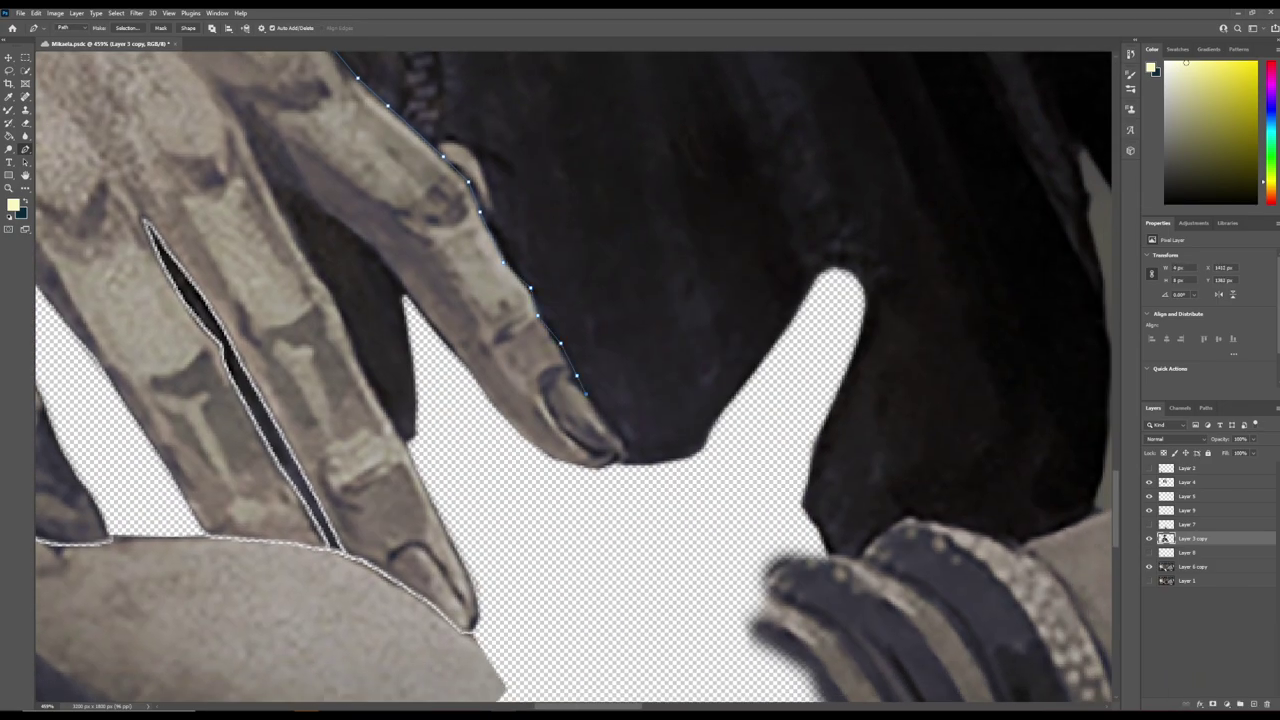
{"action": "scroll", "coordinate": [576, 380], "scroll_direction": "down", "scroll_amount": 5}
{"action": "scroll", "coordinate": [616, 594], "scroll_direction": "up", "scroll_amount": 5}
{"action": "left_click_drag", "start_coordinate": [733, 610], "coordinate": [616, 594]}
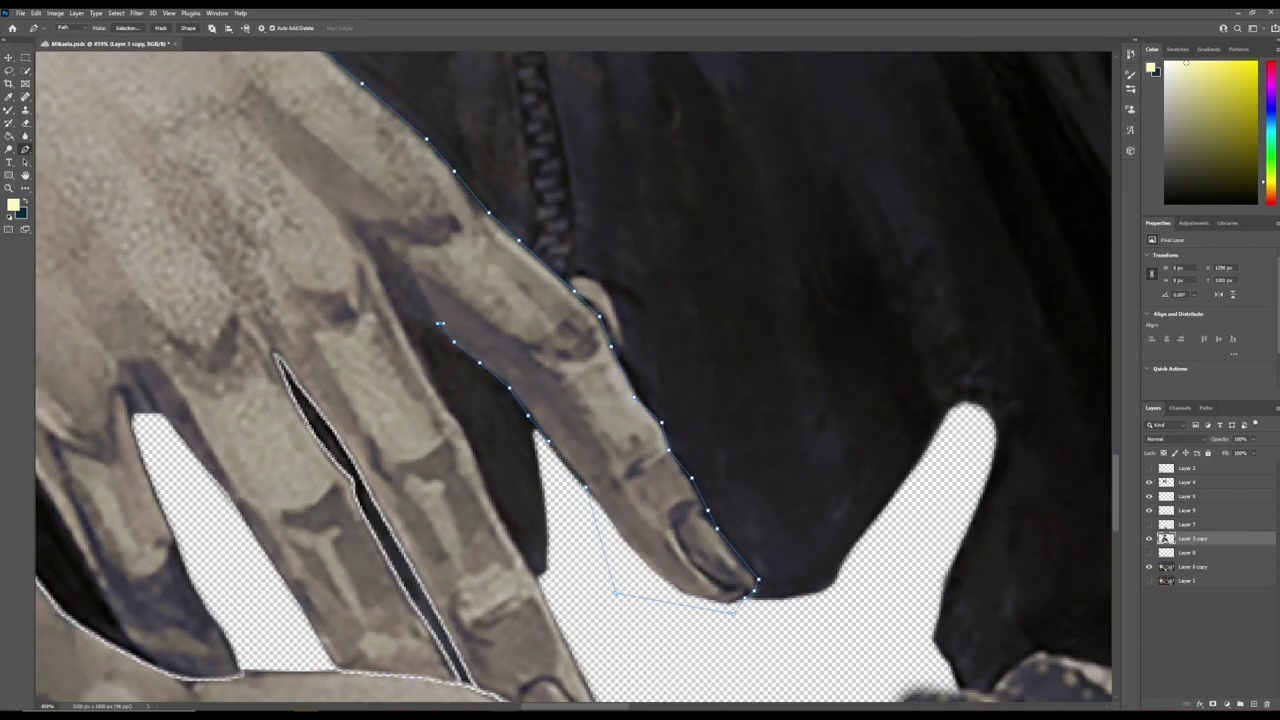
Complete the path around the remaining fingers and the forearm's underside, and separate the arm onto its own layer.
{"action": "scroll", "coordinate": [576, 380], "scroll_direction": "up", "scroll_amount": 10}
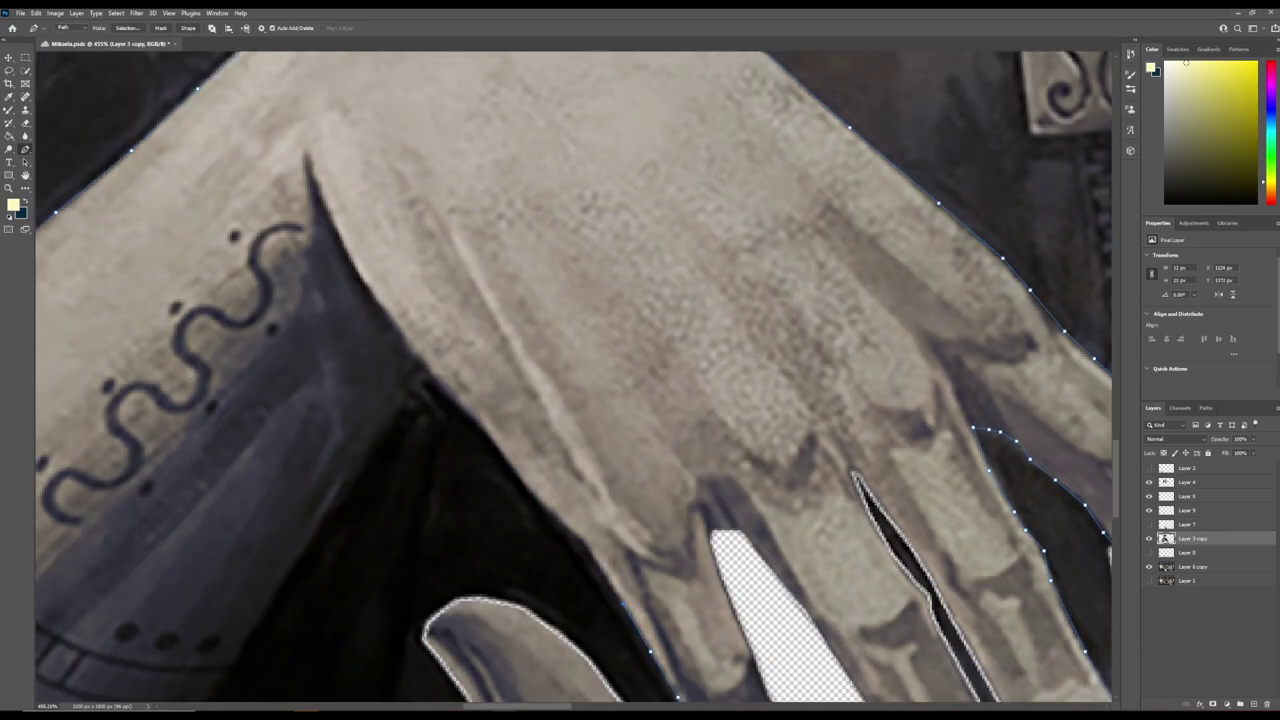
{"action": "key", "text": "ctrl+plus"}
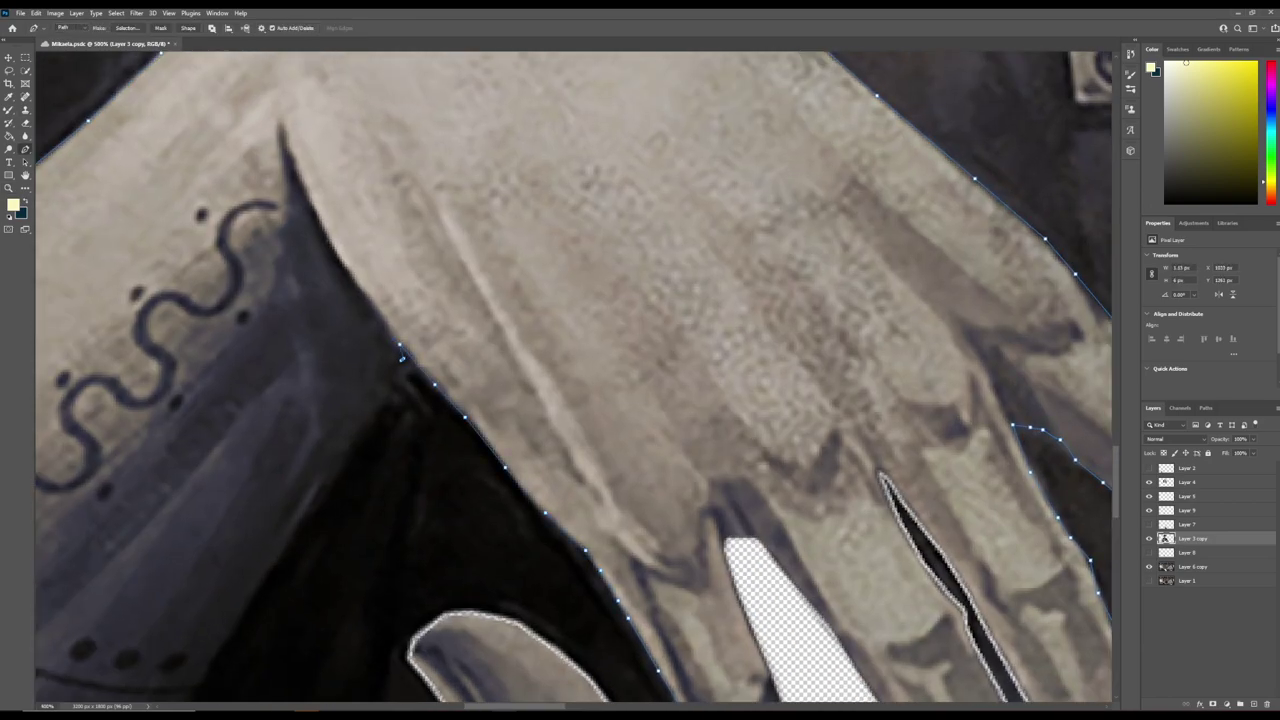
{"action": "scroll", "coordinate": [401, 357], "scroll_direction": "down", "scroll_amount": 6}
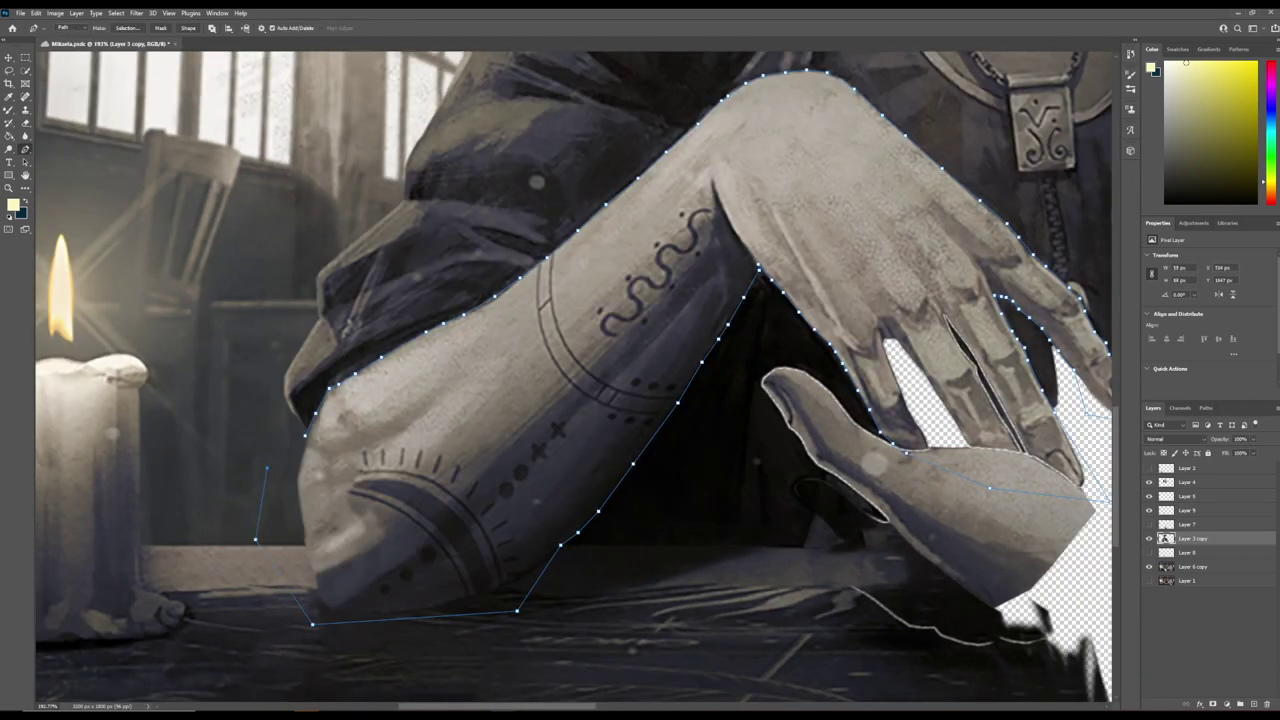
{"action": "right_click", "coordinate": [266, 467]}
{"action": "key", "text": "Return"}
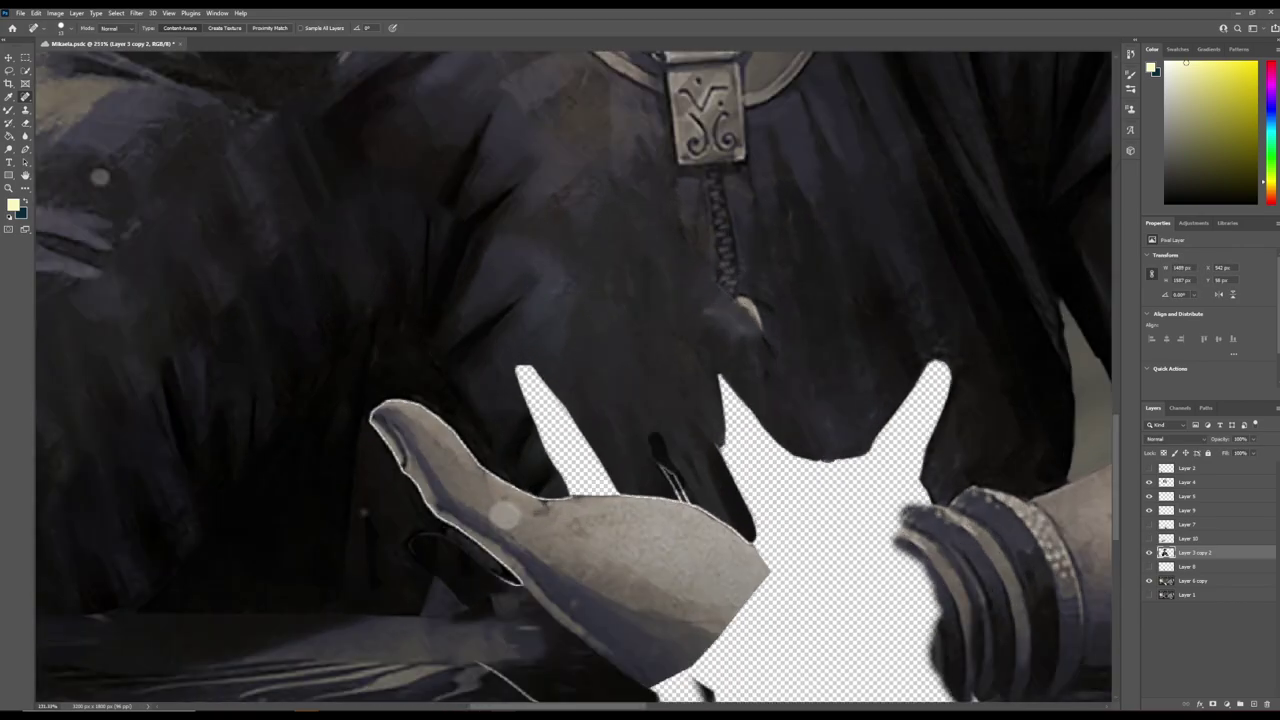
Clone shirt fabric over the leftover finger edges on the woman layer where the arm was cut out.
{"action": "scroll", "coordinate": [536, 698], "scroll_direction": "down", "scroll_amount": 3}
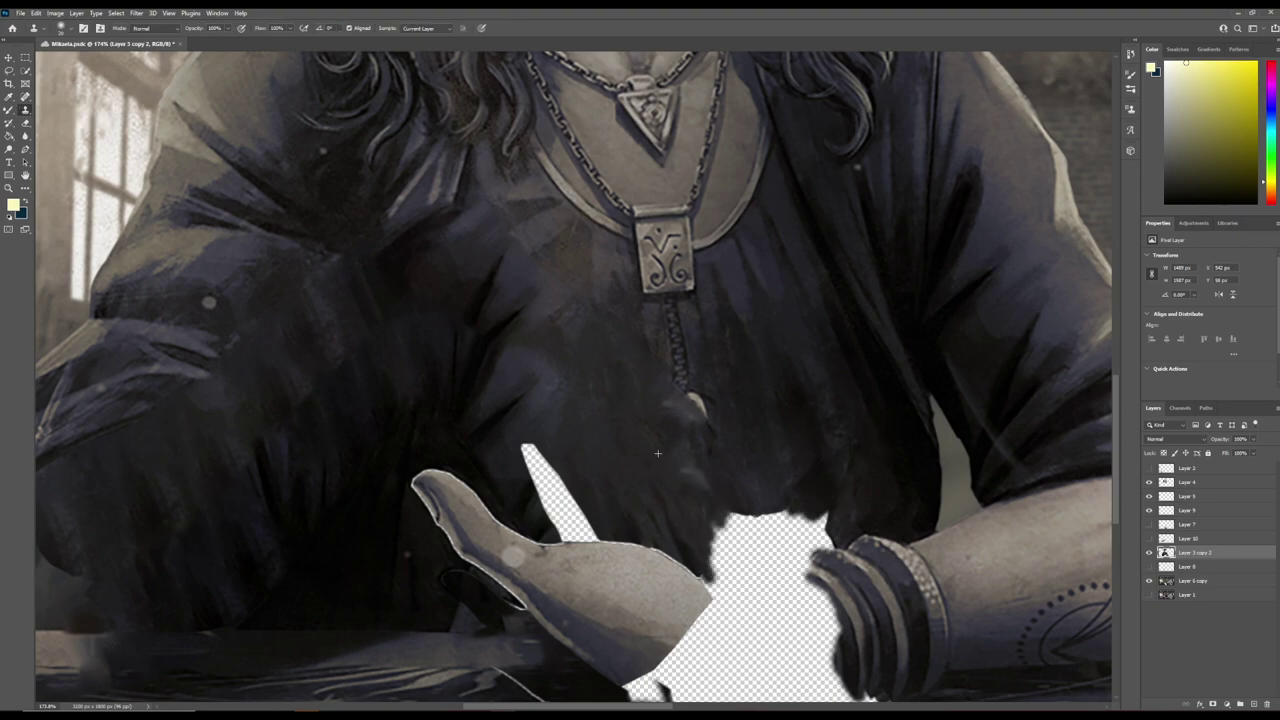
{"action": "scroll", "coordinate": [719, 464], "scroll_direction": "down", "scroll_amount": 2}
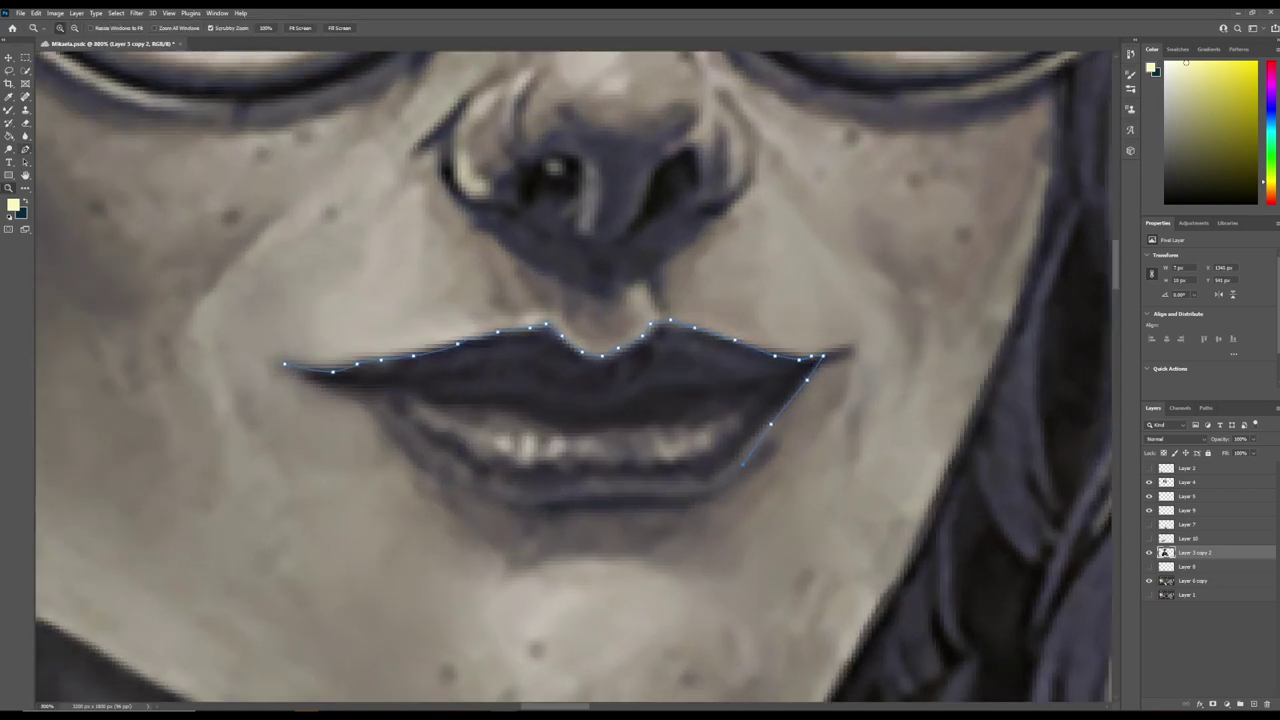
Cut the pen-outlined lips onto their own layer, expand the selection, and fill the mouth gap with Content-Aware Fill.
{"action": "key", "text": "Return"}
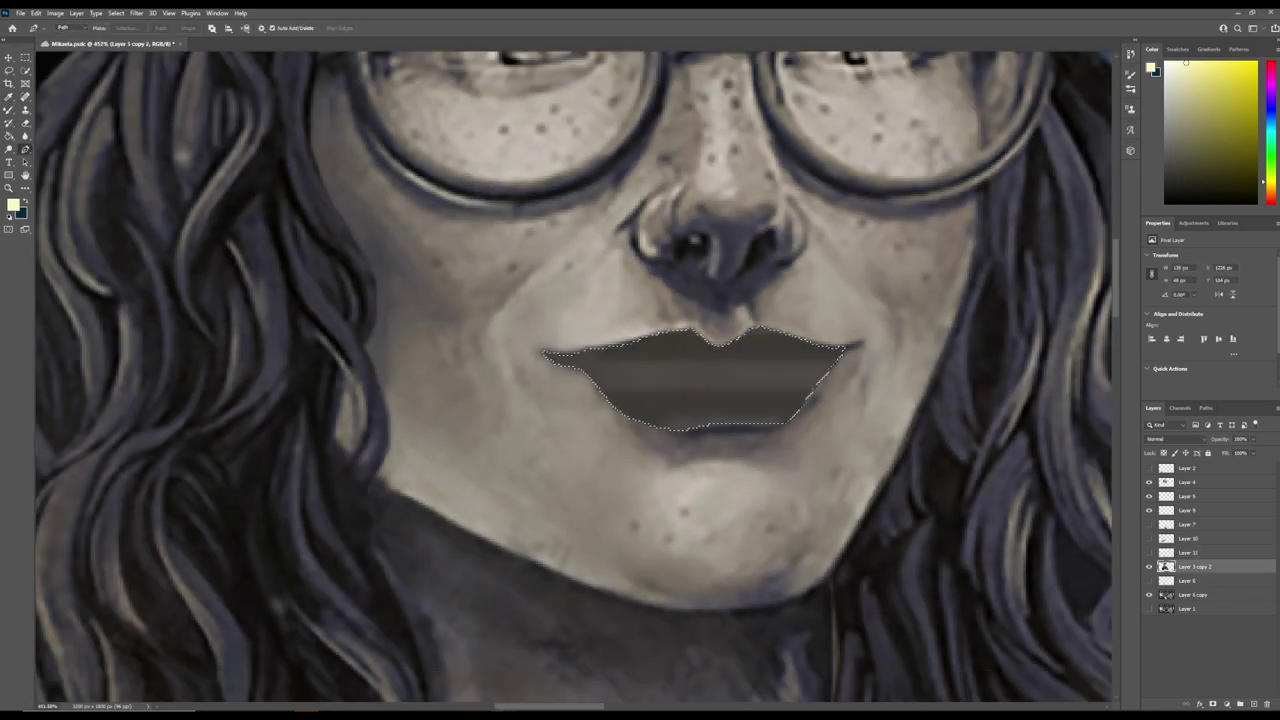
{"action": "left_click", "coordinate": [116, 13]}
{"action": "left_click", "coordinate": [190, 200]}
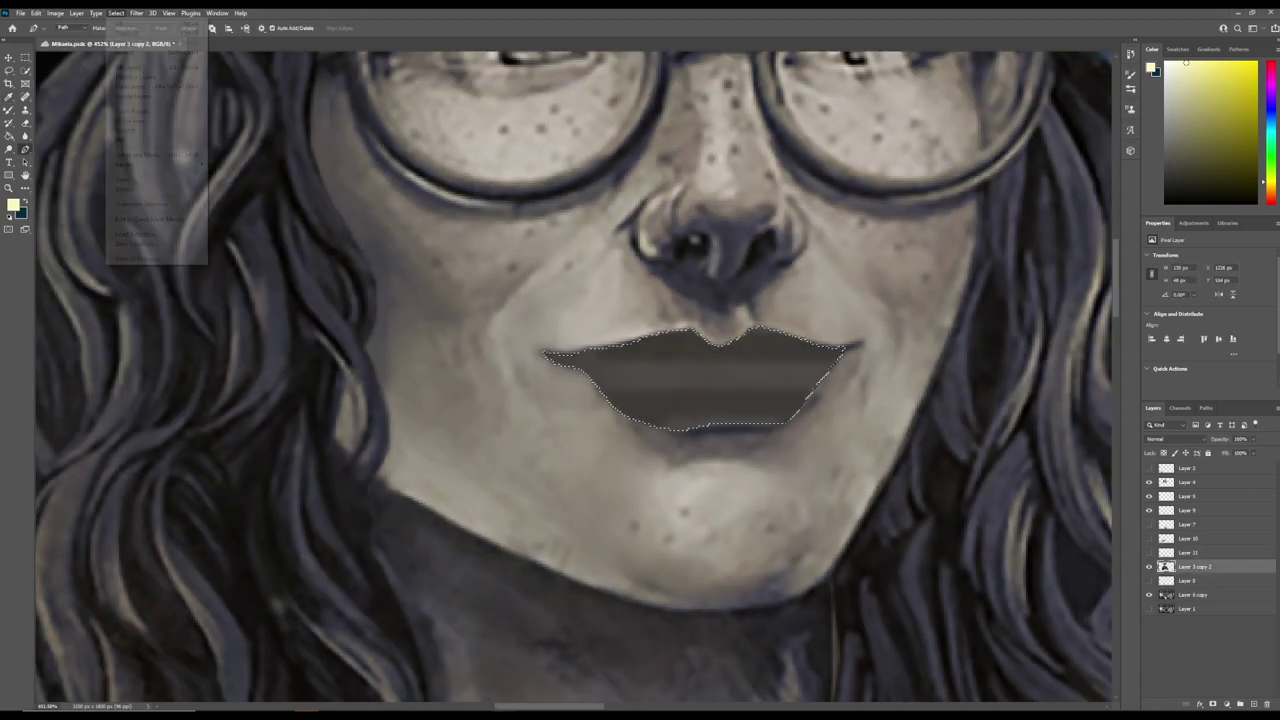
{"action": "key", "text": "Return"}
{"action": "left_click", "coordinate": [35, 13]}
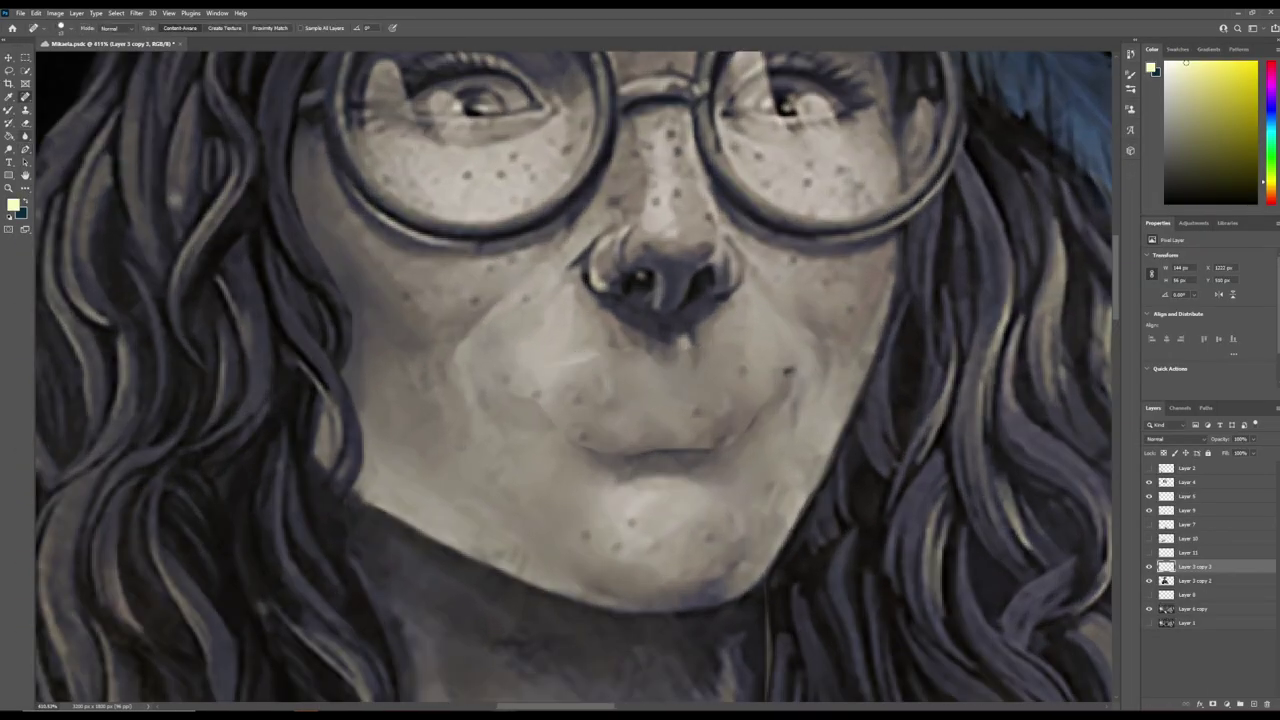
Blend the filled mouth area with the Mixer Brush and merge the fill layer with the woman layer.
{"action": "key", "text": "b"}
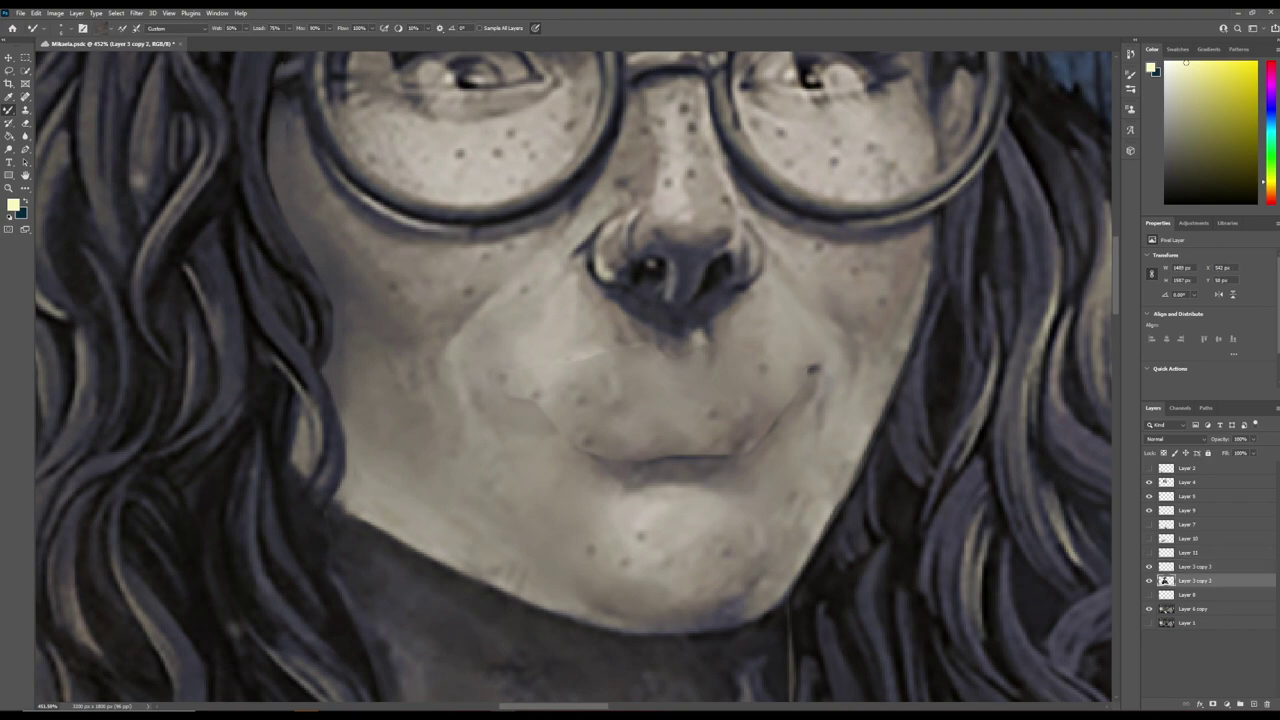
{"action": "right_click", "coordinate": [1190, 566]}
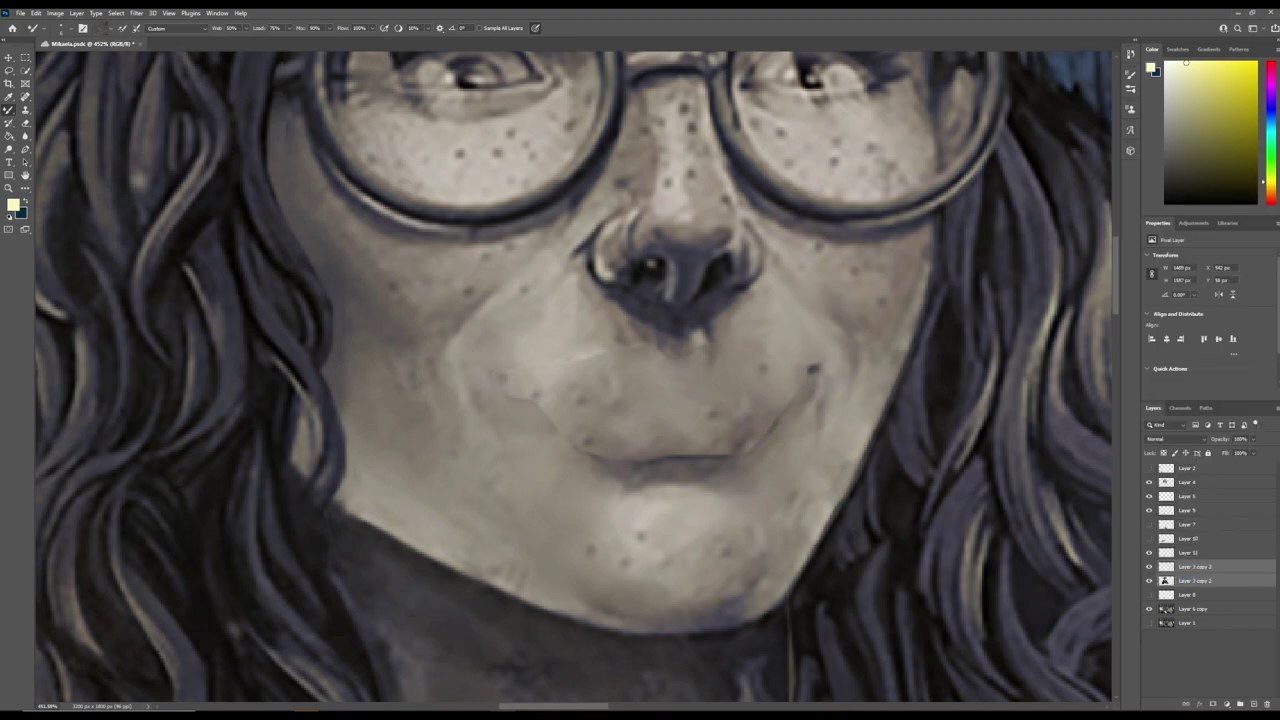
{"action": "left_click", "coordinate": [1174, 203]}
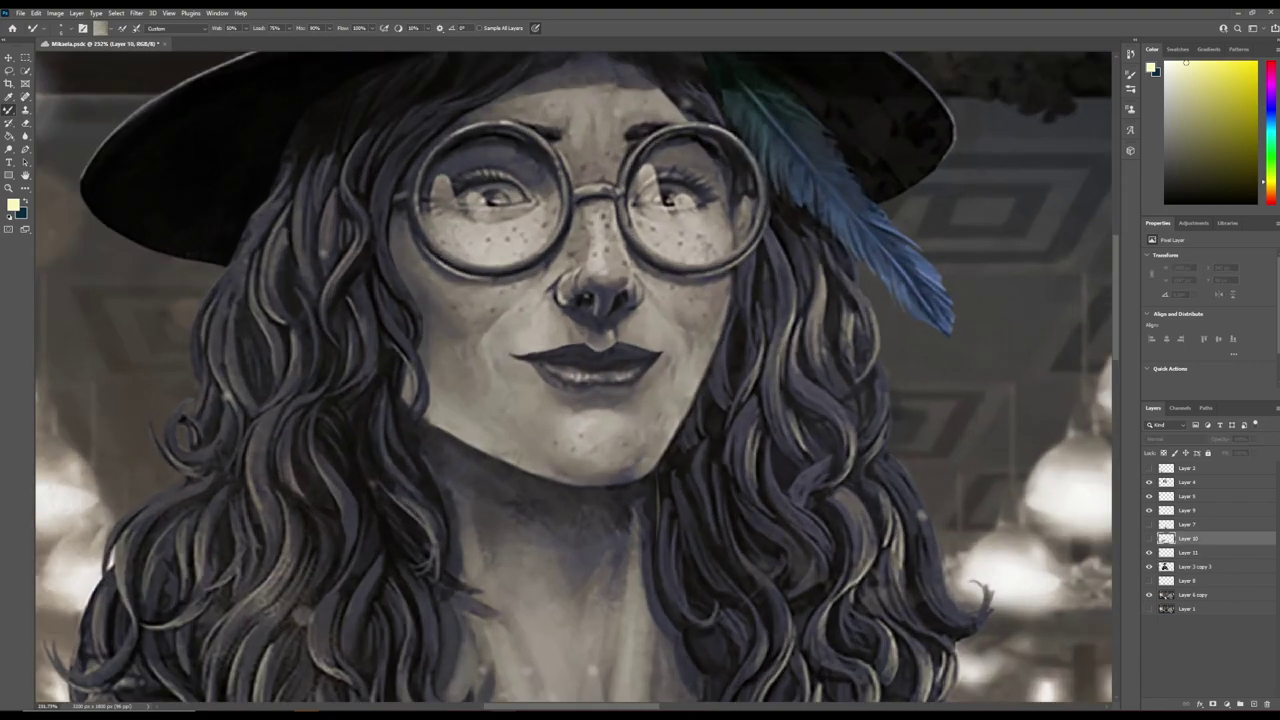
Add a Color Balance adjustment layer above the lips layer and give the lips a Color Overlay effect.
{"action": "key", "text": "alt+bracketright"}
{"action": "key", "text": "ctrl+l"}
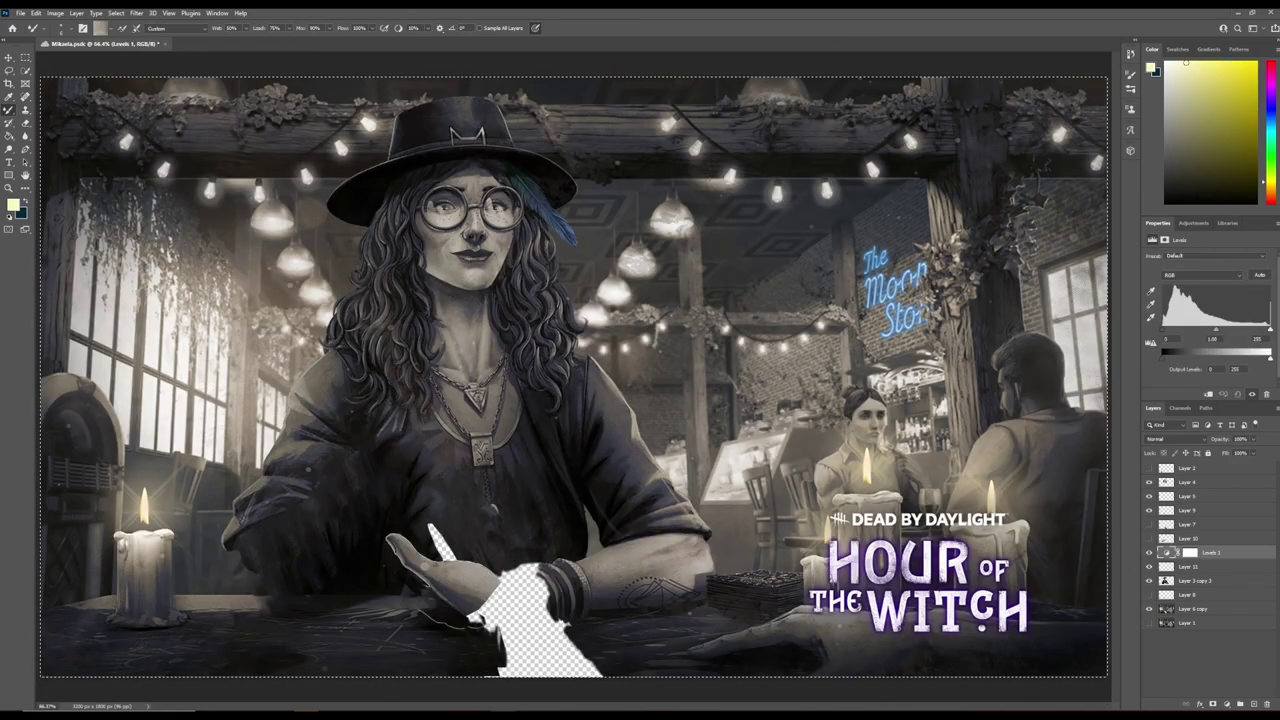
{"action": "left_click", "coordinate": [1188, 566]}
{"action": "left_click", "coordinate": [1210, 552]}
{"action": "key", "text": "Return"}
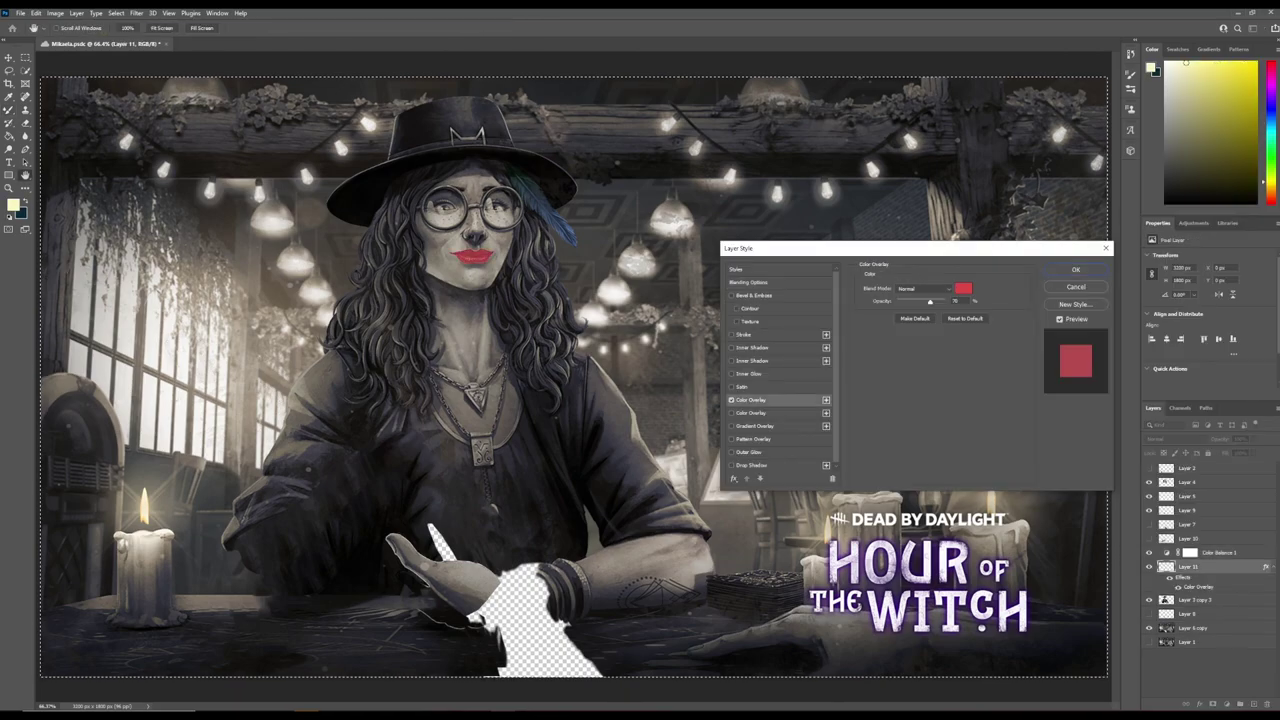
Set the lips' Color Overlay to dark red 440104 and apply the layer style.
{"action": "left_click", "coordinate": [963, 288]}
{"action": "type", "text": "5c0000"}
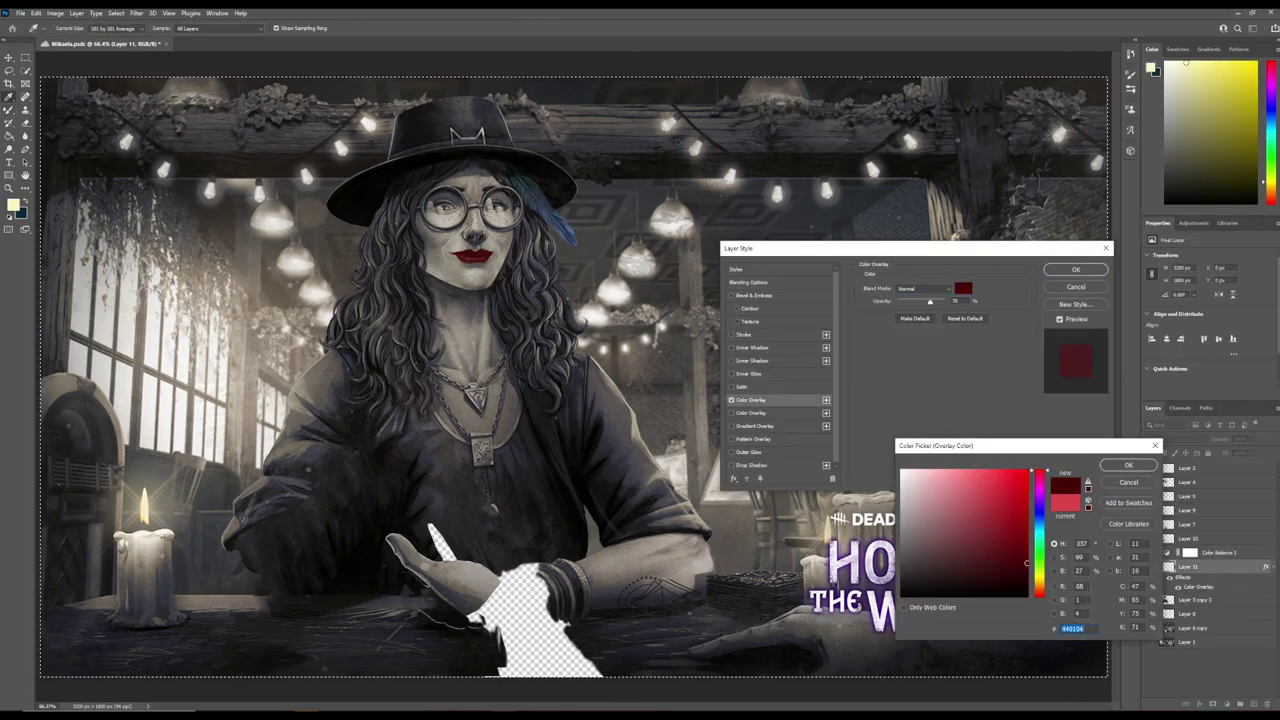
{"action": "key", "text": "Return"}
{"action": "type", "text": "10"}
{"action": "key", "text": "Return"}
Merge the recoloured lips layer down into the woman layer.
{"action": "scroll", "coordinate": [430, 210], "scroll_direction": "up", "scroll_amount": 3}
{"action": "scroll", "coordinate": [430, 210], "scroll_direction": "down", "scroll_amount": 3}
{"action": "scroll", "coordinate": [500, 470], "scroll_direction": "up", "scroll_amount": 3}
{"action": "key", "text": "b"}
{"action": "right_click", "coordinate": [1190, 566]}
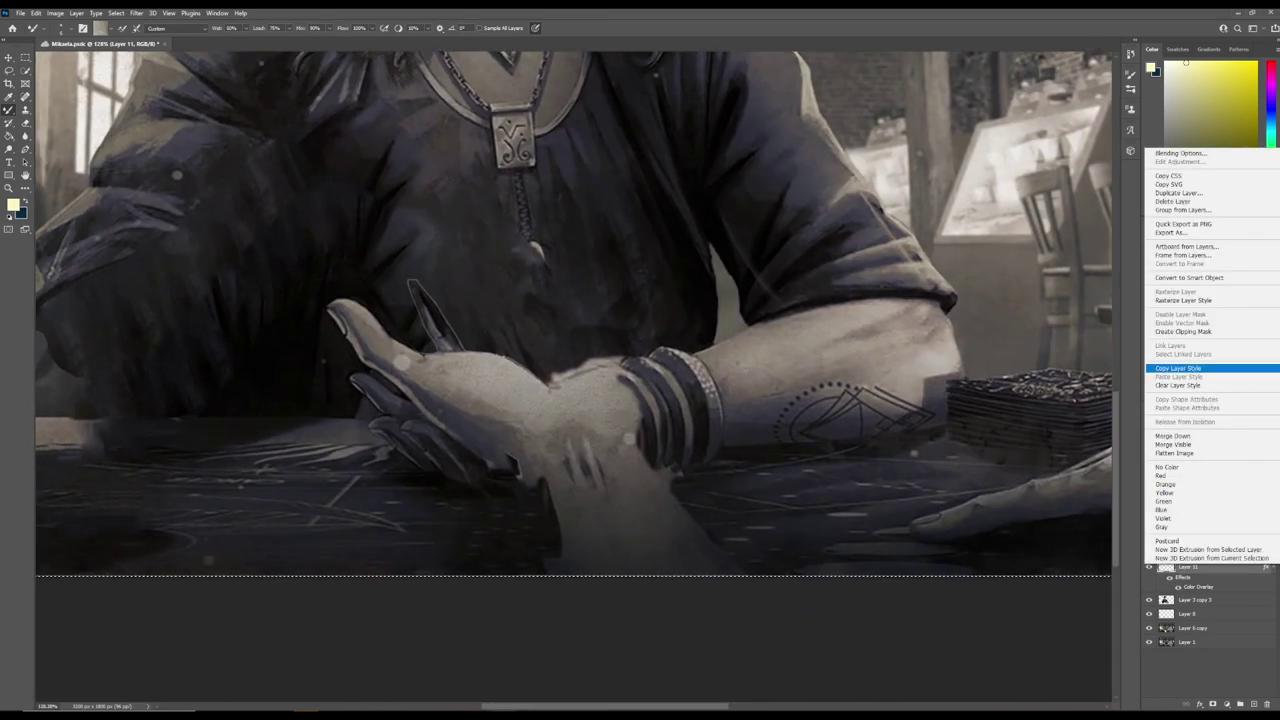
{"action": "left_click", "coordinate": [1200, 410]}
Toggle the visibility of the woman, arm, and hand layers to check the separated pieces against the background.
{"action": "key", "text": "ctrl+comma"}
{"action": "key", "text": "ctrl+comma"}
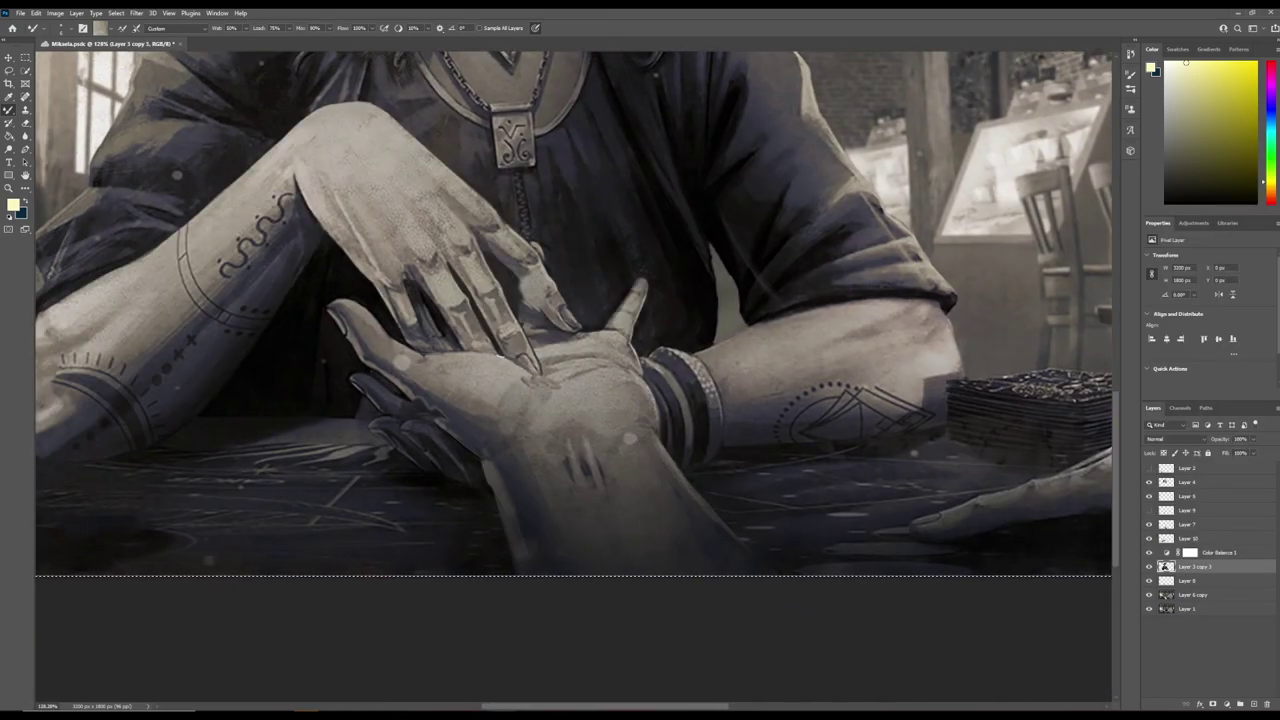
{"action": "key", "text": "ctrl+comma"}
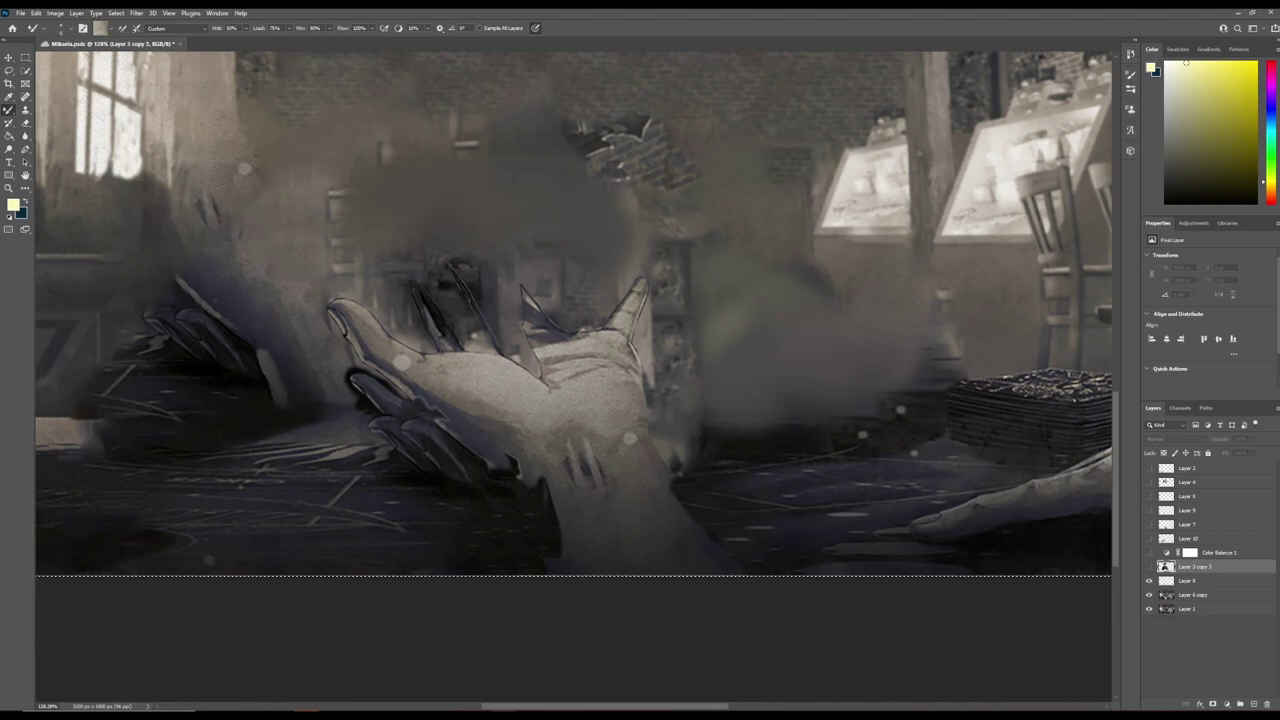
{"action": "key", "text": "e"}
{"action": "left_click", "coordinate": [1149, 496]}
{"action": "left_click", "coordinate": [1190, 510]}
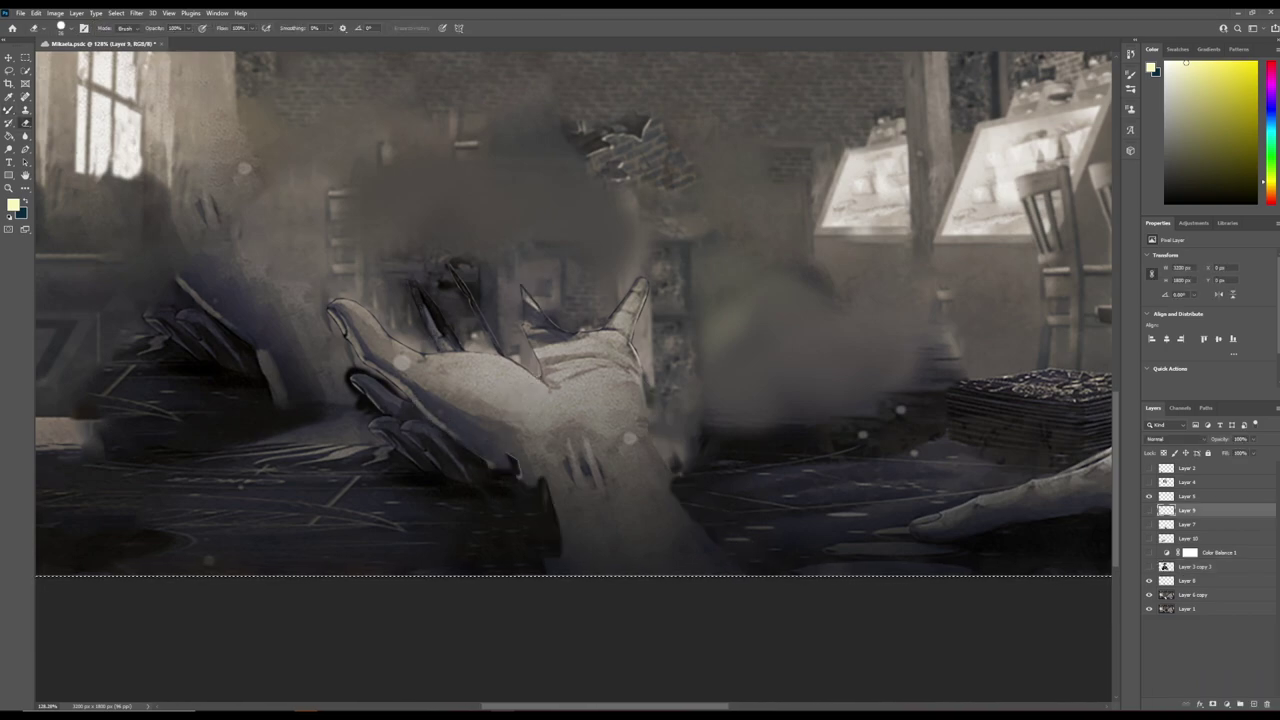
{"action": "scroll", "coordinate": [426, 340], "scroll_direction": "up", "scroll_amount": 5}
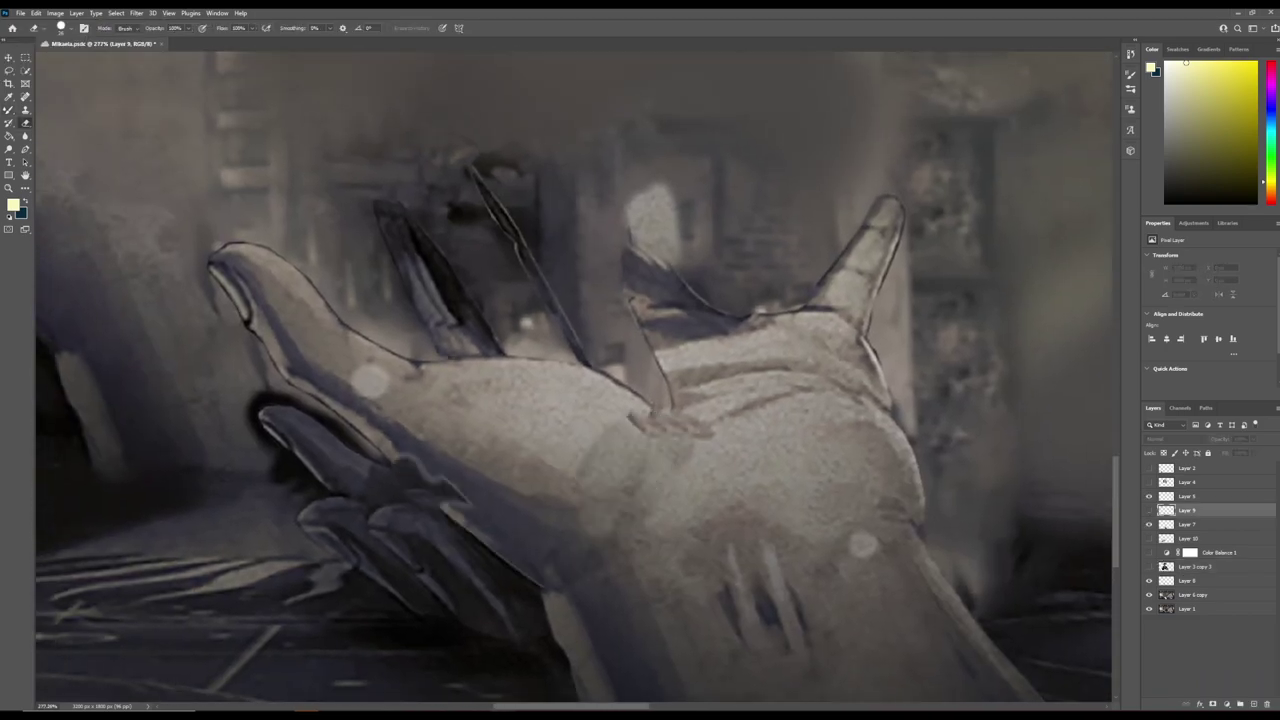
Select the open hand's layer, show the arm and woman layers, and hide the thumb and lower fingers' layers.
{"action": "key", "text": "alt+bracketleft"}
{"action": "scroll", "coordinate": [352, 315], "scroll_direction": "down", "scroll_amount": 4}
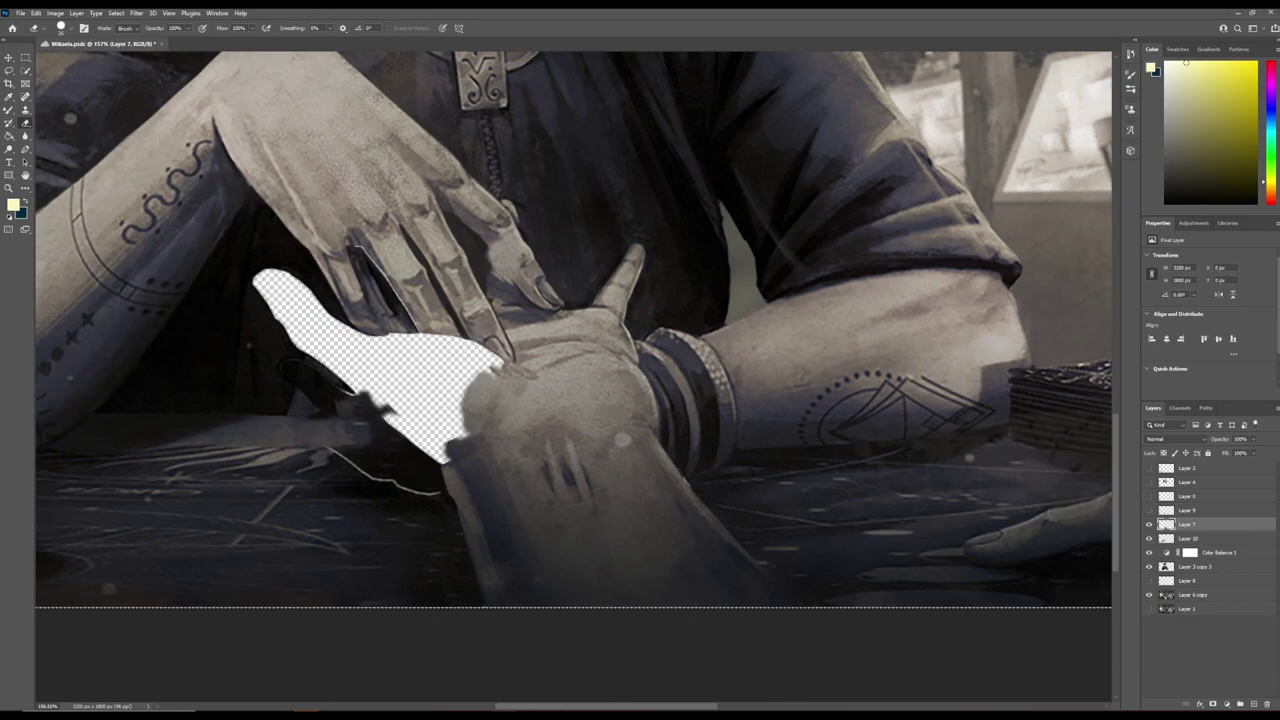
{"action": "scroll", "coordinate": [300, 245], "scroll_direction": "up", "scroll_amount": 4}
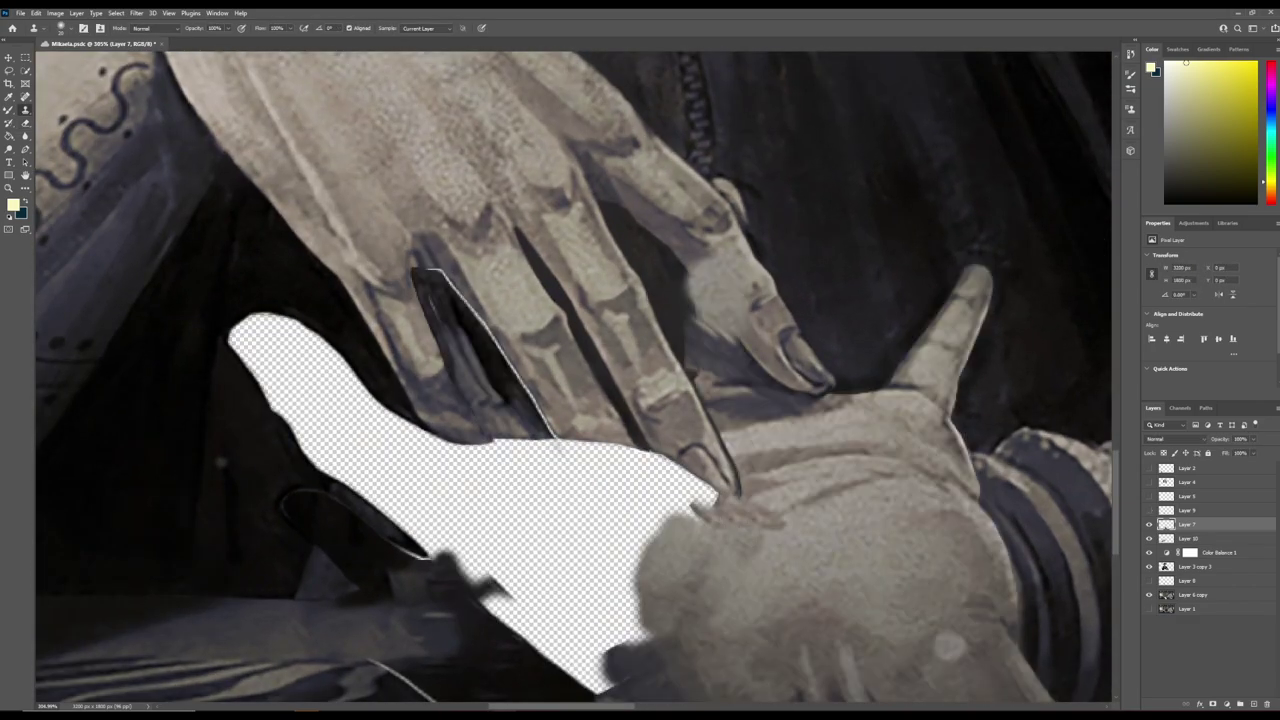
Extend the fingertips on the arm layer with the Clone Stamp and move that layer above the open hand's layer.
{"action": "key", "text": "alt+bracketright"}
{"action": "left_click_drag", "start_coordinate": [620, 452], "coordinate": [570, 470]}
{"action": "right_click", "coordinate": [752, 546]}
{"action": "key", "text": "Escape"}
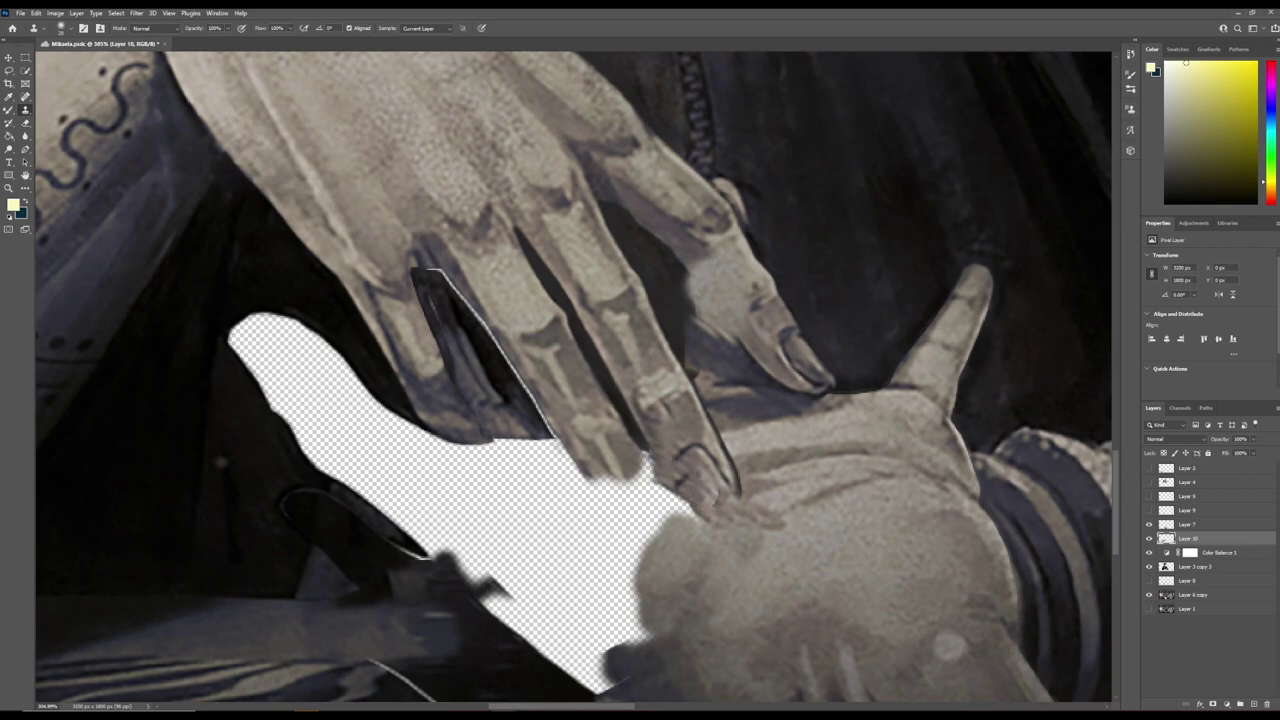
{"action": "scroll", "coordinate": [575, 377], "scroll_direction": "up", "scroll_amount": 1}
{"action": "key", "text": "alt+bracketleft"}
{"action": "left_click", "coordinate": [703, 326]}
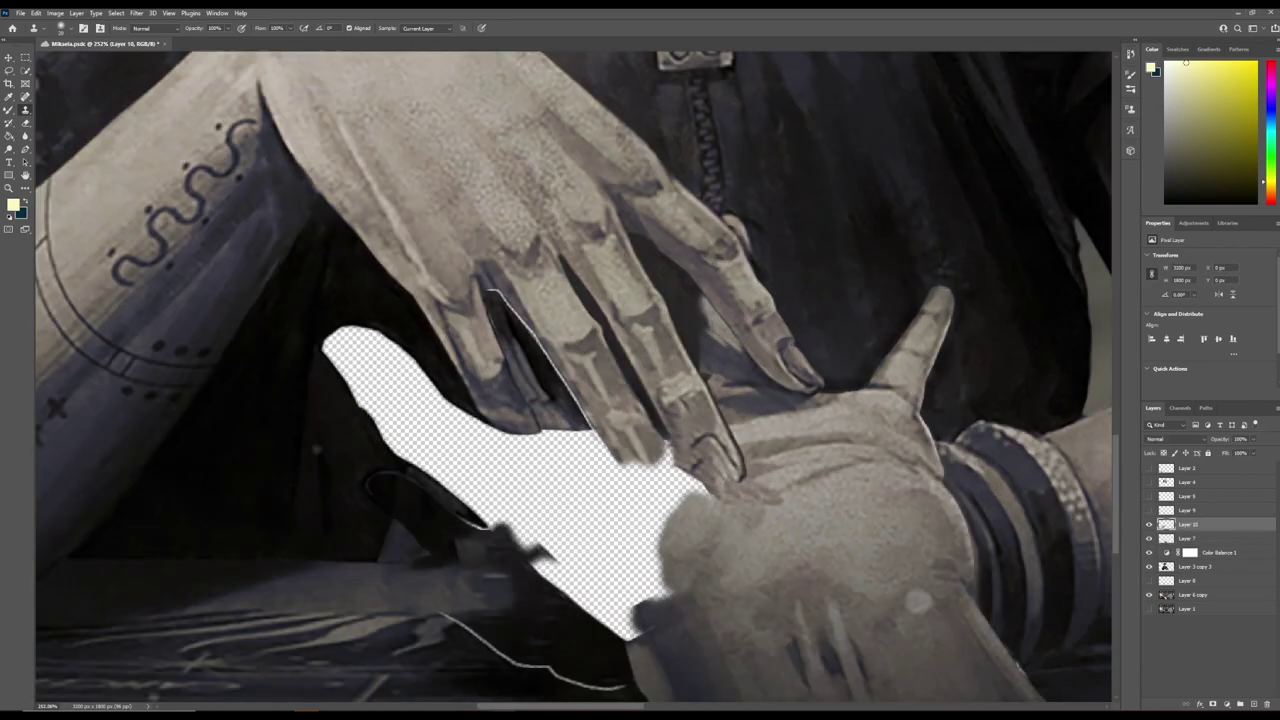
Hide the arm layer and the open hand layer to expose the woman and background layers.
{"action": "scroll", "coordinate": [770, 413], "scroll_direction": "down", "scroll_amount": 5}
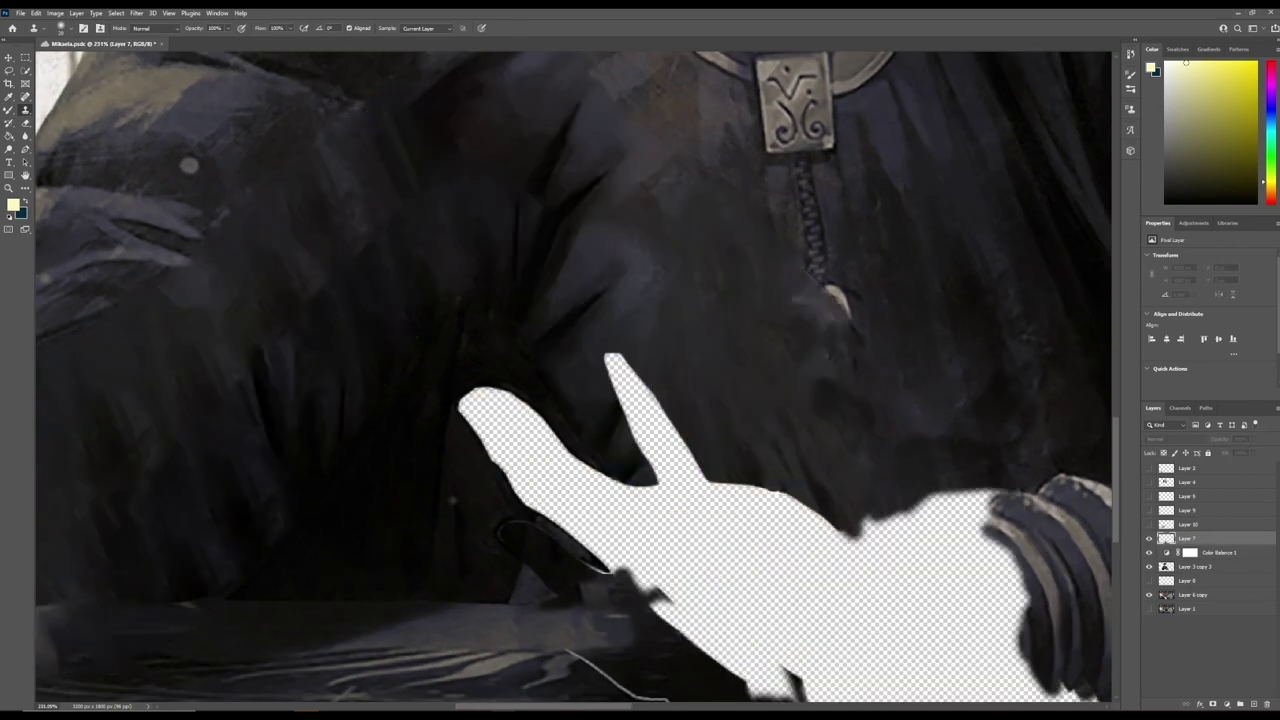
{"action": "key", "text": "alt+bracketleft"}
{"action": "key", "text": "alt+bracketleft"}
{"action": "key", "text": "alt+bracketright"}
{"action": "key", "text": "alt+bracketright"}
{"action": "key", "text": "alt+bracketright"}
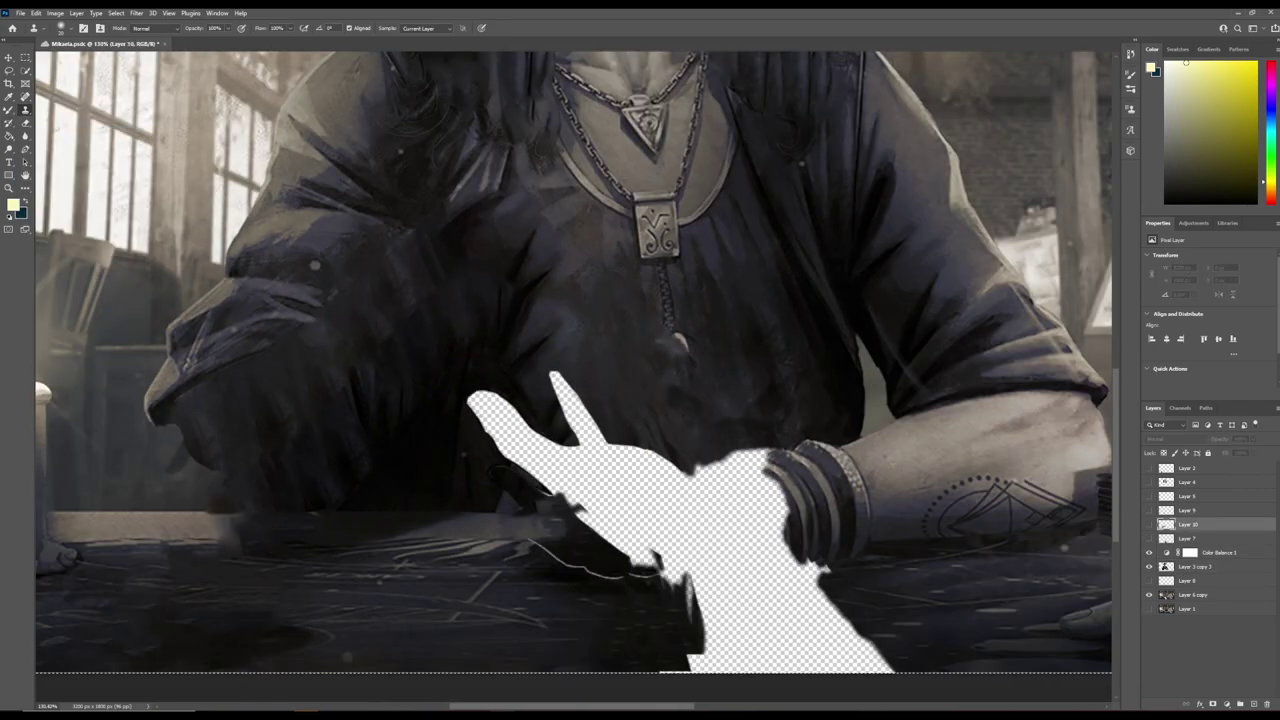
Clean up the stray outline remnants around the hand cutout with the Spot Healing Brush on the background and woman's layers.
{"action": "scroll", "coordinate": [470, 470], "scroll_direction": "up", "scroll_amount": 4}
{"action": "key", "text": "j"}
{"action": "scroll", "coordinate": [470, 470], "scroll_direction": "down", "scroll_amount": 1}
{"action": "key", "text": "alt+bracketleft"}
{"action": "key", "text": "alt+bracketleft"}
{"action": "key", "text": "alt+bracketleft"}
{"action": "key", "text": "alt+bracketleft"}
{"action": "key", "text": "alt+bracketleft"}
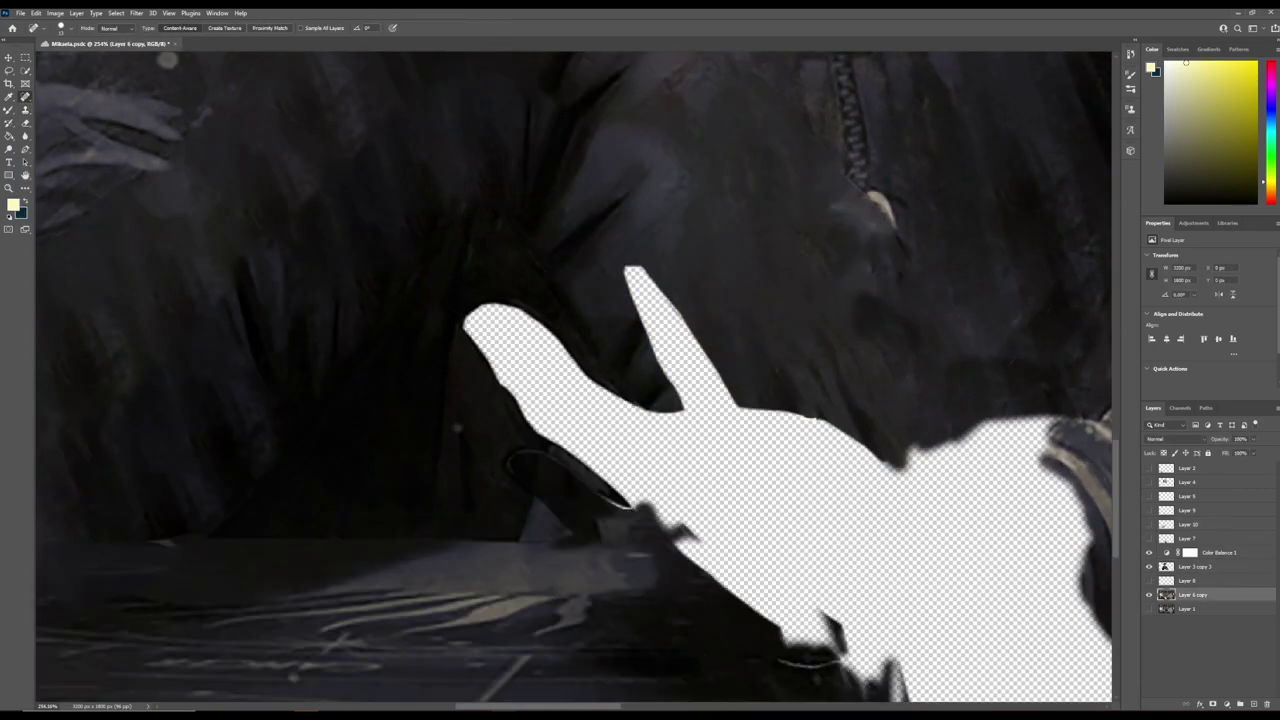
{"action": "key", "text": "alt+bracketright"}
{"action": "key", "text": "alt+bracketright"}
Isolate the woman's layer and extend her dark clothing over the thumb gap with the Clone Stamp.
{"action": "key", "text": "s"}
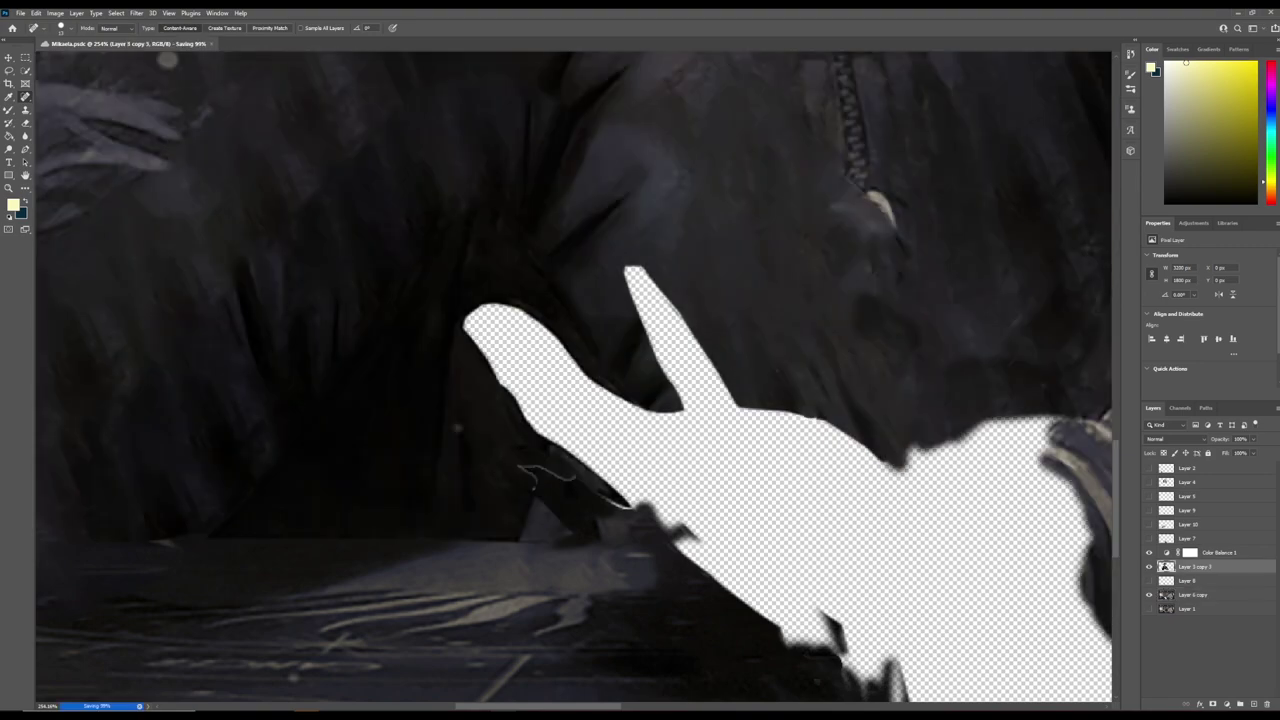
{"action": "scroll", "coordinate": [573, 380], "scroll_direction": "down", "scroll_amount": 2}
{"action": "scroll", "coordinate": [573, 380], "scroll_direction": "up", "scroll_amount": 3}
{"action": "mouse_move", "coordinate": [605, 465]}
{"action": "left_mouse_down"}
{"action": "mouse_move", "coordinate": [665, 500]}
{"action": "mouse_move", "coordinate": [655, 505]}
{"action": "mouse_move", "coordinate": [530, 290]}
{"action": "mouse_move", "coordinate": [610, 345]}
{"action": "mouse_move", "coordinate": [691, 377]}
{"action": "left_mouse_up"}
{"action": "left_click_drag", "start_coordinate": [536, 491], "coordinate": [700, 380]}
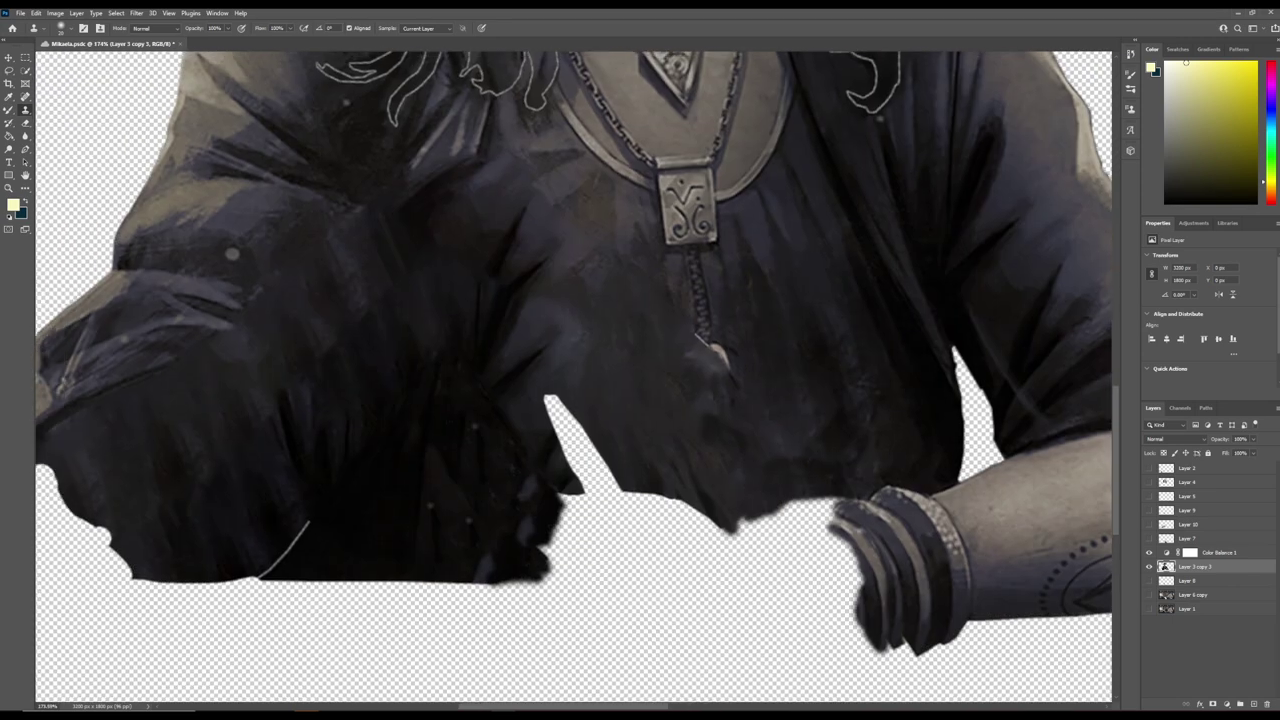
Hide the colour balance adjustment and clone dark fabric over the raised finger's gap, placing the lower fingers' layer above the woman.
{"action": "double_click", "coordinate": [1240, 538]}
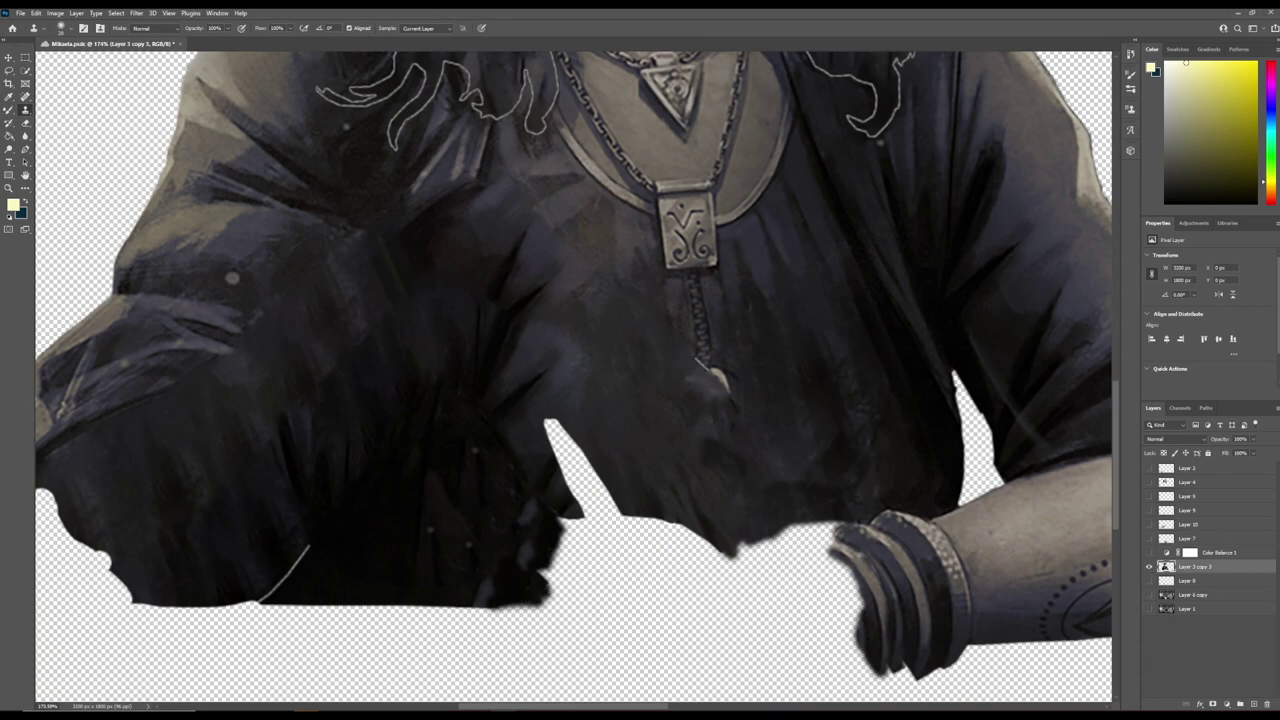
{"action": "scroll", "coordinate": [790, 536], "scroll_direction": "up", "scroll_amount": 5}
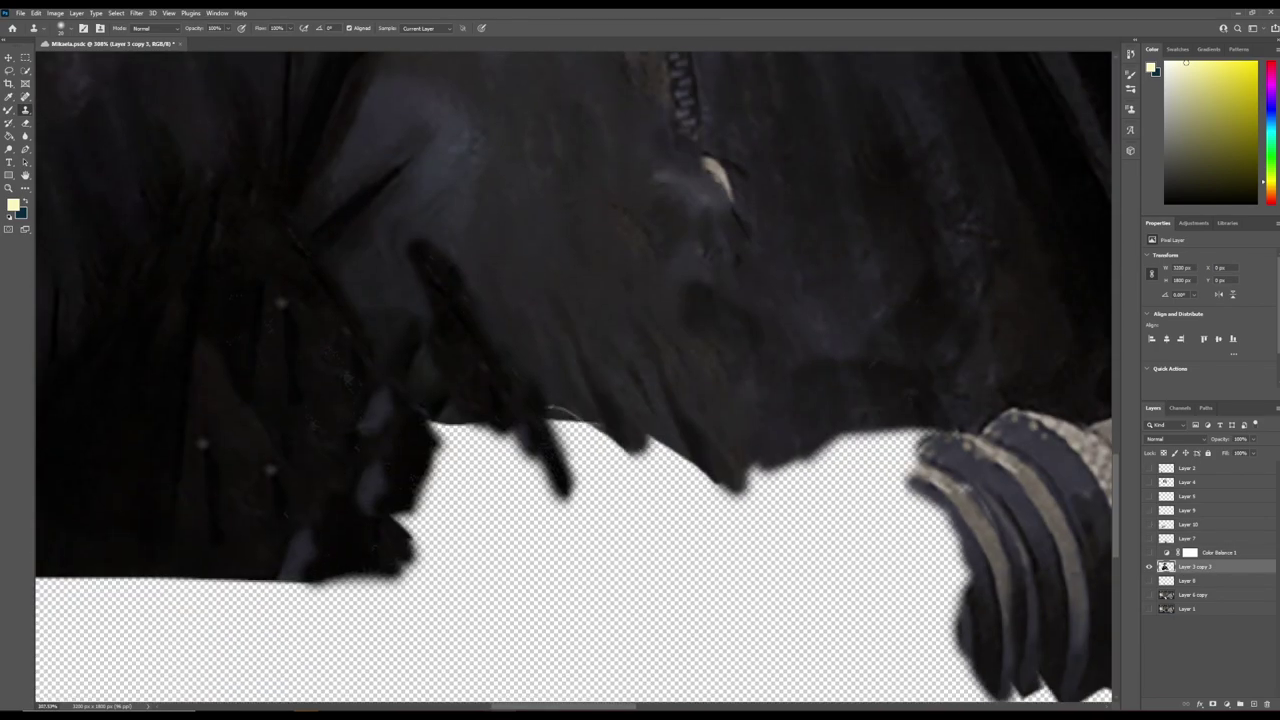
{"action": "mouse_move", "coordinate": [450, 290]}
{"action": "left_mouse_down"}
{"action": "mouse_move", "coordinate": [530, 450]}
{"action": "mouse_move", "coordinate": [430, 510]}
{"action": "mouse_move", "coordinate": [550, 480]}
{"action": "left_mouse_up"}
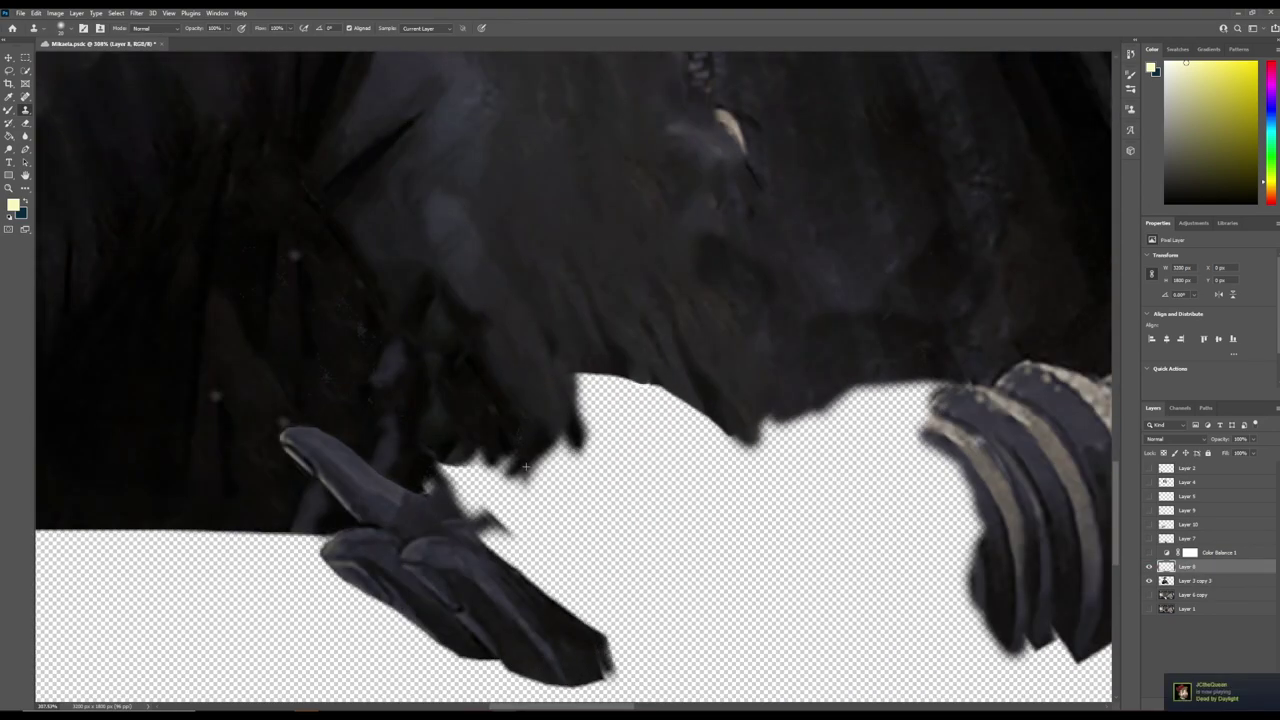
{"action": "key", "text": "alt+bracketleft"}
{"action": "left_click_drag", "start_coordinate": [525, 466], "coordinate": [465, 473]}
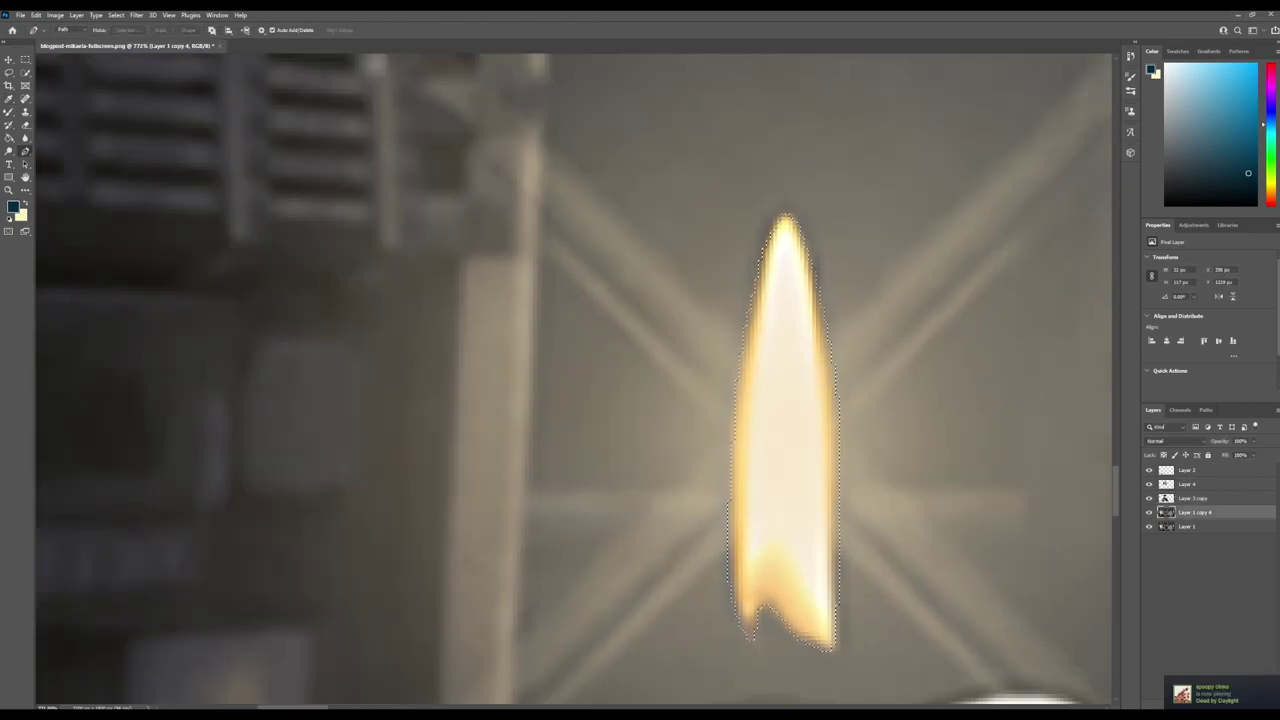
Adjust the selection around the candle flame and copy the flame onto its own layer above the background.
{"action": "key", "text": "ctrl+minus"}
{"action": "left_click", "coordinate": [116, 15]}
{"action": "left_click", "coordinate": [230, 186]}
{"action": "left_click", "coordinate": [686, 234]}
{"action": "left_click", "coordinate": [116, 15]}
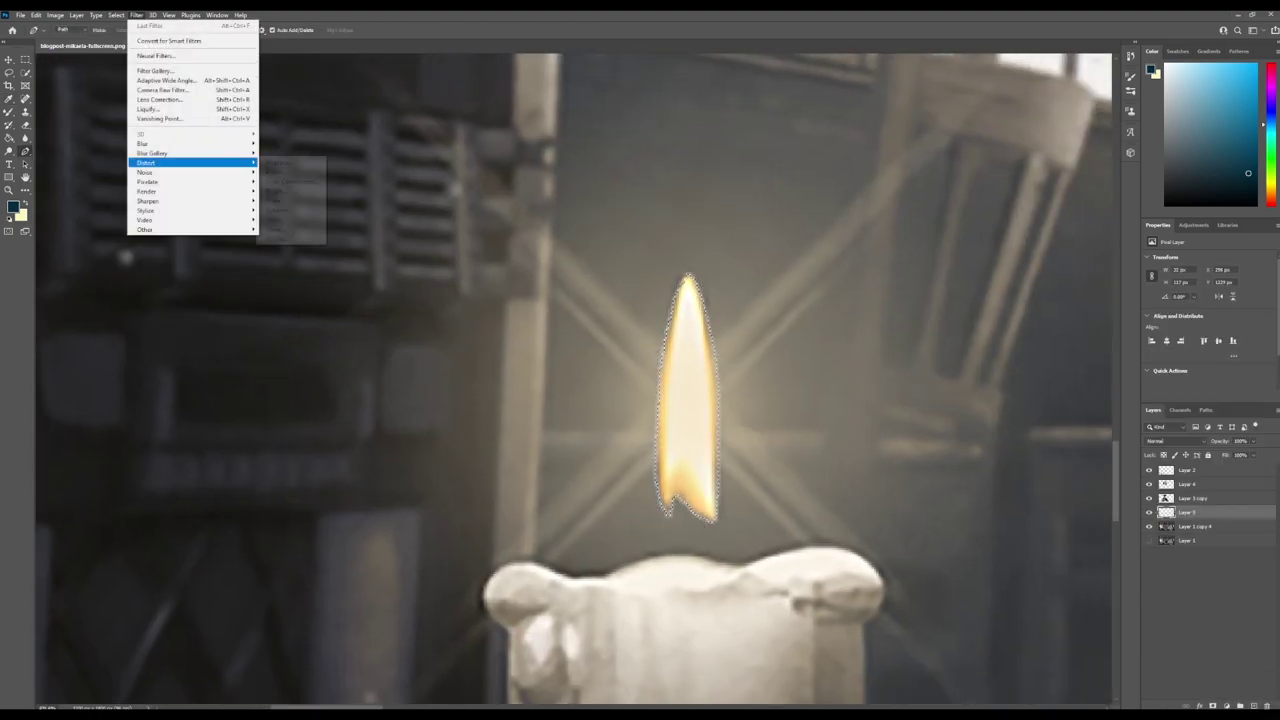
{"action": "mouse_move", "coordinate": [55, 15]}
{"action": "key", "text": "Escape"}
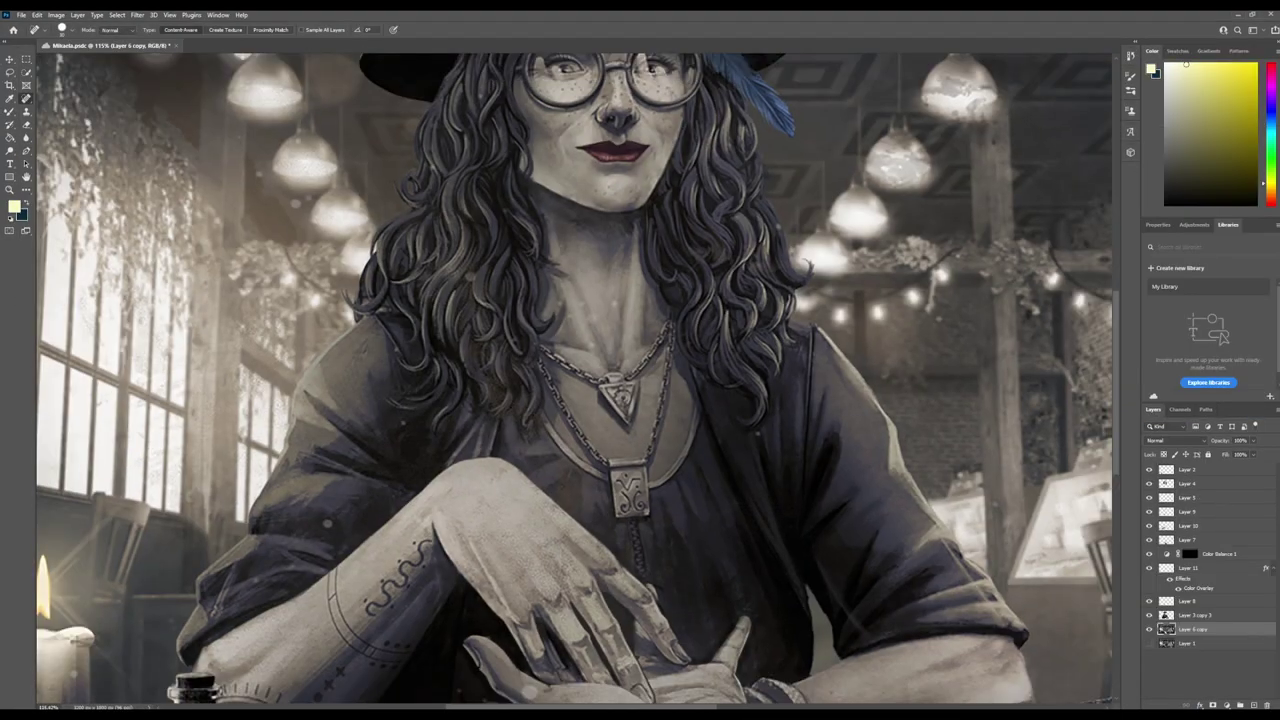
Trace the edges of the necklace chains and triangular pendant with the Pen tool and convert the path into a selection.
{"action": "scroll", "coordinate": [601, 375], "scroll_direction": "up", "scroll_amount": 8}
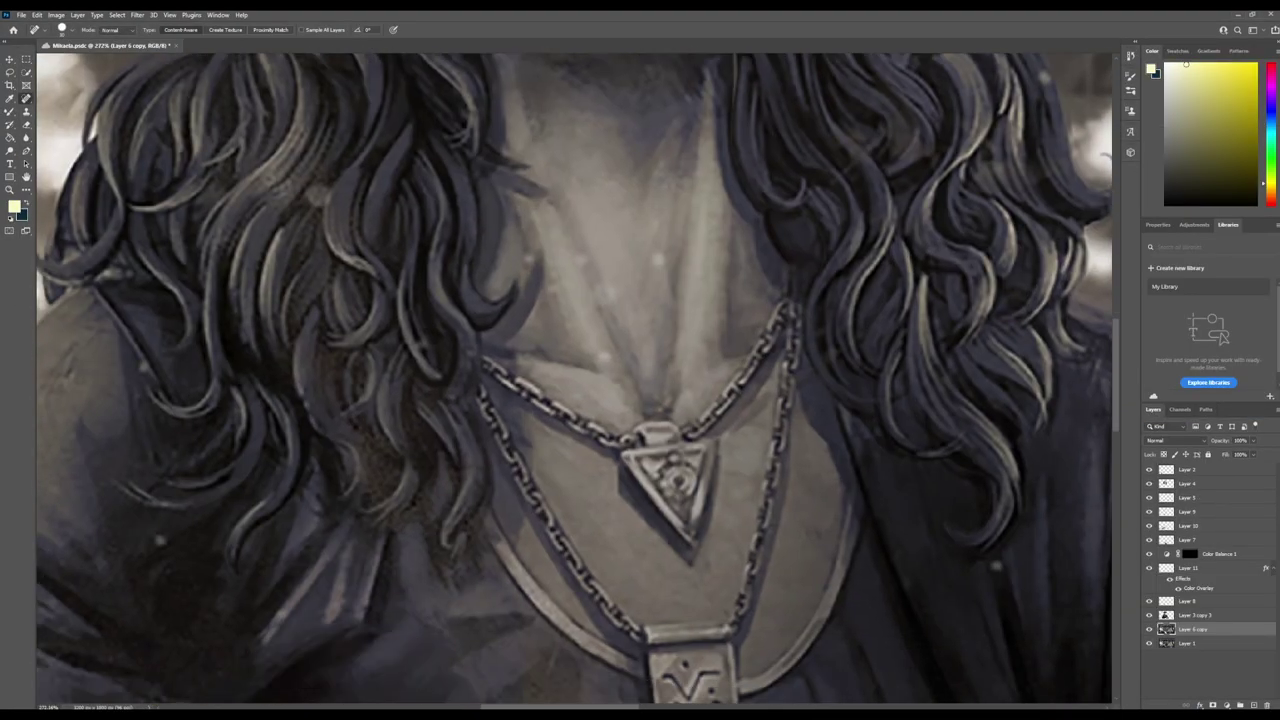
{"action": "scroll", "coordinate": [350, 240], "scroll_direction": "up", "scroll_amount": 3}
{"action": "key", "text": "p"}
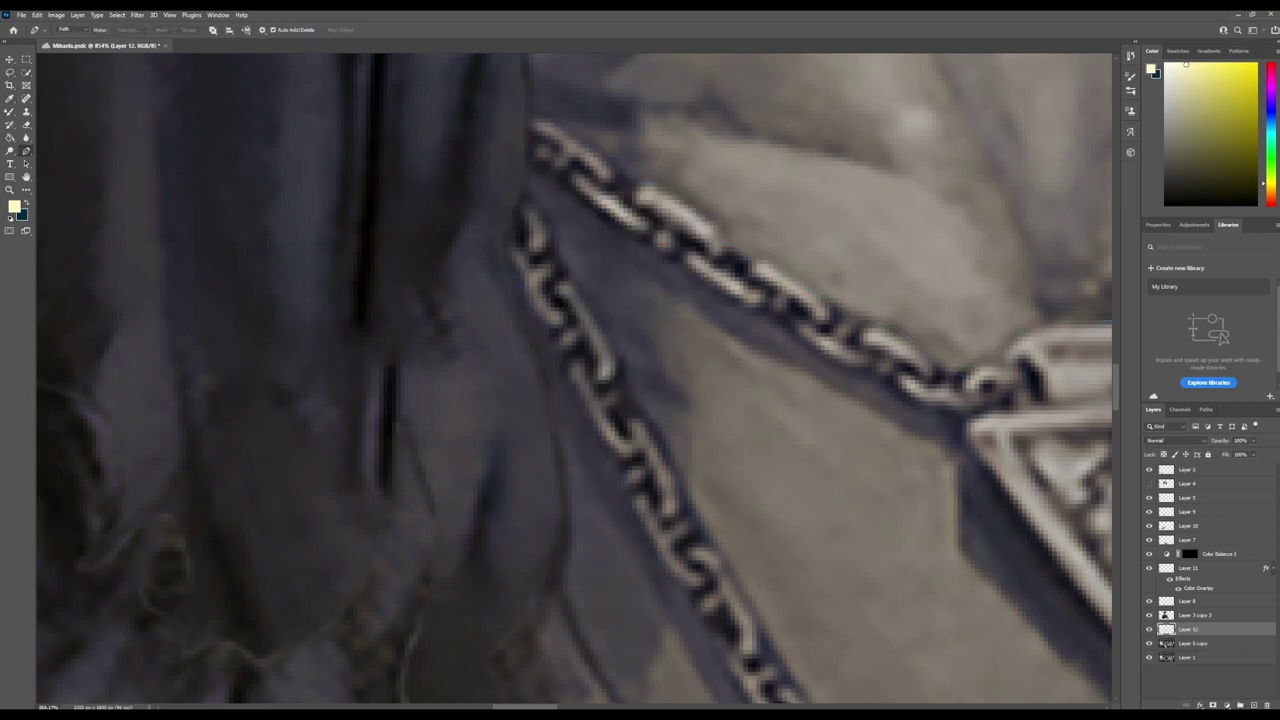
{"action": "scroll", "coordinate": [574, 380], "scroll_direction": "down", "scroll_amount": 5}
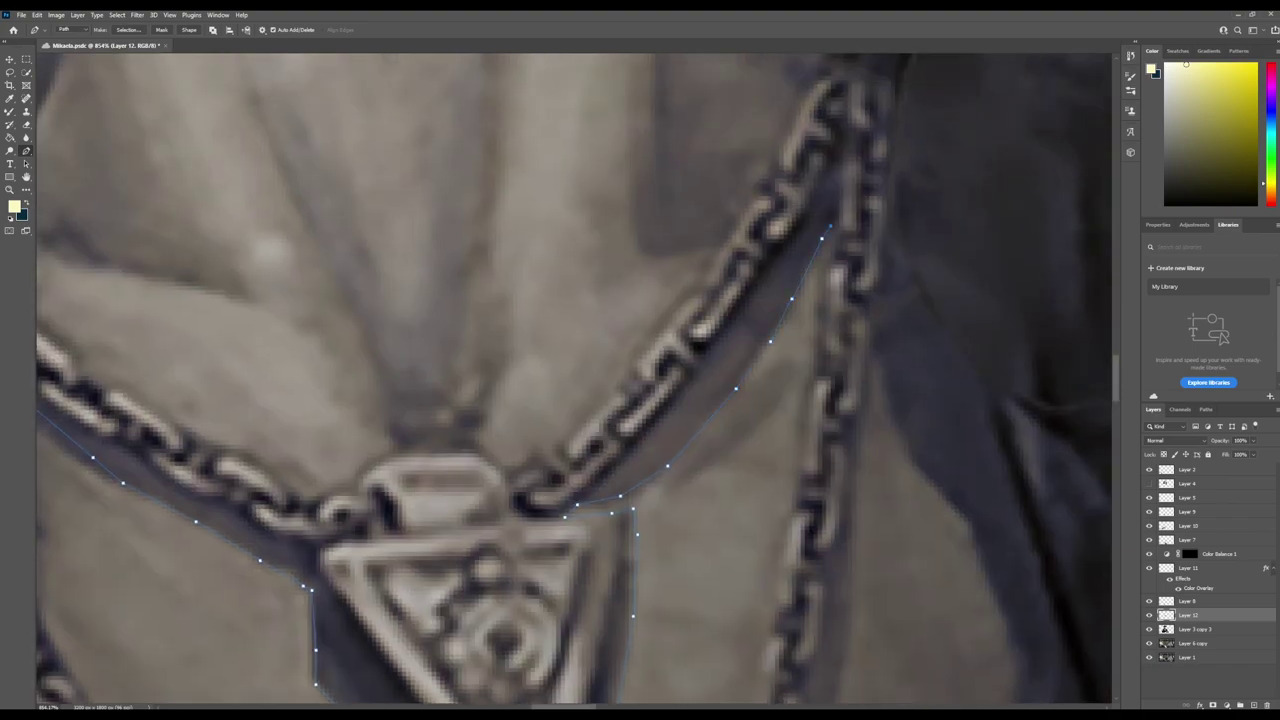
{"action": "scroll", "coordinate": [574, 381], "scroll_direction": "down", "scroll_amount": 5}
{"action": "scroll", "coordinate": [574, 381], "scroll_direction": "left", "scroll_amount": 2}
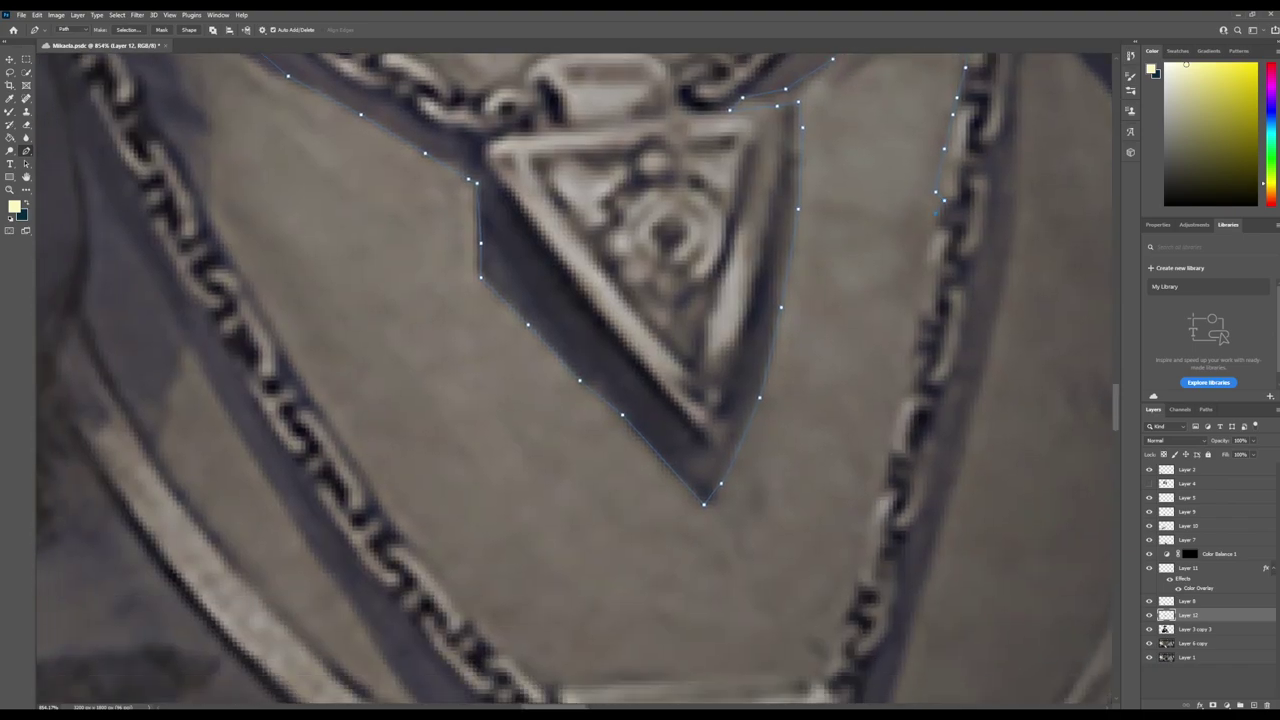
{"action": "scroll", "coordinate": [574, 381], "scroll_direction": "down", "scroll_amount": 3}
{"action": "scroll", "coordinate": [574, 381], "scroll_direction": "left", "scroll_amount": 1}
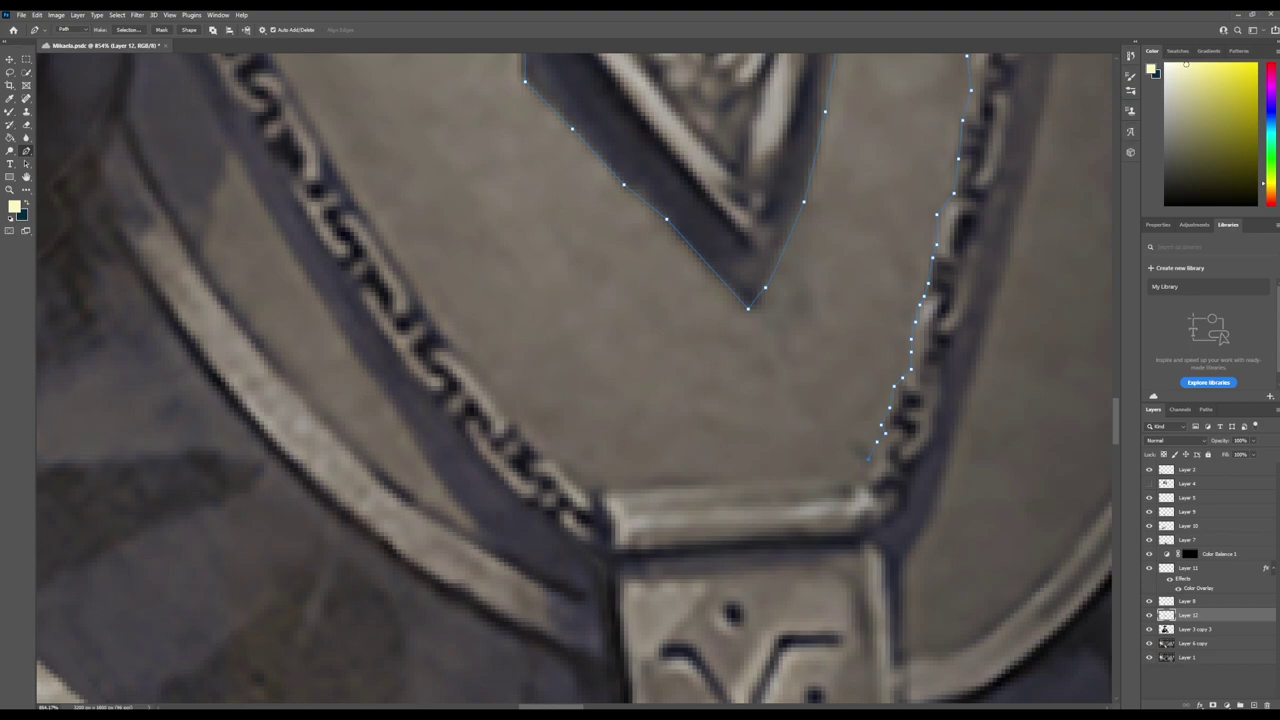
{"action": "scroll", "coordinate": [574, 381], "scroll_direction": "up", "scroll_amount": 6}
{"action": "scroll", "coordinate": [574, 381], "scroll_direction": "left", "scroll_amount": 3}
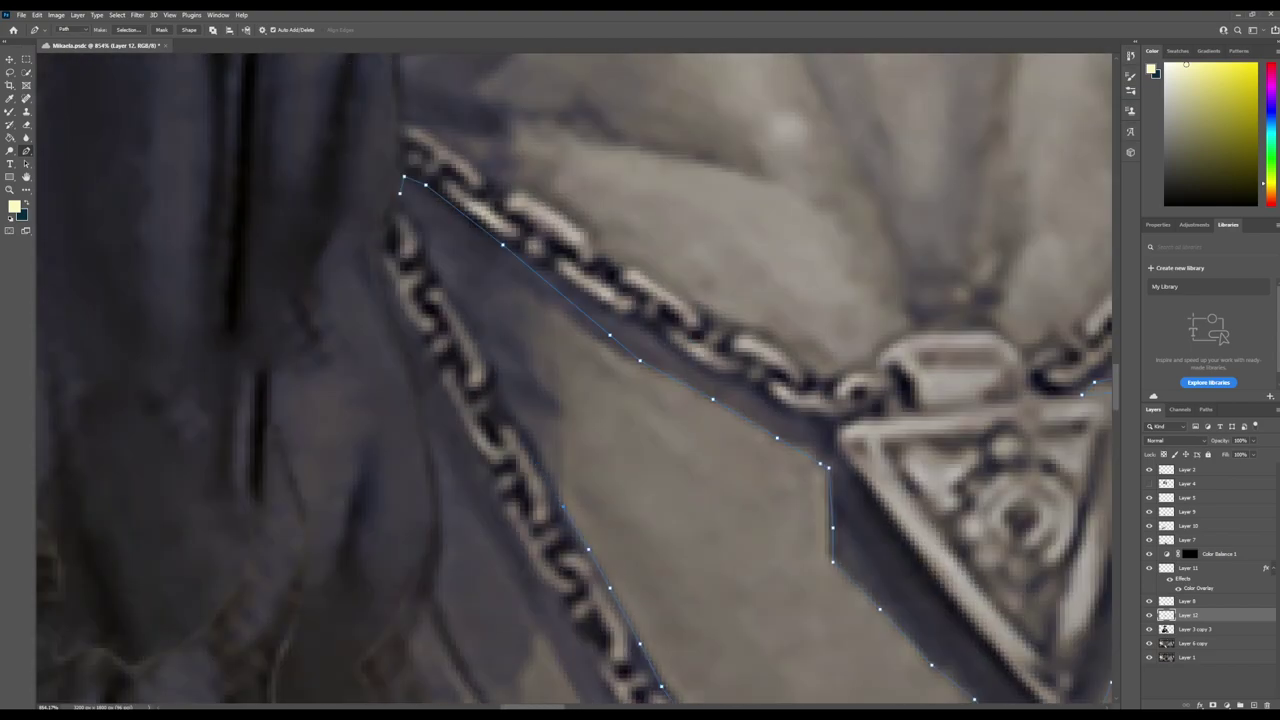
{"action": "key", "text": "ctrl+Return"}
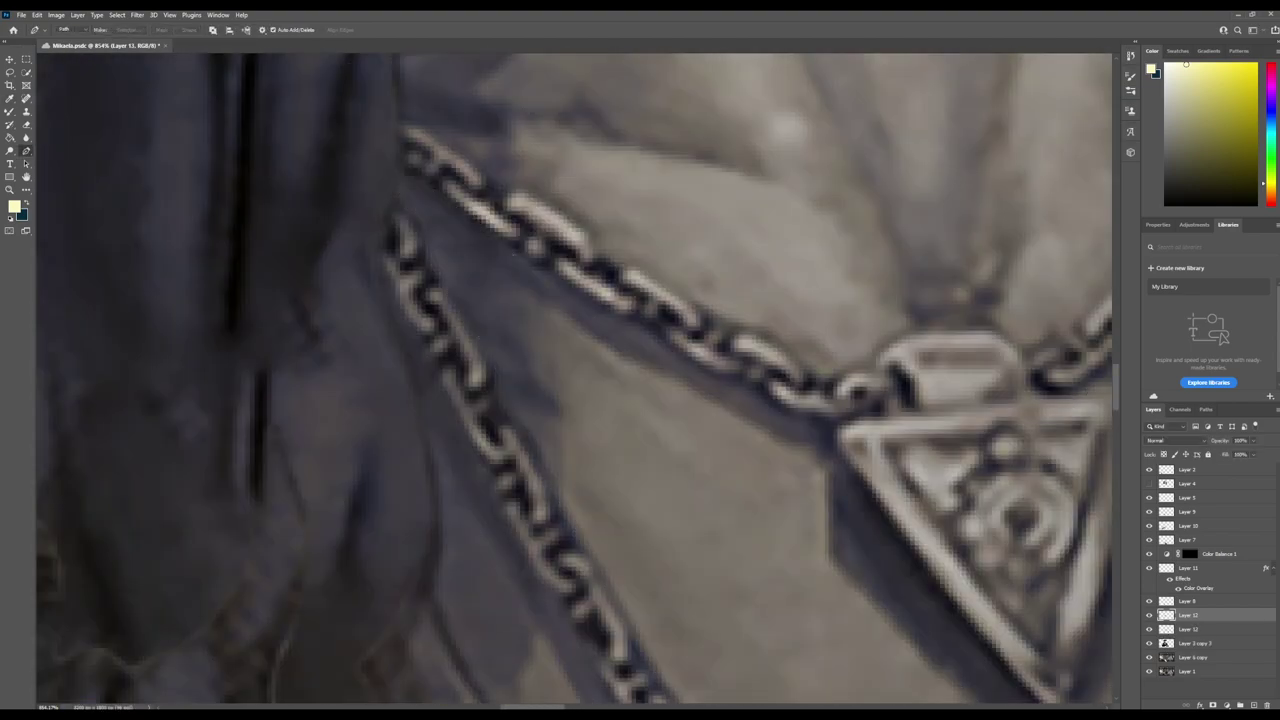
Separate the selected necklace onto its own layer and merge the patch covering its area with the woman's layer.
{"action": "scroll", "coordinate": [574, 381], "scroll_direction": "down", "scroll_amount": 6}
{"action": "key", "text": "ctrl+j"}
{"action": "key", "text": "Delete"}
{"action": "right_click", "coordinate": [1190, 643]}
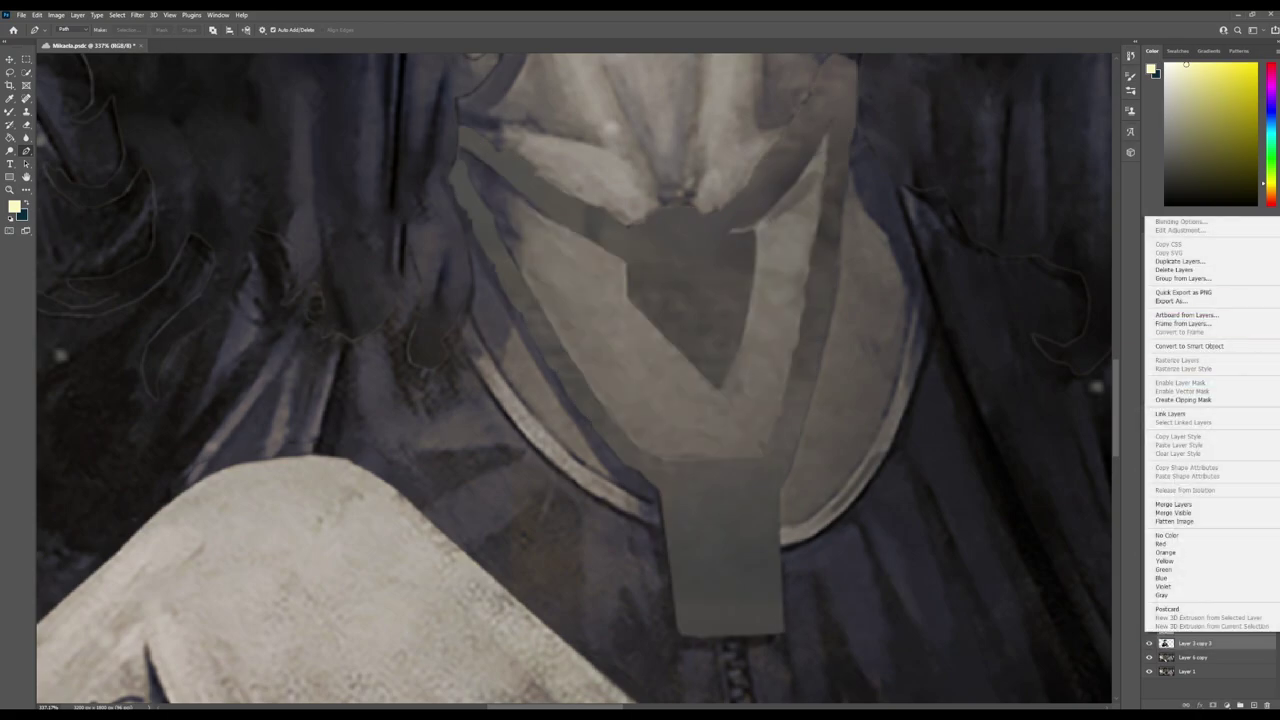
{"action": "left_click", "coordinate": [1173, 504]}
Rebuild the chest behind the necklace with Content-Aware Fill output to a new layer, and merge it into the woman's layer.
{"action": "left_click", "coordinate": [117, 15]}
{"action": "left_click", "coordinate": [160, 45]}
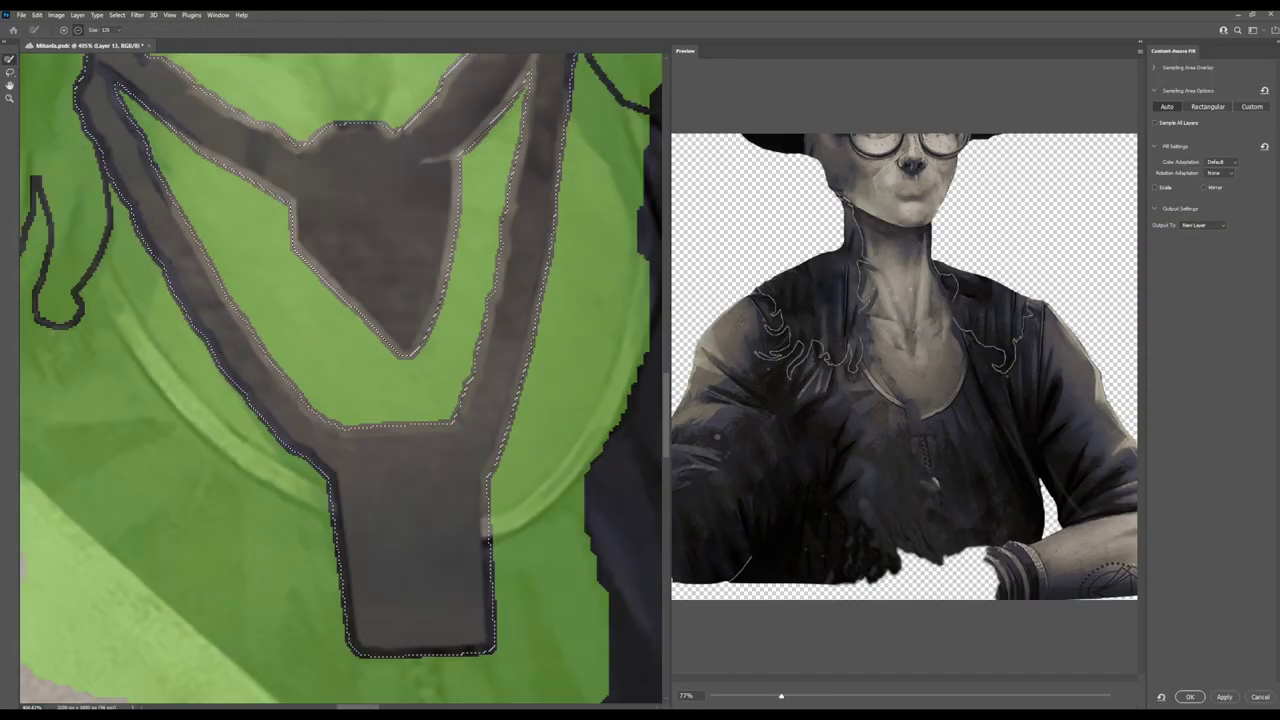
{"action": "scroll", "coordinate": [226, 248], "scroll_direction": "down", "scroll_amount": 5}
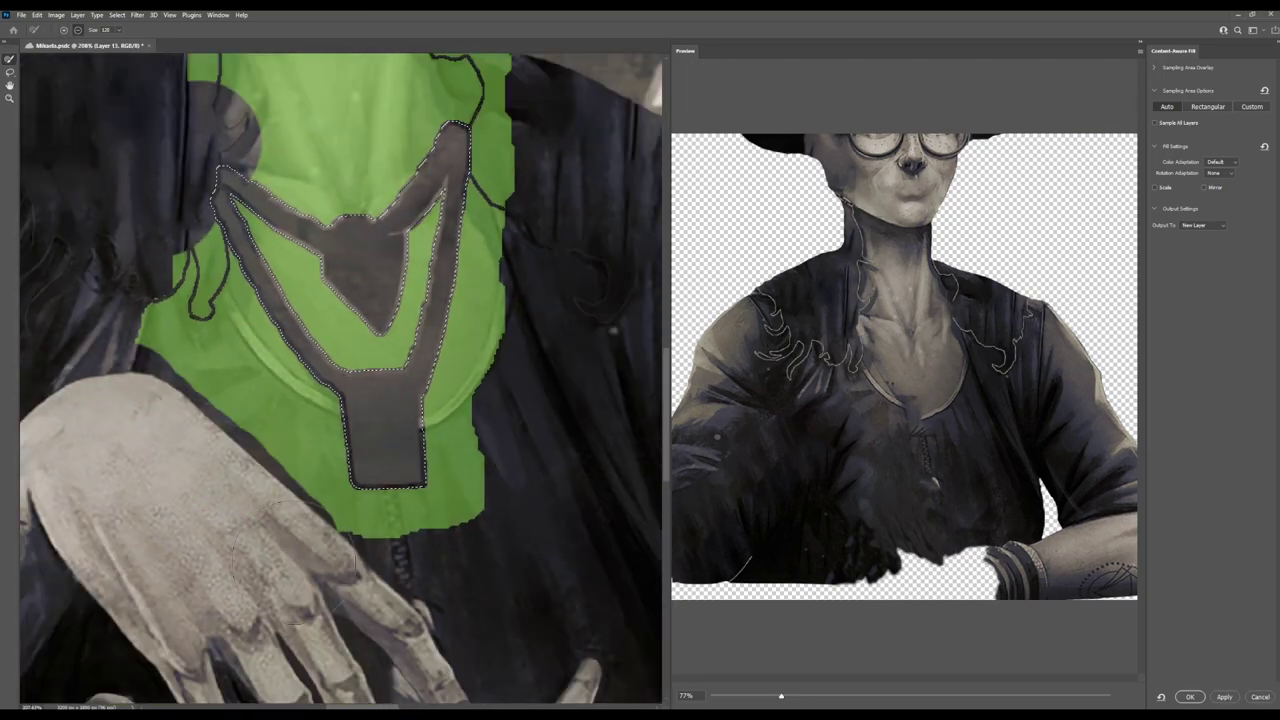
{"action": "scroll", "coordinate": [364, 380], "scroll_direction": "up", "scroll_amount": 4}
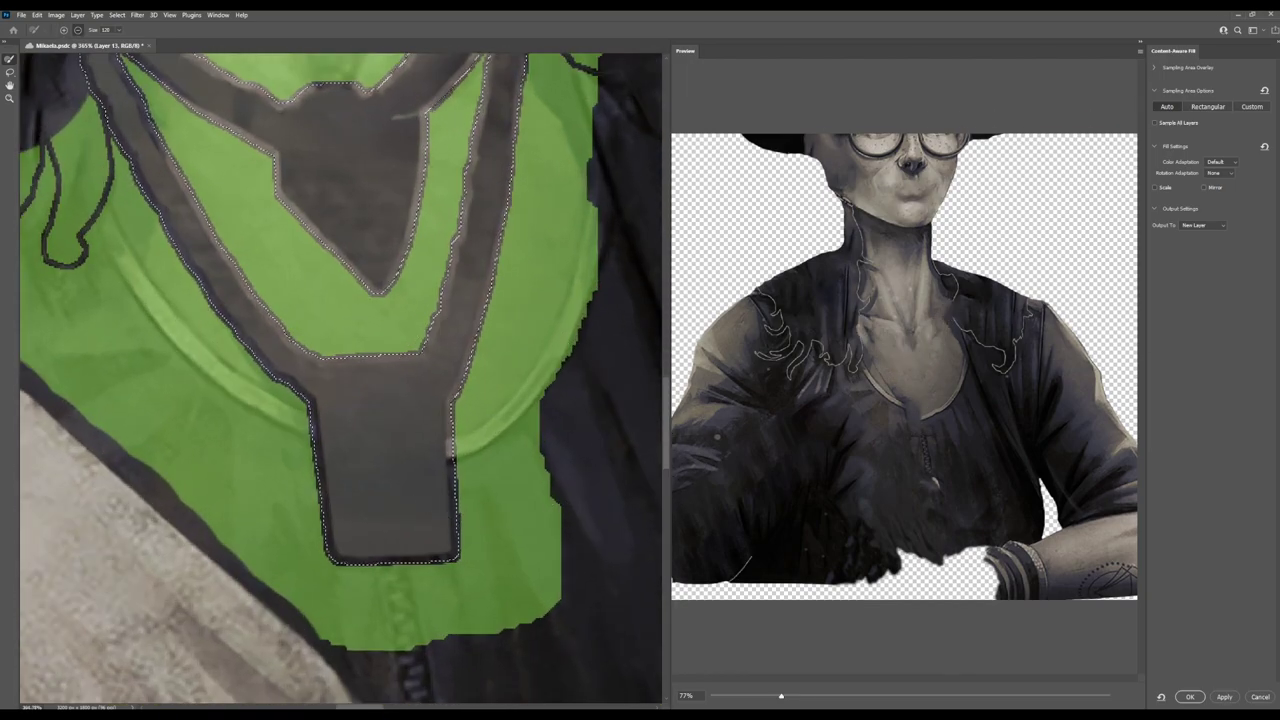
{"action": "key", "text": "Return"}
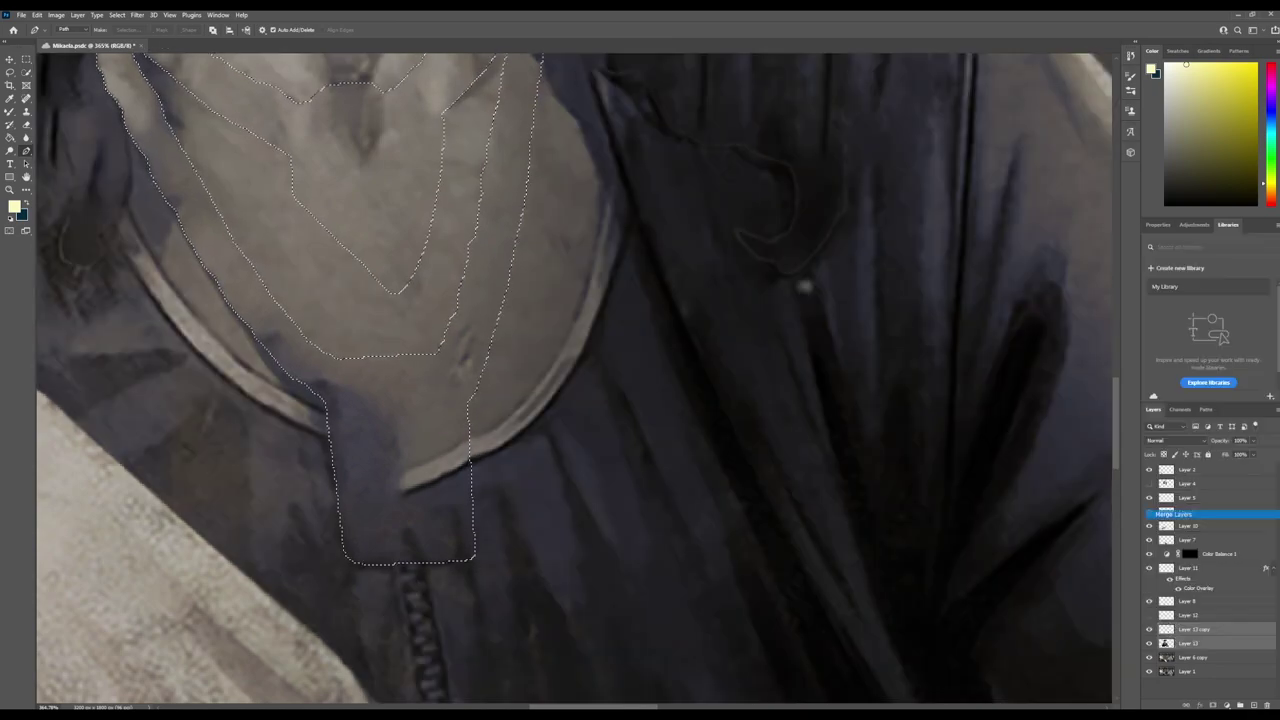
Retouch the rough edge and fabric artifacts along the jacket's shoulder with the Spot Healing Brush.
{"action": "scroll", "coordinate": [574, 378], "scroll_direction": "down", "scroll_amount": 3}
{"action": "key", "text": "j"}
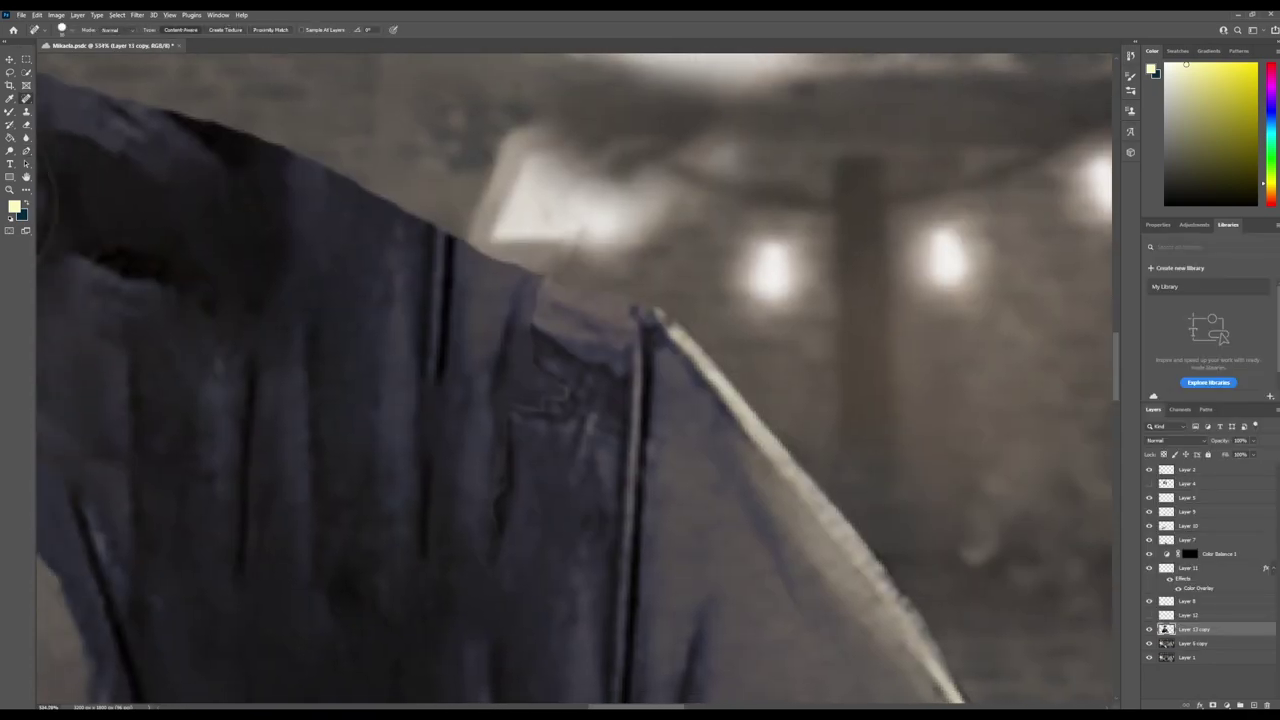
{"action": "scroll", "coordinate": [570, 375], "scroll_direction": "up", "scroll_amount": 4}
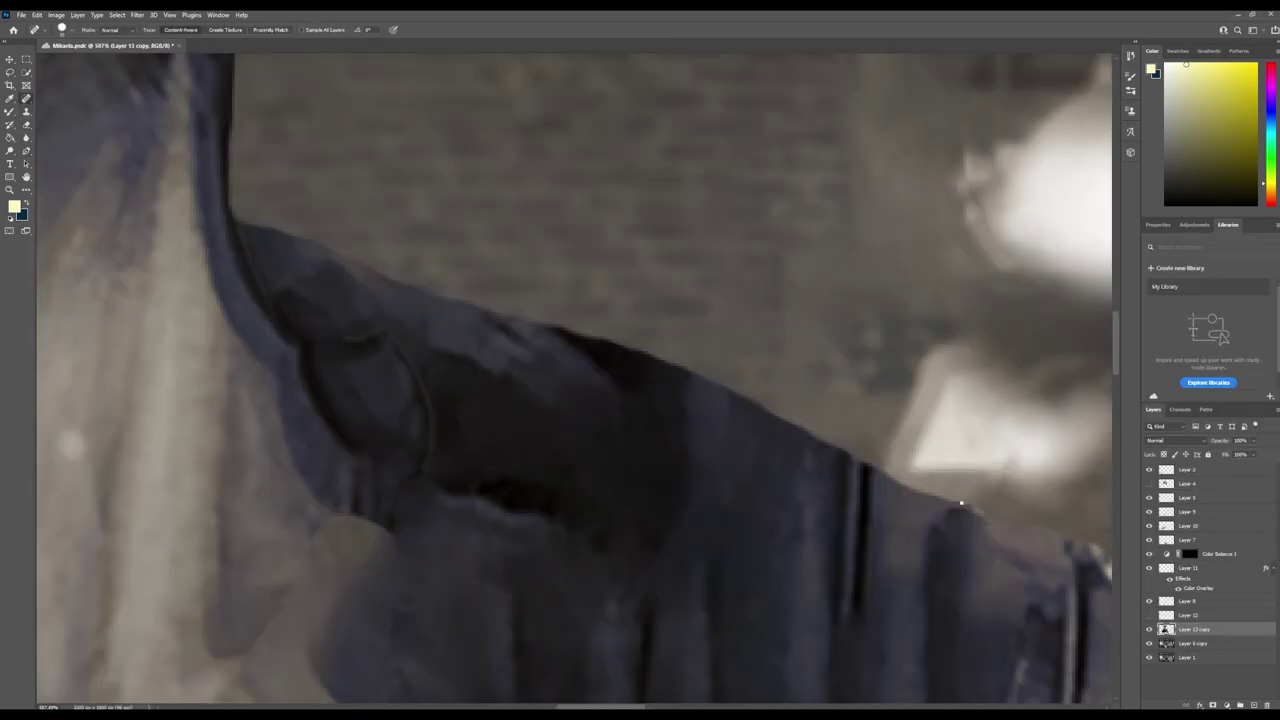
{"action": "scroll", "coordinate": [460, 511], "scroll_direction": "down", "scroll_amount": 3}
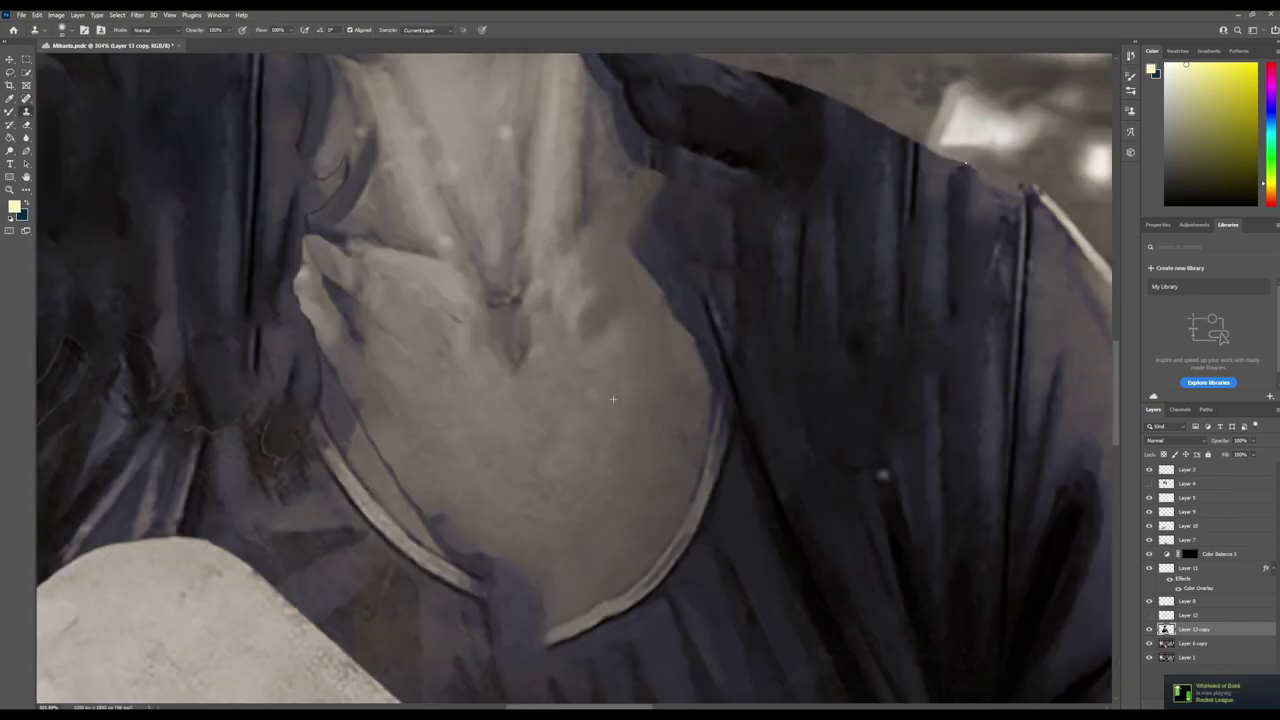
Clone clean skin over the leftover necklace marks and shadows on the woman's chest.
{"action": "left_click_drag", "start_coordinate": [600, 310], "coordinate": [790, 520]}
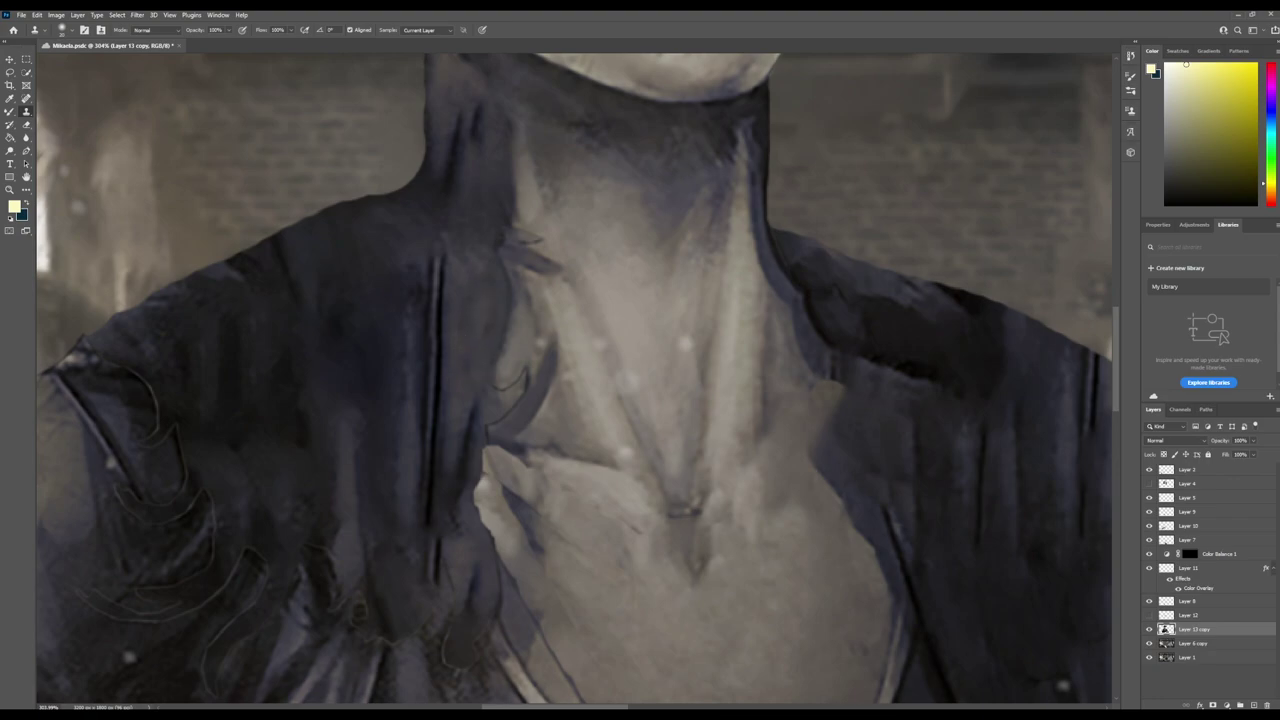
{"action": "left_click_drag", "start_coordinate": [525, 515], "coordinate": [480, 195]}
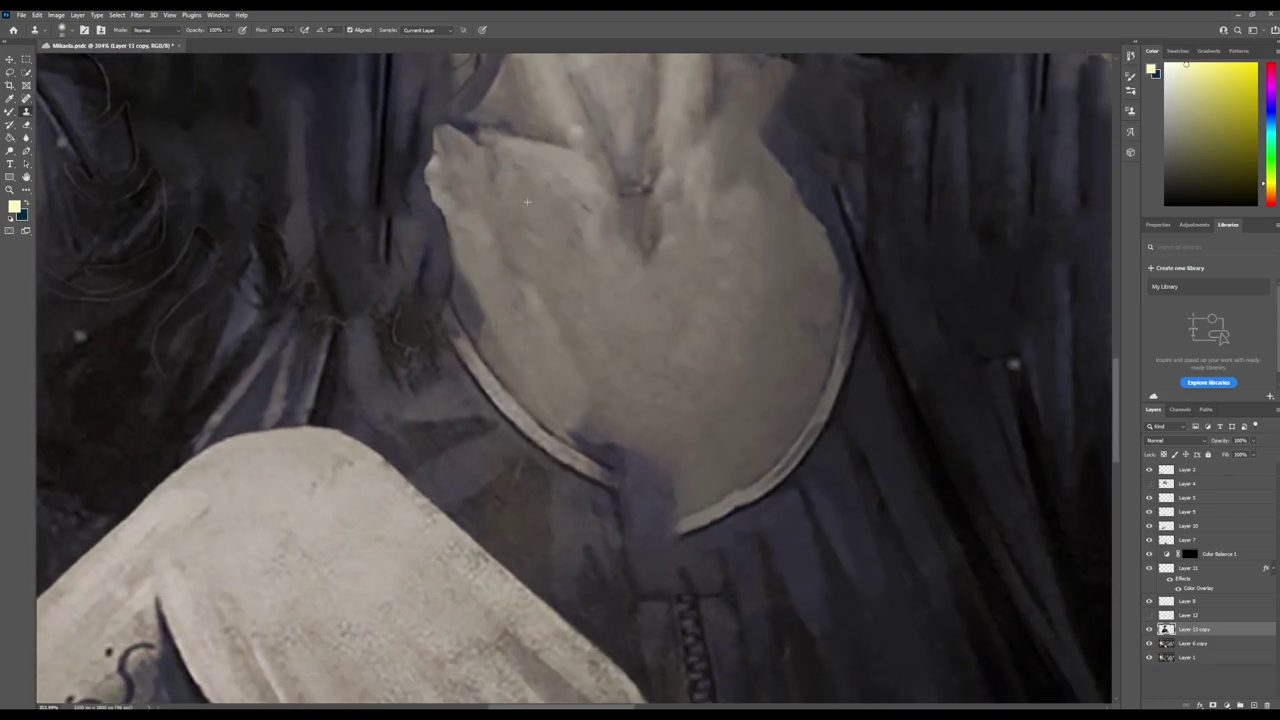
{"action": "scroll", "coordinate": [575, 380], "scroll_direction": "down", "scroll_amount": 2}
{"action": "scroll", "coordinate": [575, 380], "scroll_direction": "up", "scroll_amount": 2}
Adjust the clone brush angle, enter 60 degrees for the clone source rotation, and rebuild the missing neckline trim below the chest.
{"action": "left_click", "coordinate": [62, 30]}
{"action": "left_click", "coordinate": [62, 30]}
{"action": "left_click", "coordinate": [62, 30]}
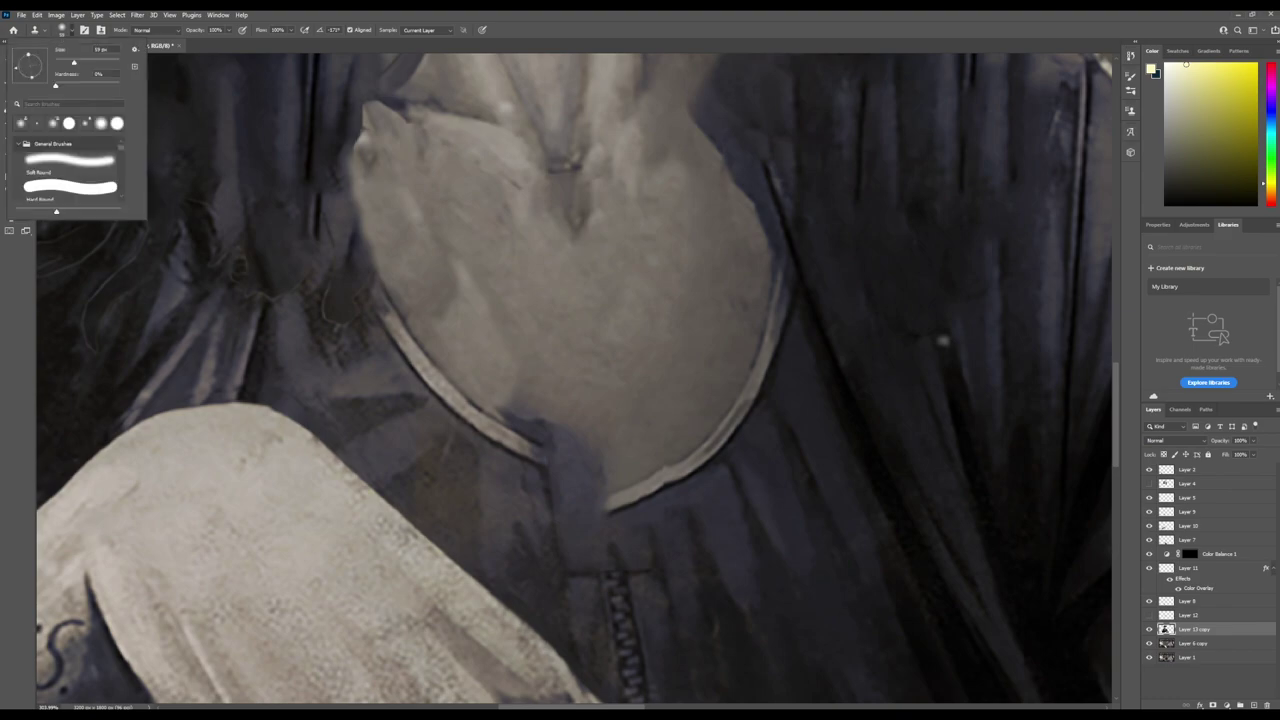
{"action": "key", "text": "Escape"}
{"action": "scroll", "coordinate": [636, 489], "scroll_direction": "down", "scroll_amount": 2}
{"action": "left_click", "coordinate": [62, 30]}
{"action": "key", "text": "Escape"}
{"action": "left_click_drag", "start_coordinate": [1068, 180], "coordinate": [1083, 180]}
{"action": "type", "text": "60"}
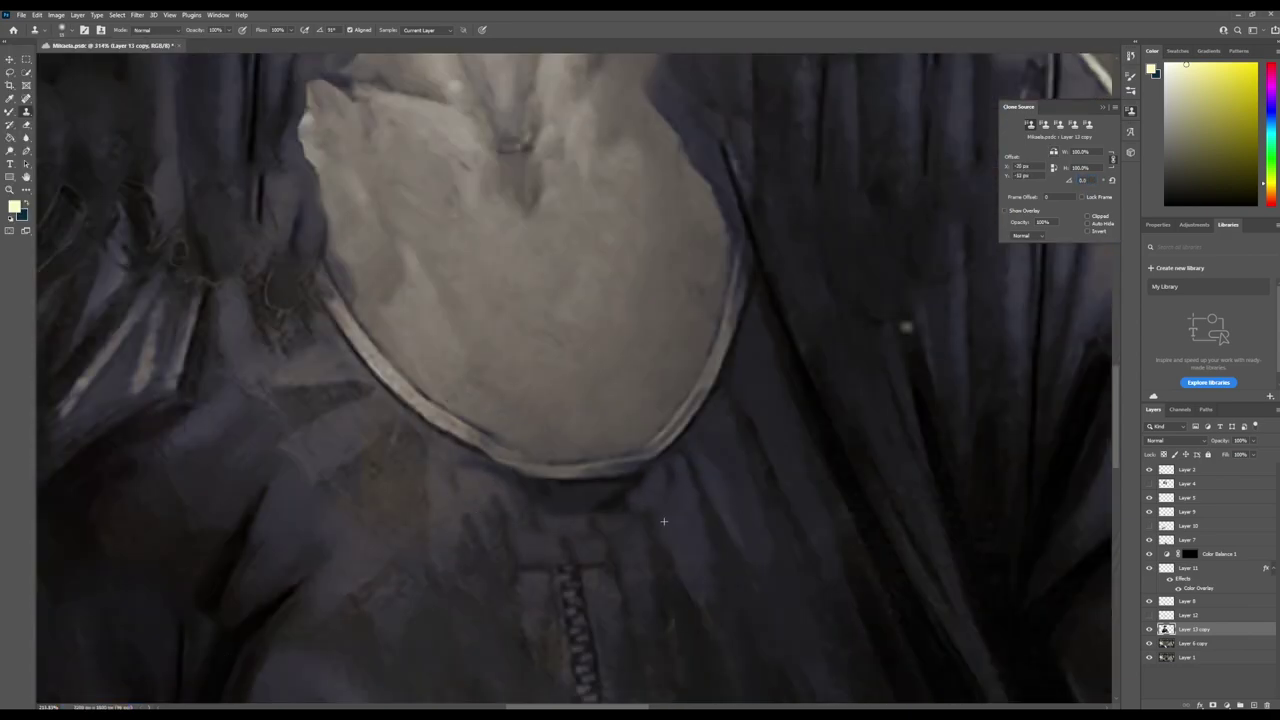
{"action": "scroll", "coordinate": [670, 517], "scroll_direction": "down", "scroll_amount": 6}
{"action": "scroll", "coordinate": [670, 517], "scroll_direction": "up", "scroll_amount": 3}
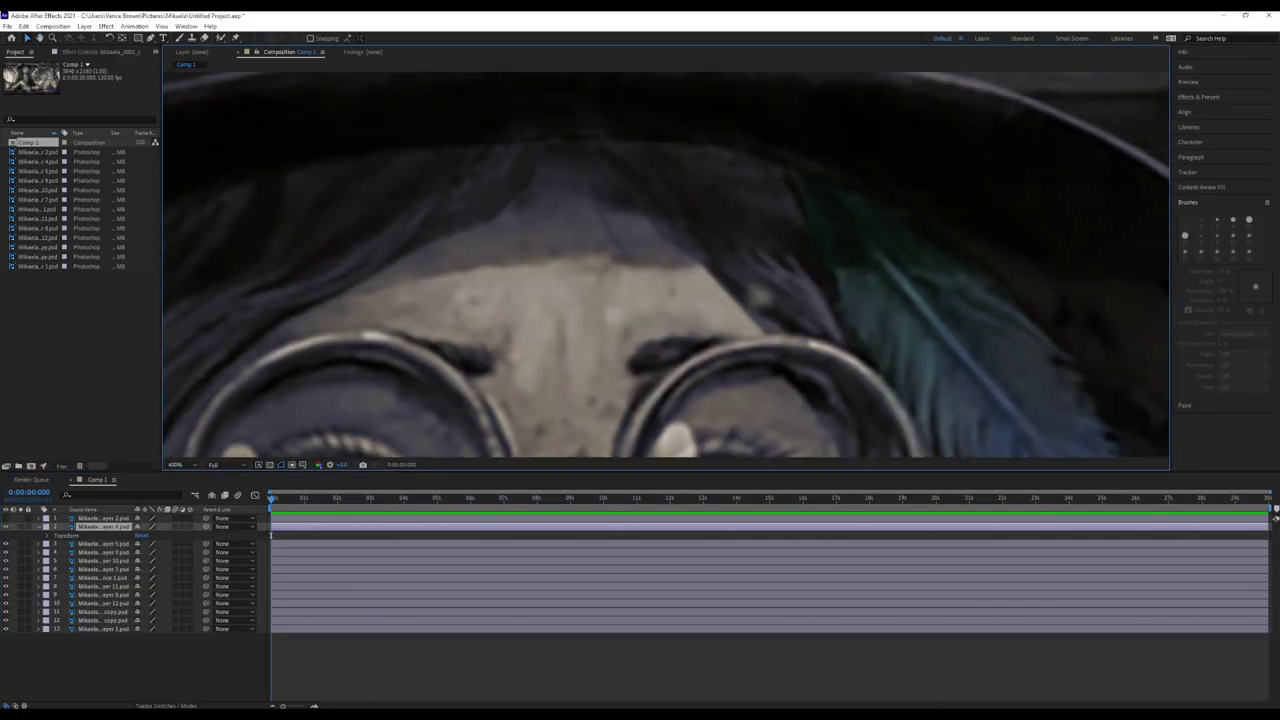
Switch to After Effects and place a puppet pin on the head layer's hair just below the hat brim, nudging it slightly upward.
{"action": "left_click", "coordinate": [505, 178]}
{"action": "key", "text": "ctrl+z"}
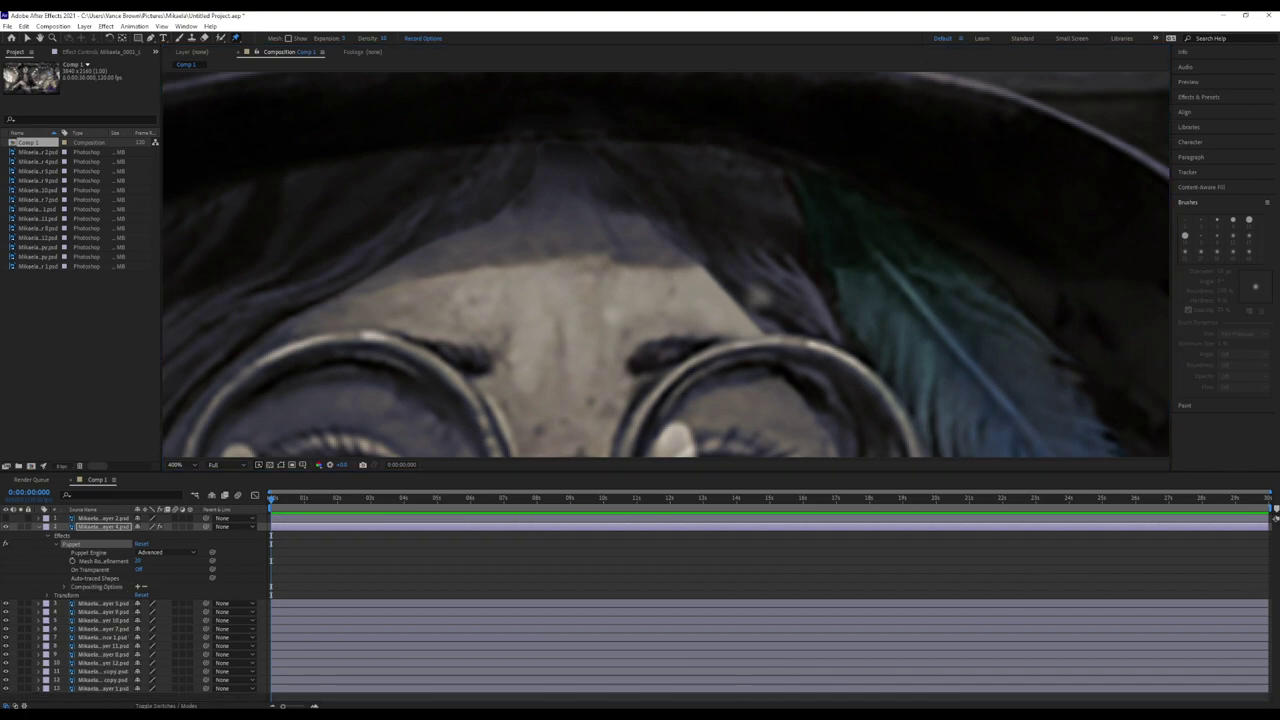
{"action": "left_click", "coordinate": [526, 149]}
{"action": "scroll", "coordinate": [526, 149], "scroll_direction": "up", "scroll_amount": 1}
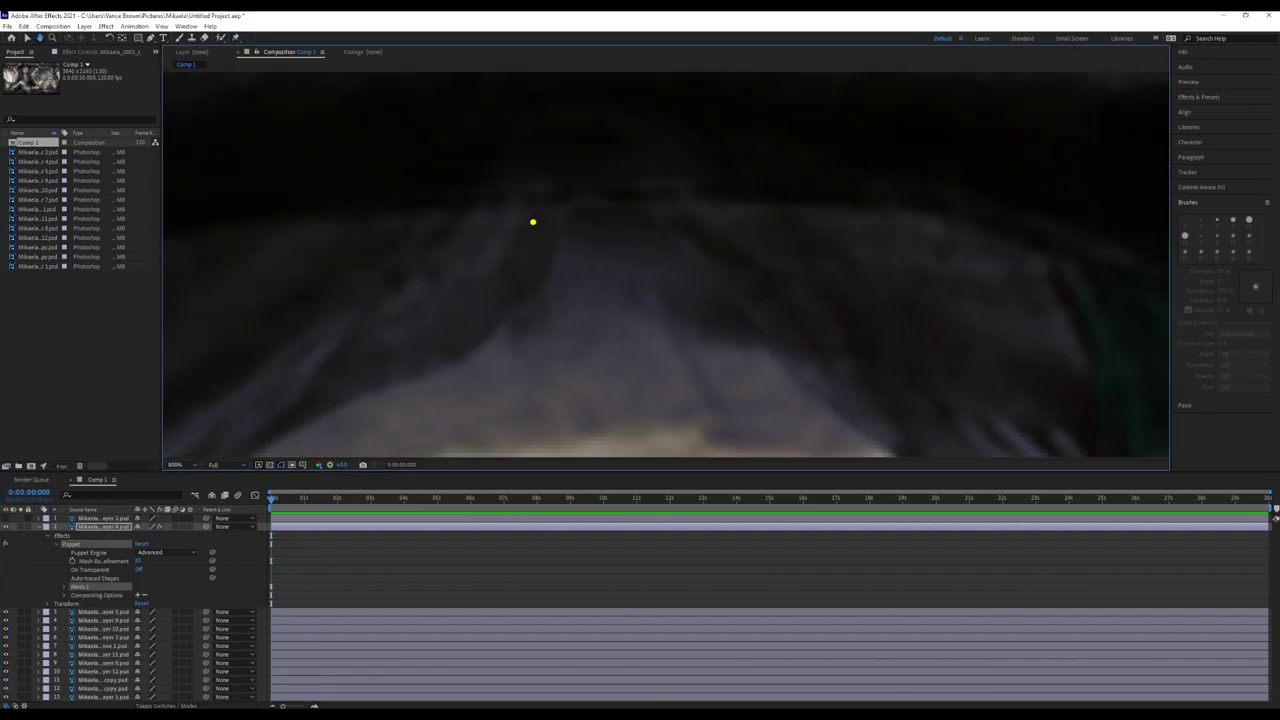
{"action": "left_click_drag", "start_coordinate": [533, 222], "coordinate": [534, 210]}
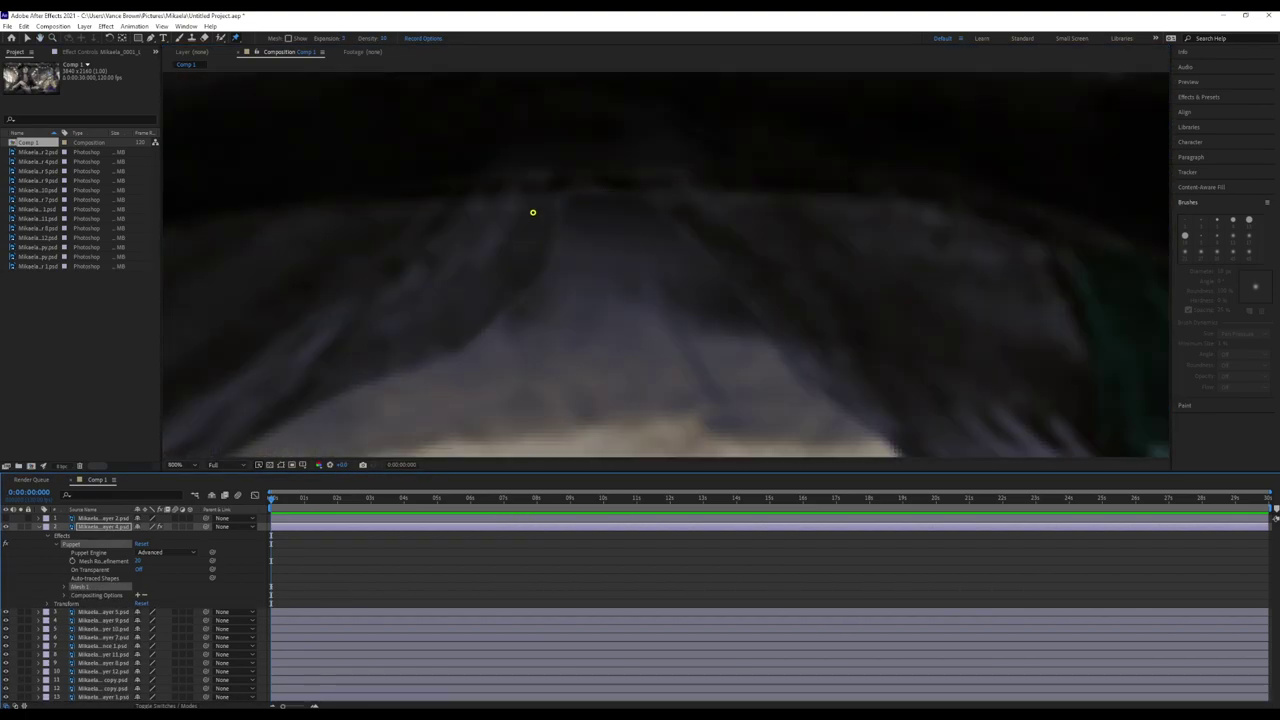
Add a matching puppet pin to the woman's body layer and keyframe the head layer's Transform properties at the start of the timeline.
{"action": "scroll", "coordinate": [100, 620], "scroll_direction": "down", "scroll_amount": 3}
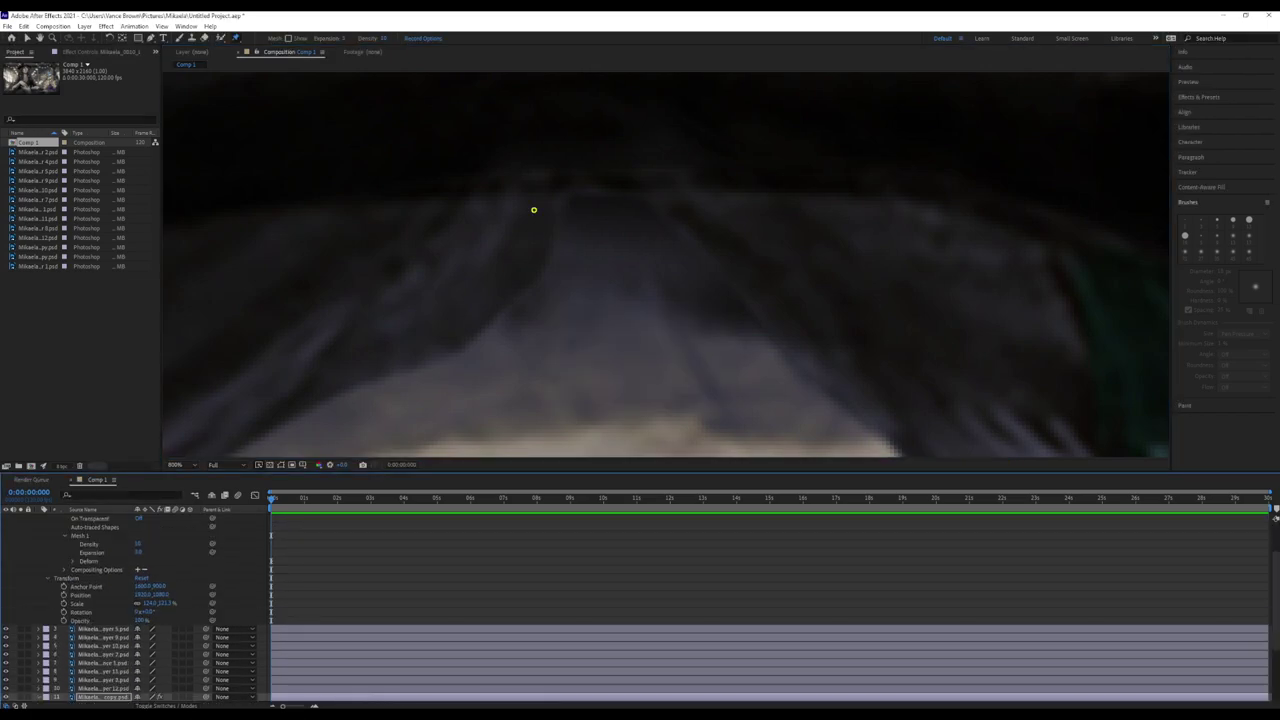
{"action": "scroll", "coordinate": [207, 546], "scroll_direction": "up", "scroll_amount": 5}
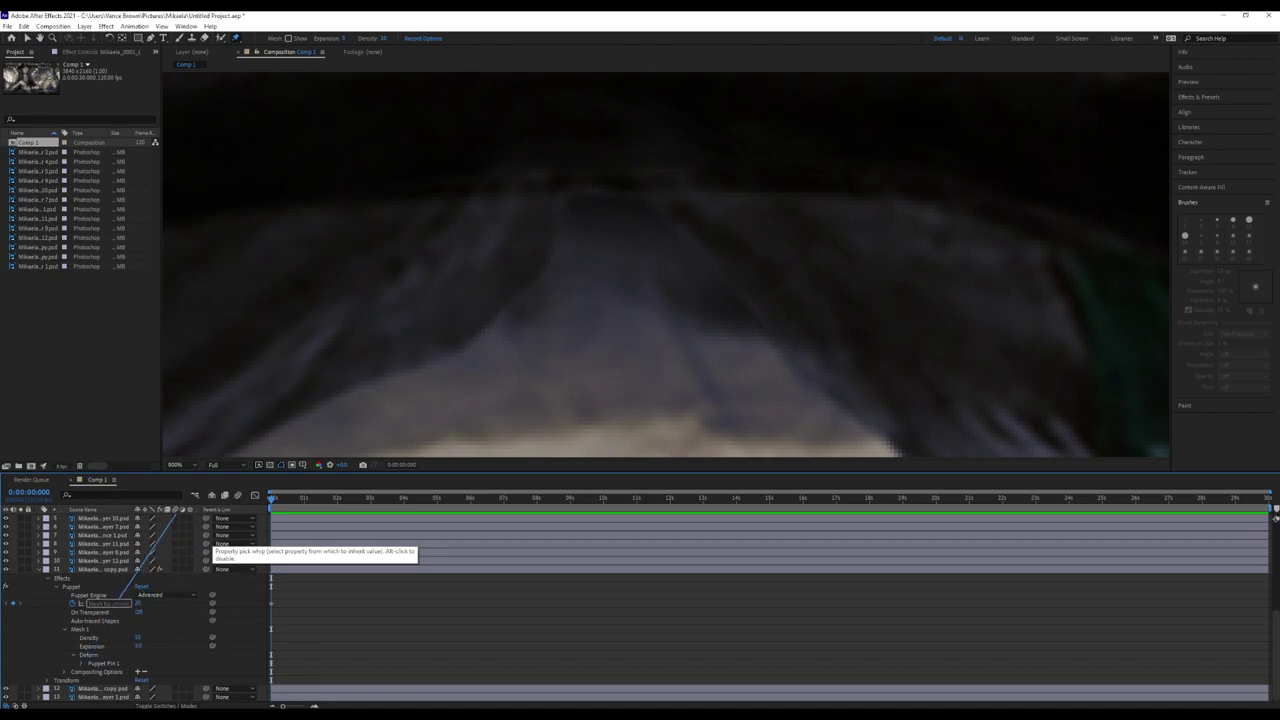
{"action": "scroll", "coordinate": [207, 546], "scroll_direction": "down", "scroll_amount": 3}
{"action": "left_click", "coordinate": [534, 210]}
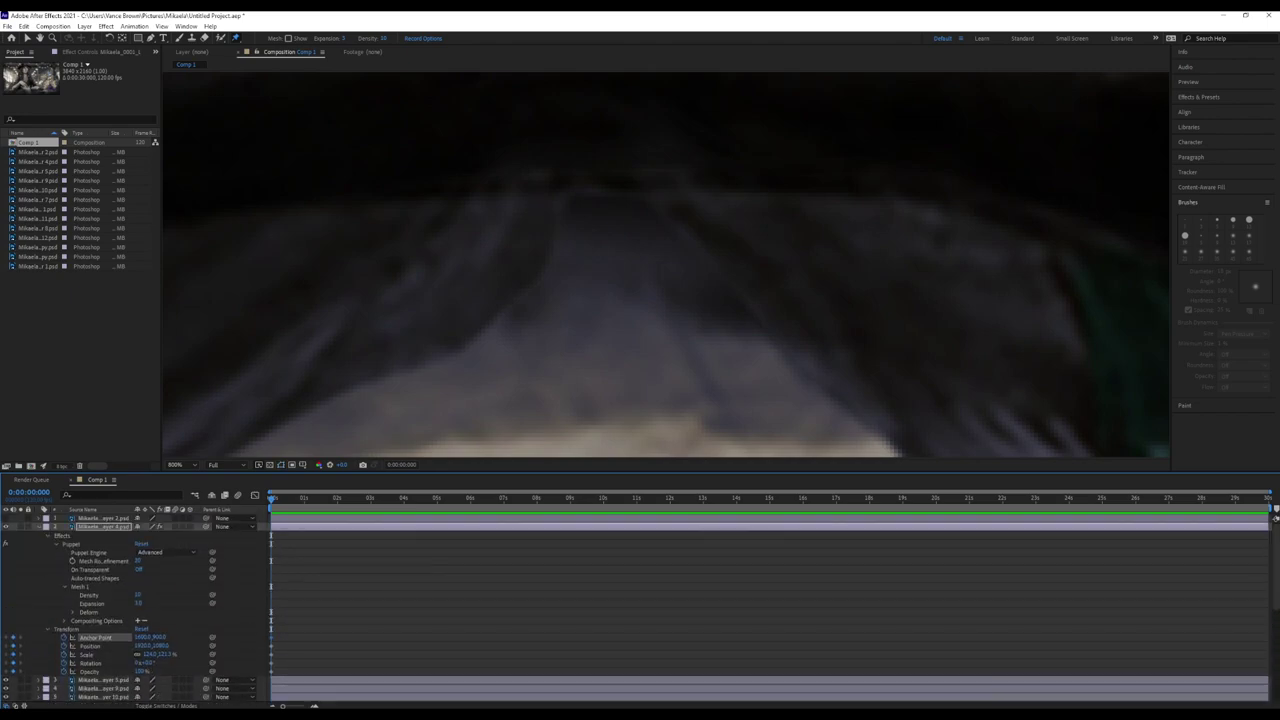
Add a second puppet pin at the hairline under the hat brim and link the head layer's pin positions to the matching body layer pins.
{"action": "scroll", "coordinate": [135, 620], "scroll_direction": "down", "scroll_amount": 3}
{"action": "scroll", "coordinate": [135, 620], "scroll_direction": "up", "scroll_amount": 3}
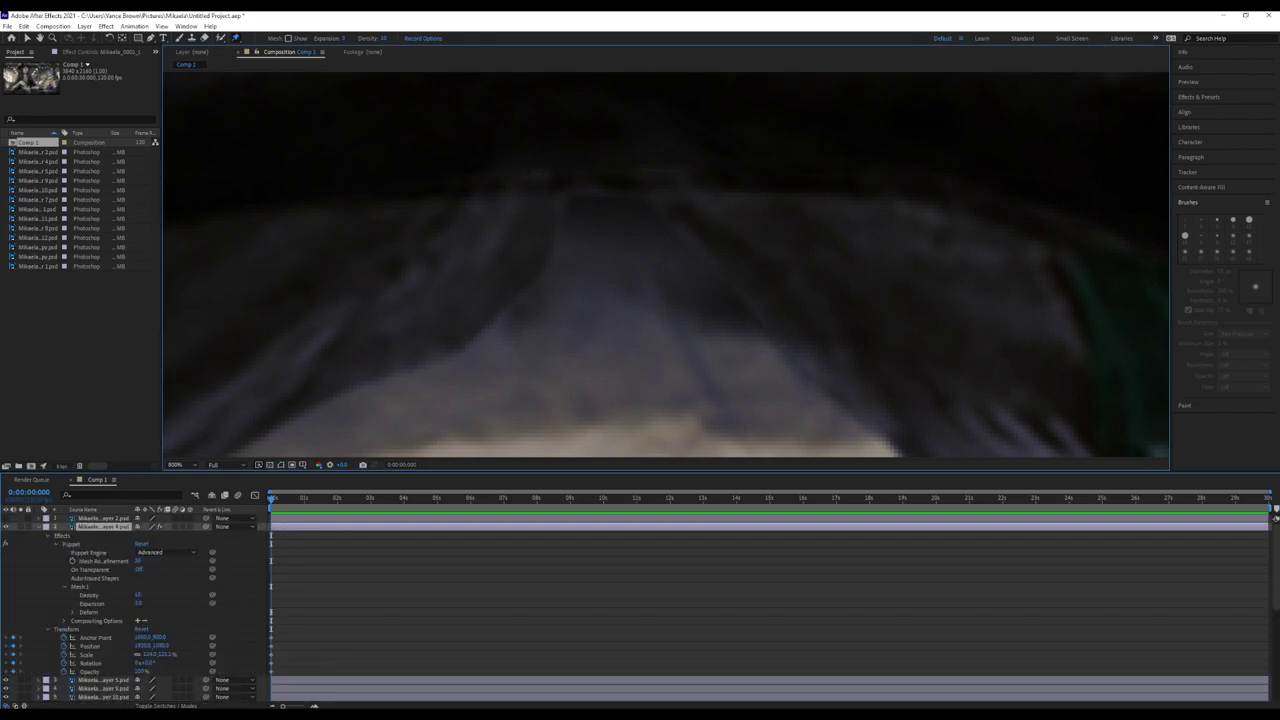
{"action": "scroll", "coordinate": [135, 607], "scroll_direction": "down", "scroll_amount": 5}
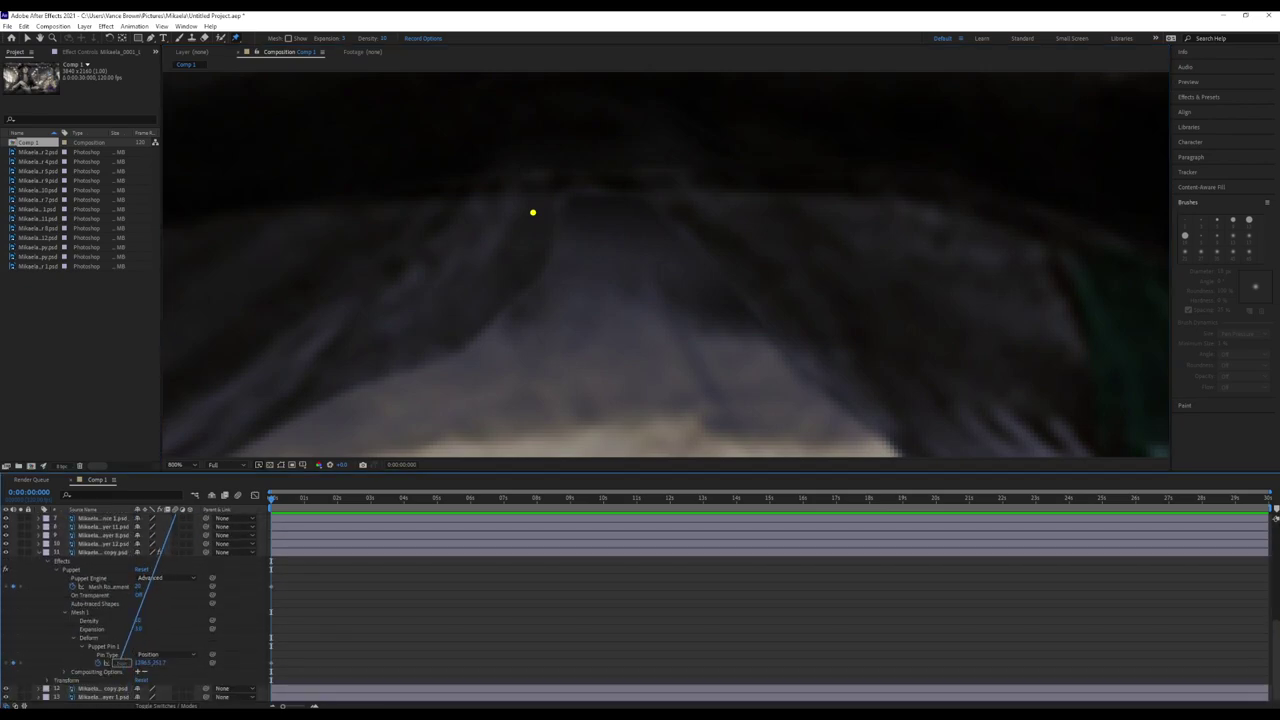
{"action": "left_click", "coordinate": [706, 203]}
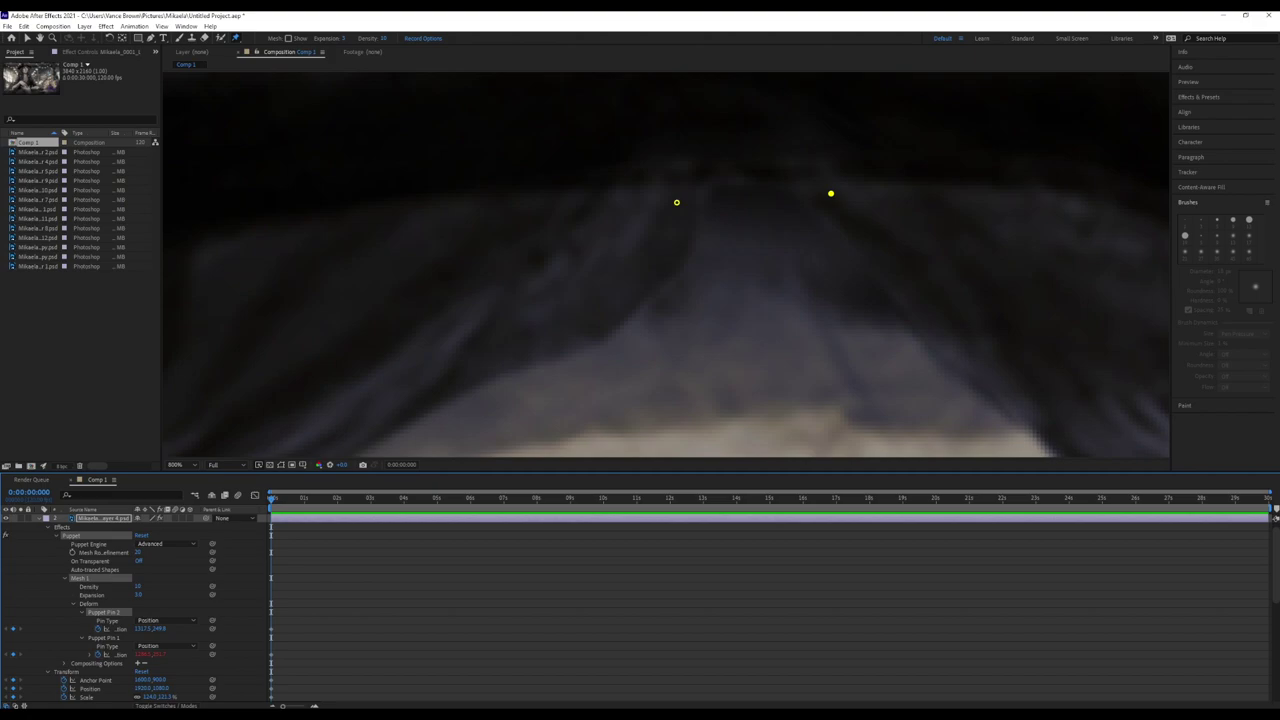
{"action": "scroll", "coordinate": [135, 600], "scroll_direction": "up", "scroll_amount": 3}
{"action": "scroll", "coordinate": [135, 600], "scroll_direction": "down", "scroll_amount": 3}
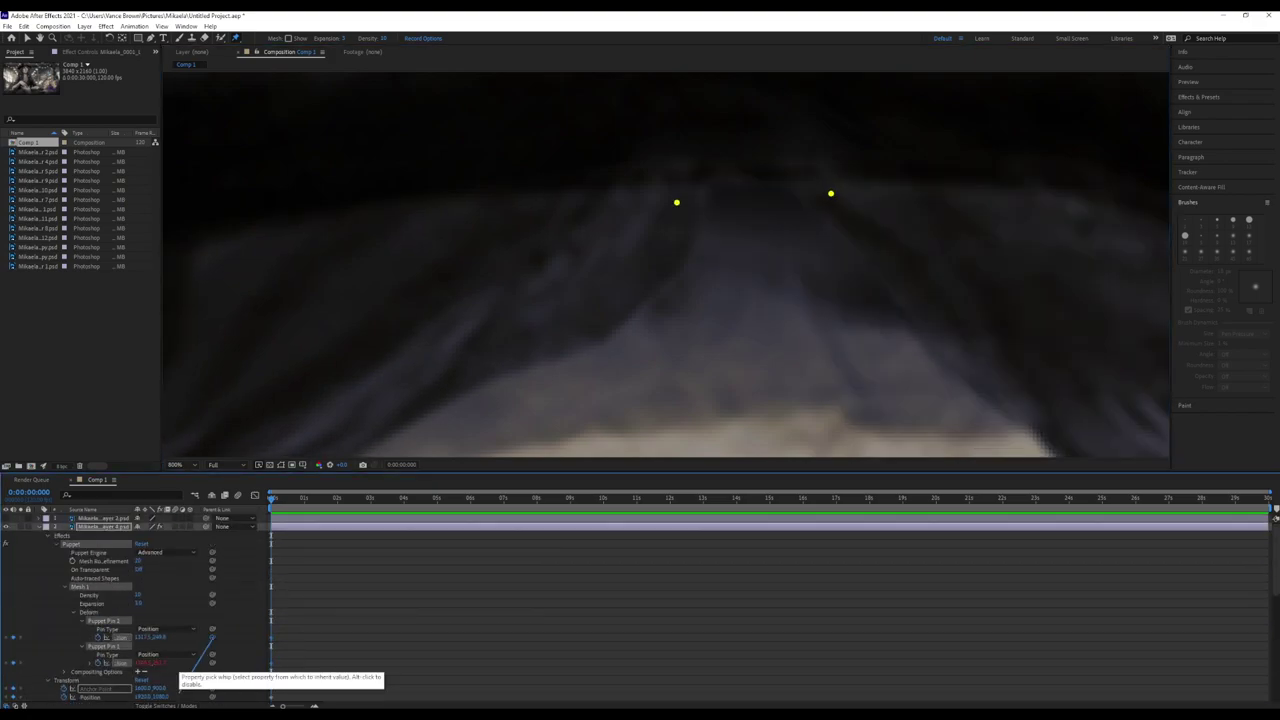
{"action": "left_click_drag", "start_coordinate": [186, 690], "coordinate": [147, 695]}
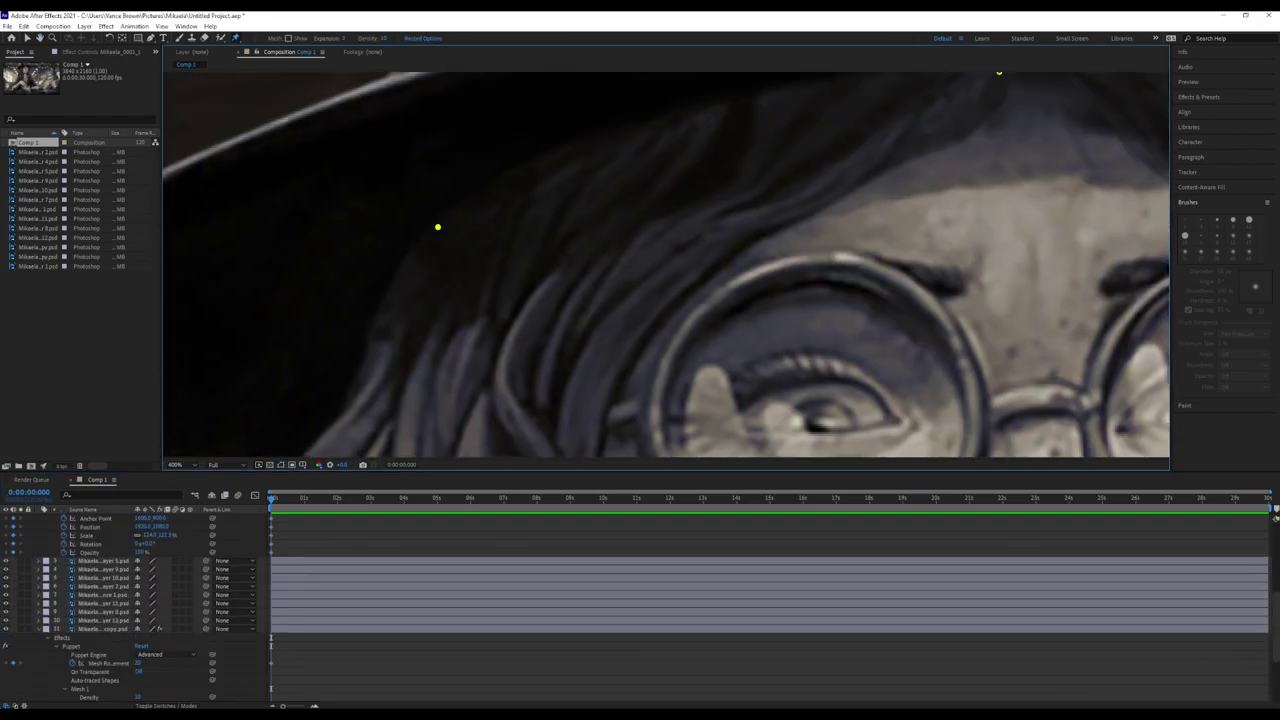
Place matching puppet pins on the hair beneath the hat brim beside the glasses and link the head layer's pin to the body layer's.
{"action": "left_click_drag", "start_coordinate": [437, 227], "coordinate": [440, 226]}
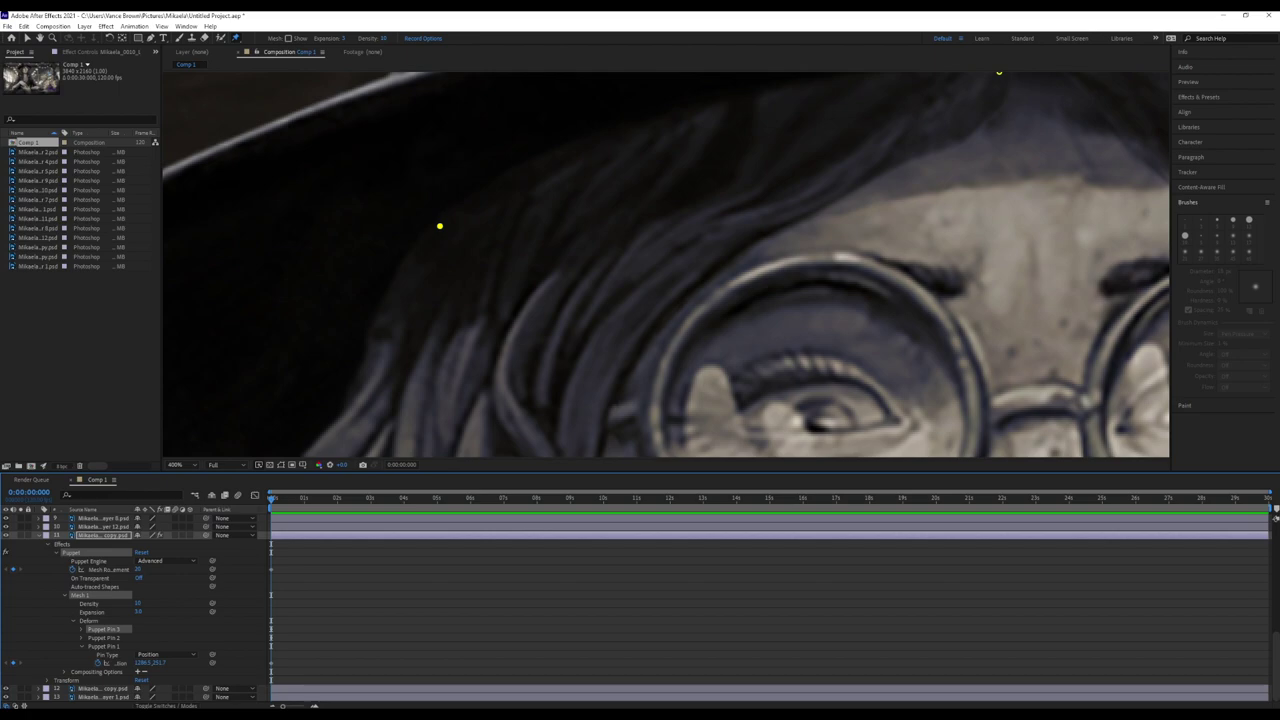
{"action": "scroll", "coordinate": [135, 600], "scroll_direction": "up", "scroll_amount": 5}
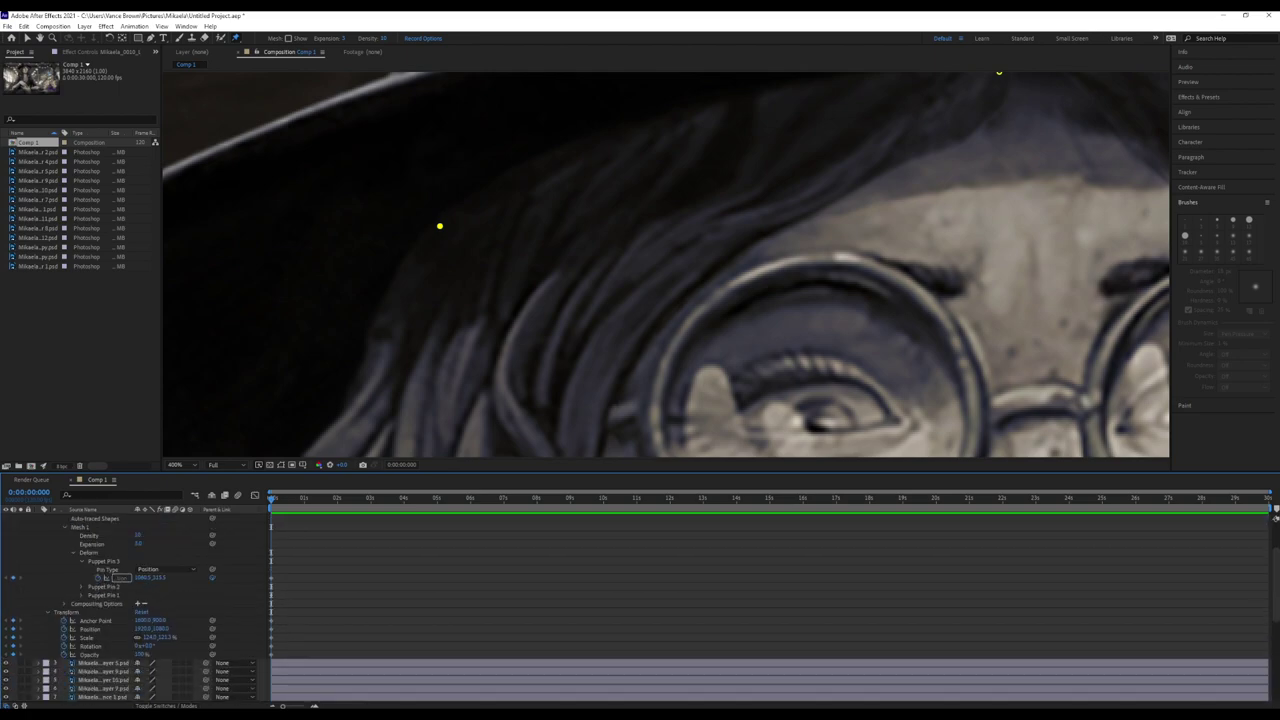
{"action": "scroll", "coordinate": [666, 265], "scroll_direction": "right", "scroll_amount": 5}
{"action": "scroll", "coordinate": [135, 600], "scroll_direction": "down", "scroll_amount": 5}
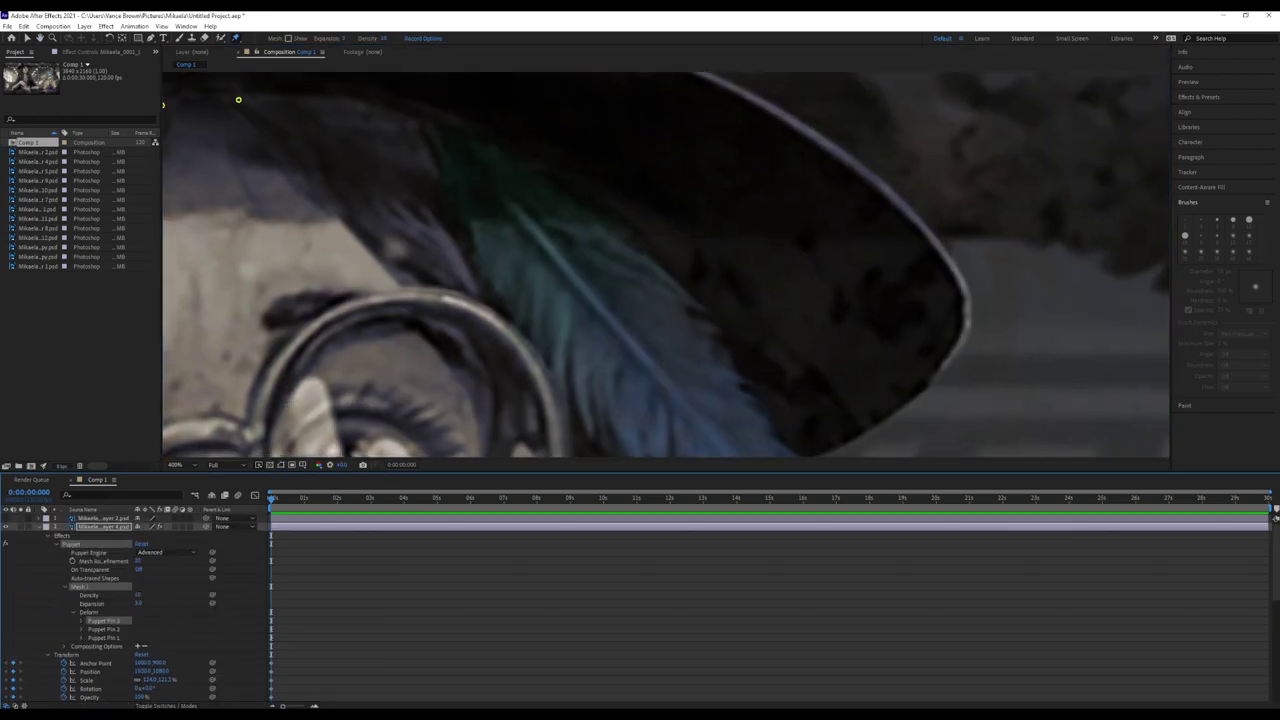
Pin the head and body layers at the feather's upper edge and link the head layer's pin position to its body counterpart.
{"action": "key", "text": "."}
{"action": "scroll", "coordinate": [135, 600], "scroll_direction": "up", "scroll_amount": 5}
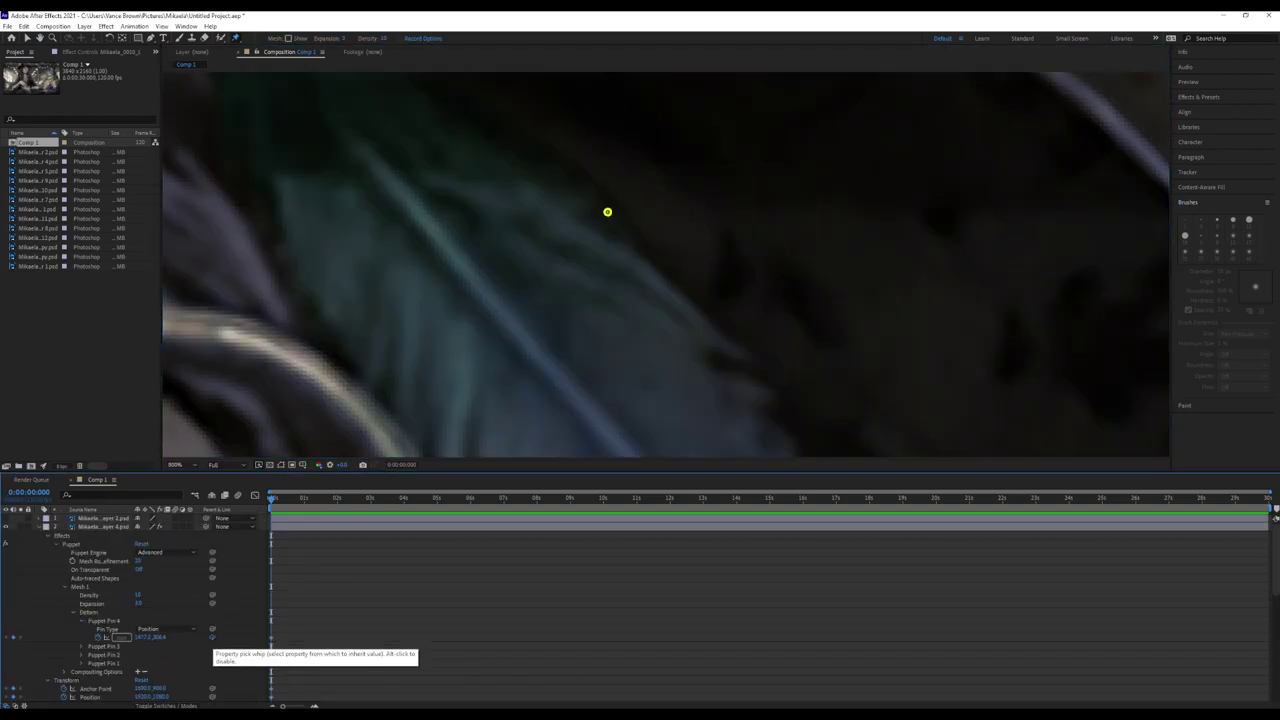
{"action": "key", "text": "comma"}
{"action": "key", "text": "comma"}
{"action": "key", "text": "comma"}
{"action": "scroll", "coordinate": [135, 600], "scroll_direction": "up", "scroll_amount": 5}
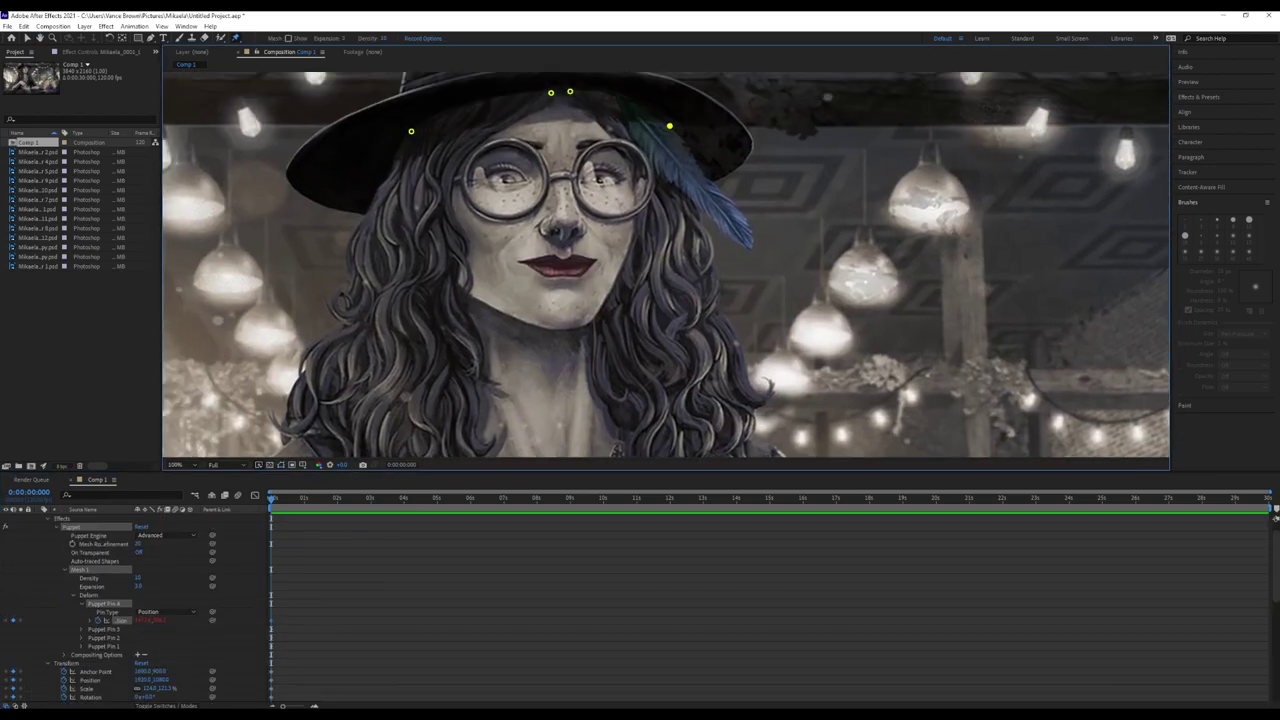
{"action": "key", "text": "comma"}
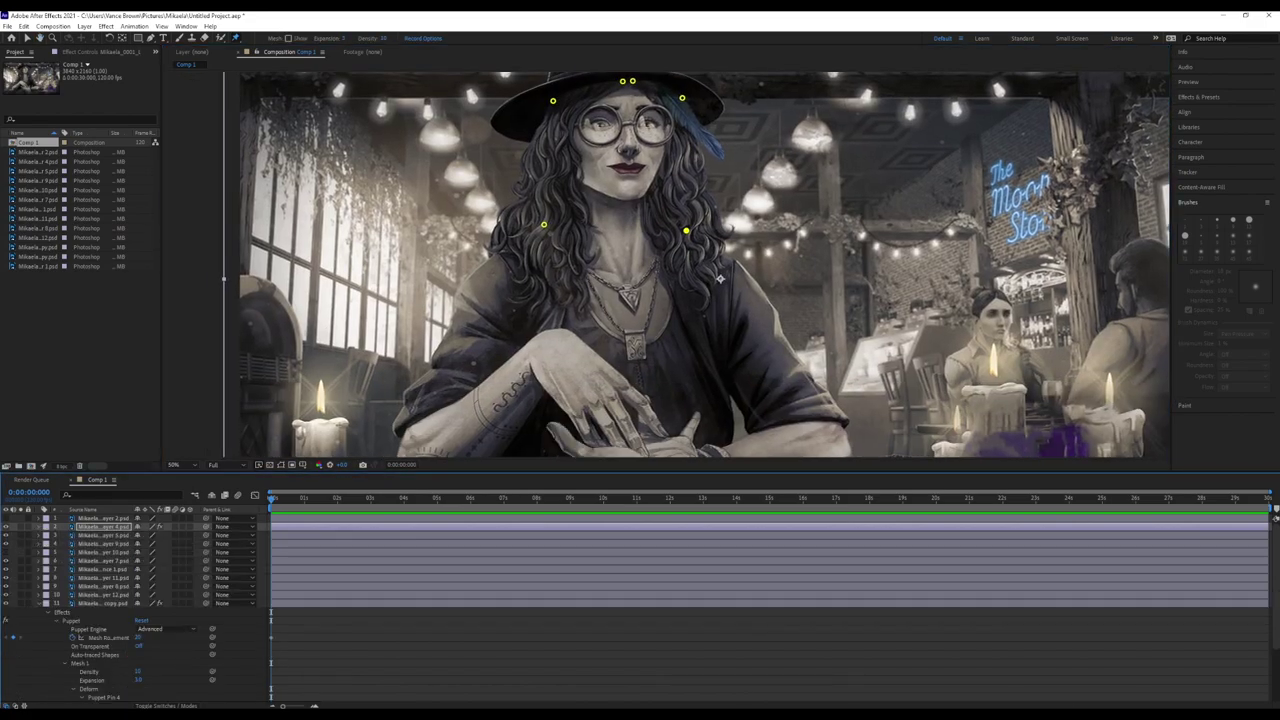
Pin the tattooed forearm to the body layer, and place matching puppet pins at the centre of the lips on the mouth and body layers.
{"action": "scroll", "coordinate": [719, 279], "scroll_direction": "up", "scroll_amount": 3}
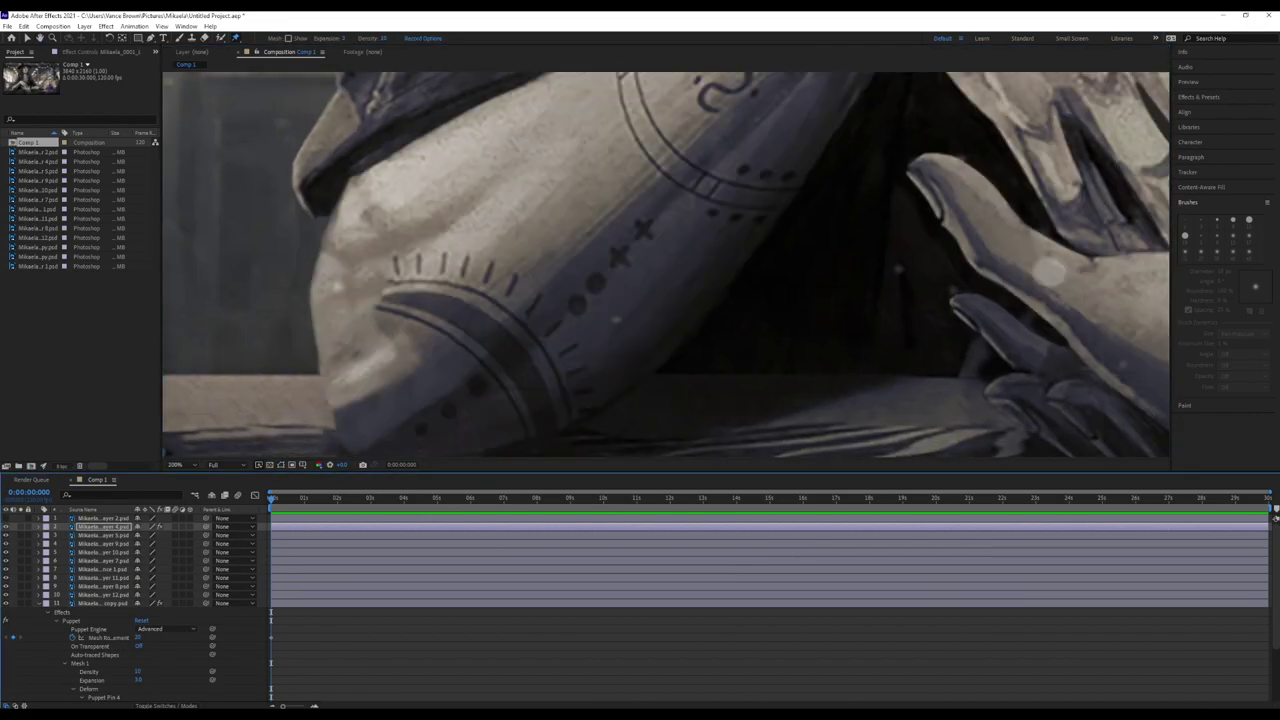
{"action": "left_click", "coordinate": [104, 552]}
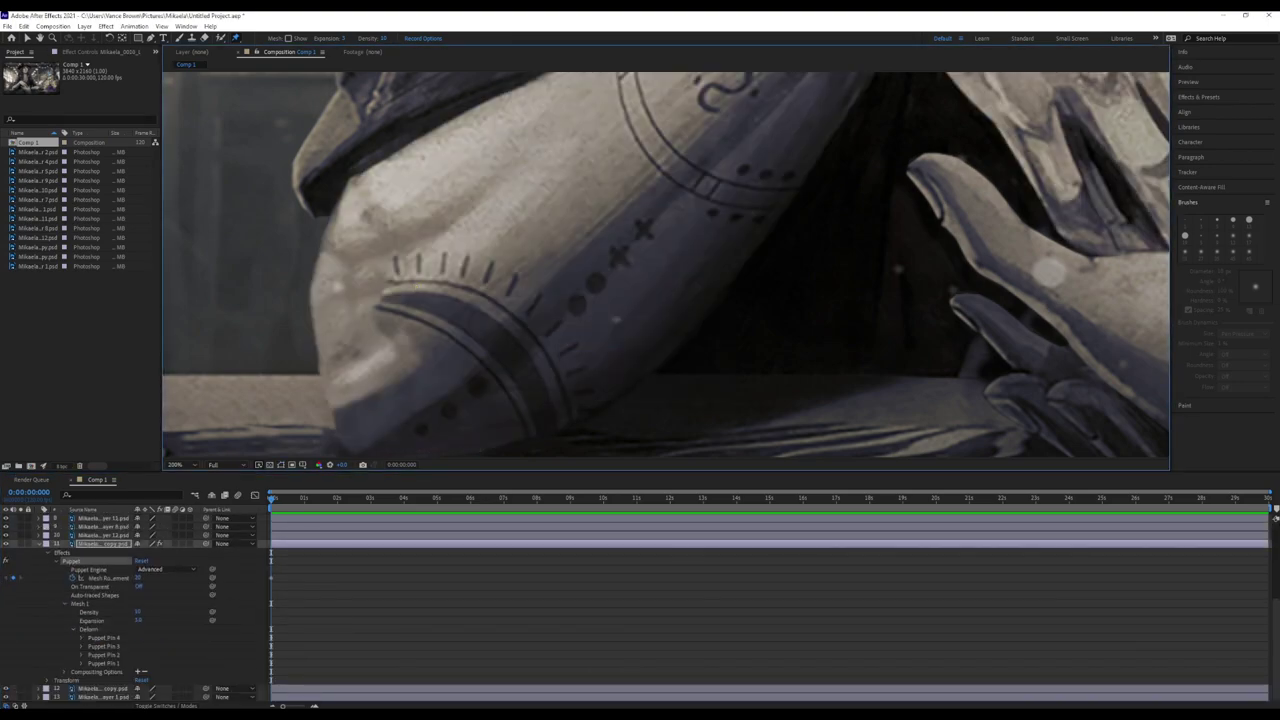
{"action": "left_click_drag", "start_coordinate": [137, 646], "coordinate": [190, 513]}
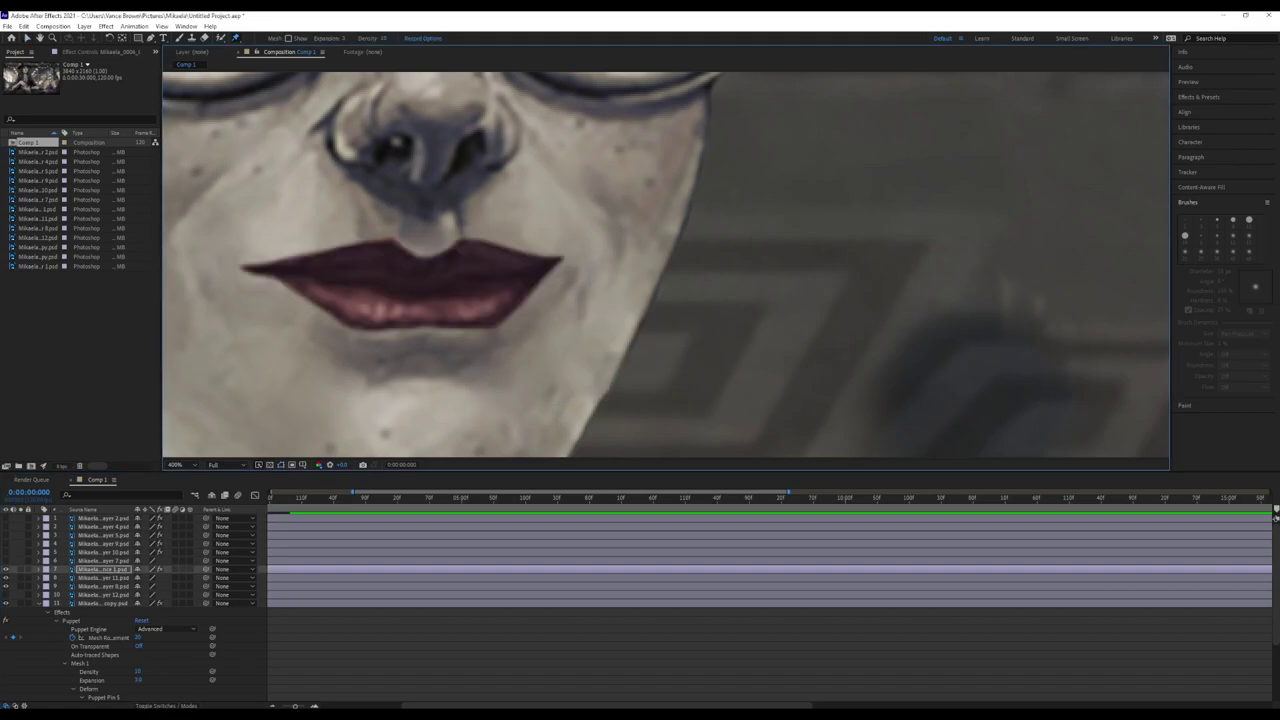
{"action": "left_click", "coordinate": [419, 288]}
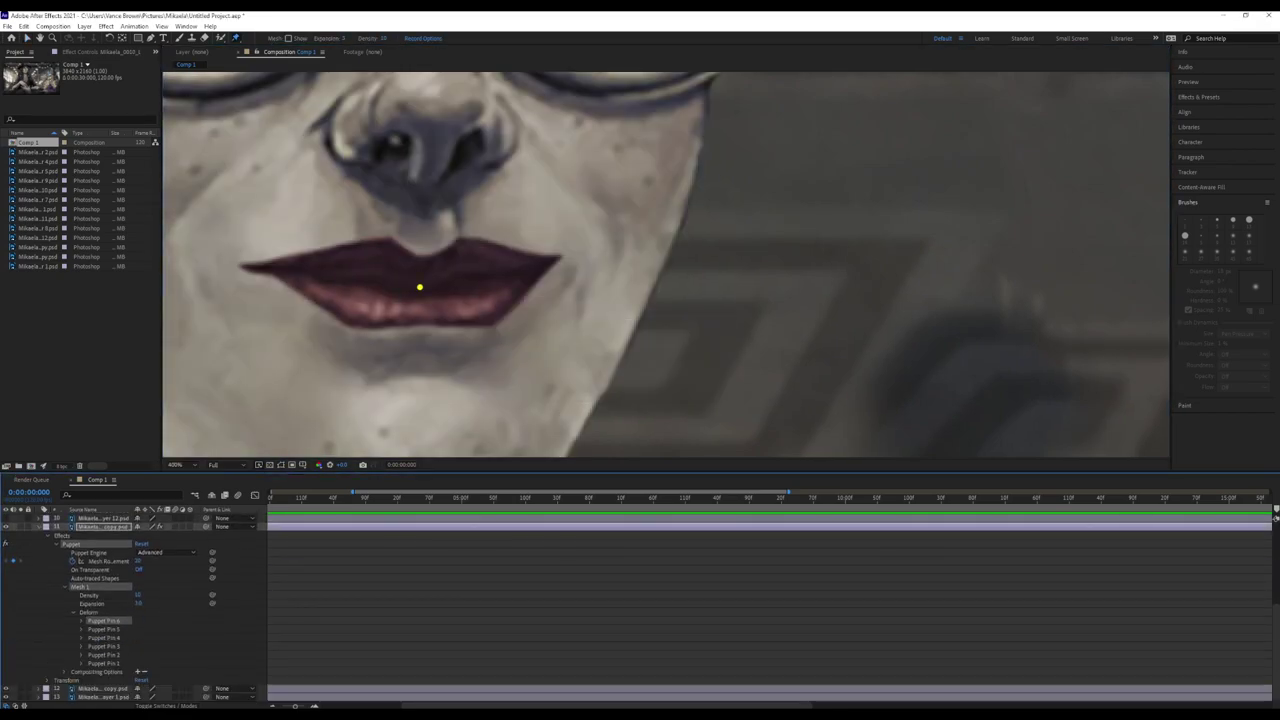
{"action": "left_click", "coordinate": [103, 654]}
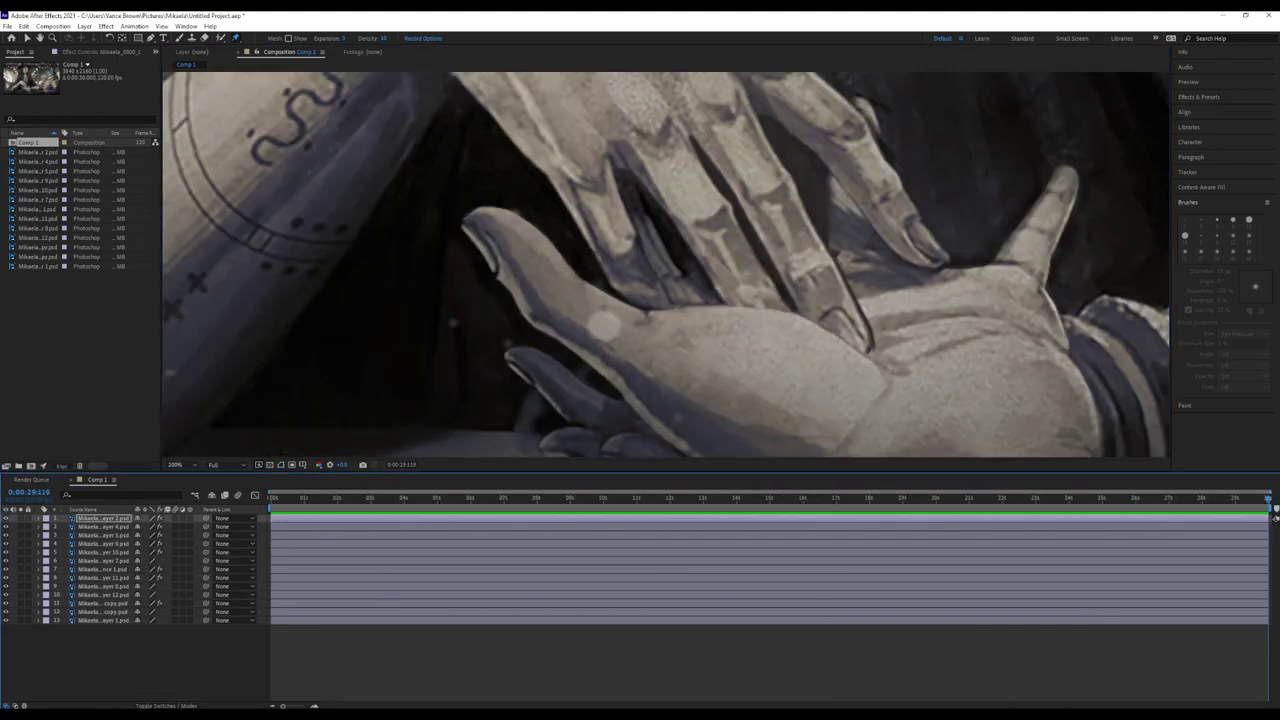
Pose the thumb and palm puppet pins on the lower hand's layer at the end of the timeline.
{"action": "left_click", "coordinate": [537, 198]}
{"action": "left_click_drag", "start_coordinate": [638, 353], "coordinate": [647, 341]}
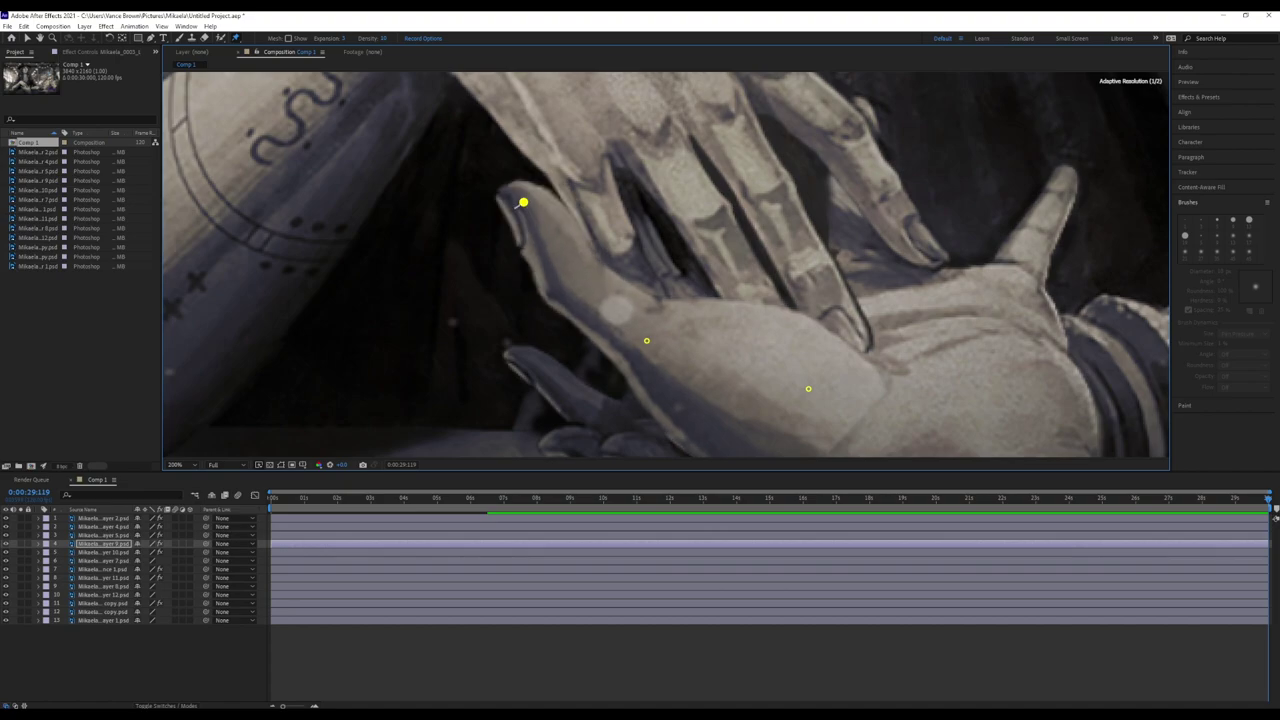
{"action": "scroll", "coordinate": [917, 236], "scroll_direction": "down", "scroll_amount": 5}
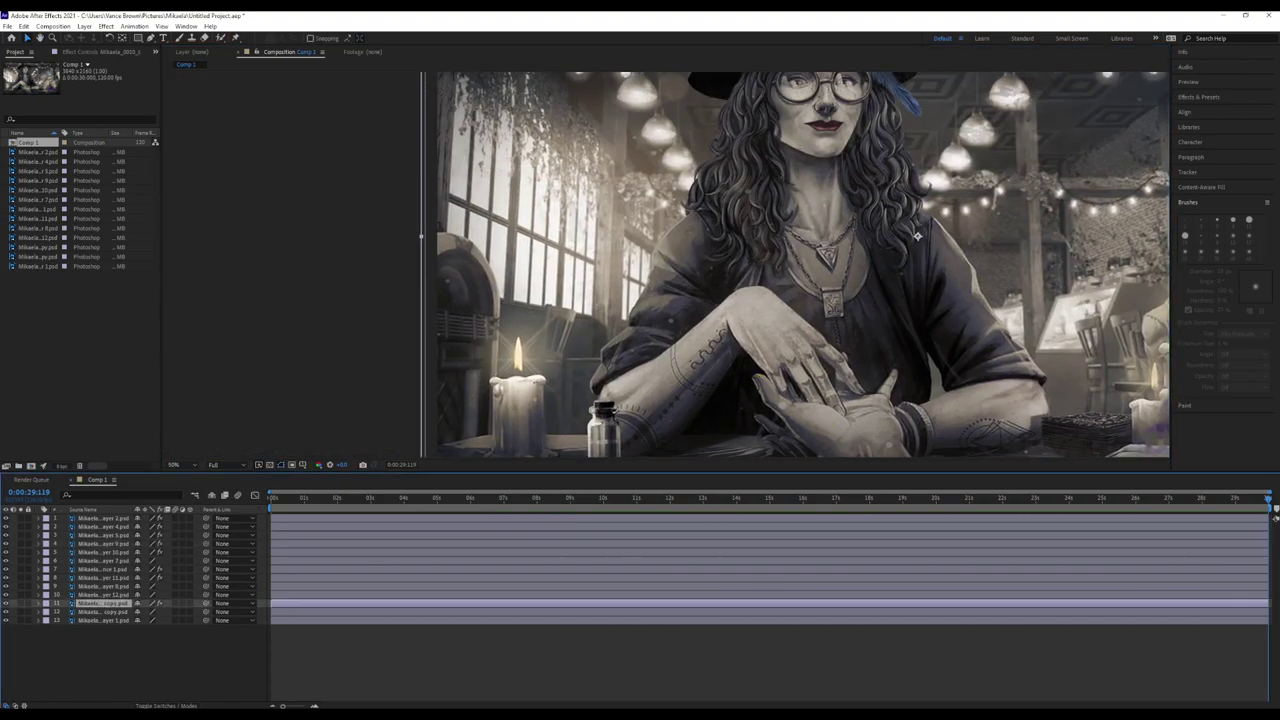
Add puppet pins where the necklace chains meet the hair and link the necklace layer's pin positions to matching pins on the body layer.
{"action": "left_click", "coordinate": [917, 236]}
{"action": "scroll", "coordinate": [917, 236], "scroll_direction": "up", "scroll_amount": 6}
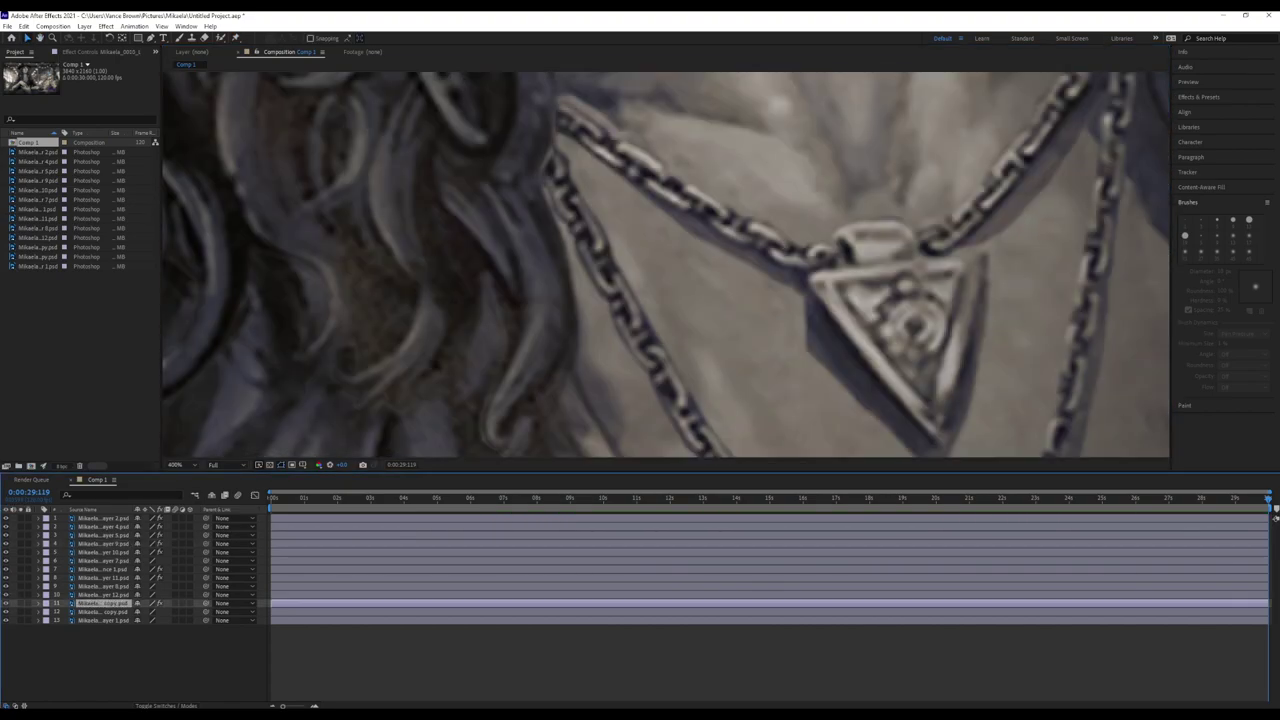
{"action": "key", "text": "e"}
{"action": "left_click", "coordinate": [100, 594]}
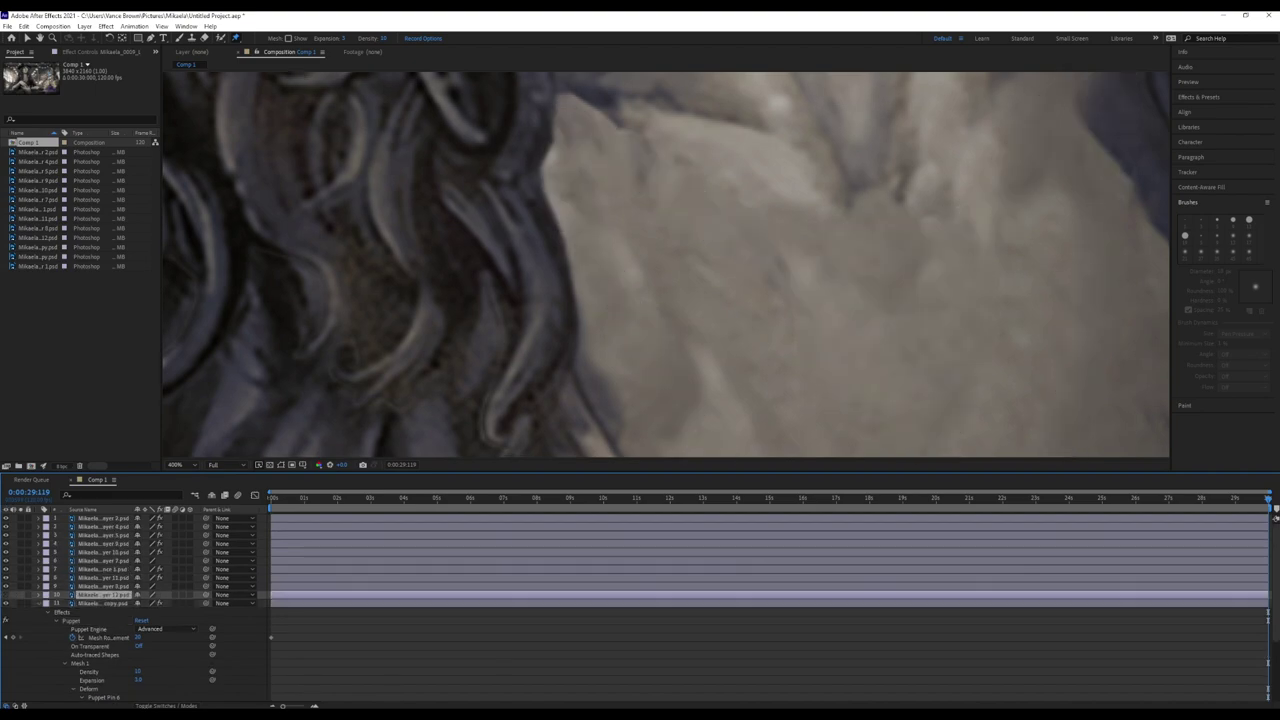
{"action": "left_click", "coordinate": [100, 552]}
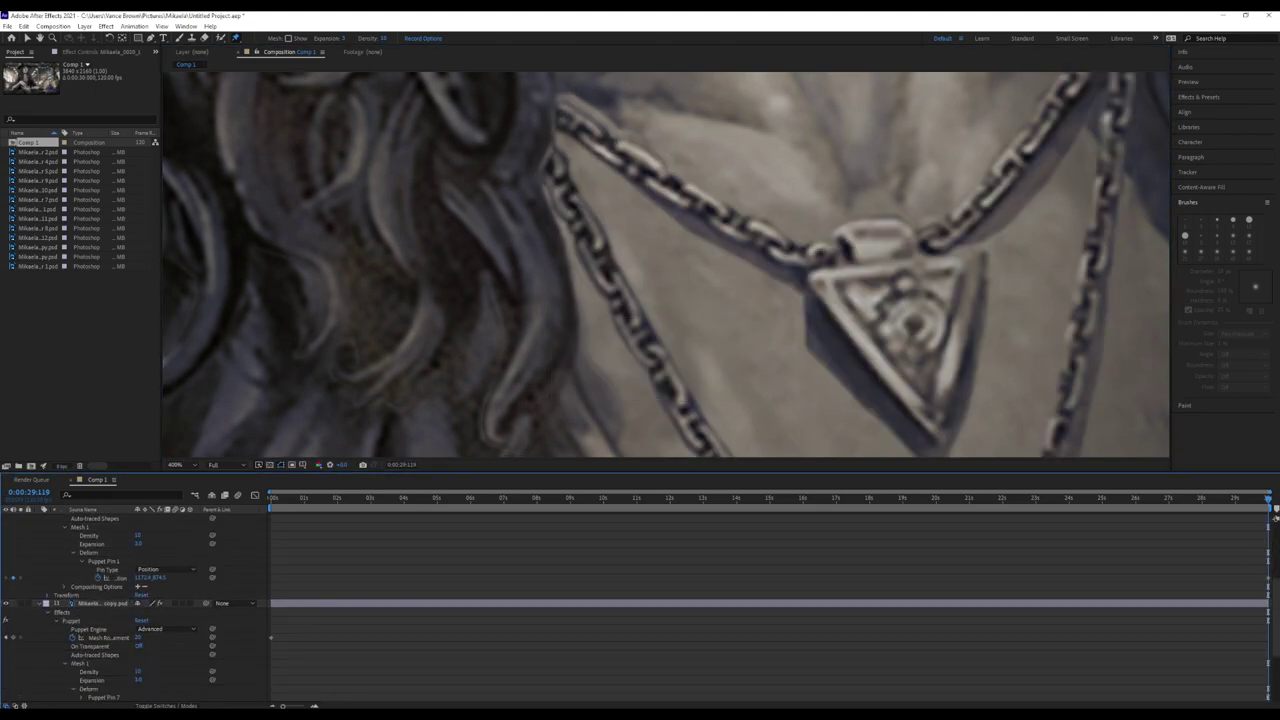
{"action": "scroll", "coordinate": [130, 600], "scroll_direction": "up", "scroll_amount": 1}
{"action": "left_click_drag", "start_coordinate": [212, 551], "coordinate": [114, 690]}
{"action": "scroll", "coordinate": [130, 600], "scroll_direction": "up", "scroll_amount": 1}
{"action": "scroll", "coordinate": [1095, 122], "scroll_direction": "down", "scroll_amount": 2}
{"action": "scroll", "coordinate": [1095, 122], "scroll_direction": "down", "scroll_amount": 3}
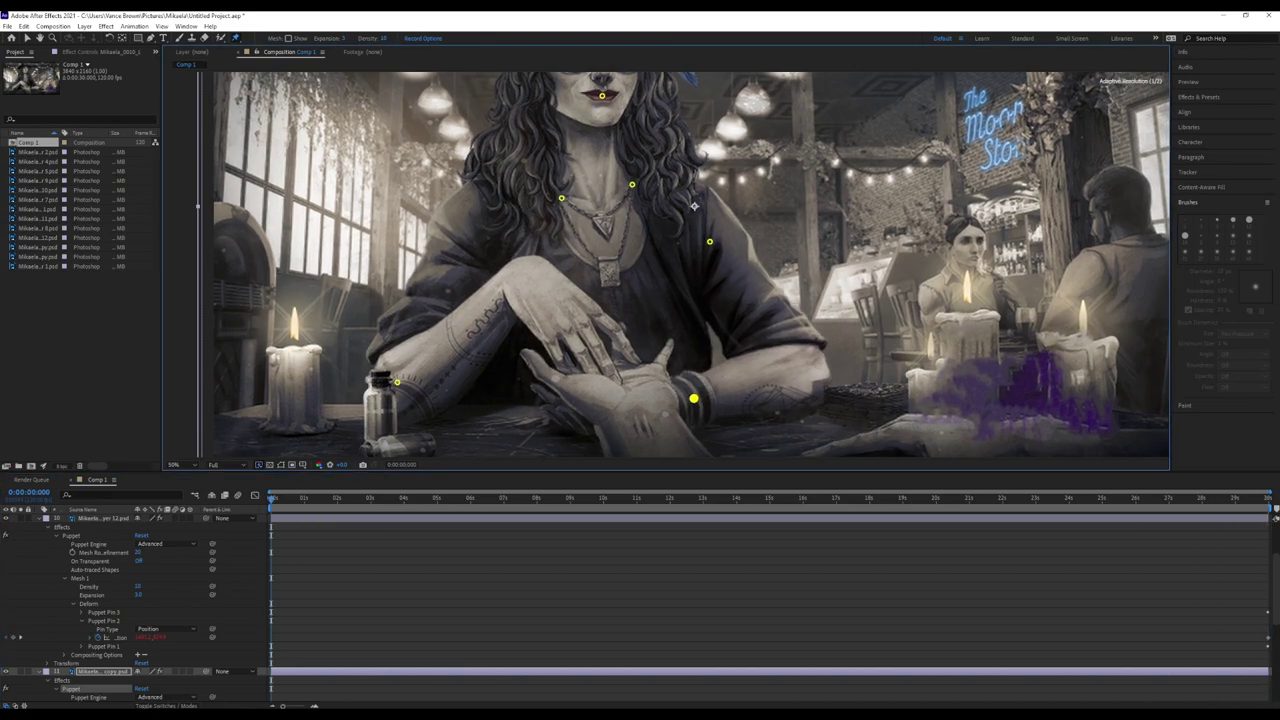
Add puppet pins to the body layer at the shoulders, wrist and forearms, and preview the motion.
{"action": "key", "text": "space"}
{"action": "key", "text": "ctrl+p"}
{"action": "left_click_drag", "start_coordinate": [692, 262], "coordinate": [684, 372]}
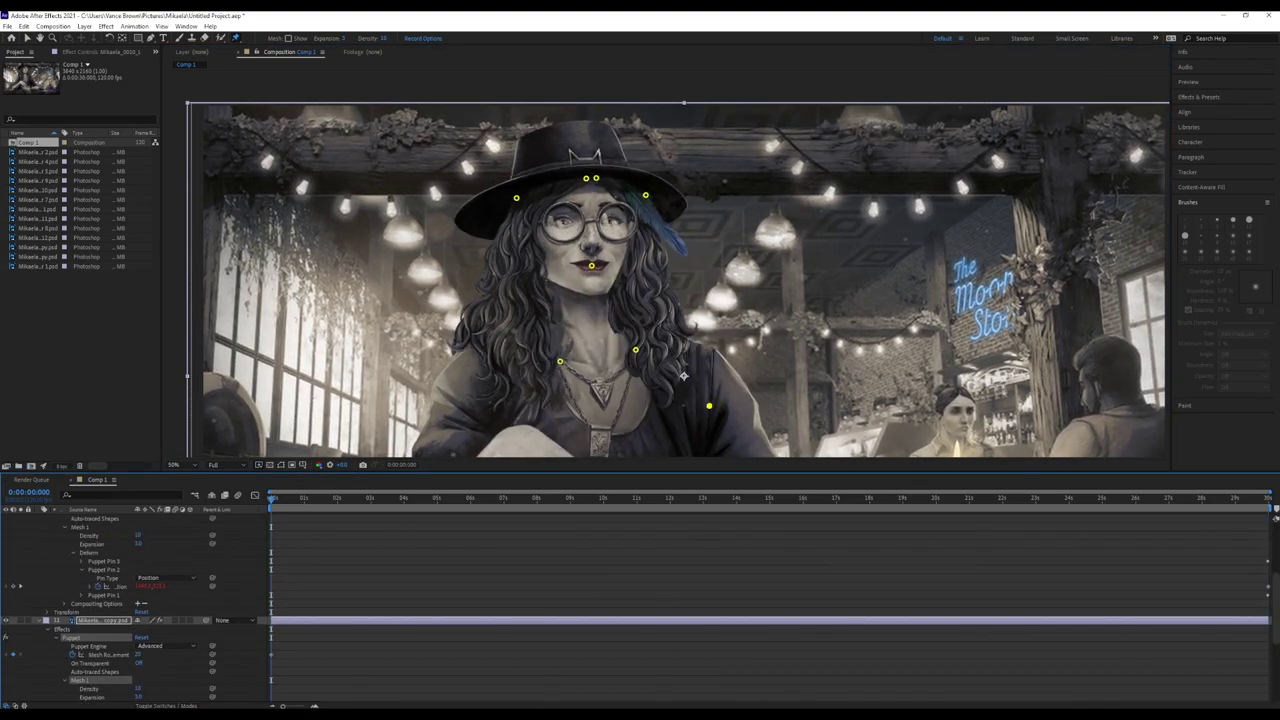
{"action": "scroll", "coordinate": [684, 376], "scroll_direction": "down", "scroll_amount": 2}
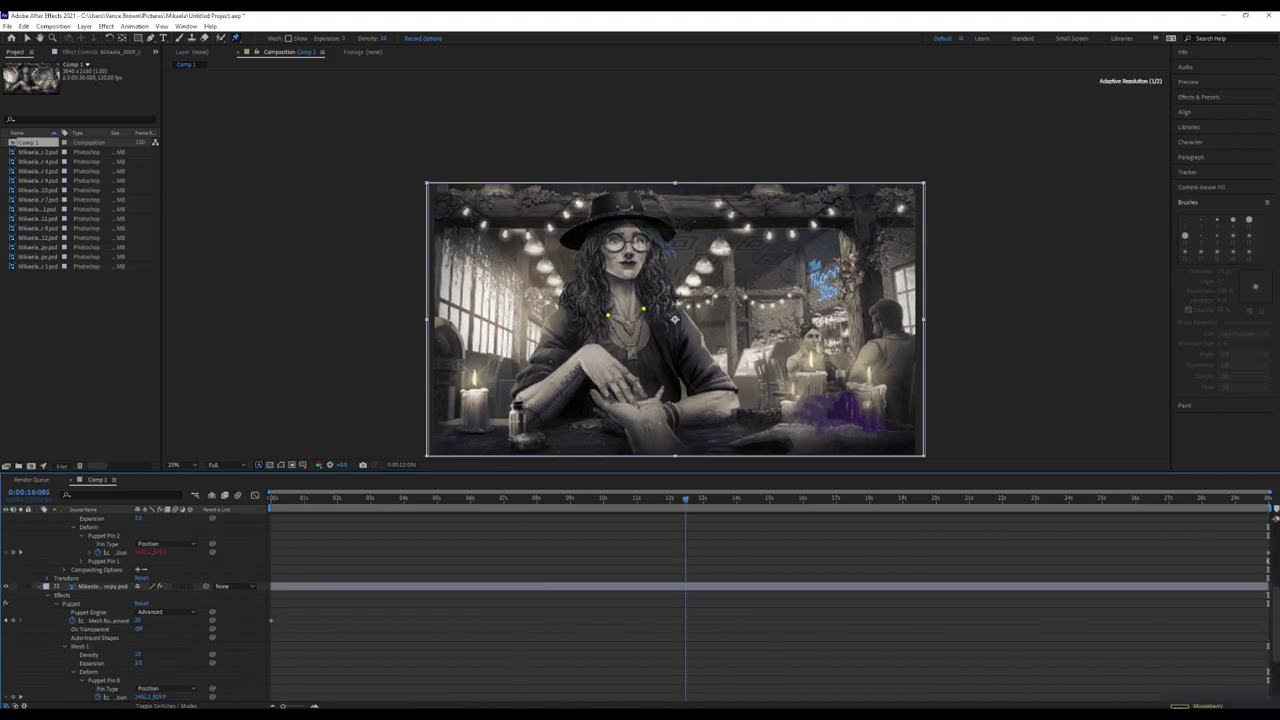
{"action": "left_click_drag", "start_coordinate": [675, 320], "coordinate": [763, 241]}
{"action": "scroll", "coordinate": [763, 241], "scroll_direction": "up", "scroll_amount": 2}
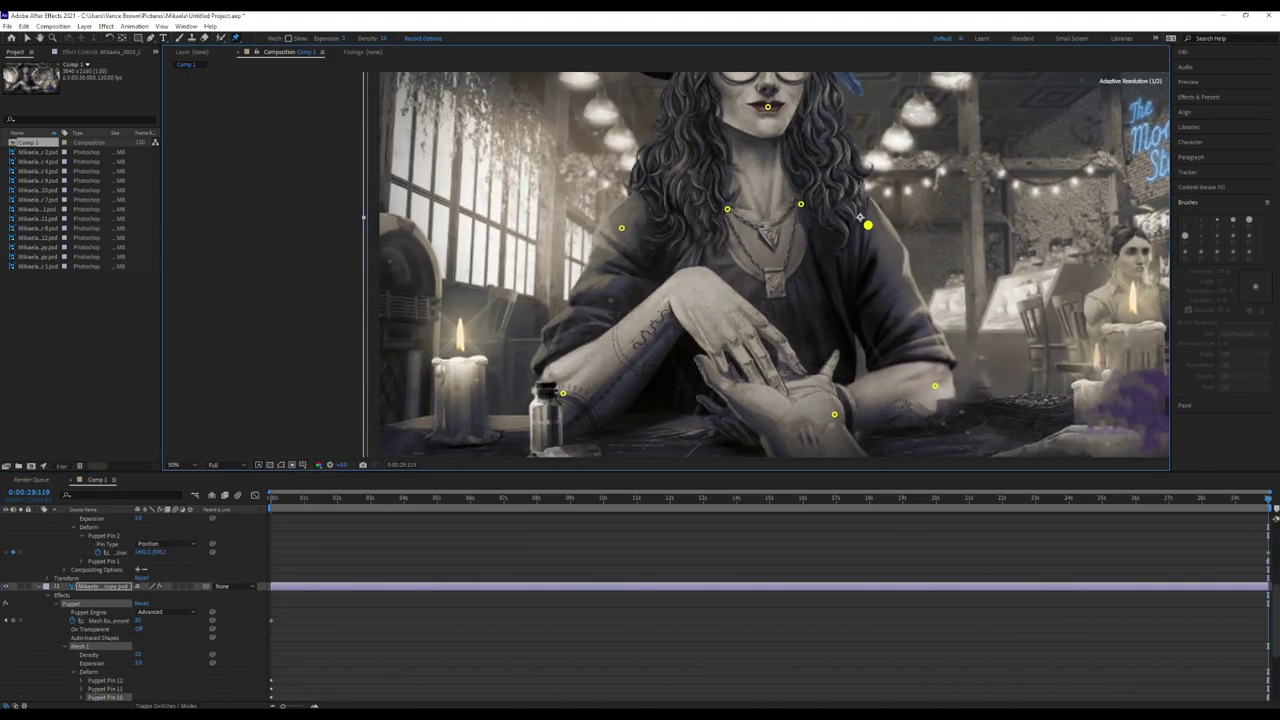
Reposition the body layer's shoulder and head puppet pins at the end of the timeline.
{"action": "left_click_drag", "start_coordinate": [859, 216], "coordinate": [911, 292]}
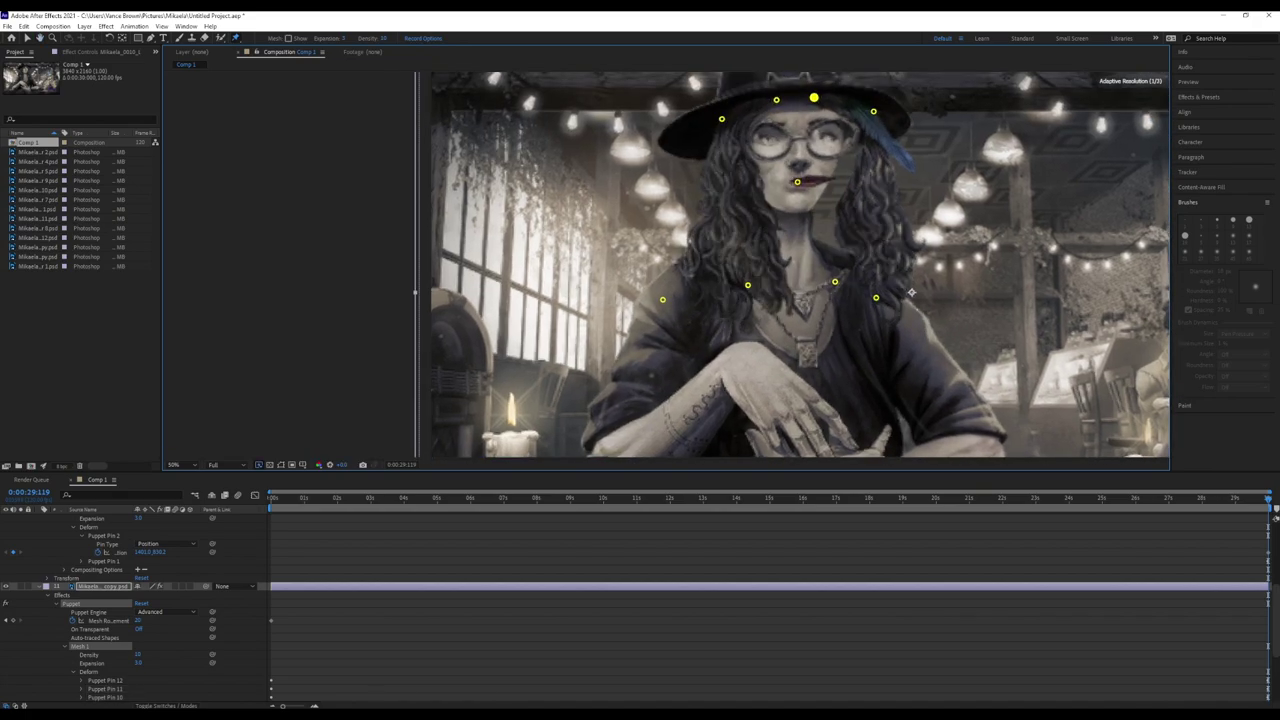
{"action": "scroll", "coordinate": [911, 292], "scroll_direction": "up", "scroll_amount": 2}
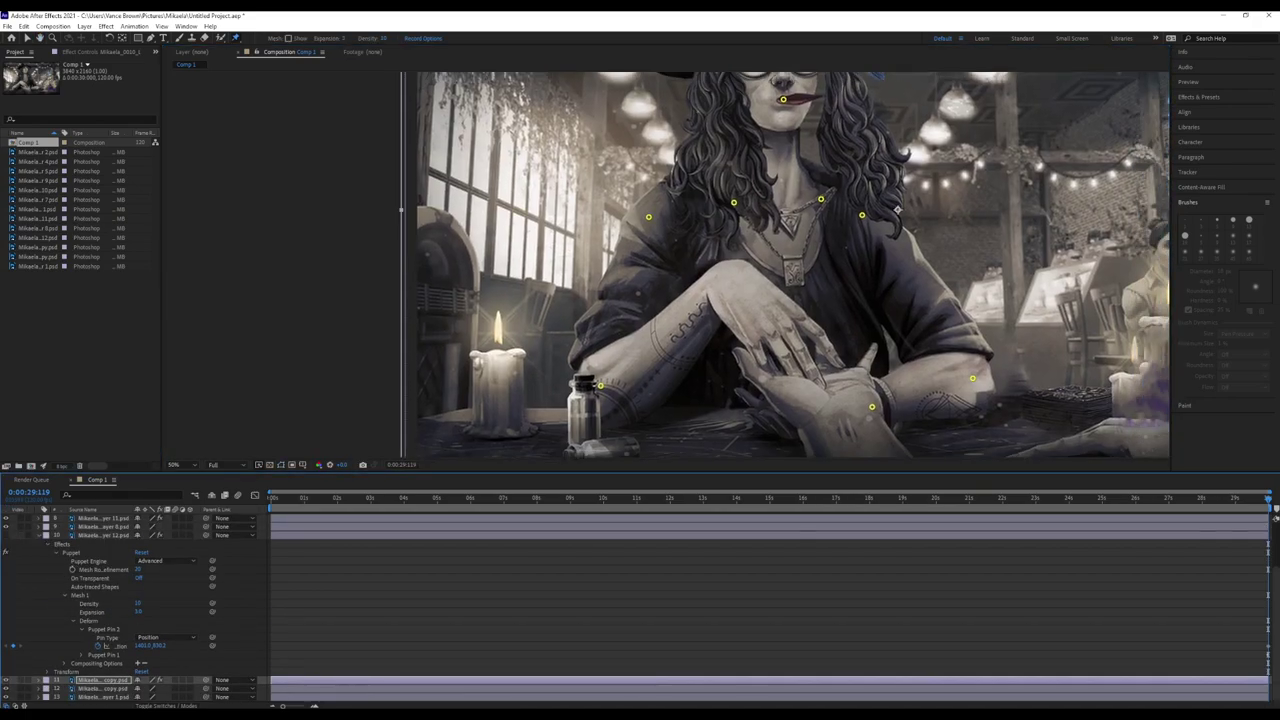
{"action": "scroll", "coordinate": [950, 342], "scroll_direction": "up", "scroll_amount": 2}
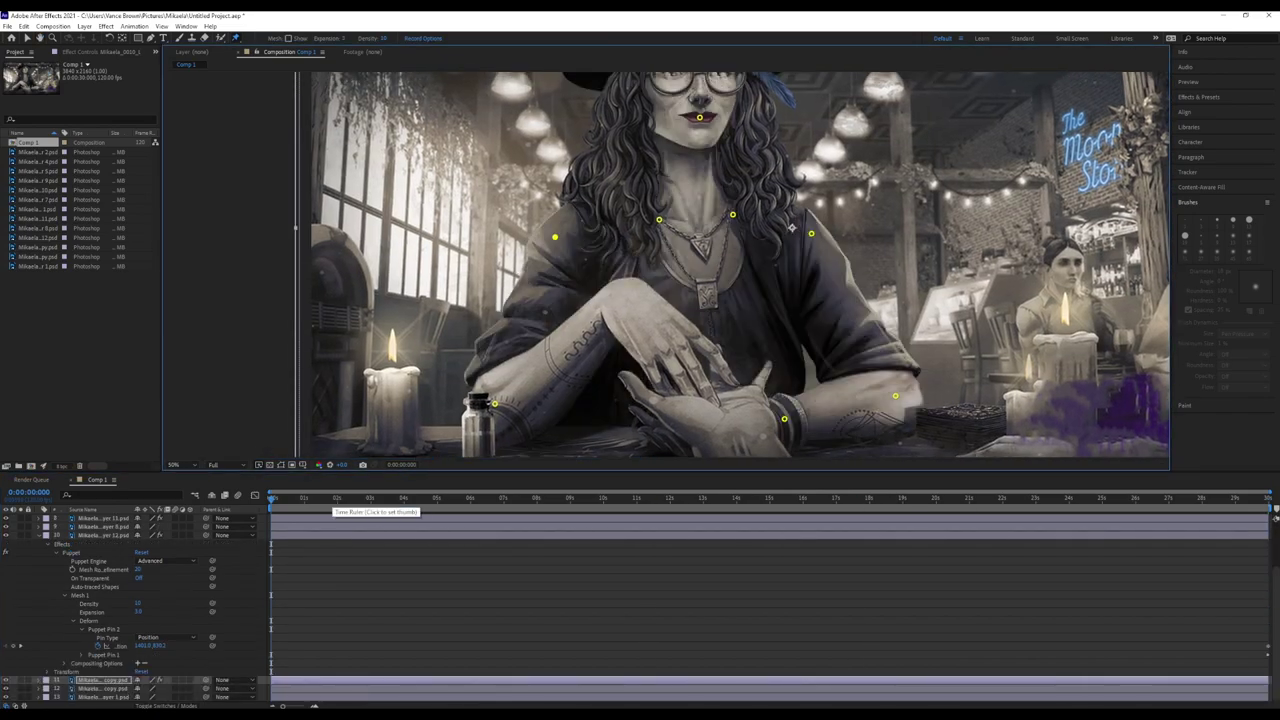
Shift the head layer's lower hair pins at the end of the timeline and play back the composition.
{"action": "left_click_drag", "start_coordinate": [330, 503], "coordinate": [1268, 498]}
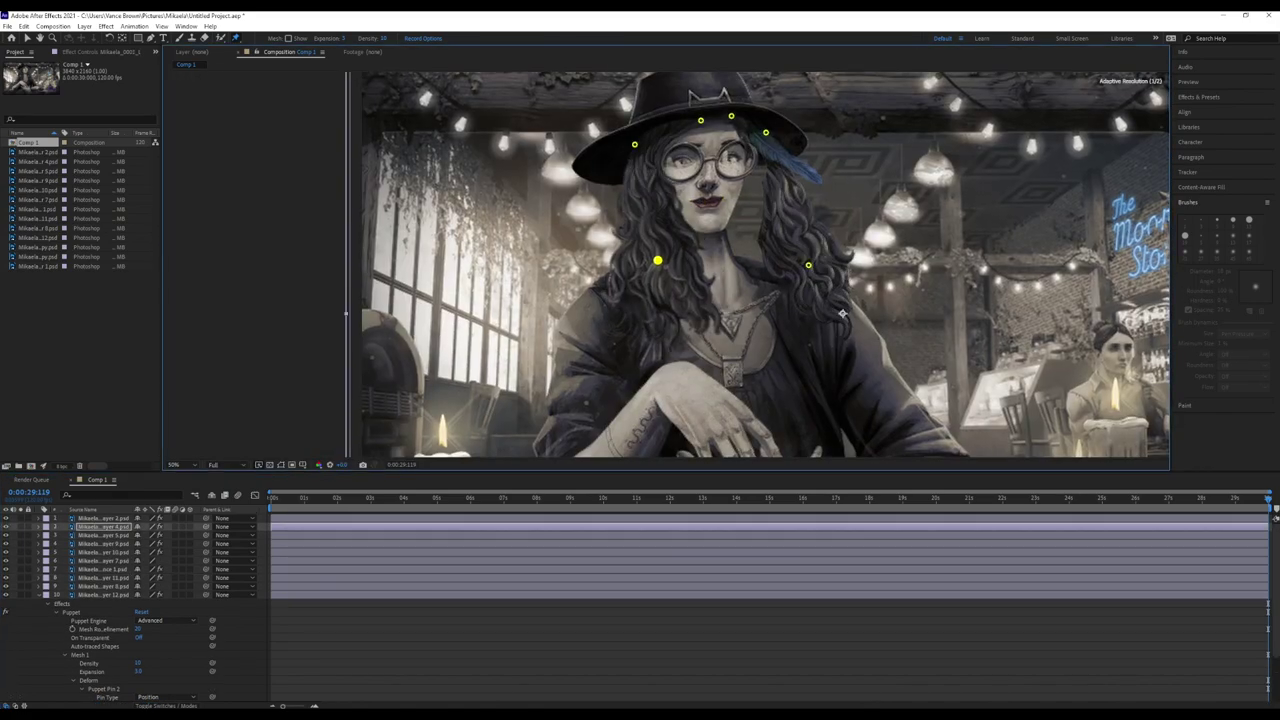
{"action": "left_click_drag", "start_coordinate": [808, 265], "coordinate": [763, 262]}
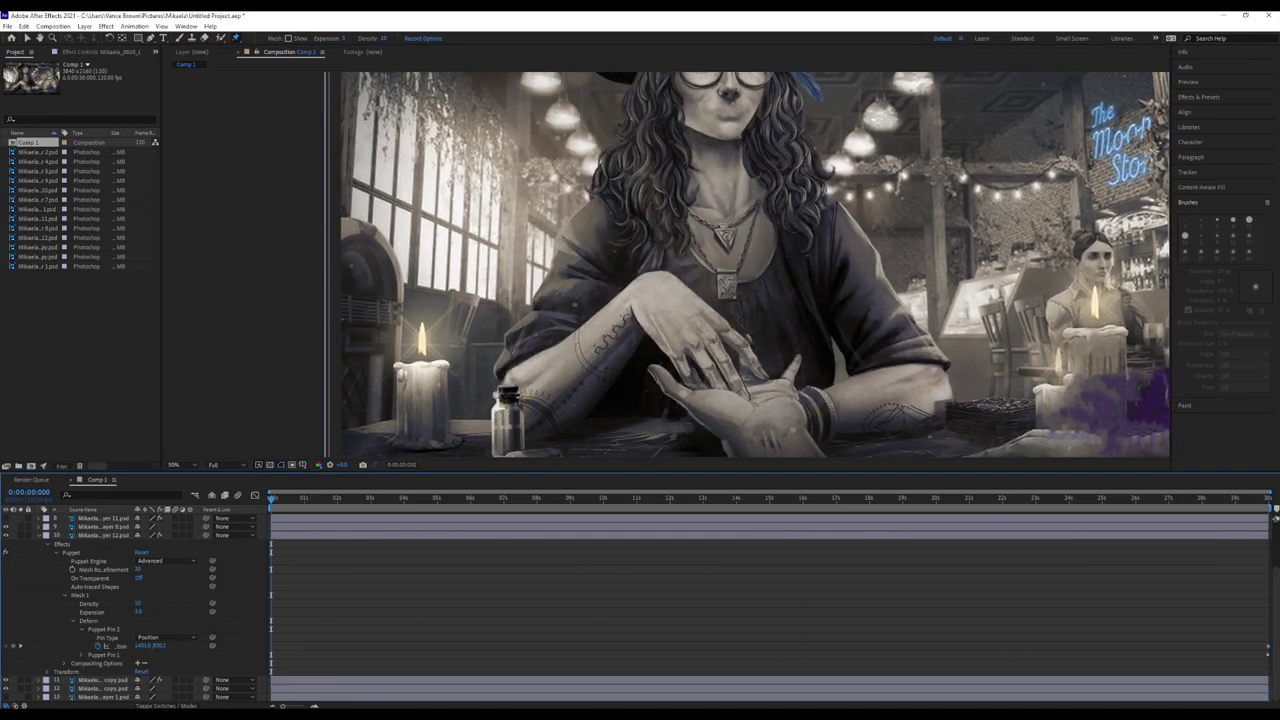
{"action": "key", "text": "space"}
{"action": "key", "text": "space"}
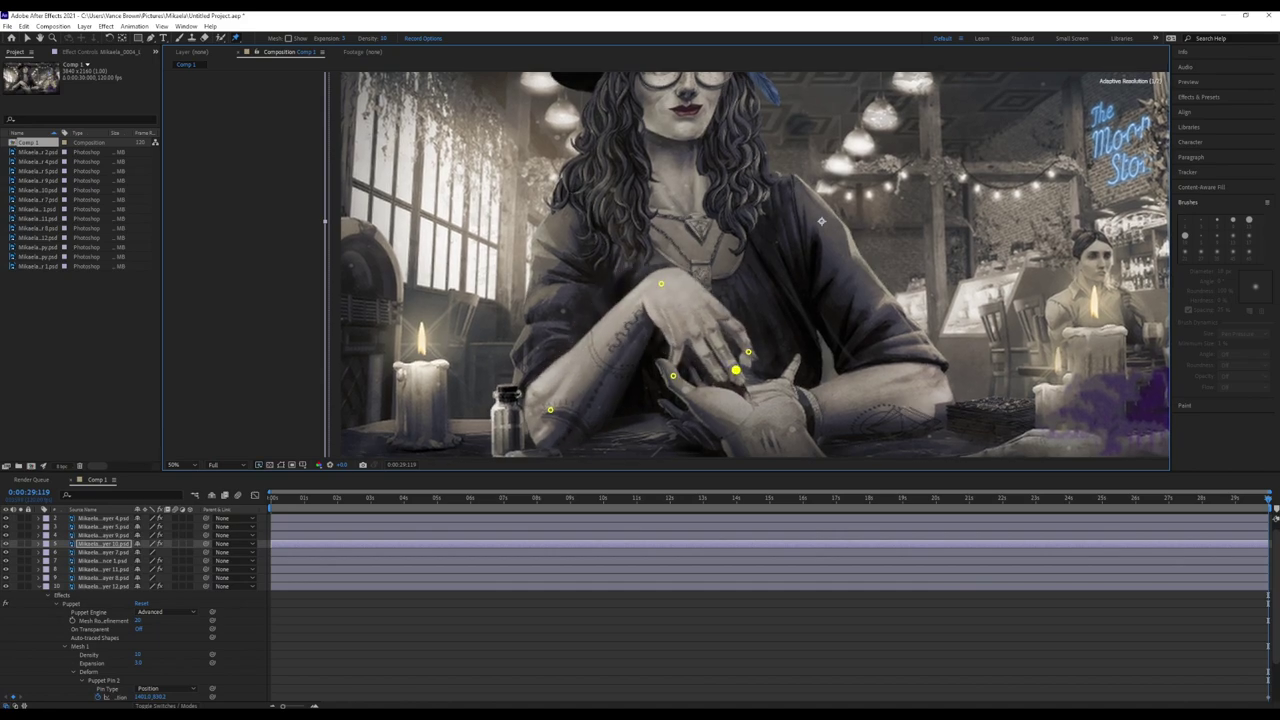
Lower the upper hand's finger pins at the timeline's end, and pin the necklace layer's pendant at the start.
{"action": "key", "text": "u"}
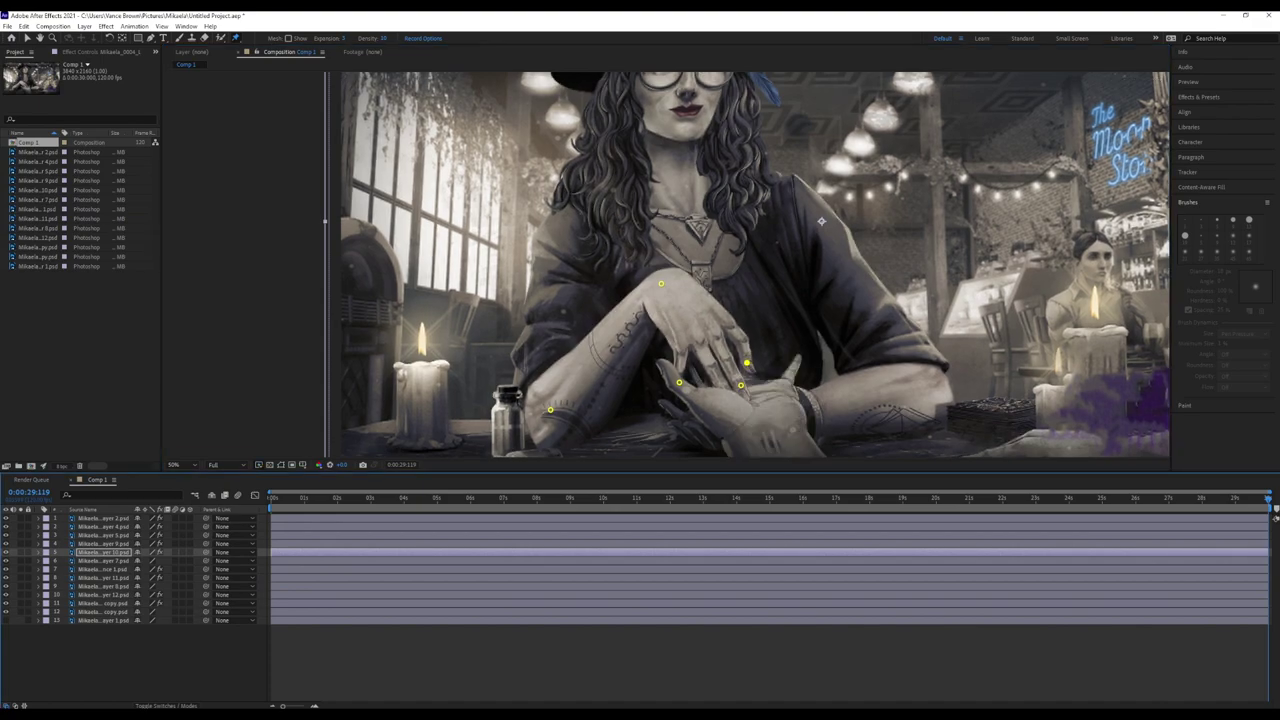
{"action": "key", "text": "ctrl+Down"}
{"action": "key", "text": "ctrl+Down"}
{"action": "key", "text": "ctrl+Down"}
{"action": "key", "text": "ctrl+Down"}
{"action": "key", "text": "ctrl+Down"}
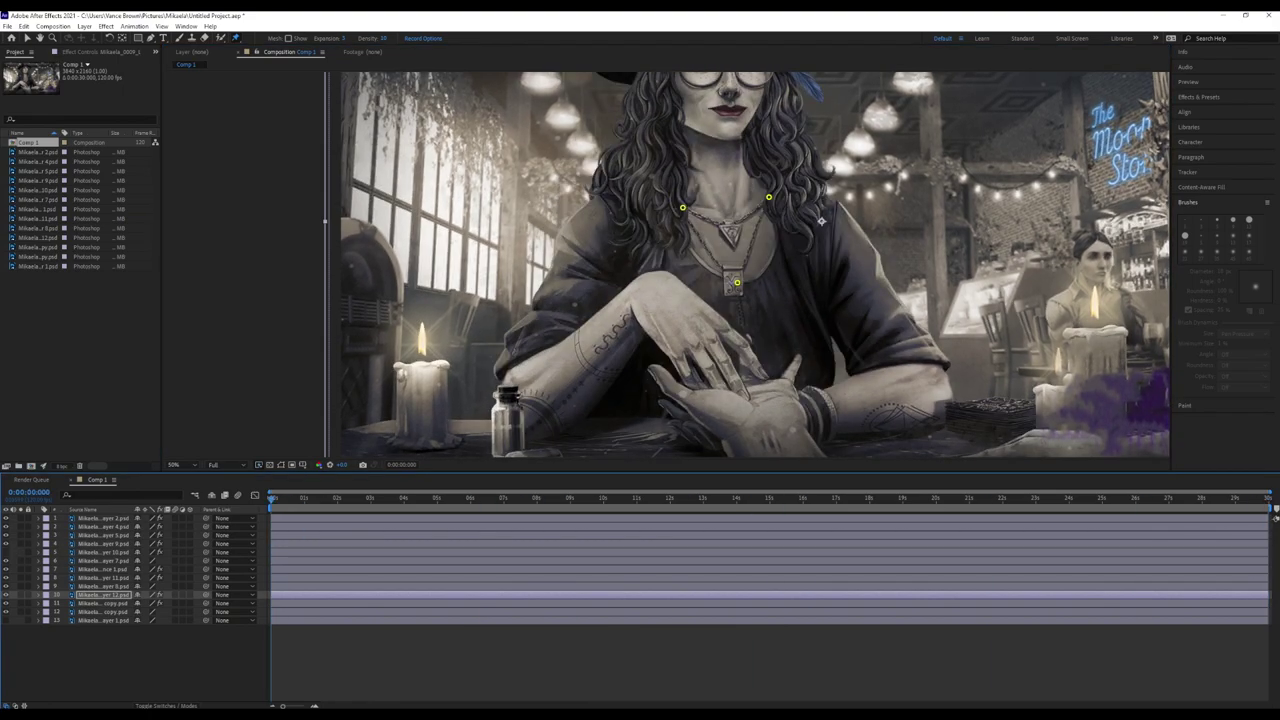
Select the candle flame layer and pose the puppet pins along the left candle's flame at the end of the timeline.
{"action": "scroll", "coordinate": [445, 370], "scroll_direction": "up", "scroll_amount": 2}
{"action": "key", "text": "ctrl+Up"}
{"action": "key", "text": "ctrl+Up"}
{"action": "key", "text": "ctrl+Up"}
{"action": "key", "text": "ctrl+Up"}
{"action": "key", "text": "ctrl+Up"}
{"action": "key", "text": "ctrl+Up"}
{"action": "key", "text": "ctrl+Up"}
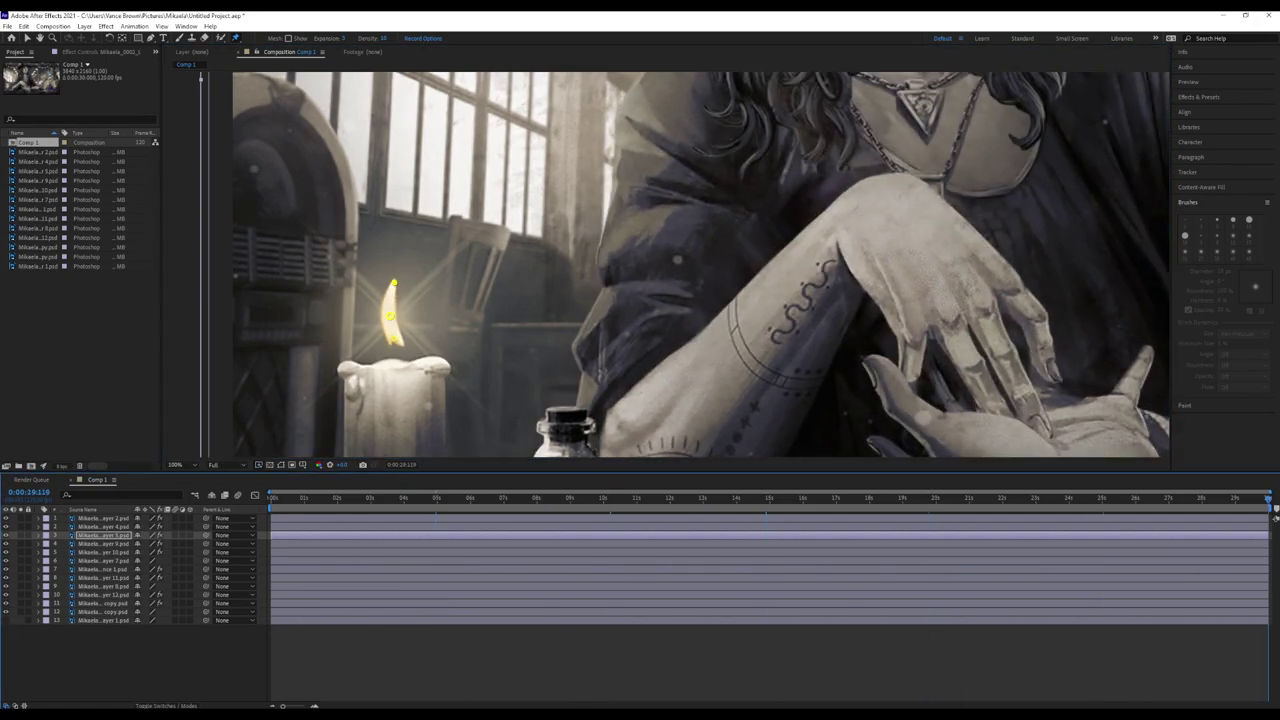
Add puppet pins along the head layer's hair and jaw, posing the outer hair pin about three seconds into the timeline.
{"action": "key", "text": "ctrl+Down"}
{"action": "key", "text": "F2"}
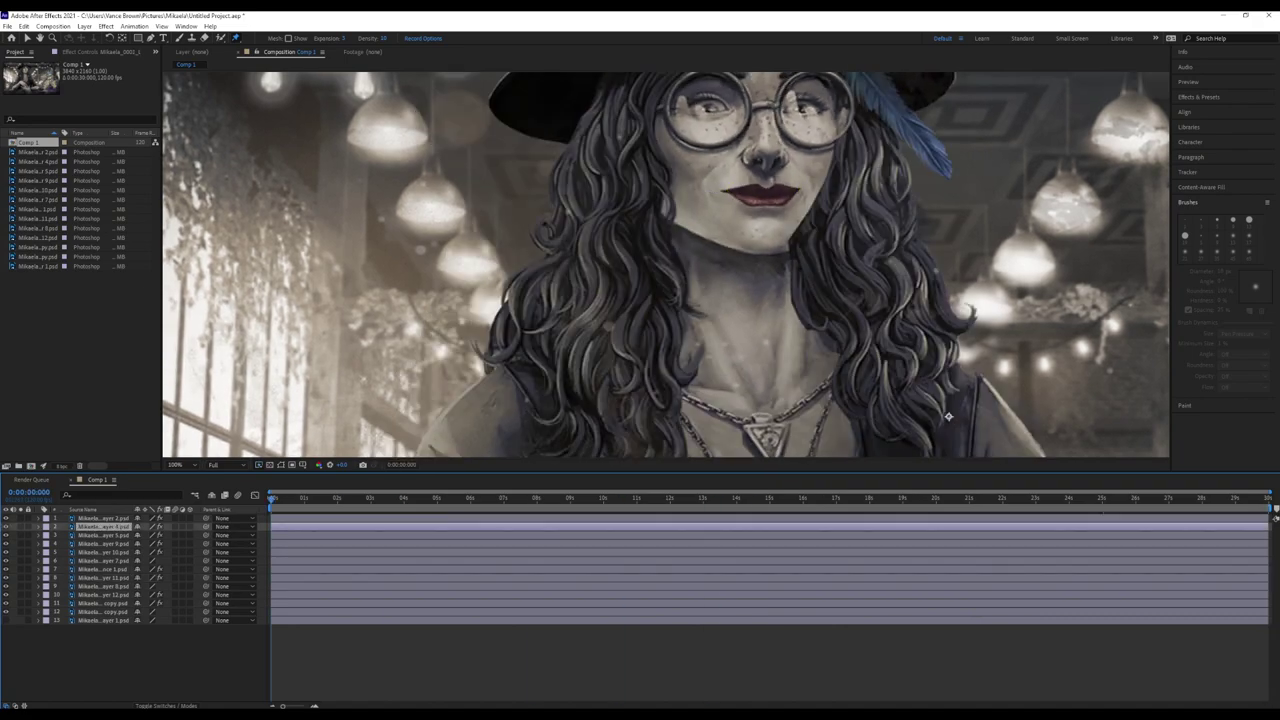
{"action": "key", "text": "End"}
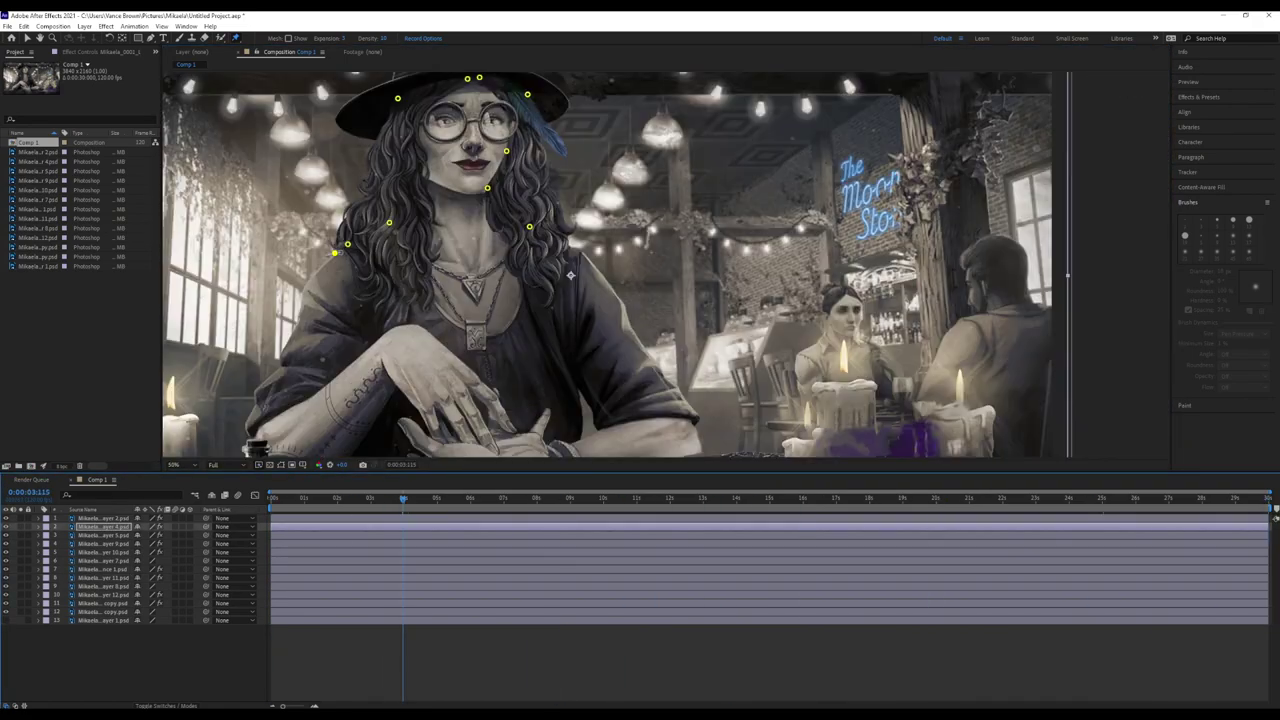